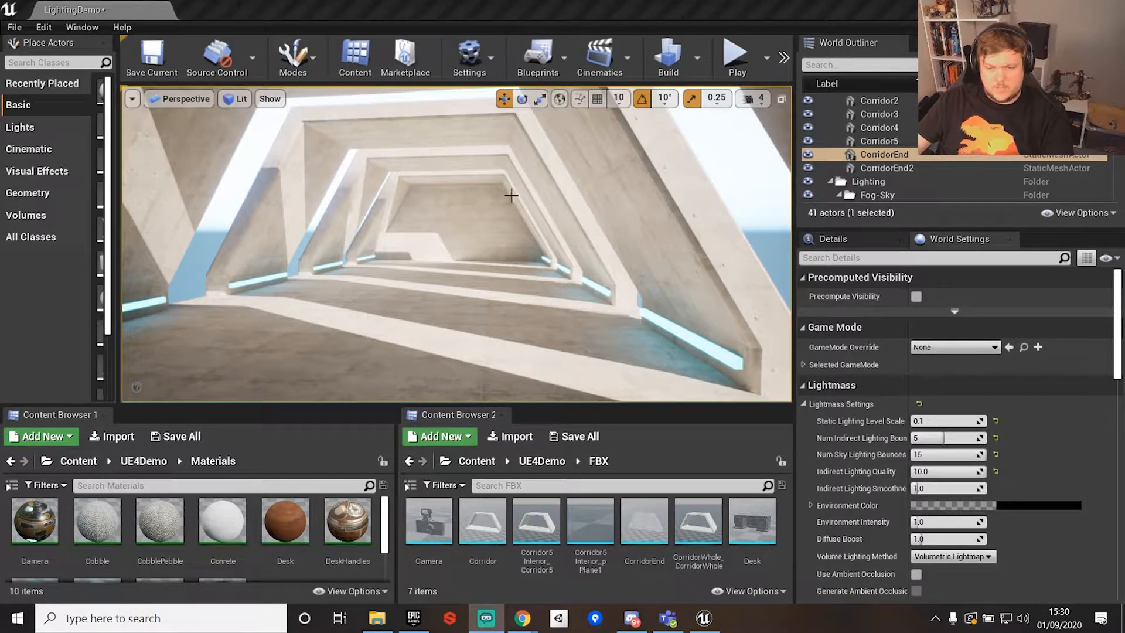
Play the LightingDemo level and walk through the corridor to examine its sunlight, shadows and glowing floor strips
{"action": "left_click", "coordinate": [582, 314]}
{"action": "right_click_drag", "start_coordinate": [582, 314], "coordinate": [510, 106]}
{"action": "right_click_drag", "start_coordinate": [366, 142], "coordinate": [486, 174]}
{"action": "left_click", "coordinate": [736, 55]}
{"action": "left_click", "coordinate": [512, 218]}
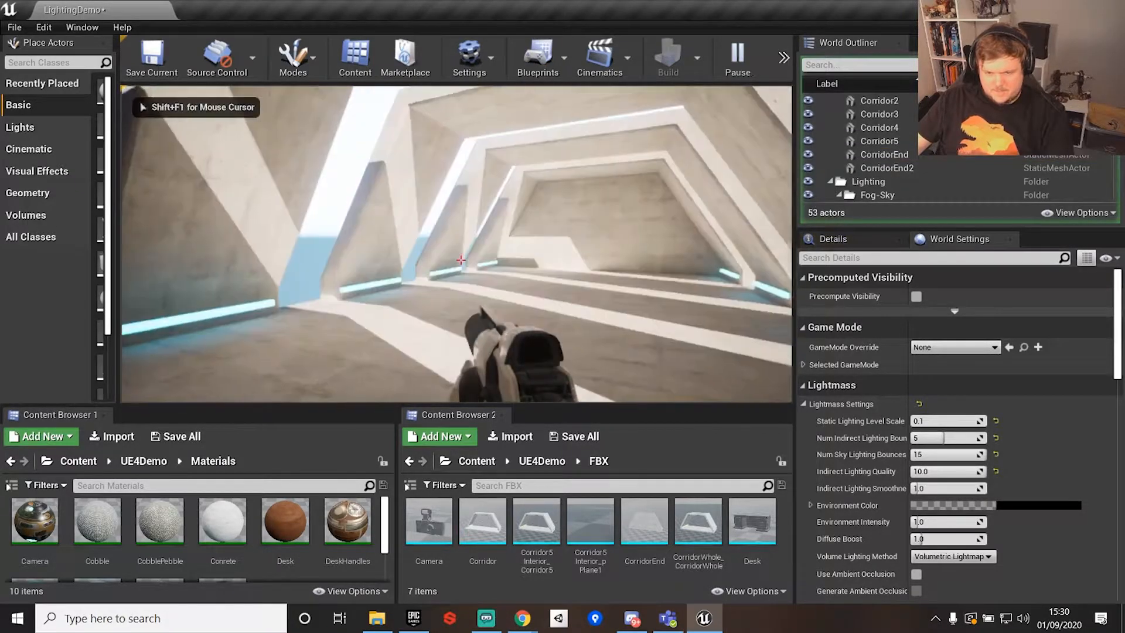
{"action": "key", "text": "w"}
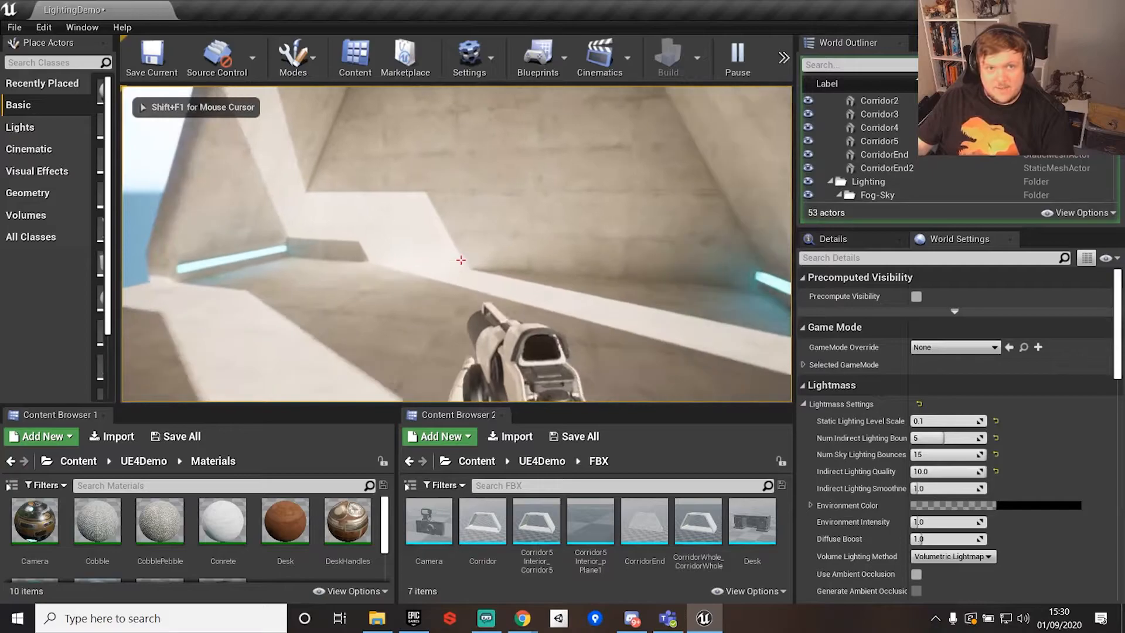
{"action": "key", "text": "w"}
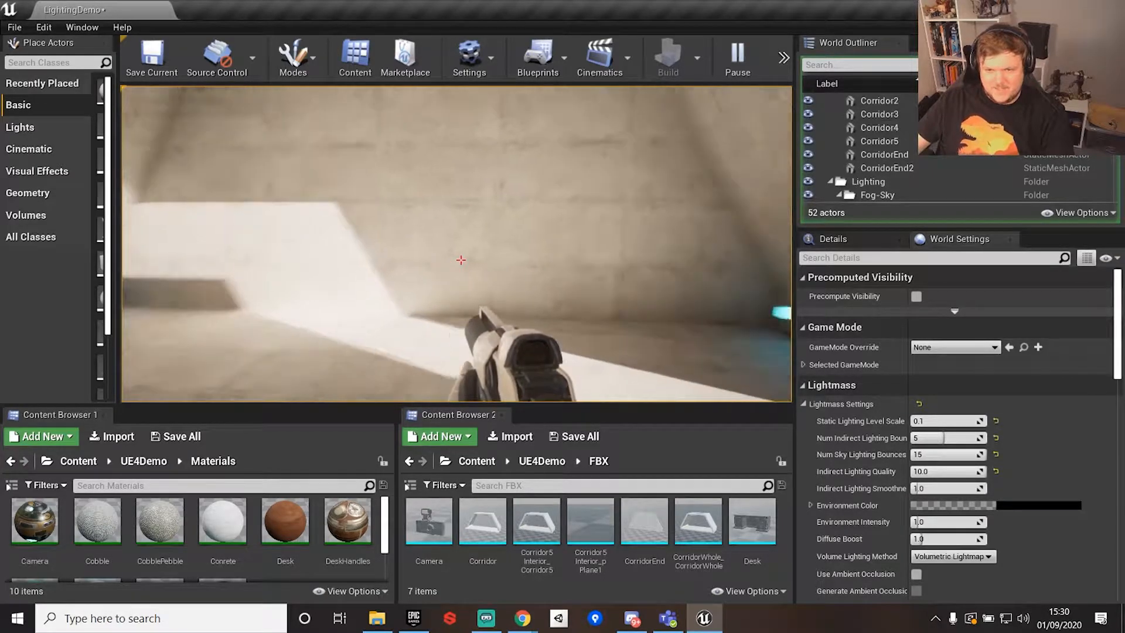
{"action": "key", "text": "w"}
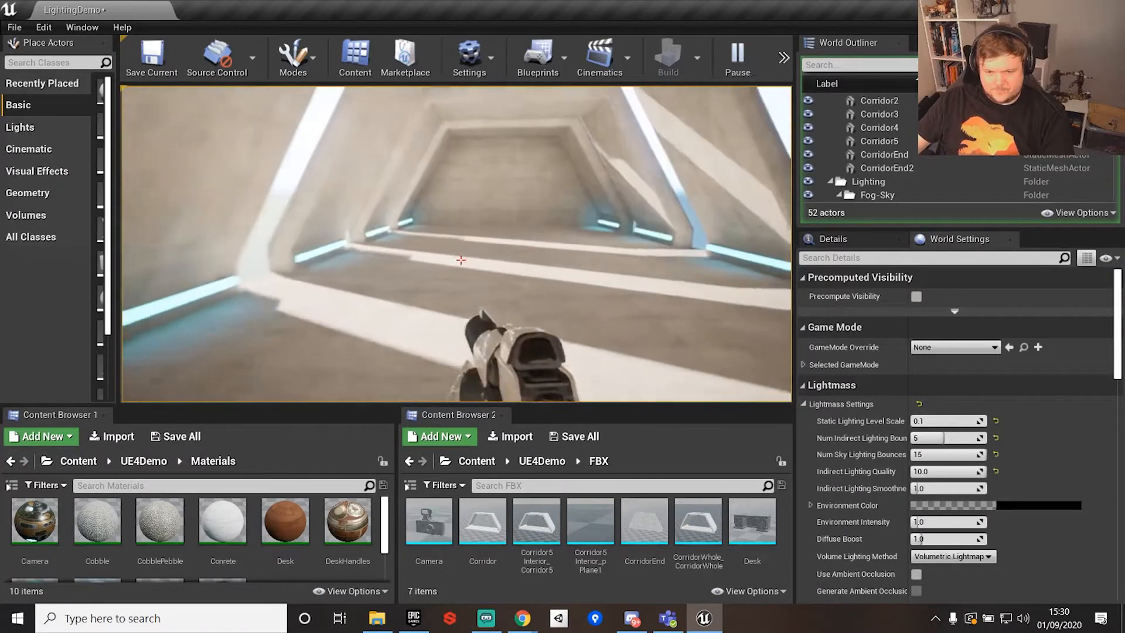
{"action": "left_click", "coordinate": [461, 260]}
{"action": "left_click", "coordinate": [461, 260]}
{"action": "key", "text": "Escape"}
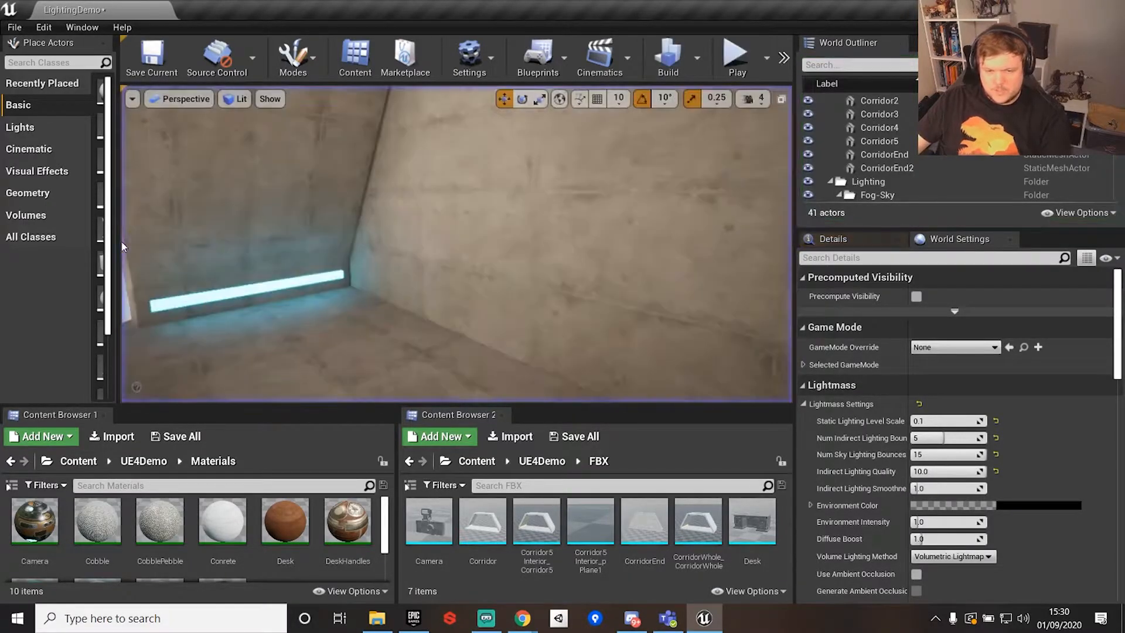
Open the LightingDemoInterior level without saving the changes to LightingDemo
{"action": "right_click_drag", "start_coordinate": [619, 206], "coordinate": [620, 207]}
{"action": "left_click", "coordinate": [10, 29]}
{"action": "left_click", "coordinate": [33, 48]}
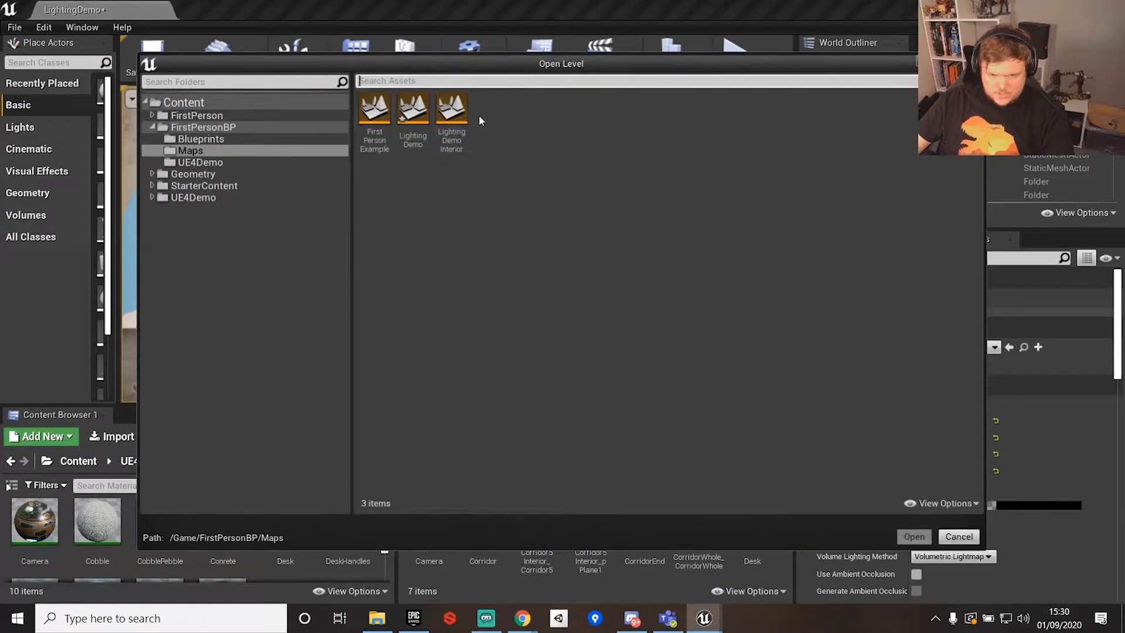
{"action": "double_click", "coordinate": [452, 113]}
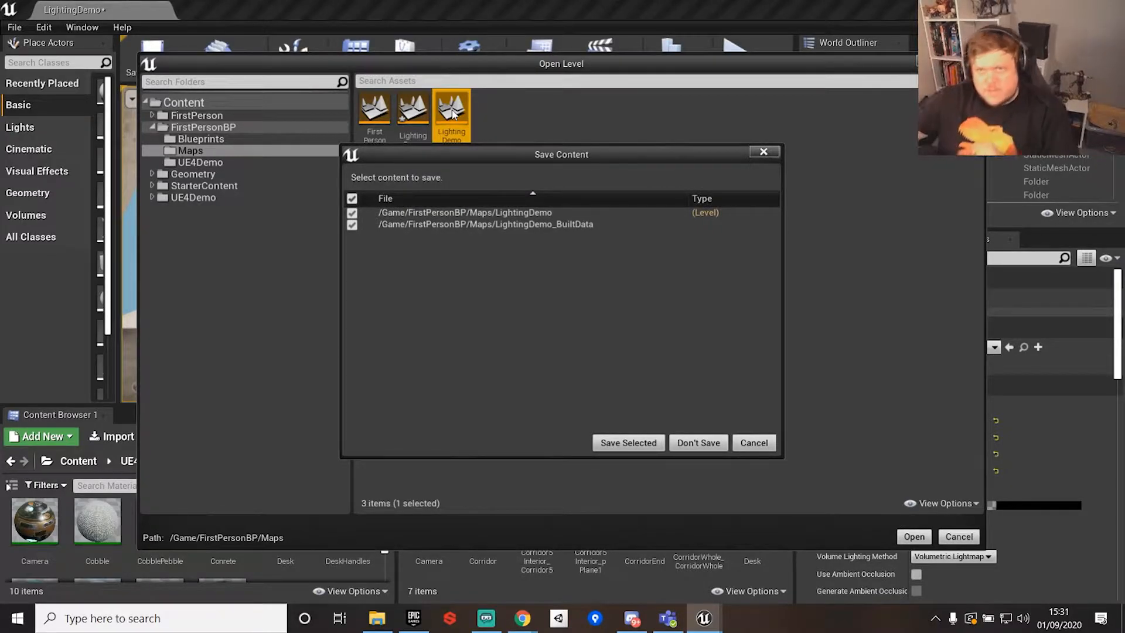
{"action": "left_click", "coordinate": [698, 442]}
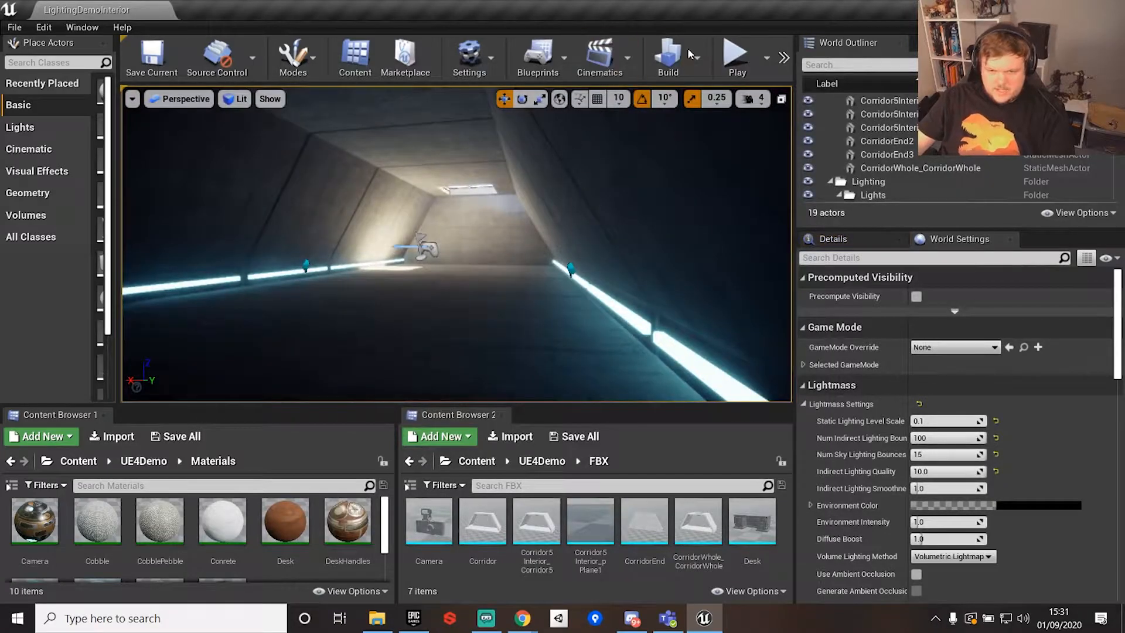
Play the interior level and walk the corridor to examine the skylight opening, bounced light and glowing wall strips
{"action": "left_click", "coordinate": [736, 56]}
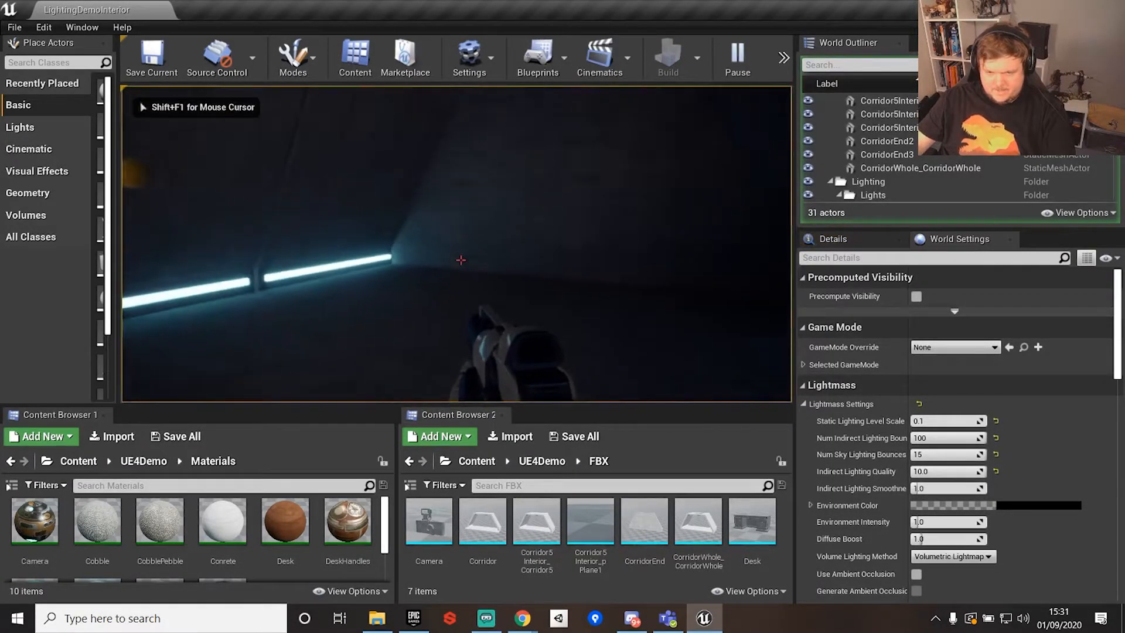
{"action": "key", "text": "w"}
{"action": "key", "text": "w"}
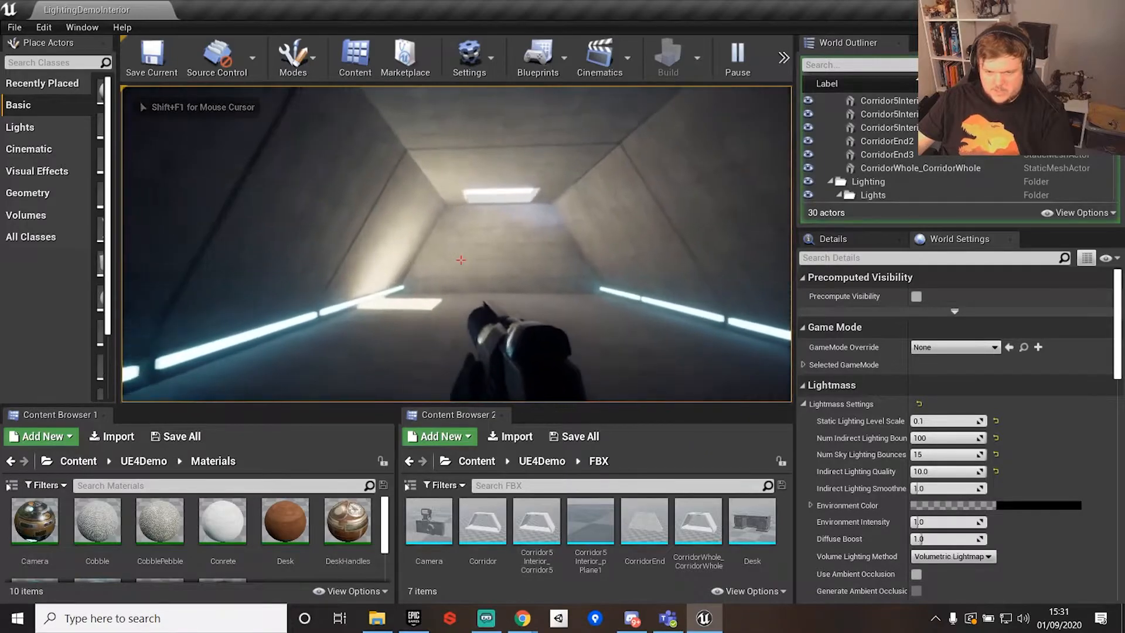
{"action": "key", "text": "w"}
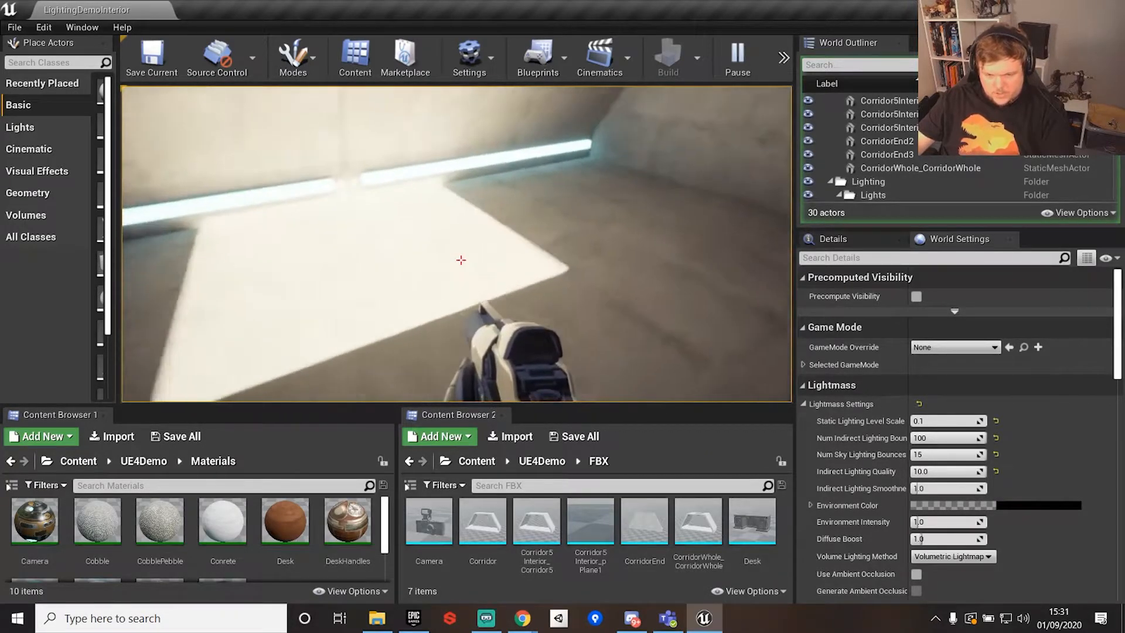
{"action": "key", "text": "w"}
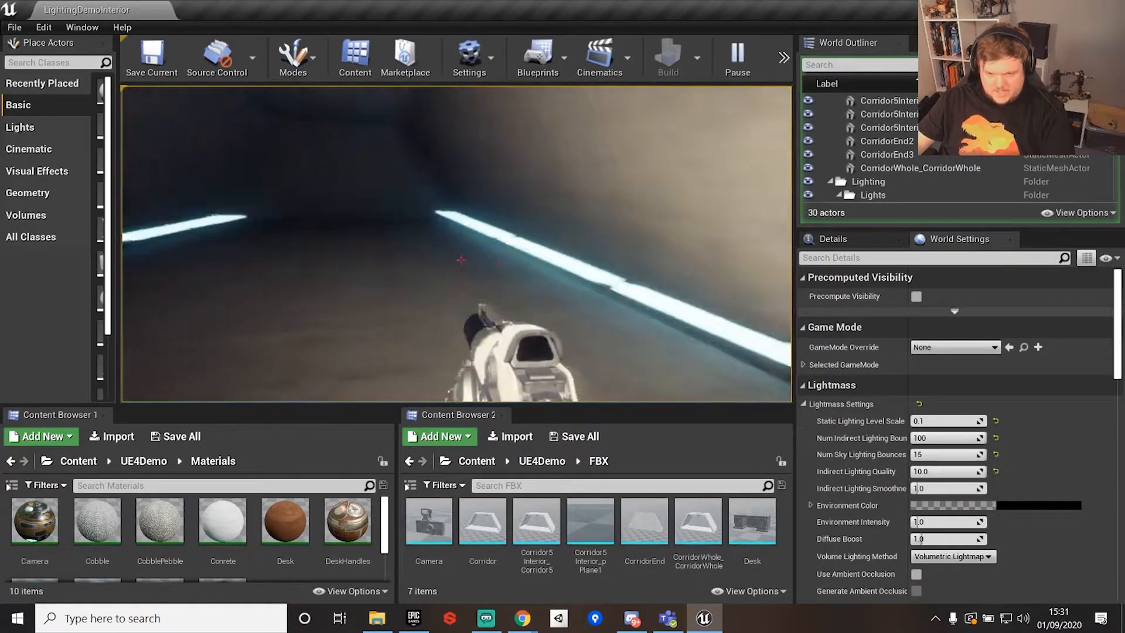
{"action": "key", "text": "w"}
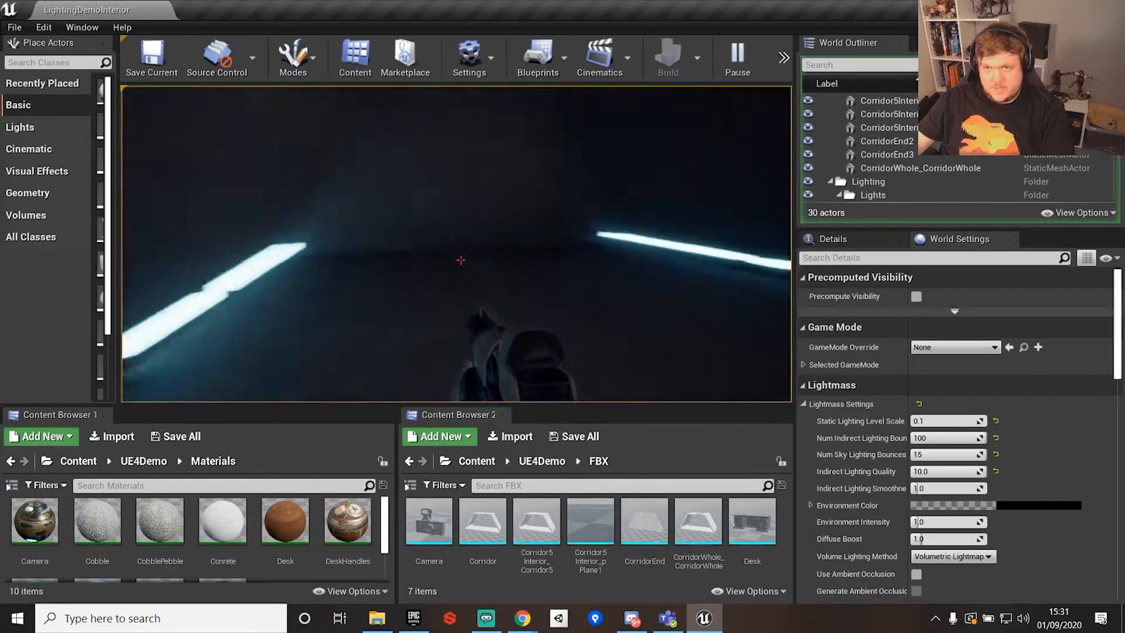
{"action": "key", "text": "w"}
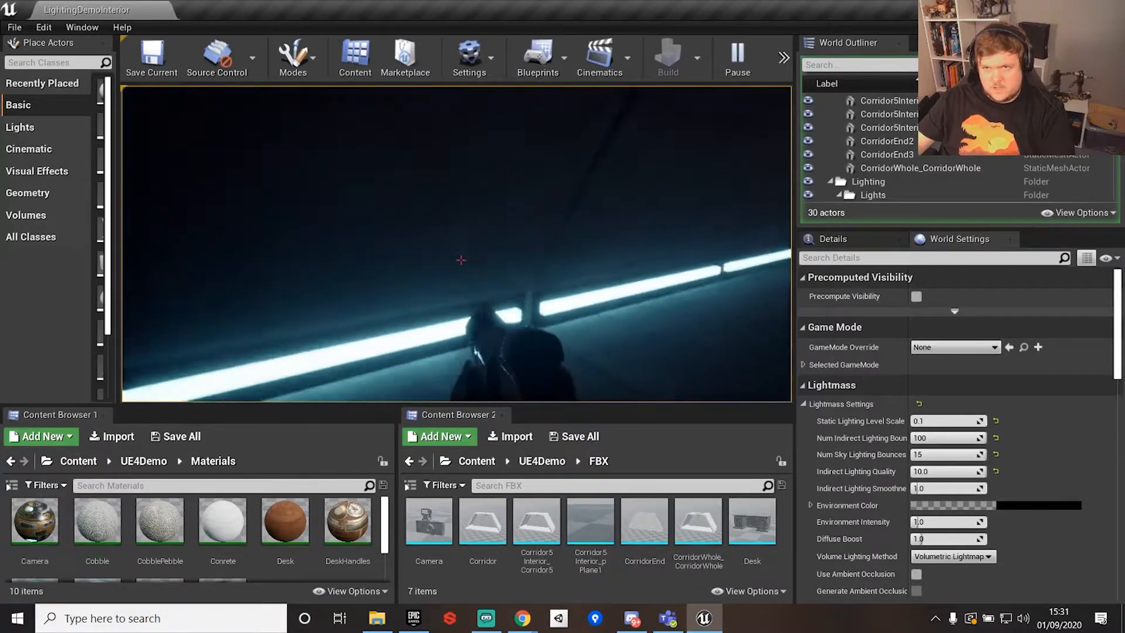
{"action": "key", "text": "w"}
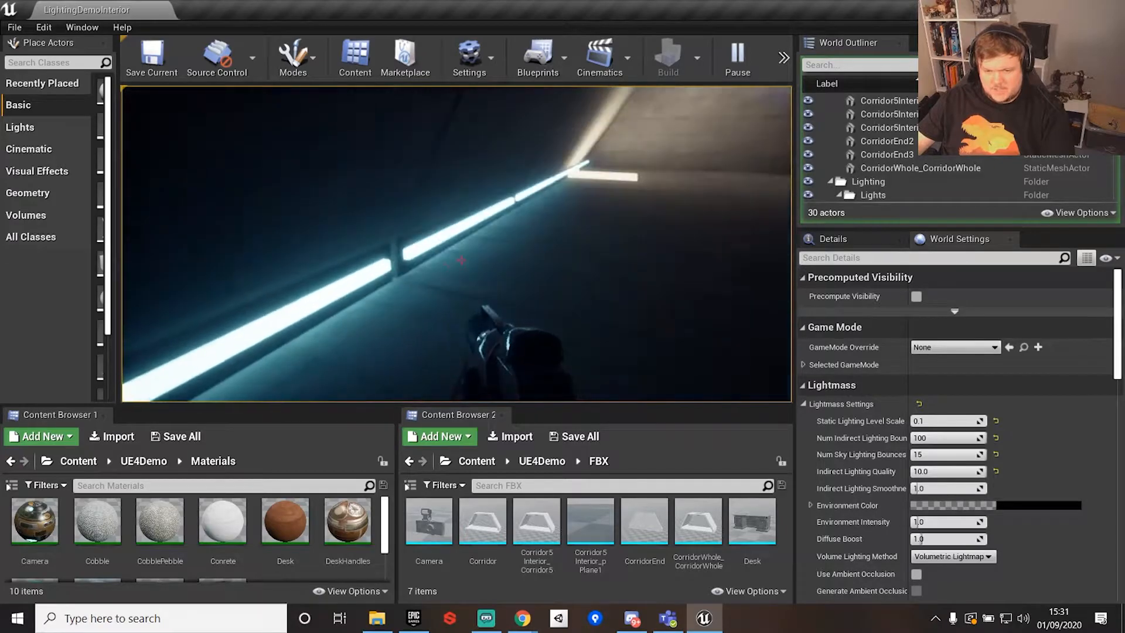
{"action": "key", "text": "w"}
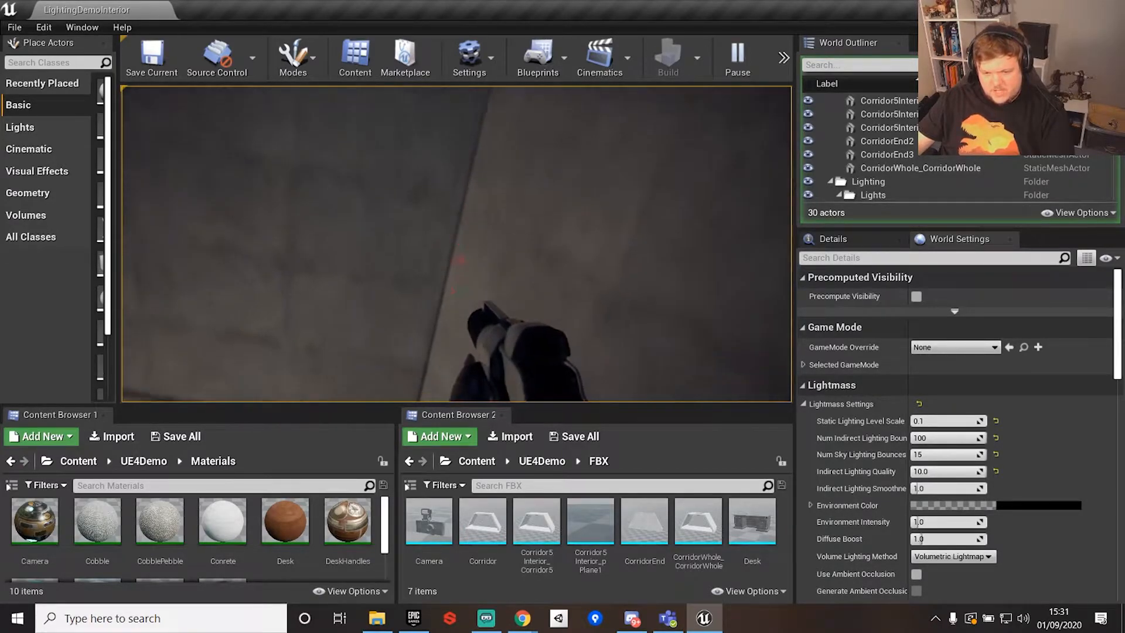
{"action": "key", "text": "w"}
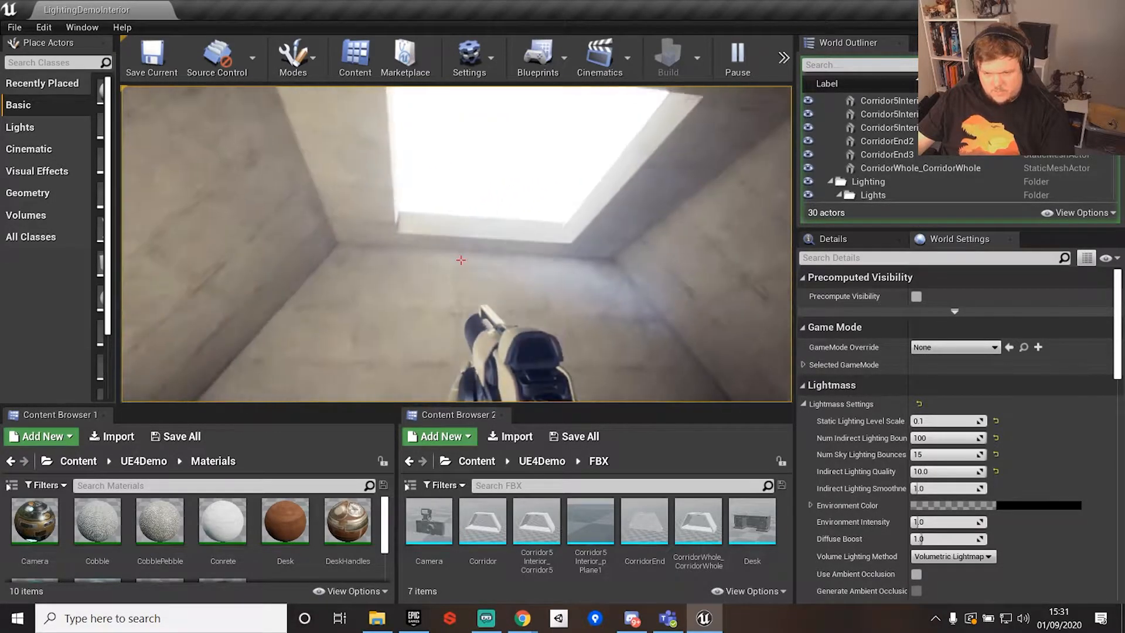
{"action": "key", "text": "s"}
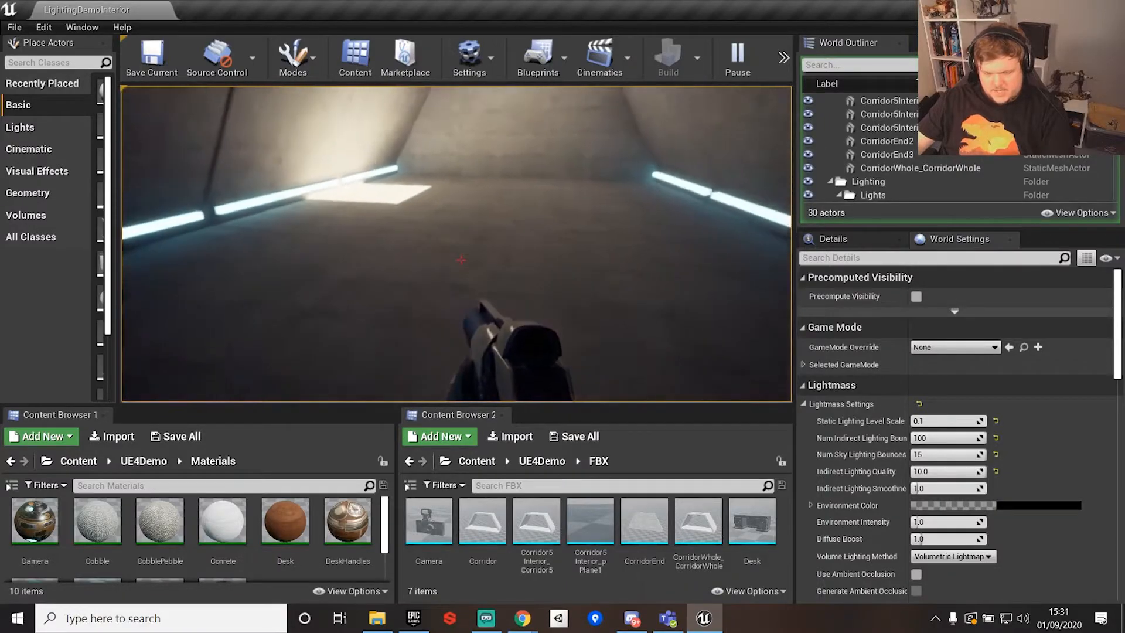
{"action": "key", "text": "d"}
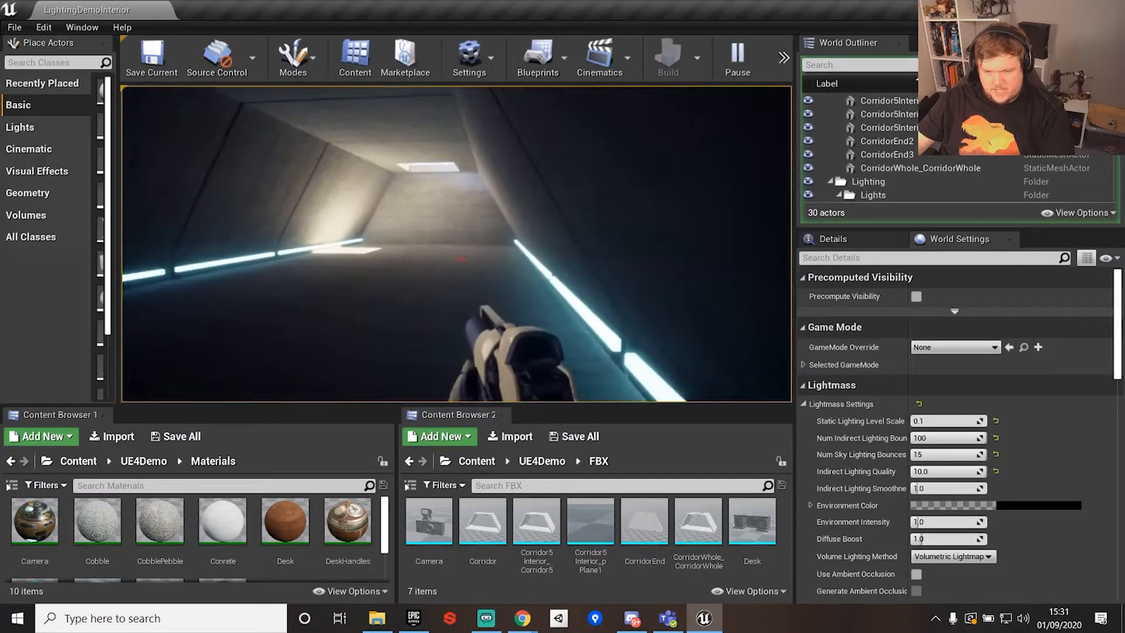
{"action": "key", "text": "Escape"}
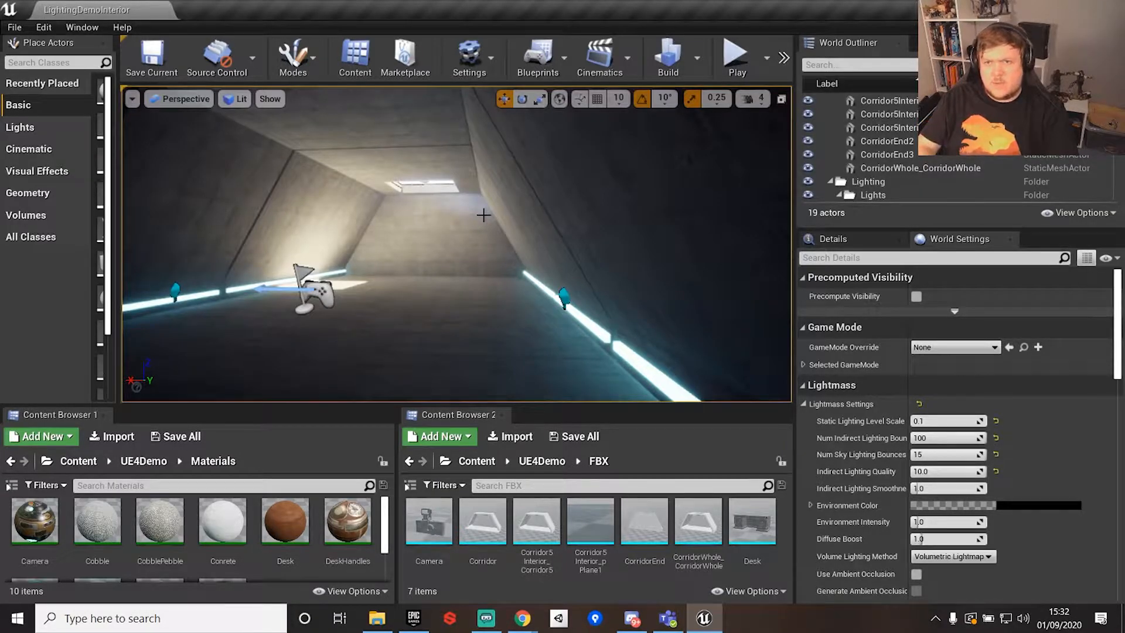
{"action": "mouse_move", "coordinate": [469, 336]}
{"action": "left_mouse_down"}
{"action": "mouse_move", "coordinate": [466, 305]}
{"action": "mouse_move", "coordinate": [469, 336]}
{"action": "left_mouse_up"}
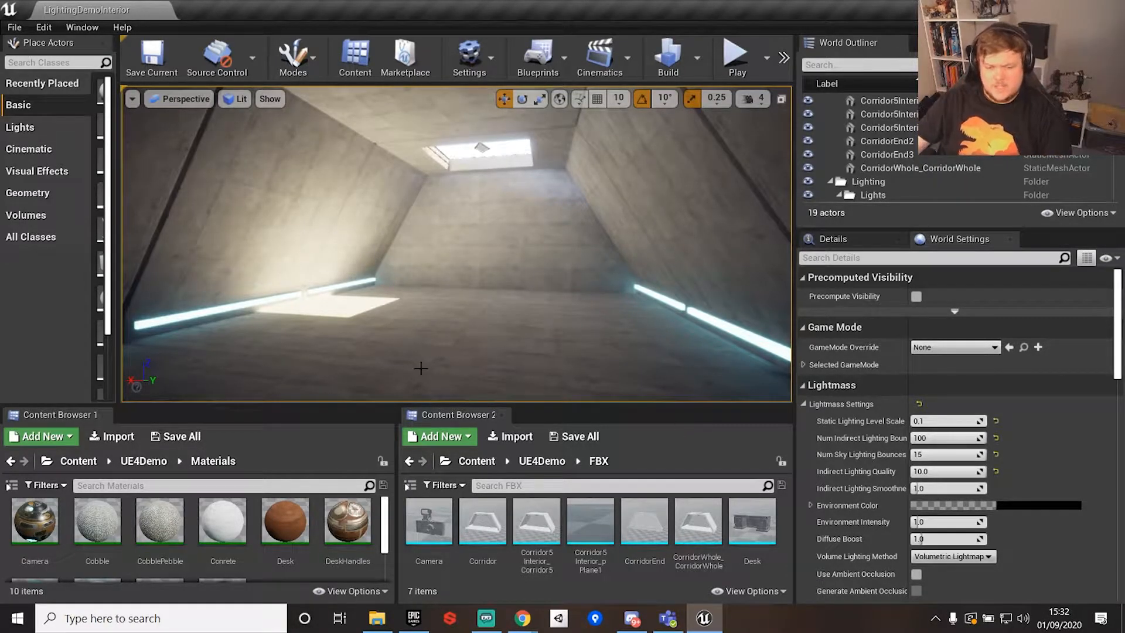
{"action": "left_click_drag", "start_coordinate": [513, 318], "coordinate": [513, 281]}
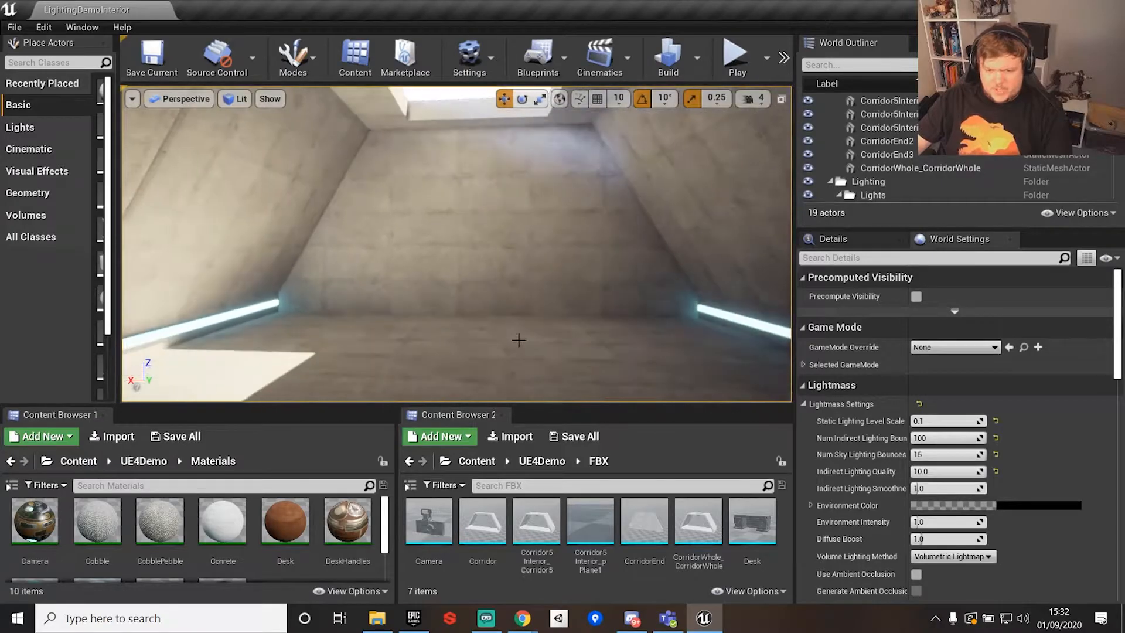
{"action": "left_click", "coordinate": [15, 27]}
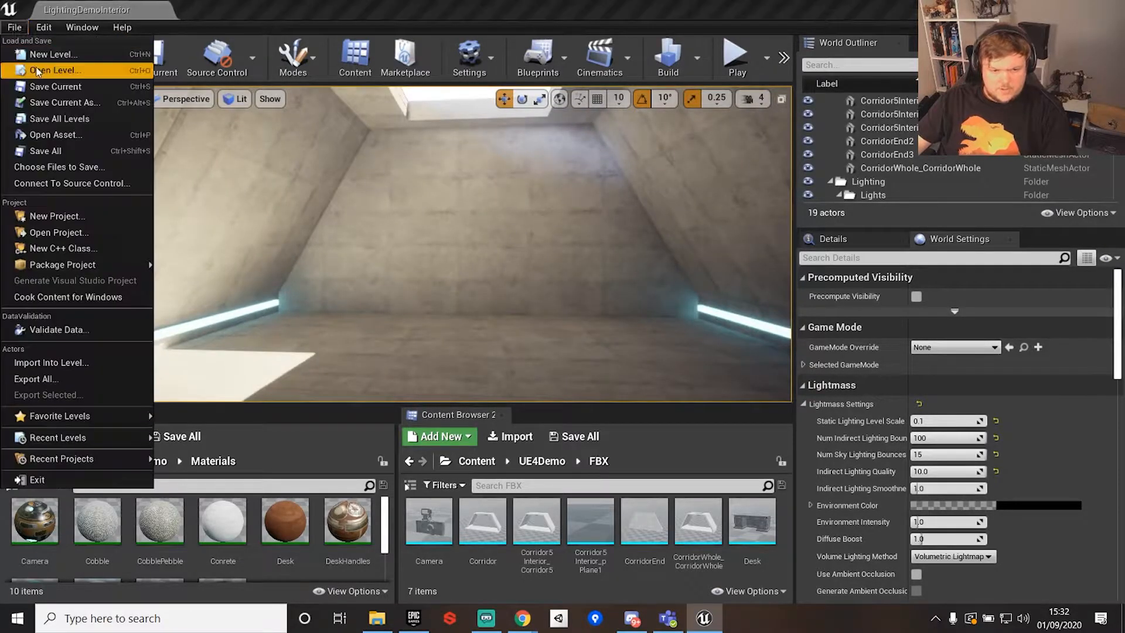
{"action": "left_click", "coordinate": [39, 71]}
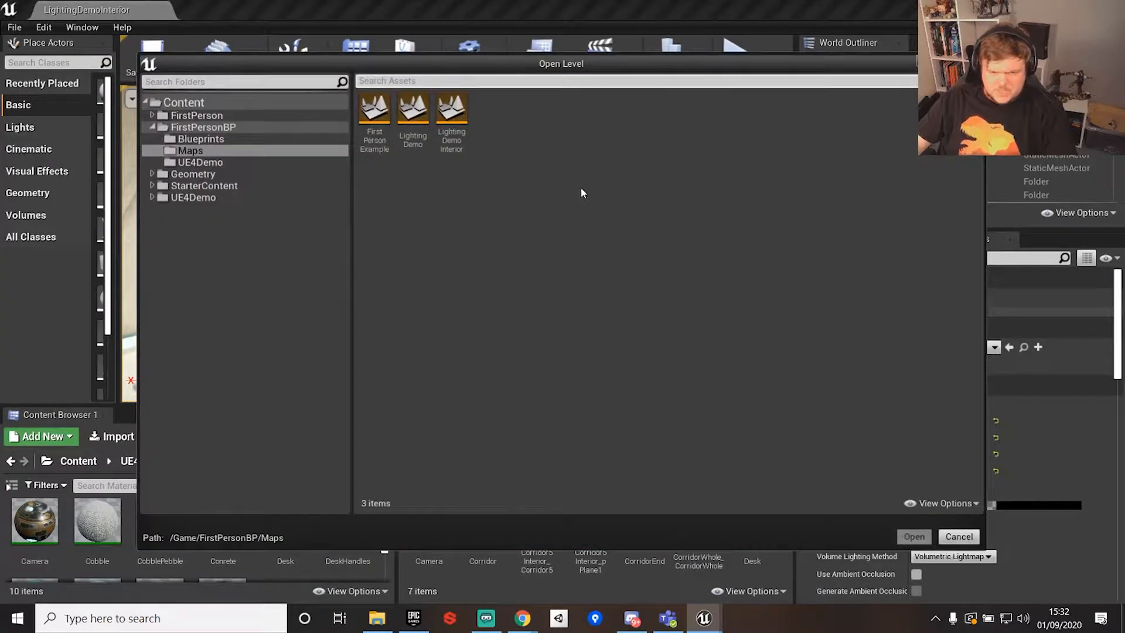
{"action": "key", "text": "Escape"}
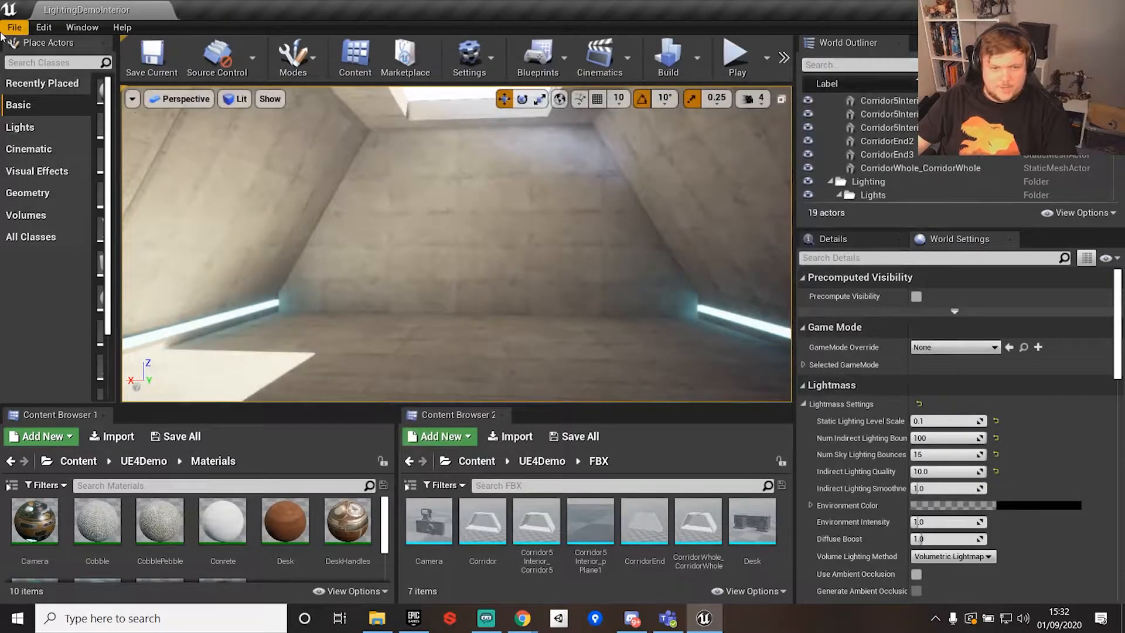
Create a new level from the Default template
{"action": "left_click", "coordinate": [14, 27]}
{"action": "left_click", "coordinate": [35, 54]}
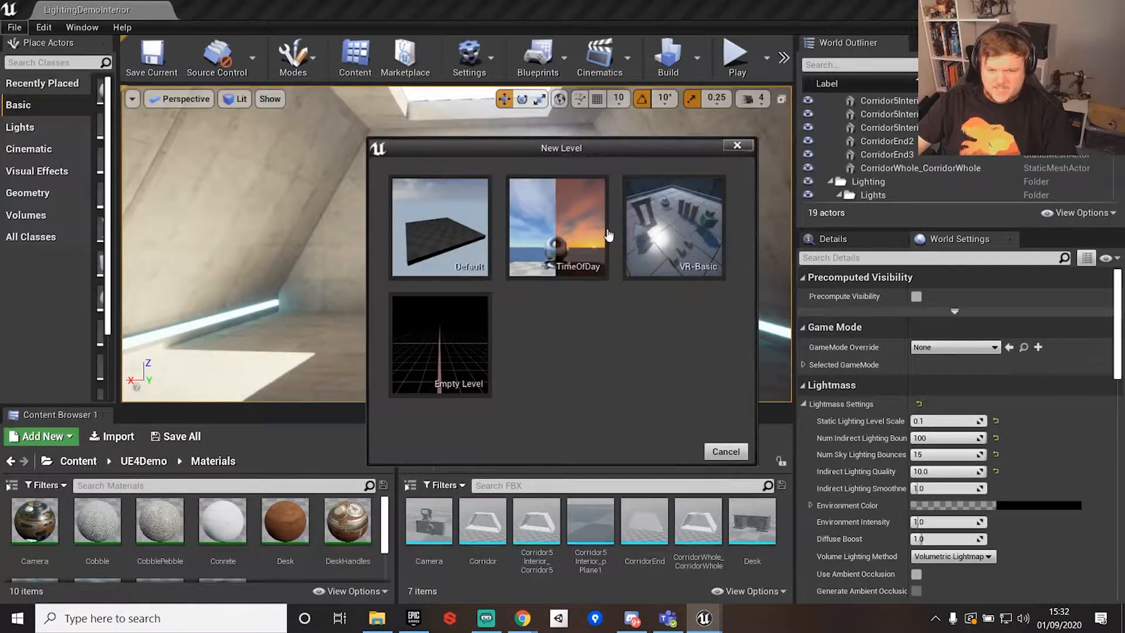
{"action": "left_click", "coordinate": [456, 213]}
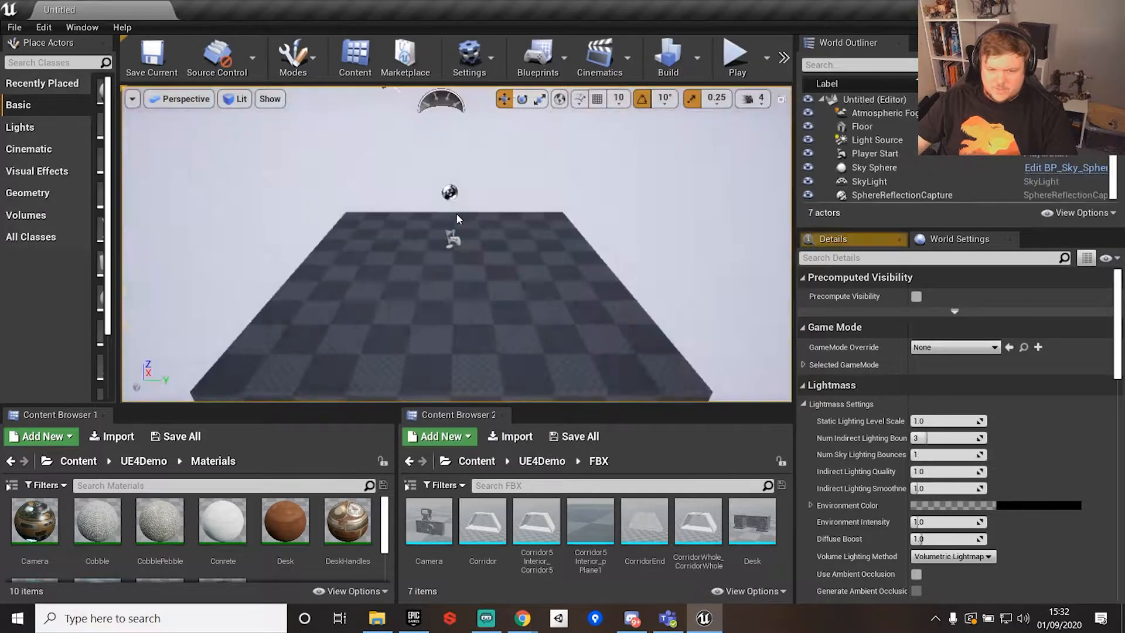
Look over the new level's sky and lighting actors and select the Light Source
{"action": "right_click_drag", "start_coordinate": [456, 212], "coordinate": [471, 183]}
{"action": "mouse_move", "coordinate": [543, 334]}
{"action": "left_mouse_down"}
{"action": "mouse_move", "coordinate": [519, 275]}
{"action": "mouse_move", "coordinate": [538, 337]}
{"action": "left_mouse_up"}
{"action": "mouse_move", "coordinate": [534, 271]}
{"action": "right_mouse_down"}
{"action": "mouse_move", "coordinate": [539, 316]}
{"action": "mouse_move", "coordinate": [540, 290]}
{"action": "right_mouse_up"}
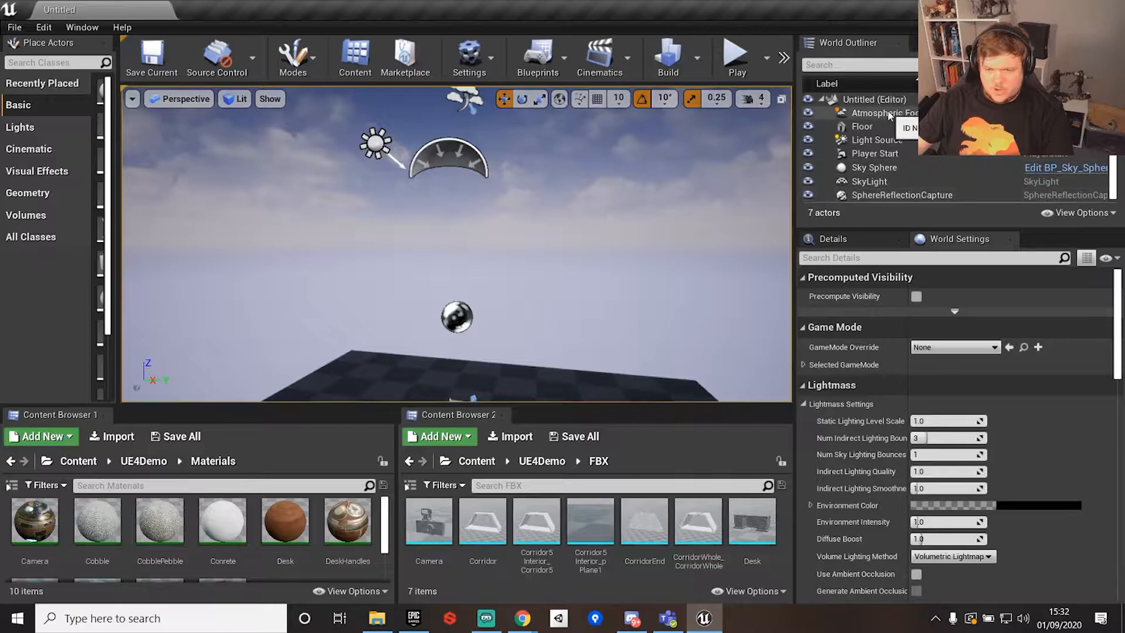
{"action": "left_click", "coordinate": [890, 139]}
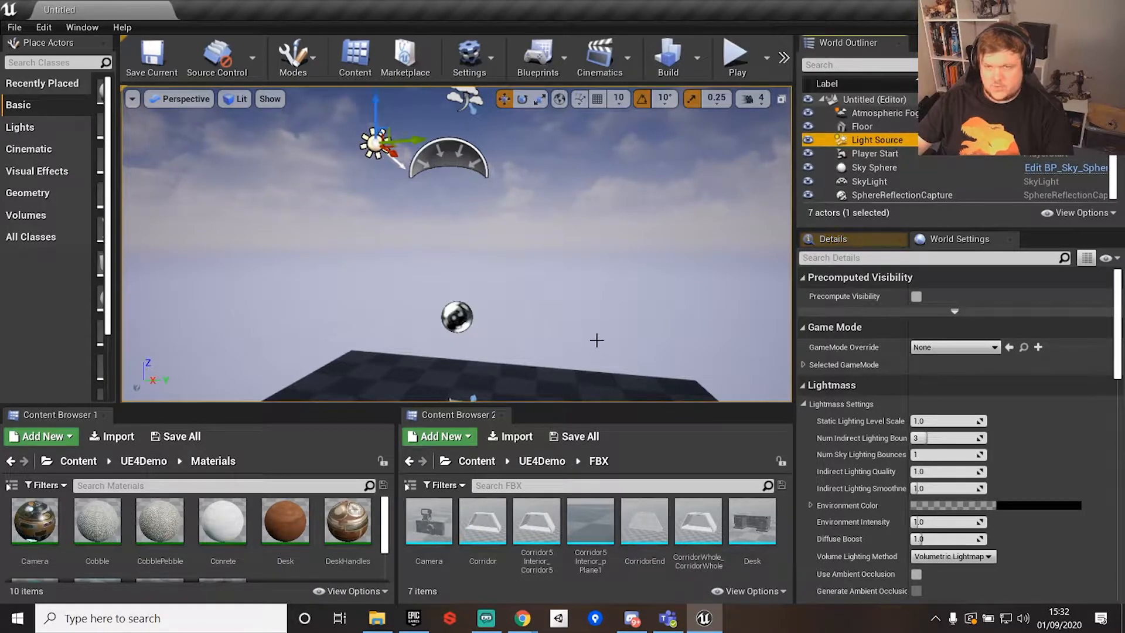
Widen the Place Actors area, select the SkyLight and list the placeable light types
{"action": "left_click_drag", "start_coordinate": [117, 154], "coordinate": [312, 154]}
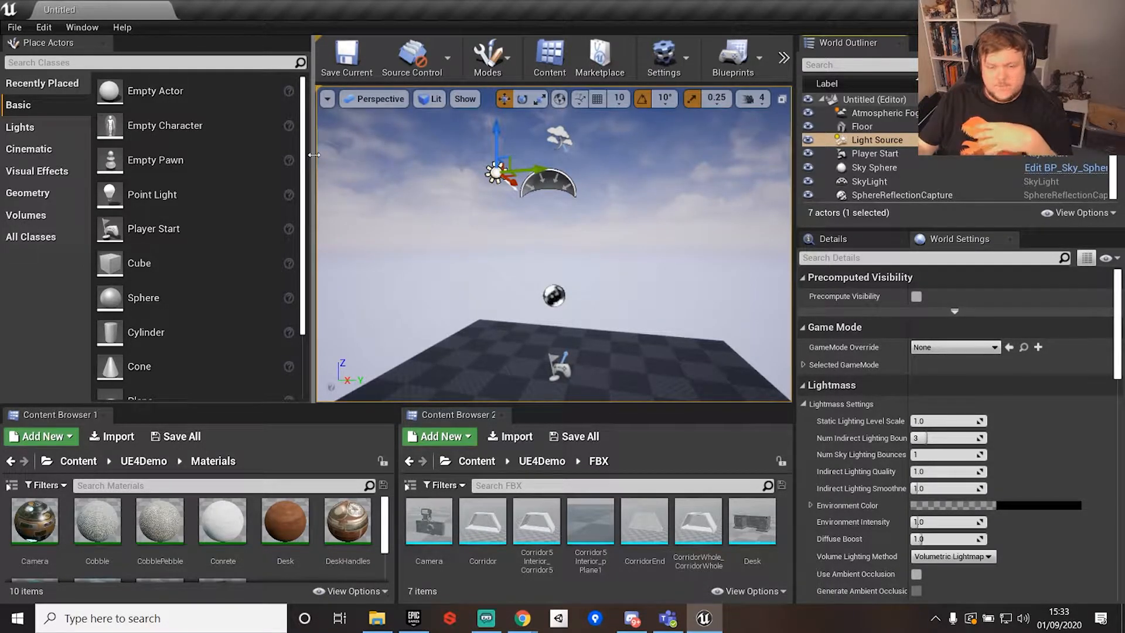
{"action": "left_click", "coordinate": [869, 181]}
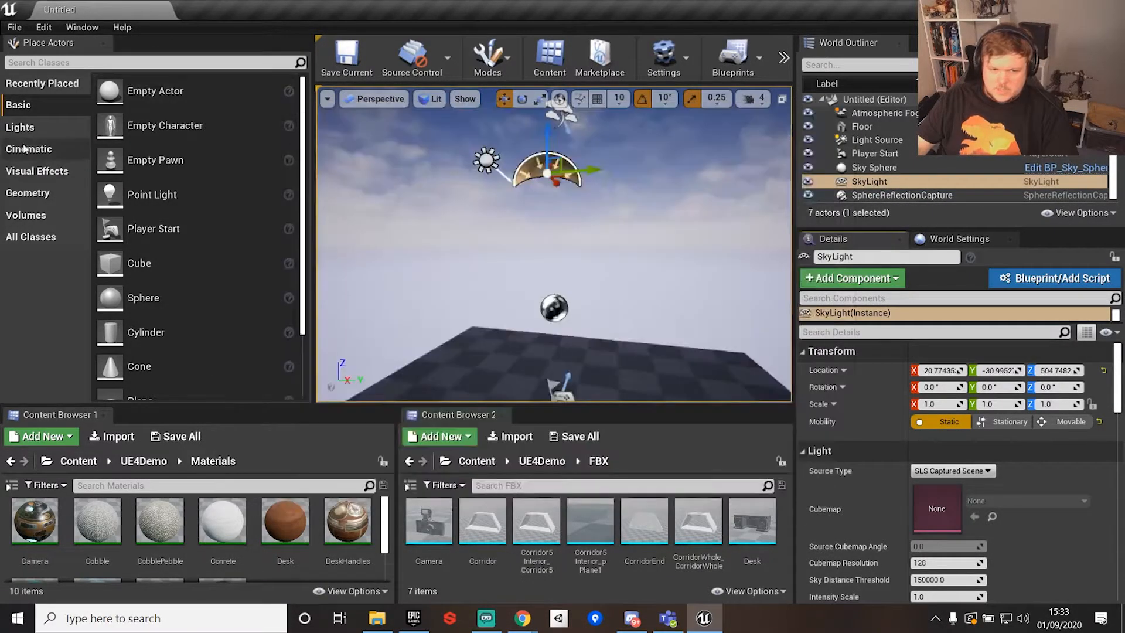
{"action": "left_click", "coordinate": [26, 128]}
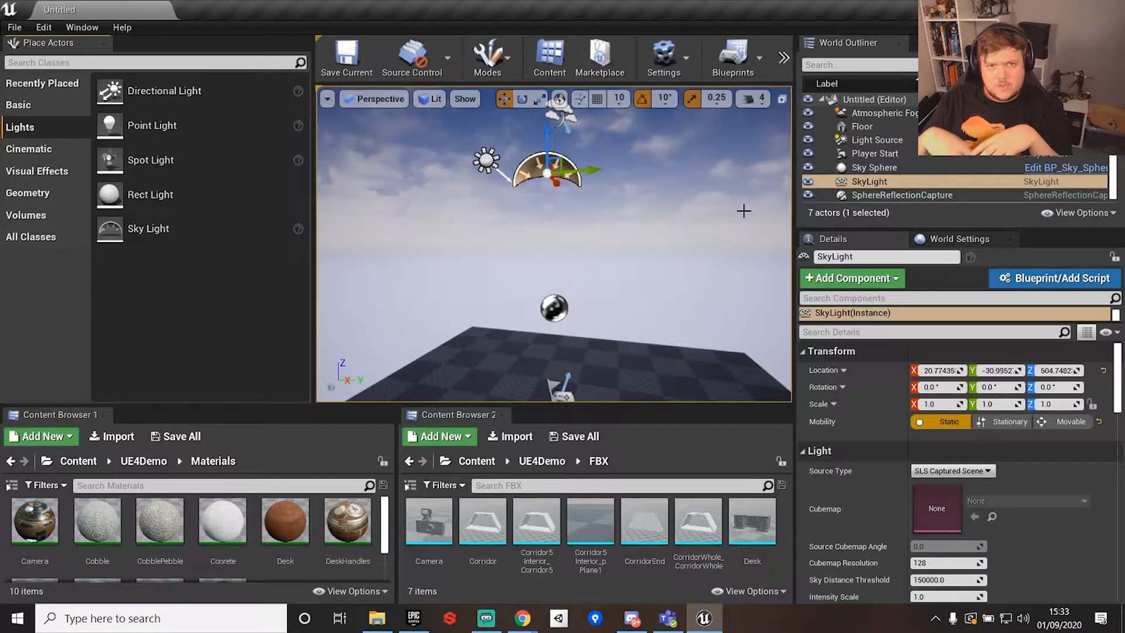
Select the sphere reflection capture above the floor and inspect its Reflection Source Type options
{"action": "left_click", "coordinate": [553, 307]}
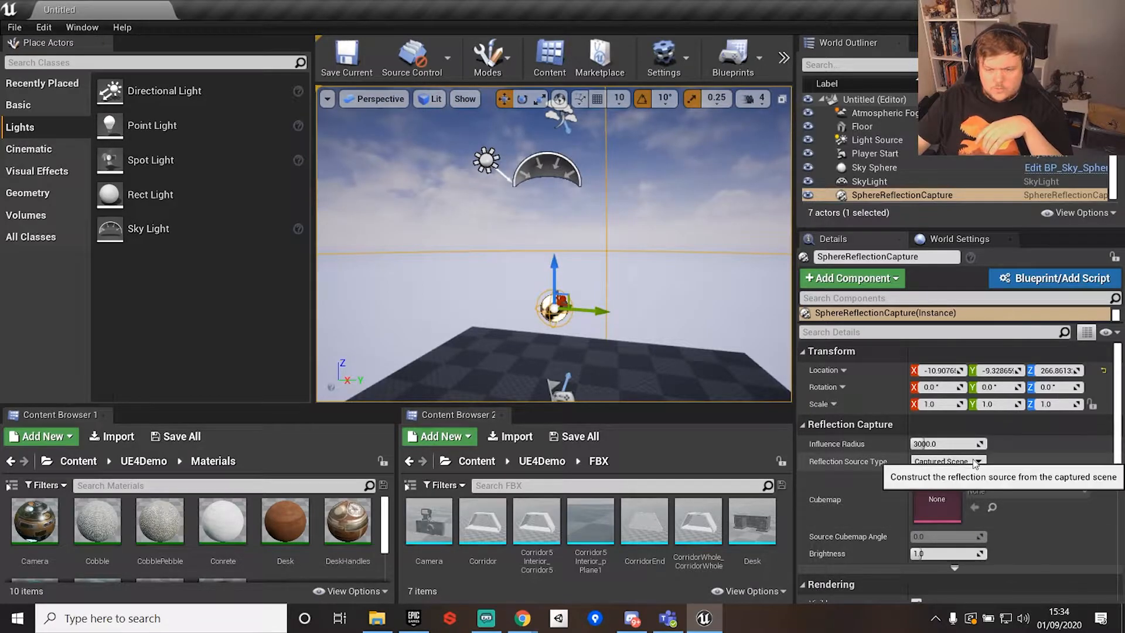
{"action": "left_click", "coordinate": [947, 466]}
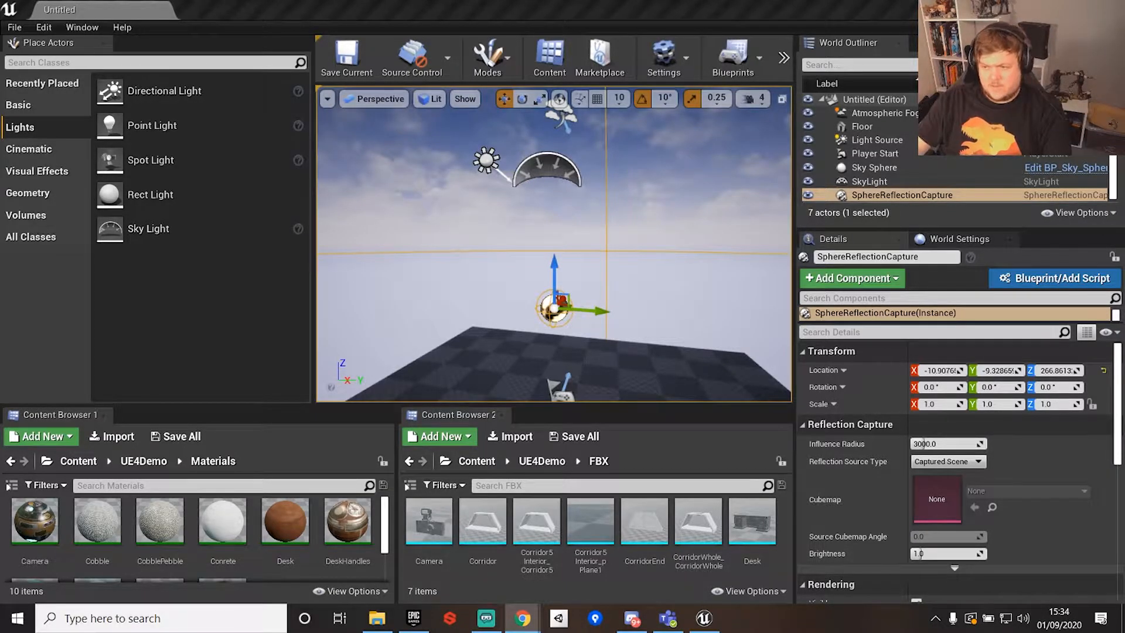
Switch to the HDRI Haven website in Chrome and open its HDRIs library
{"action": "left_click_drag", "start_coordinate": [1124, 8], "coordinate": [648, 1]}
{"action": "left_click", "coordinate": [790, 95]}
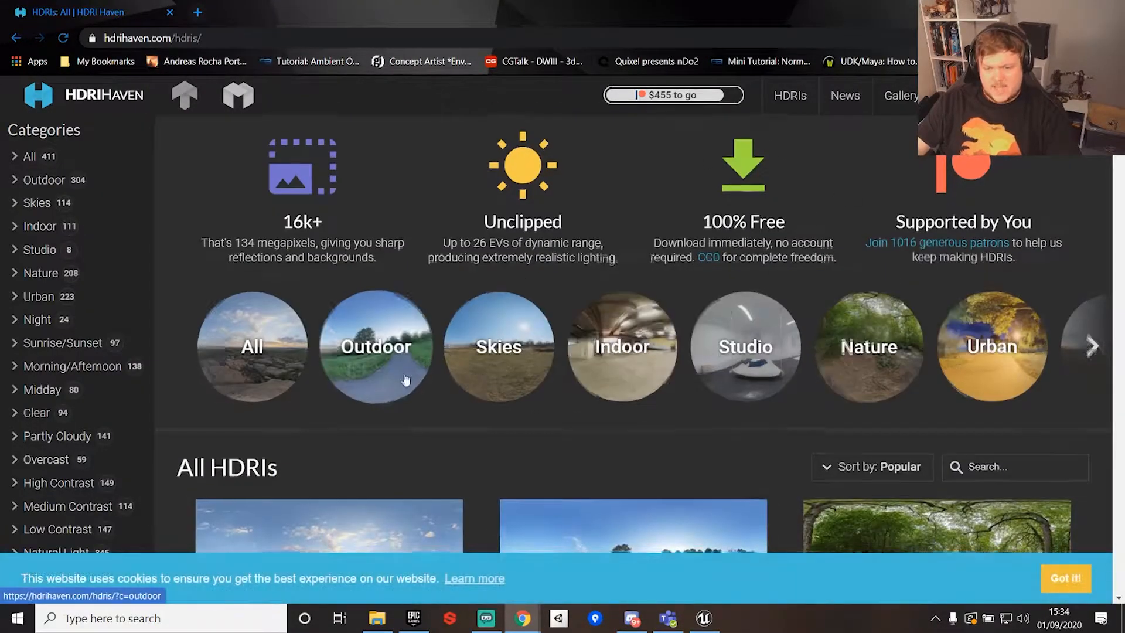
Open the Kloppenheim 06 HDRI from the library and download its 2k HDR version
{"action": "scroll", "coordinate": [395, 381], "scroll_direction": "down", "scroll_amount": 3}
{"action": "left_click", "coordinate": [399, 373]}
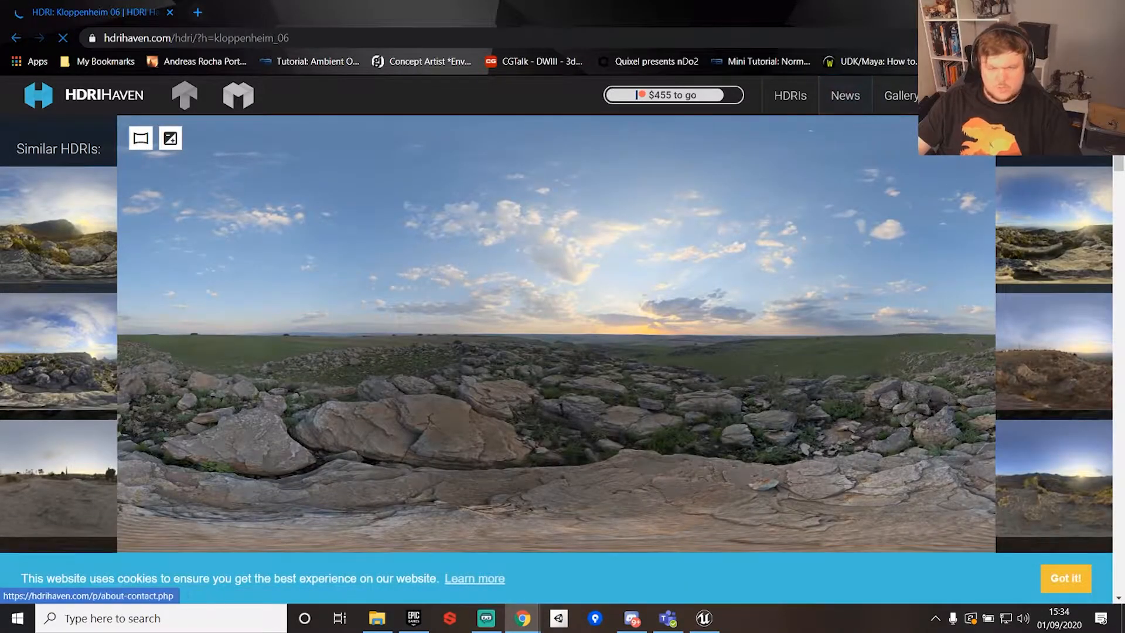
{"action": "scroll", "coordinate": [586, 462], "scroll_direction": "down", "scroll_amount": 6}
{"action": "scroll", "coordinate": [605, 463], "scroll_direction": "down", "scroll_amount": 5}
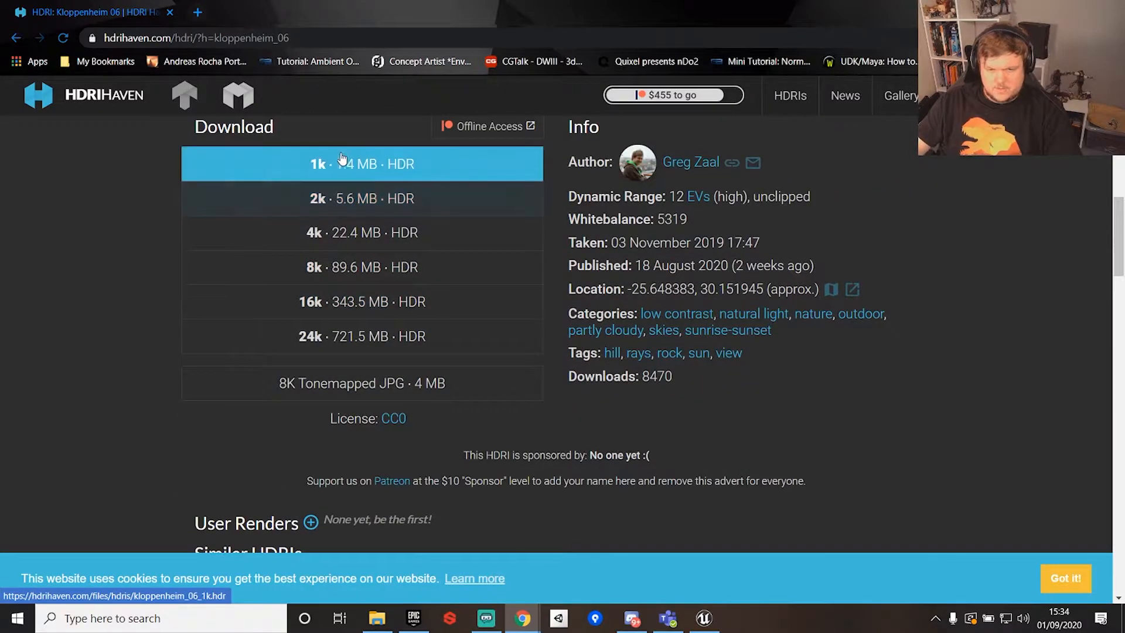
{"action": "left_click", "coordinate": [327, 196]}
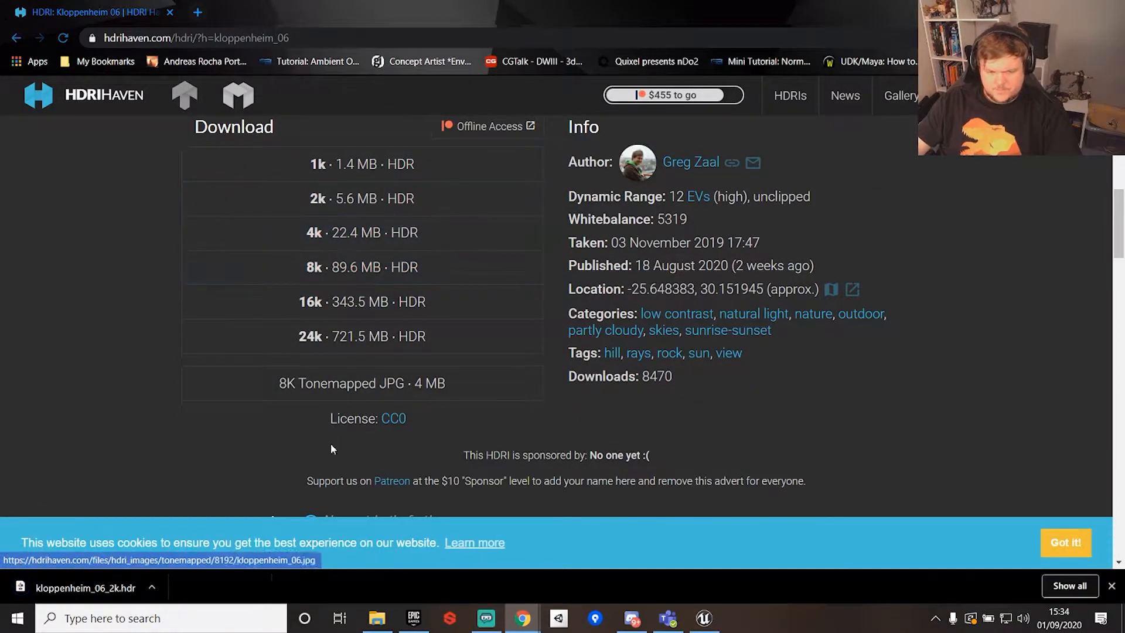
Switch back to Unreal Editor, open the UE4Demo Textures folder and select the mutianyu_2k texture
{"action": "left_click", "coordinate": [1040, 9]}
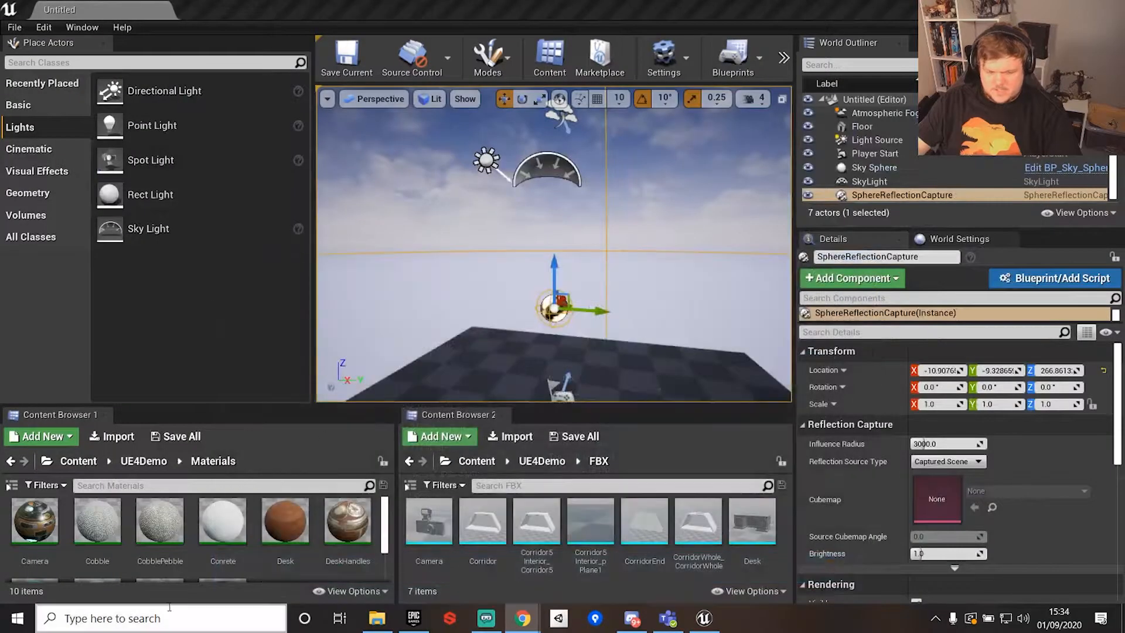
{"action": "left_click", "coordinate": [540, 461]}
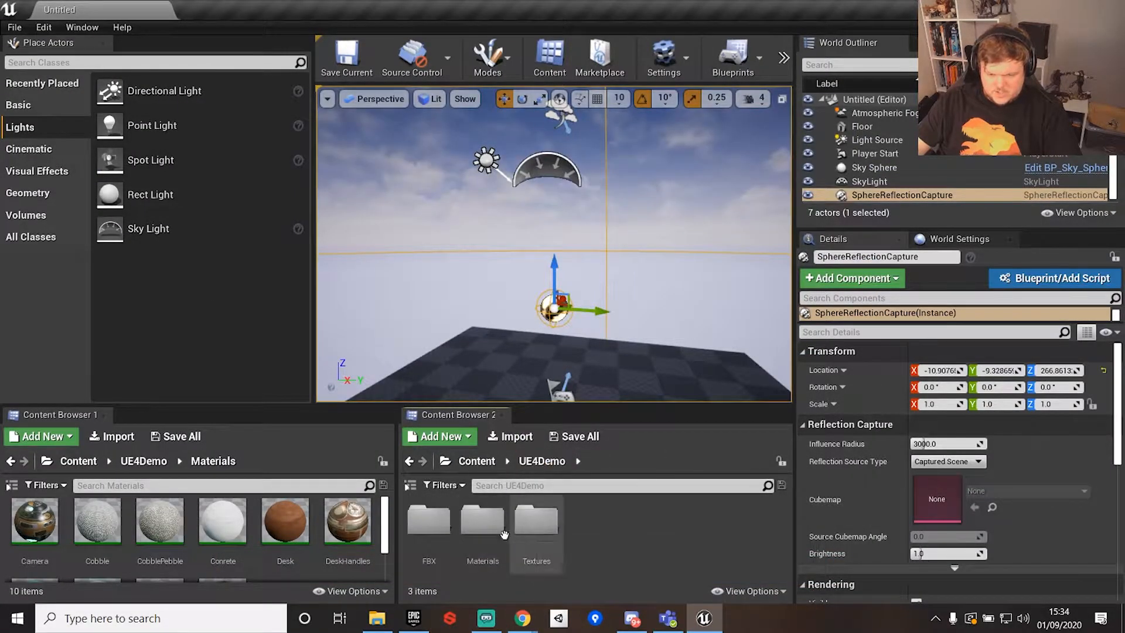
{"action": "double_click", "coordinate": [536, 518]}
{"action": "left_click", "coordinate": [602, 537]}
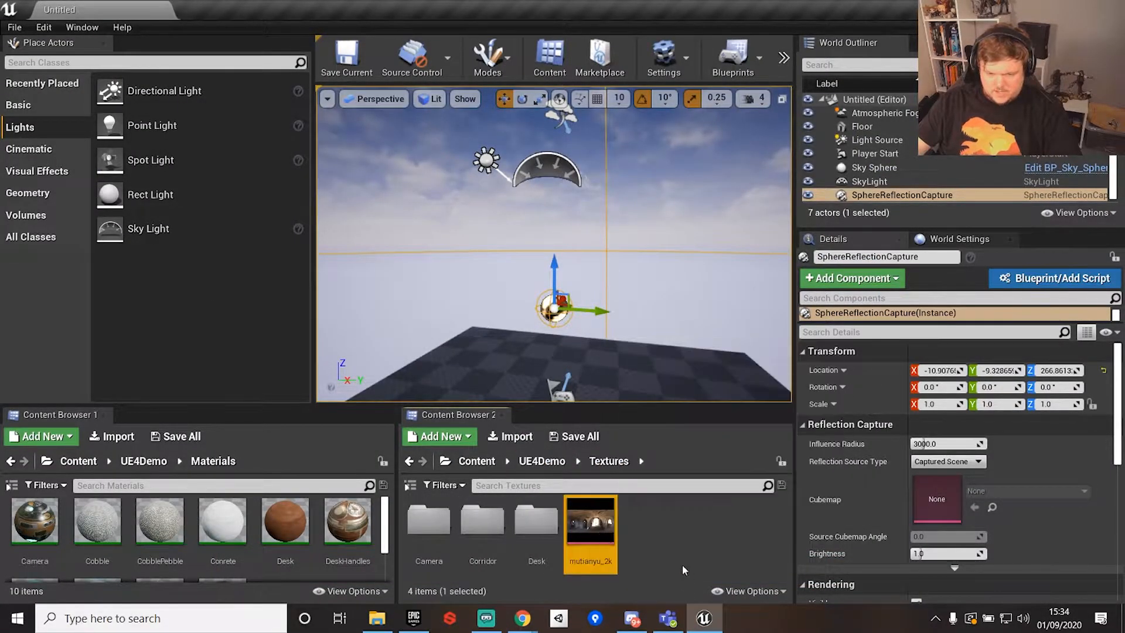
{"action": "left_click_drag", "start_coordinate": [574, 532], "coordinate": [922, 479]}
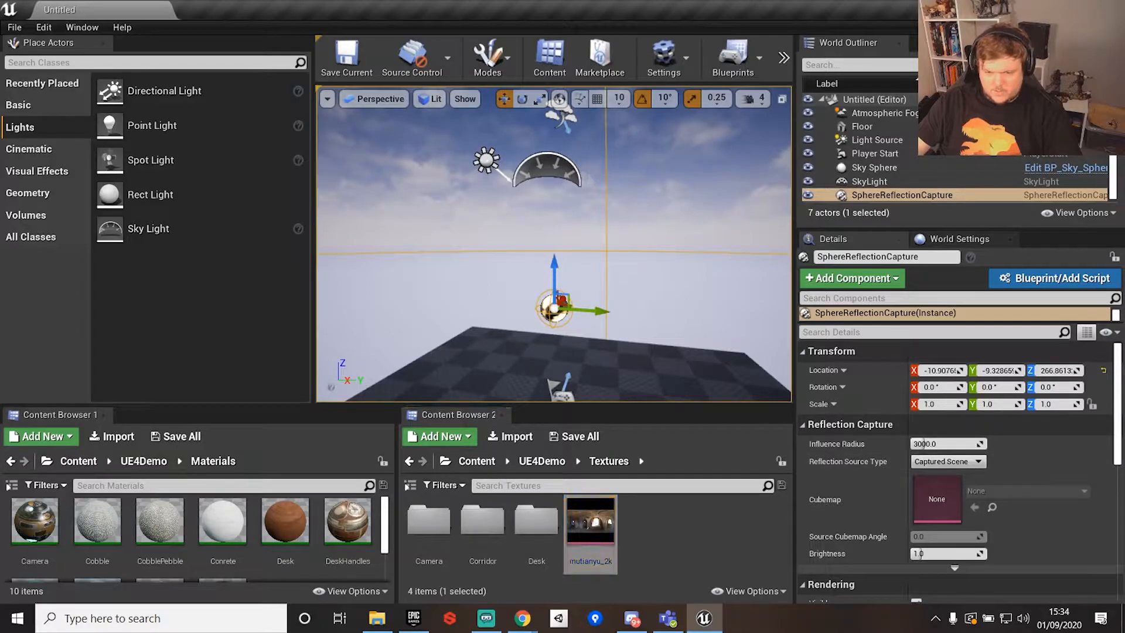
Set the SkyLight's Source Type to SLS Specified Cubemap and assign mutianyu_2k as its cubemap
{"action": "left_click", "coordinate": [546, 160]}
{"action": "left_click_drag", "start_coordinate": [579, 520], "coordinate": [597, 505]}
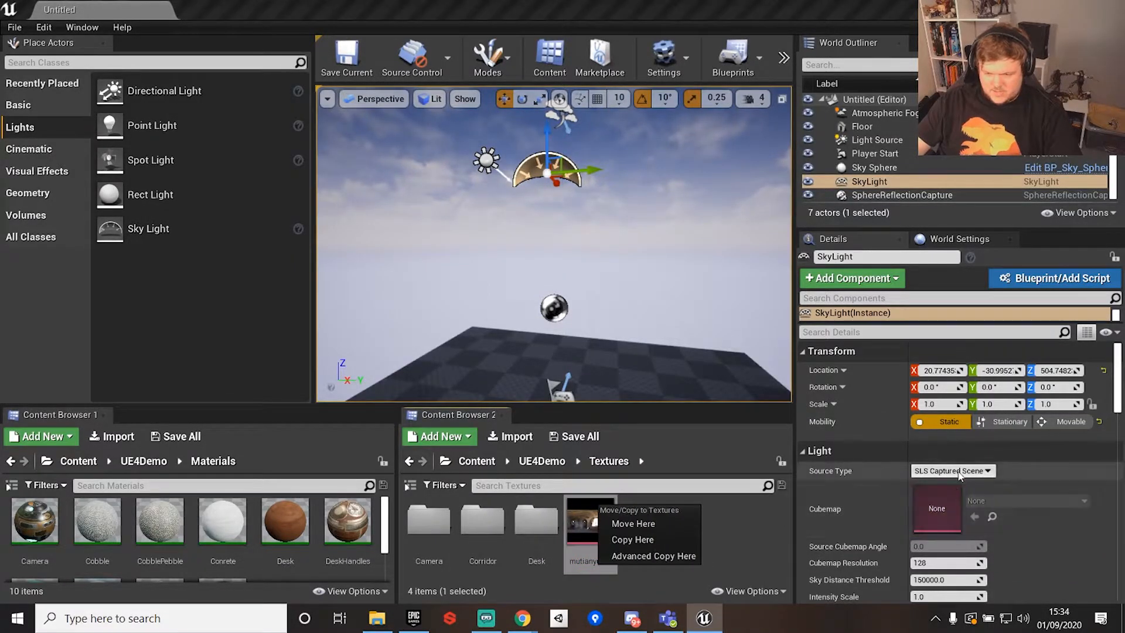
{"action": "left_click", "coordinate": [953, 471]}
{"action": "left_click", "coordinate": [953, 492]}
{"action": "left_click_drag", "start_coordinate": [590, 521], "coordinate": [940, 508]}
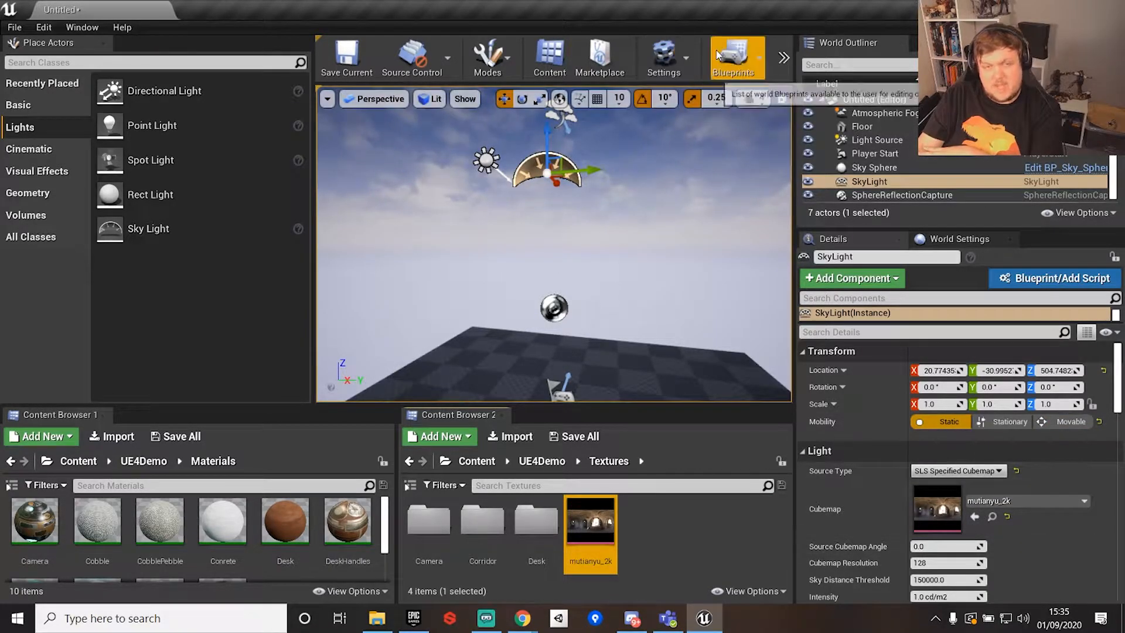
Enlarge the viewport, place a point light on the checkered floor and raise it above the surface
{"action": "left_click_drag", "start_coordinate": [314, 185], "coordinate": [242, 161]}
{"action": "mouse_move", "coordinate": [520, 223]}
{"action": "right_mouse_down"}
{"action": "mouse_move", "coordinate": [520, 281]}
{"action": "mouse_move", "coordinate": [580, 334]}
{"action": "mouse_move", "coordinate": [520, 224]}
{"action": "right_mouse_up"}
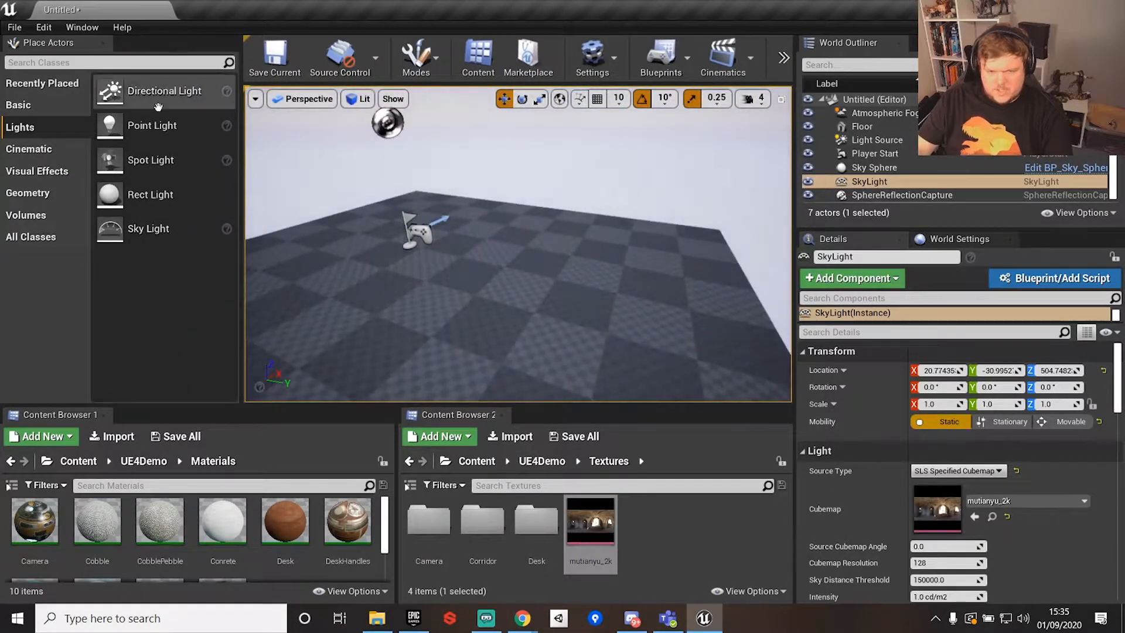
{"action": "left_click_drag", "start_coordinate": [143, 129], "coordinate": [503, 280]}
{"action": "left_click_drag", "start_coordinate": [504, 202], "coordinate": [529, 133]}
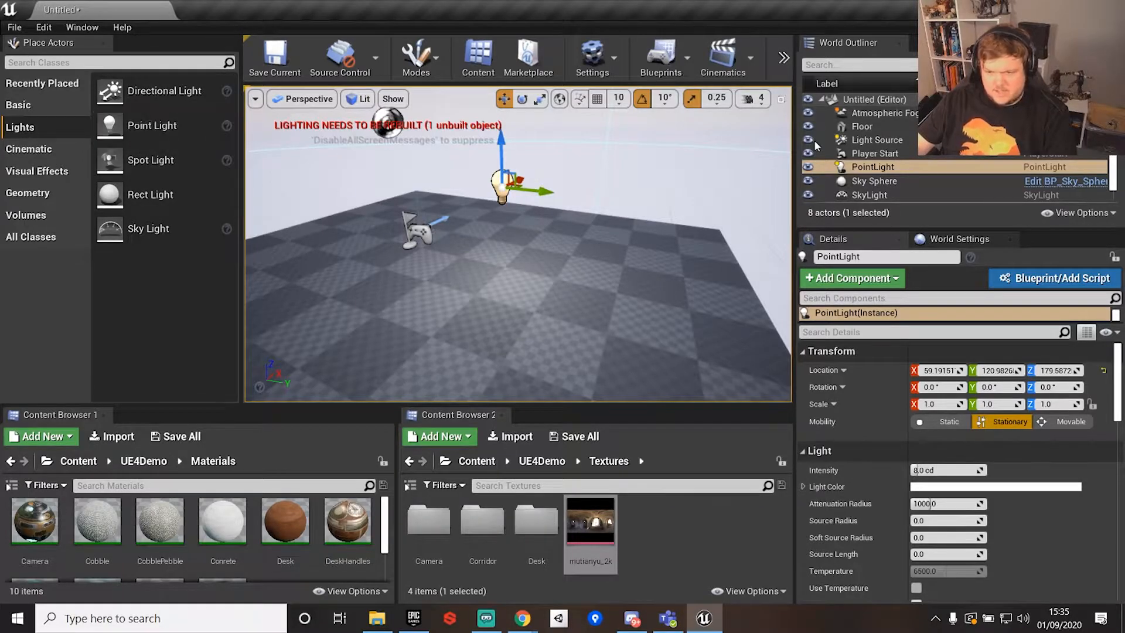
Turn Affects World off and back on for the Light Source to compare the floor's lighting
{"action": "left_click", "coordinate": [879, 142]}
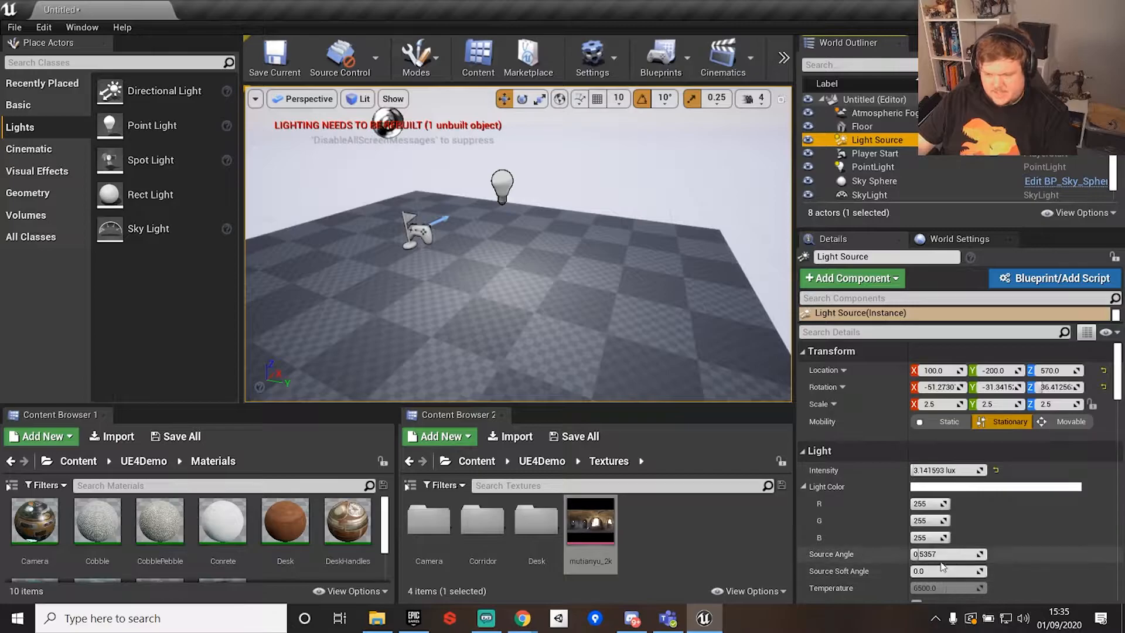
{"action": "scroll", "coordinate": [940, 560], "scroll_direction": "down", "scroll_amount": 3}
{"action": "left_click", "coordinate": [916, 553]}
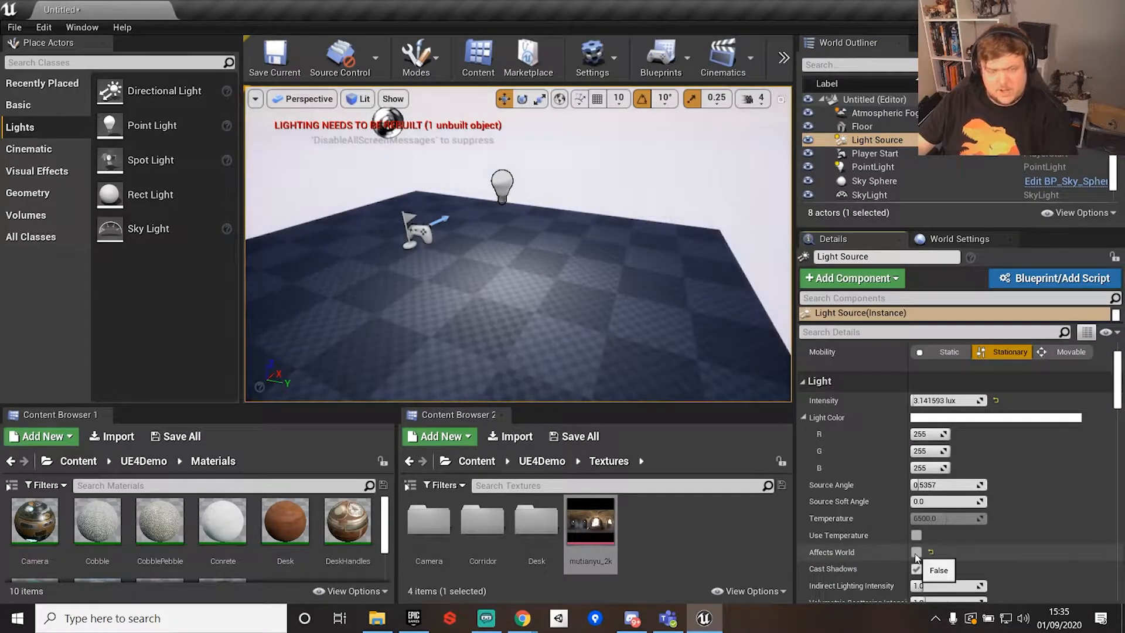
{"action": "right_click_drag", "start_coordinate": [669, 310], "coordinate": [528, 264]}
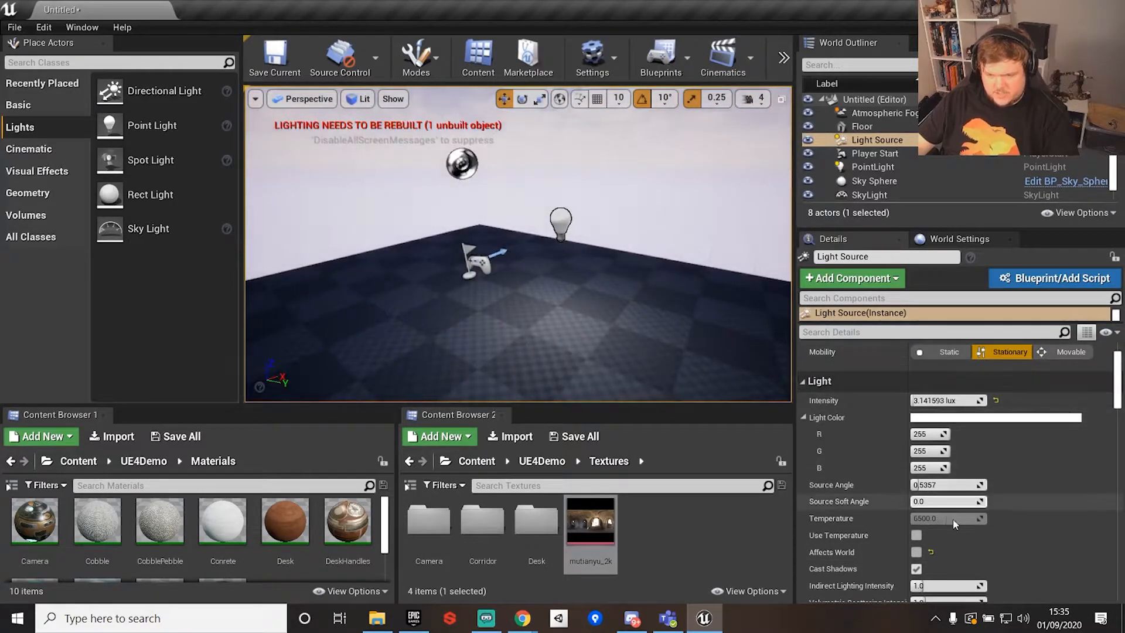
{"action": "left_click", "coordinate": [915, 552]}
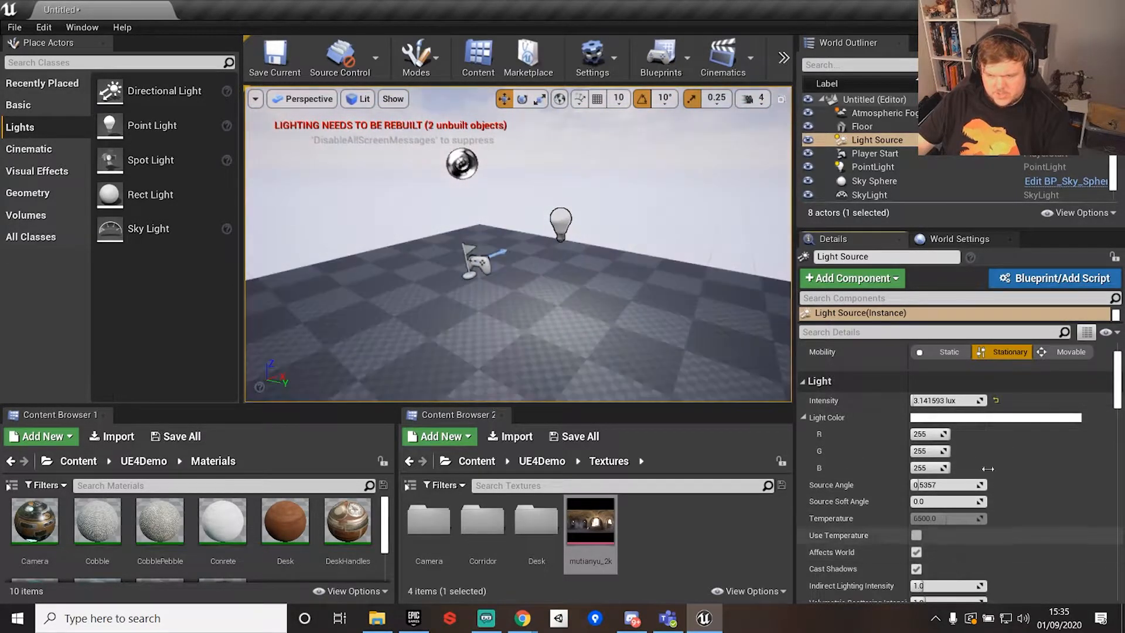
Enable Use Temperature on the Light Source and set its temperature to 4000
{"action": "left_click", "coordinate": [915, 535]}
{"action": "left_click", "coordinate": [947, 518]}
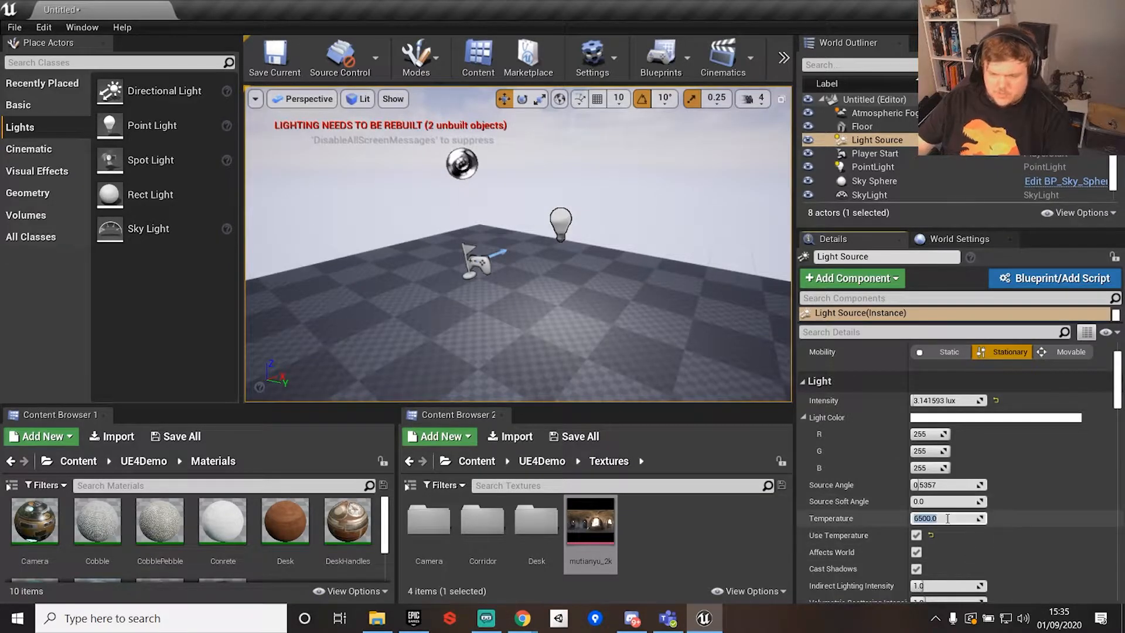
{"action": "type", "text": "400"}
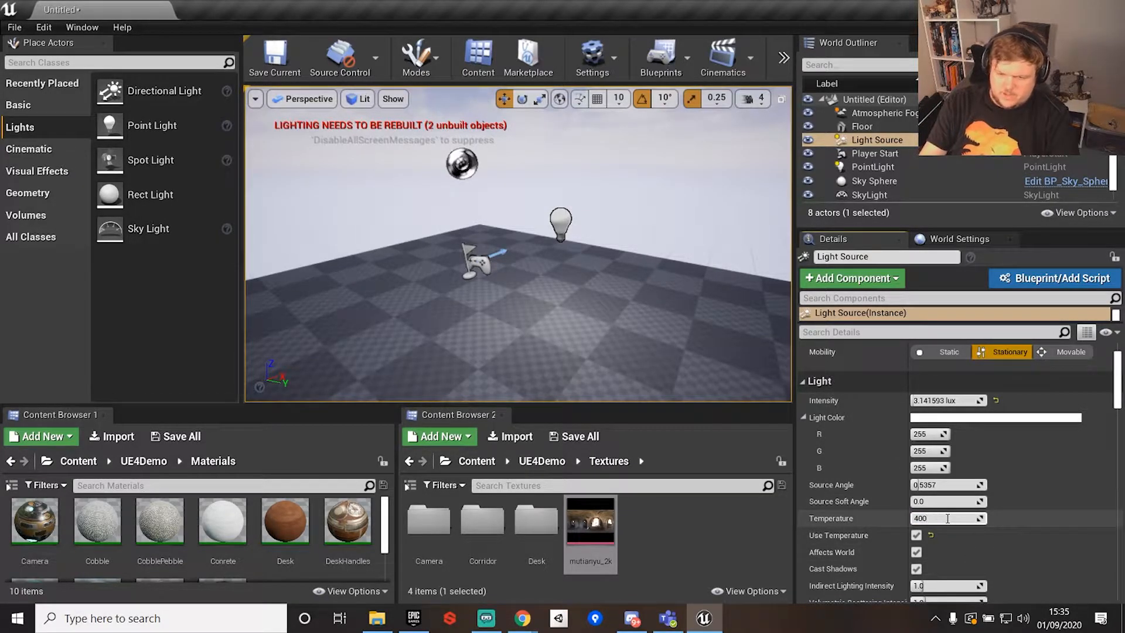
{"action": "type", "text": "0"}
{"action": "key", "text": "Return"}
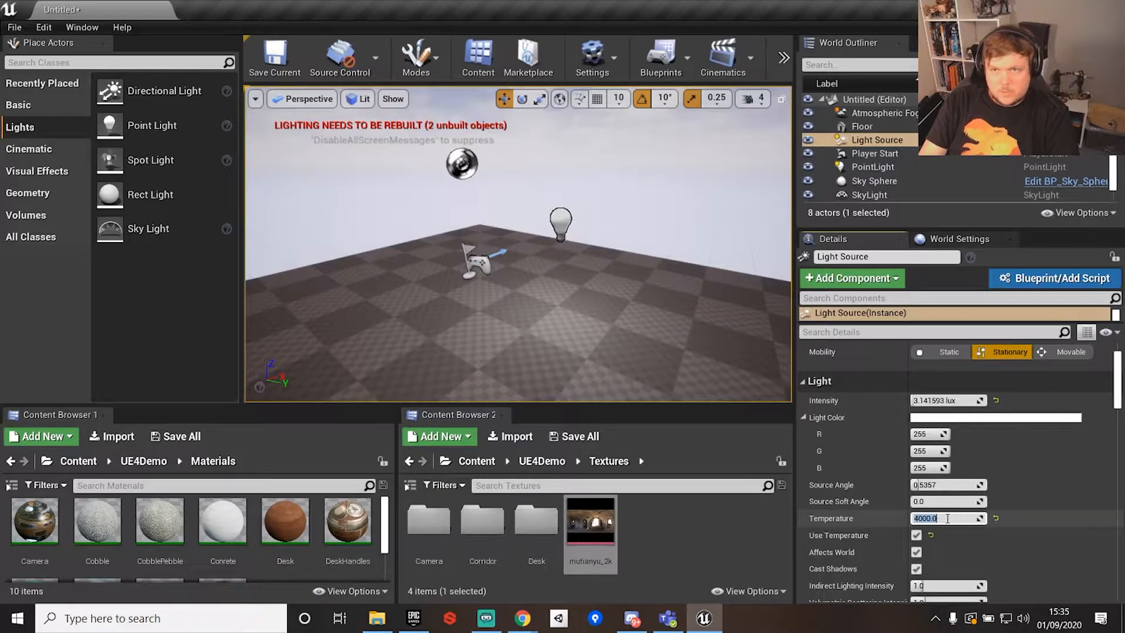
Try a Light Source temperature of 8000, and return it to 6500
{"action": "key", "text": "Return"}
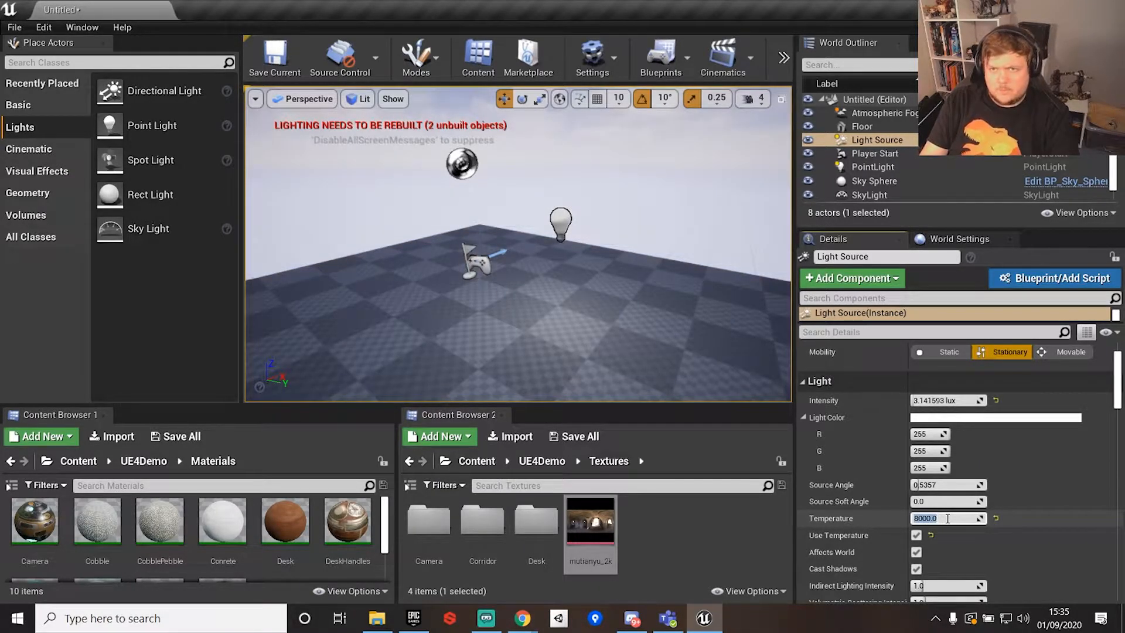
{"action": "type", "text": "650"}
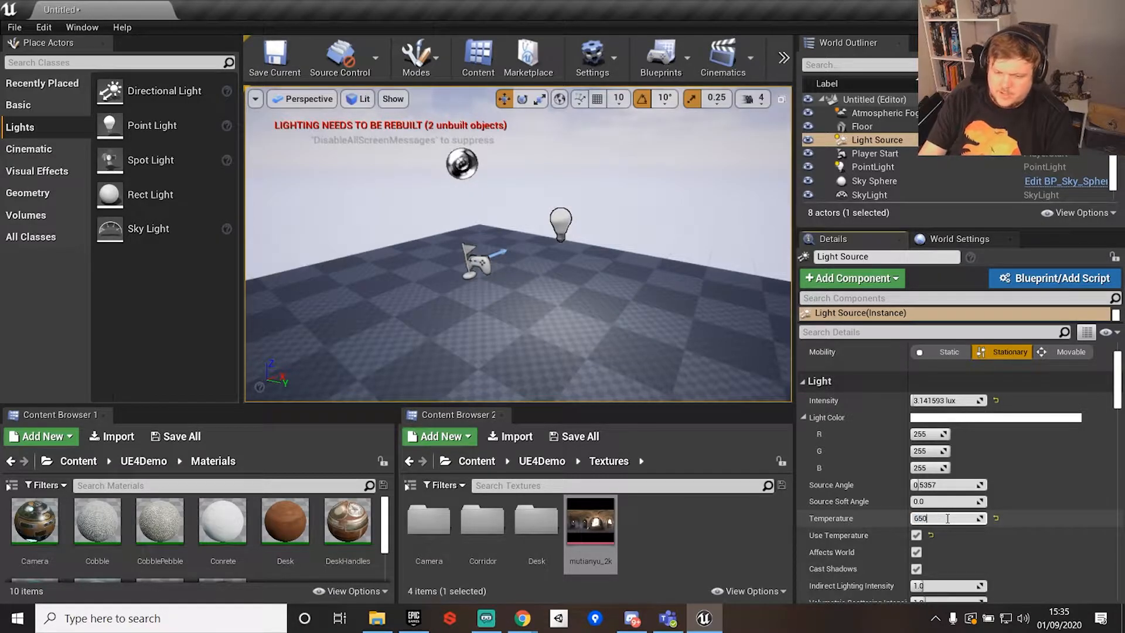
{"action": "type", "text": "0"}
{"action": "key", "text": "Return"}
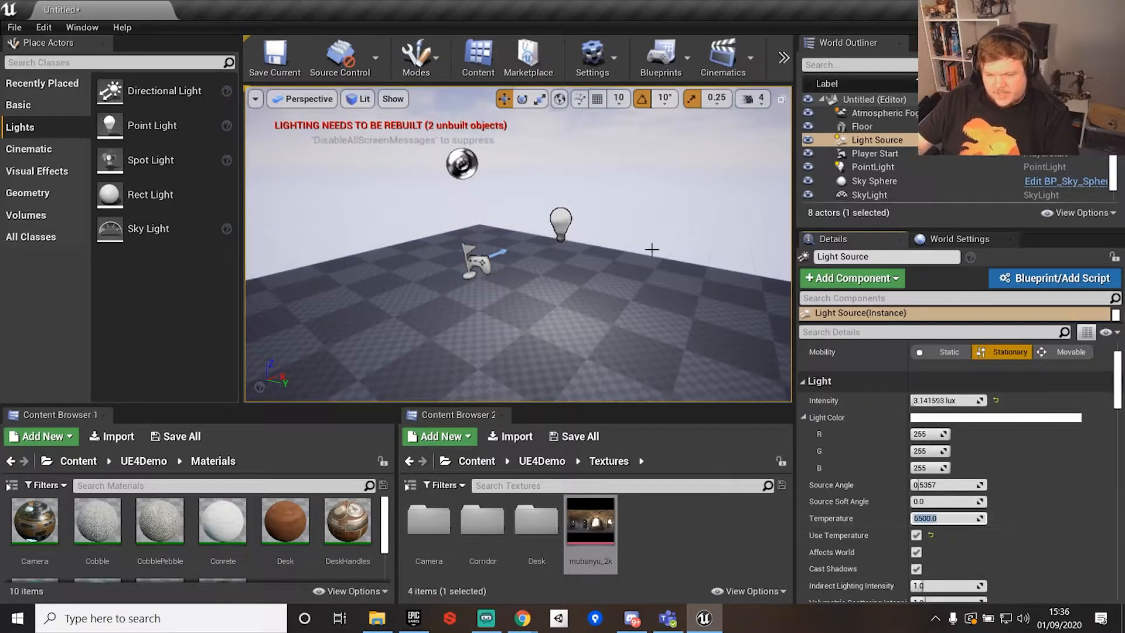
Give the point light a pale green light color and reduce its attenuation radius to about 218
{"action": "left_click", "coordinate": [560, 224]}
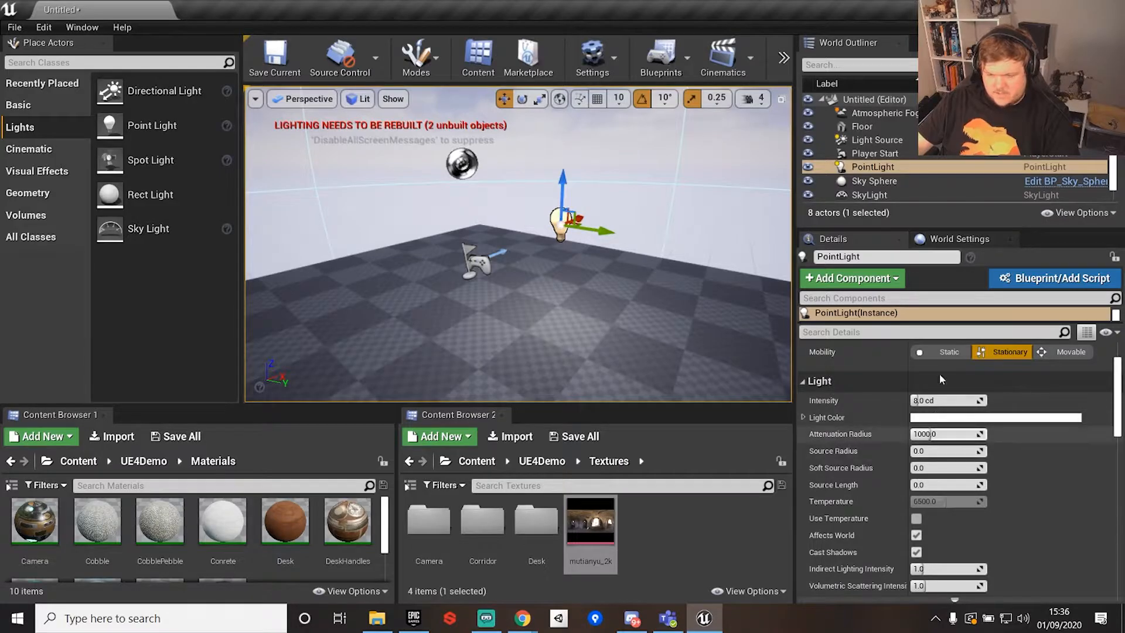
{"action": "left_click", "coordinate": [969, 420]}
{"action": "mouse_move", "coordinate": [764, 333]}
{"action": "left_mouse_down"}
{"action": "mouse_move", "coordinate": [628, 350]}
{"action": "mouse_move", "coordinate": [598, 250]}
{"action": "mouse_move", "coordinate": [806, 323]}
{"action": "mouse_move", "coordinate": [592, 369]}
{"action": "mouse_move", "coordinate": [706, 289]}
{"action": "mouse_move", "coordinate": [732, 347]}
{"action": "left_mouse_up"}
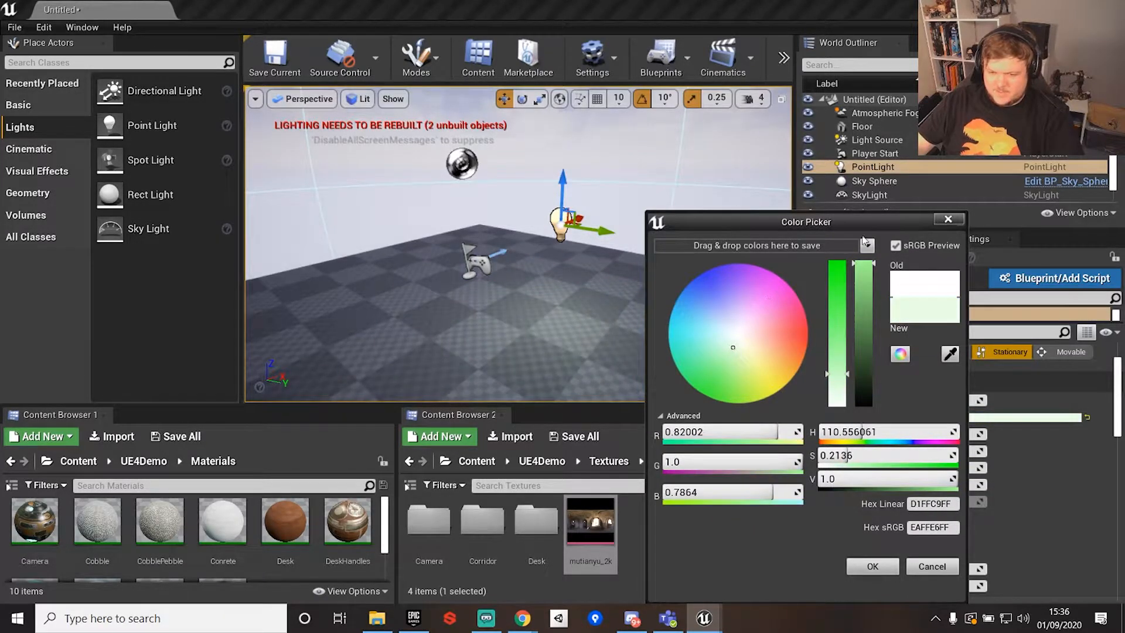
{"action": "left_click", "coordinate": [955, 217]}
{"action": "left_click_drag", "start_coordinate": [934, 434], "coordinate": [911, 434]}
Duplicate the point light and offset the copy along the Y axis past the floor's edge
{"action": "right_click_drag", "start_coordinate": [627, 221], "coordinate": [706, 205]}
{"action": "left_click_drag", "start_coordinate": [464, 254], "coordinate": [631, 249], "text": "alt"}
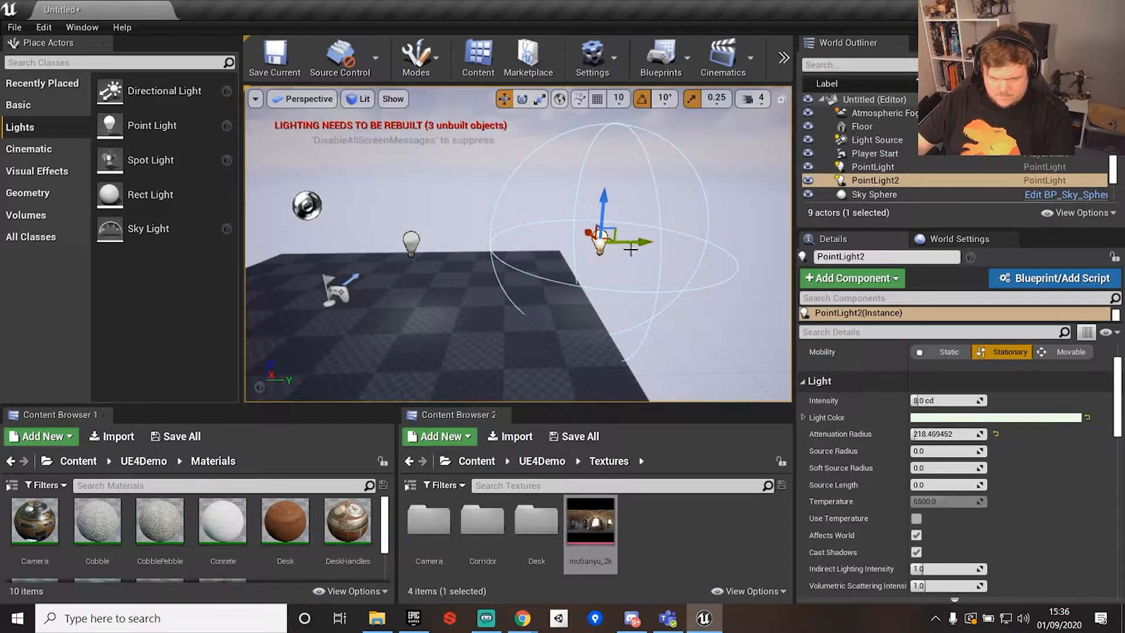
{"action": "left_click", "coordinate": [411, 242]}
{"action": "left_click", "coordinate": [745, 228]}
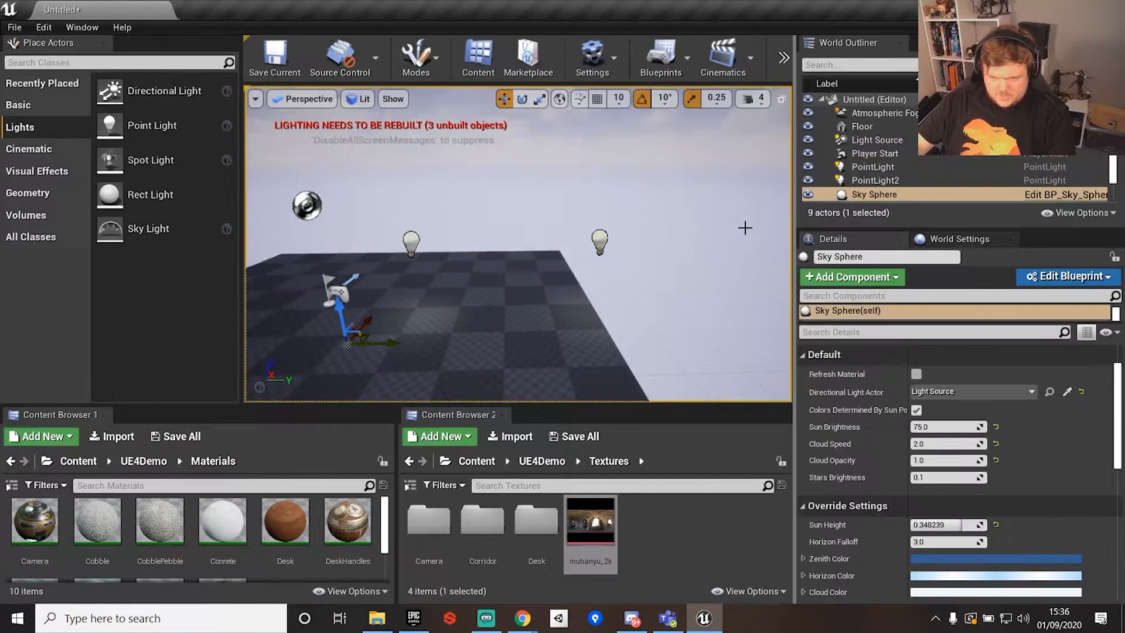
Set the duplicated point light's intensity to 51 cd
{"action": "left_click", "coordinate": [597, 239]}
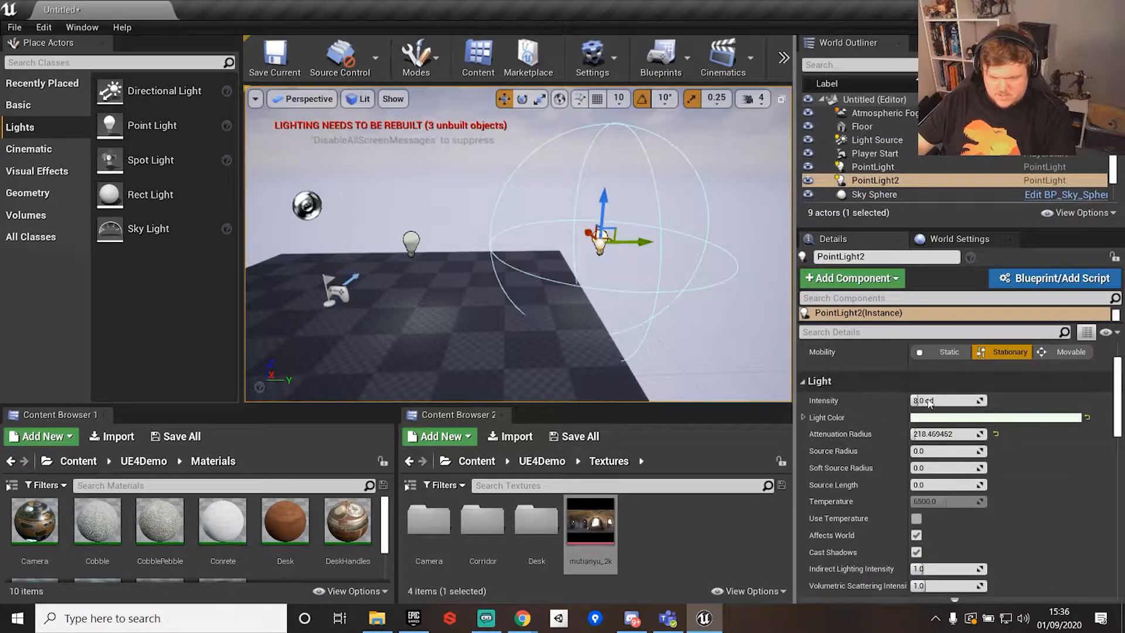
{"action": "mouse_move", "coordinate": [952, 401]}
{"action": "left_mouse_down"}
{"action": "mouse_move", "coordinate": [961, 400]}
{"action": "mouse_move", "coordinate": [950, 400]}
{"action": "left_mouse_up"}
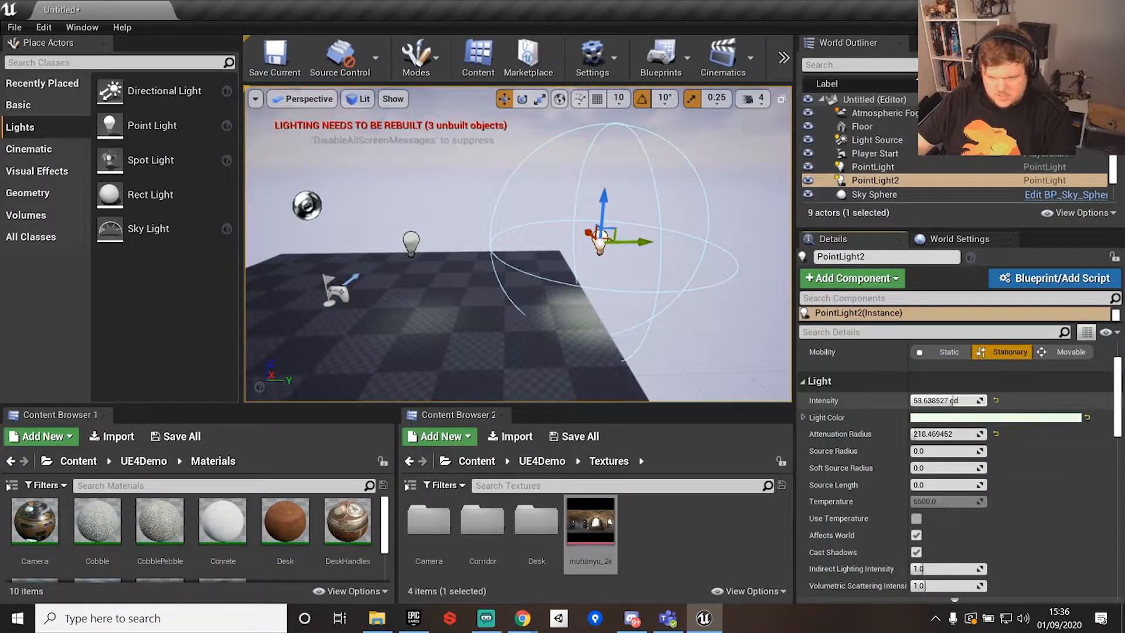
{"action": "left_click", "coordinate": [948, 401]}
{"action": "type", "text": "51"}
{"action": "key", "text": "Return"}
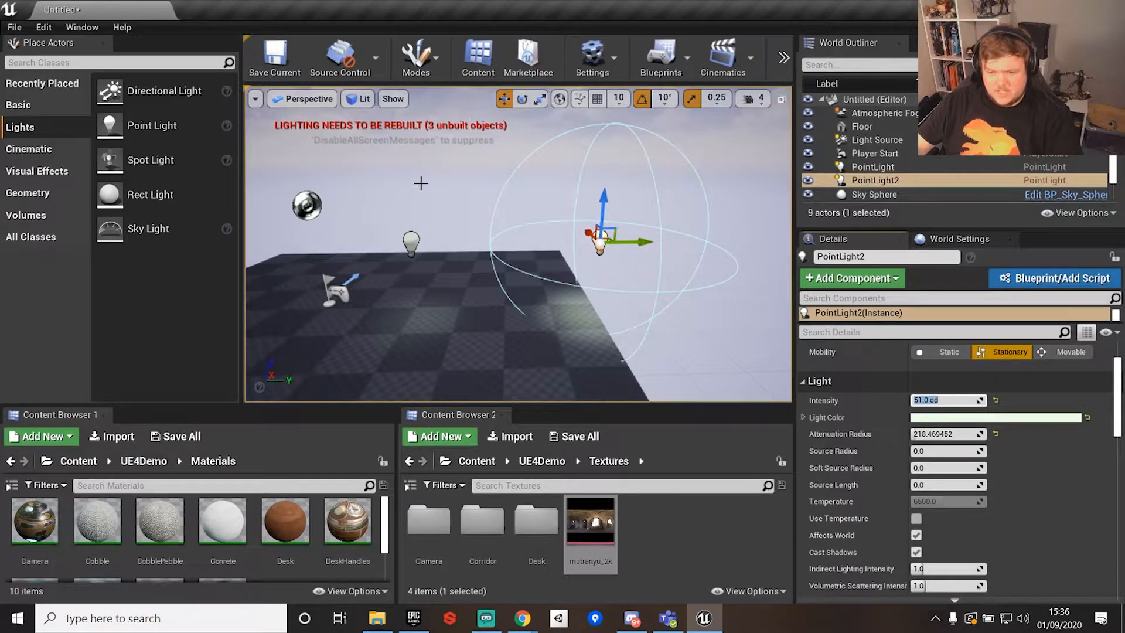
Delete the duplicated point light at the floor's edge
{"action": "key", "text": "BackSpace"}
{"action": "left_click", "coordinate": [599, 251]}
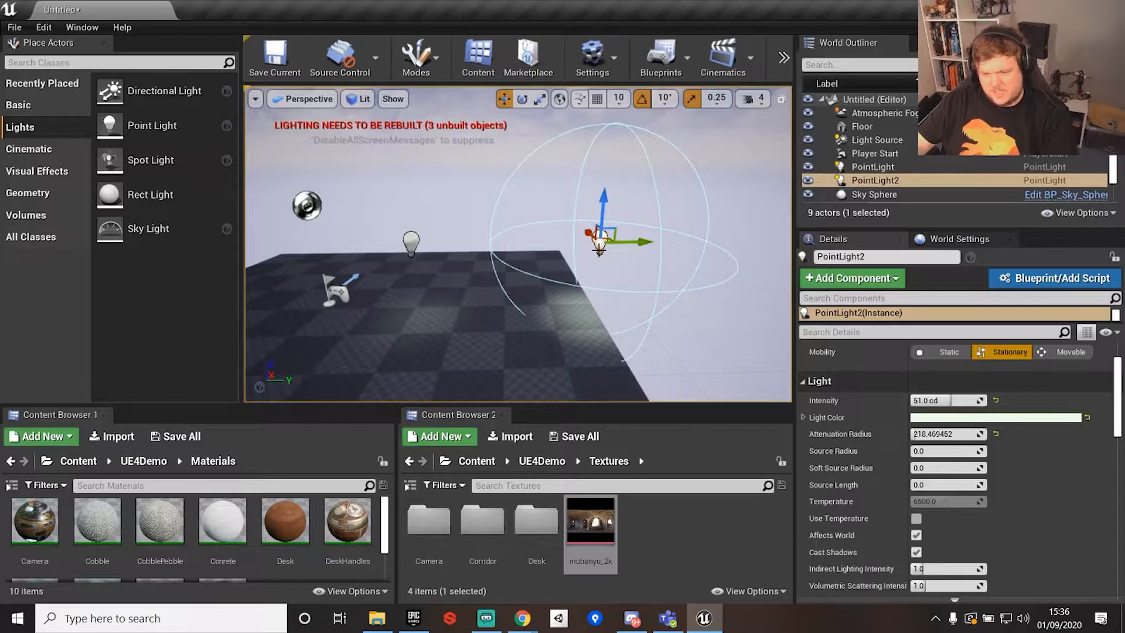
{"action": "key", "text": "Delete"}
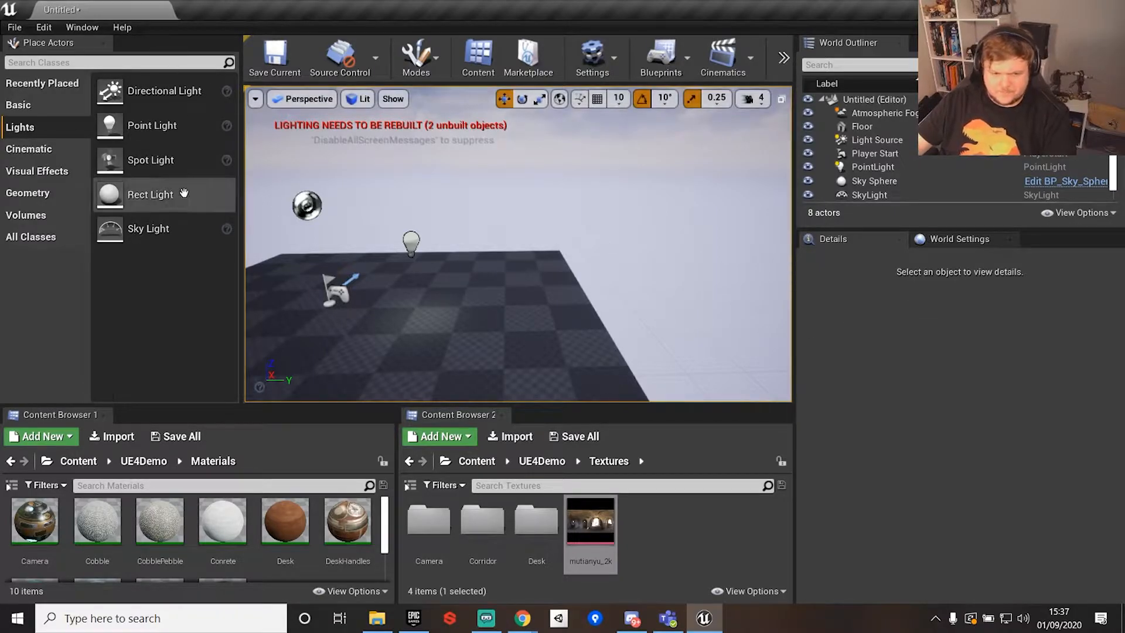
Place a spot light above the floor with intensity about 41 cd, inner cone angle about 27 and outer cone angle about 47
{"action": "left_click_drag", "start_coordinate": [153, 160], "coordinate": [494, 212]}
{"action": "left_click_drag", "start_coordinate": [937, 400], "coordinate": [972, 401]}
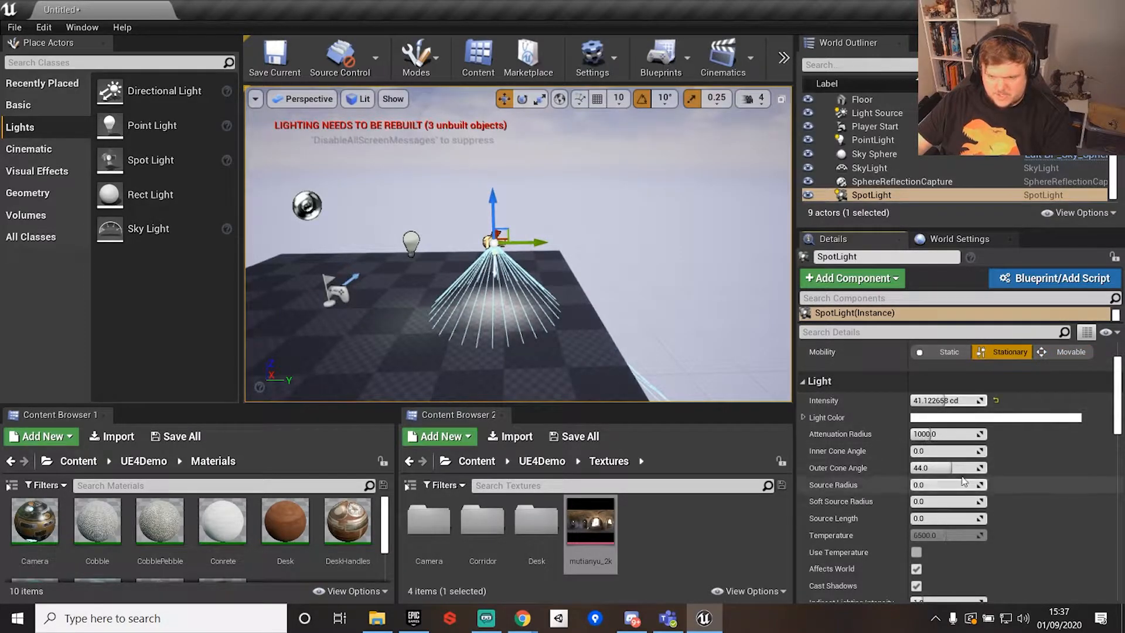
{"action": "left_click_drag", "start_coordinate": [938, 450], "coordinate": [961, 450]}
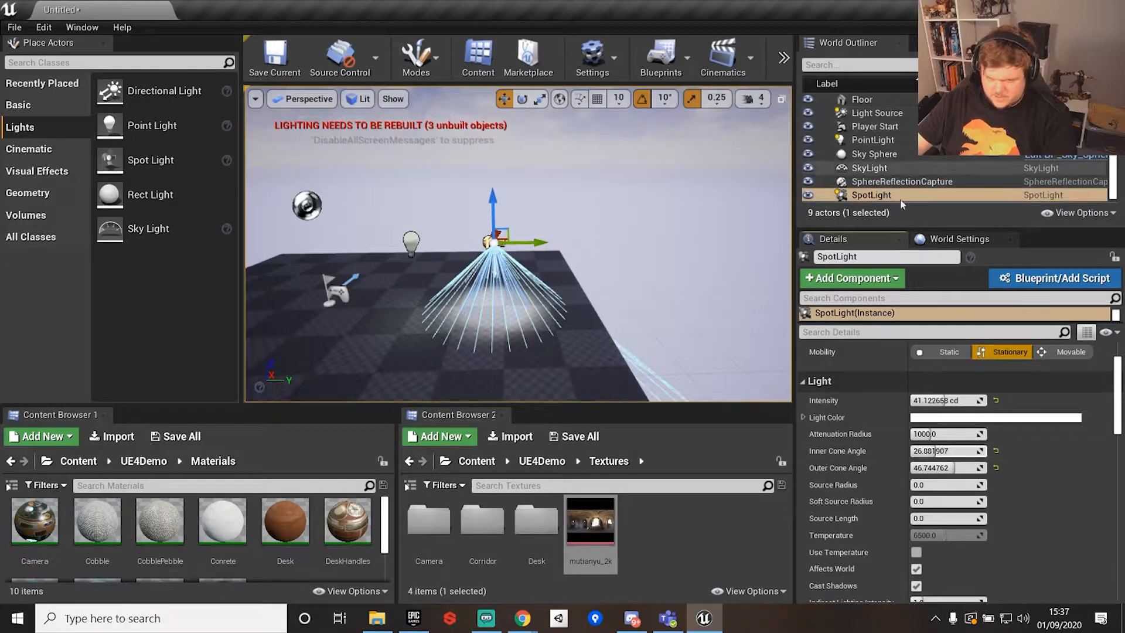
Turn off Use Temperature and Affects World for the Light Source
{"action": "left_click", "coordinate": [878, 113]}
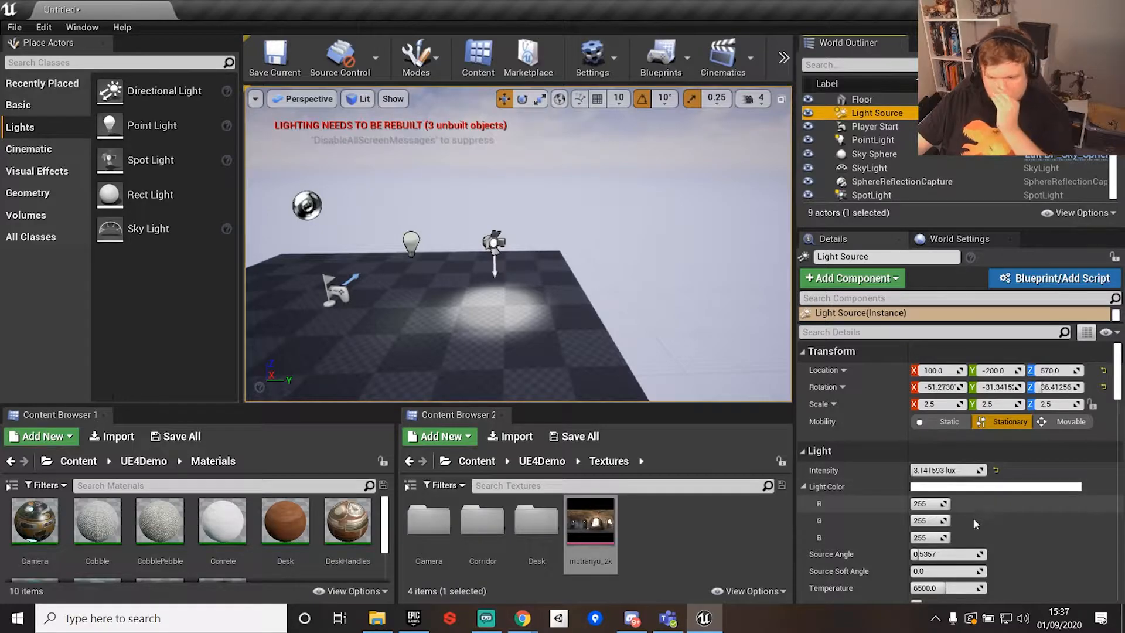
{"action": "scroll", "coordinate": [975, 515], "scroll_direction": "down", "scroll_amount": 1}
{"action": "left_click", "coordinate": [916, 559]}
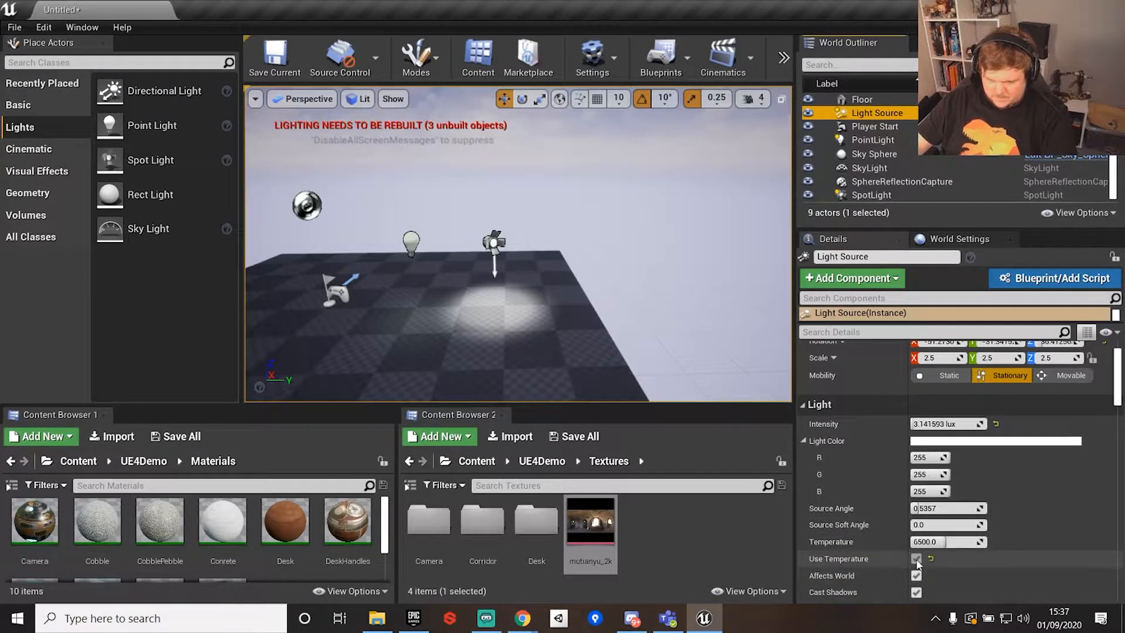
{"action": "left_click", "coordinate": [916, 576]}
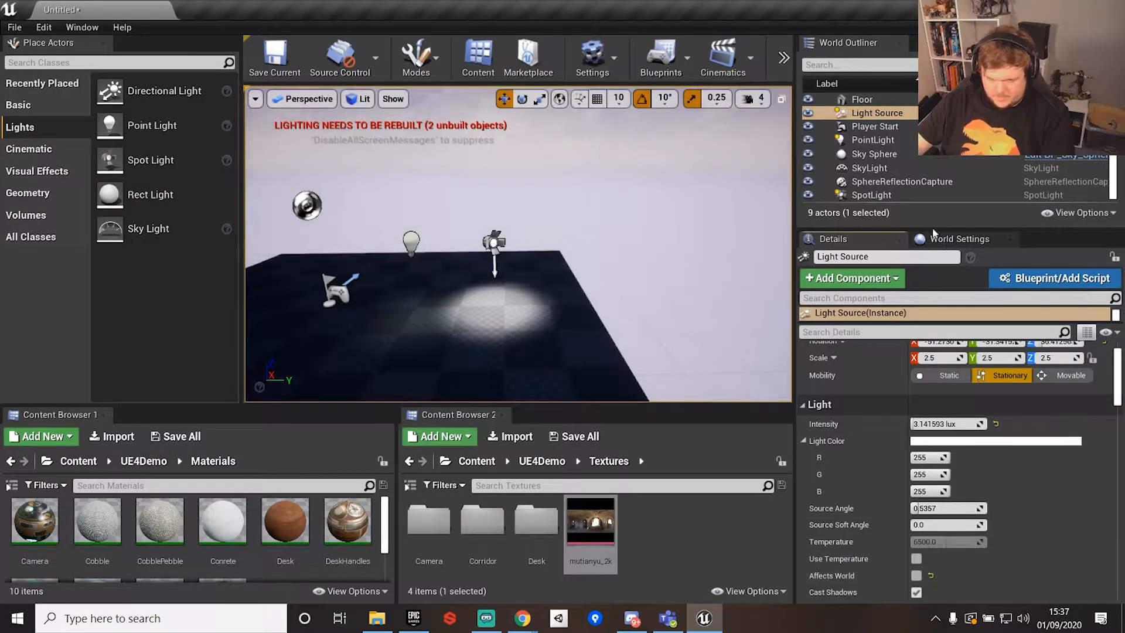
Widen the spot light's inner cone angle to about 46 and outer cone angle to about 66, and raise it to Z about 270
{"action": "scroll", "coordinate": [879, 403], "scroll_direction": "up", "scroll_amount": 1}
{"action": "left_click", "coordinate": [874, 195]}
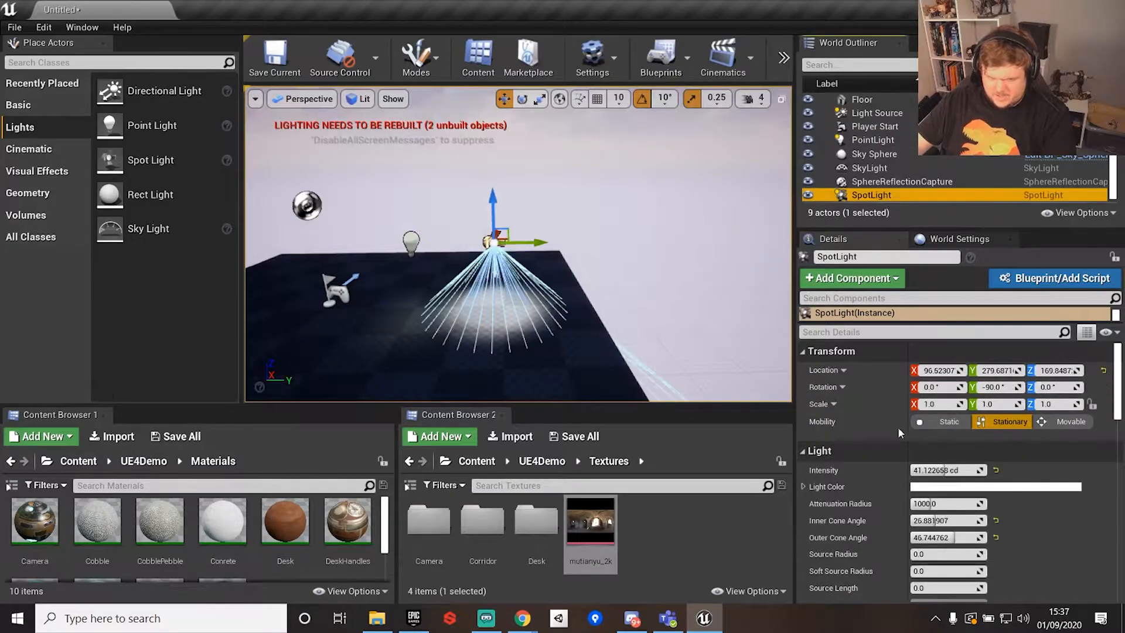
{"action": "left_click_drag", "start_coordinate": [936, 520], "coordinate": [982, 538]}
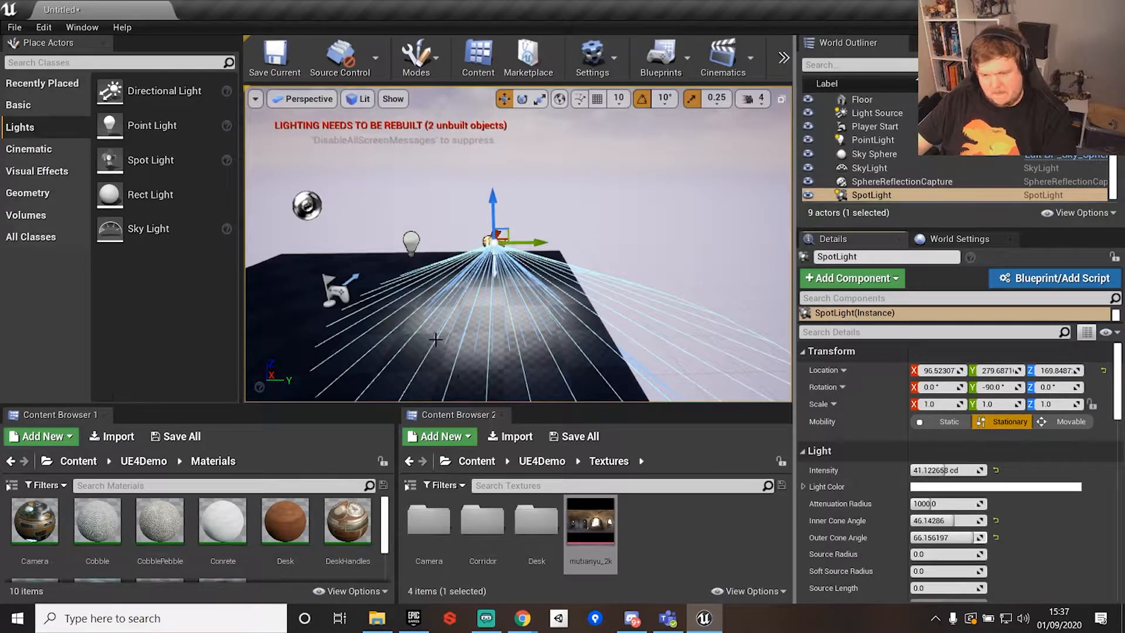
{"action": "left_click_drag", "start_coordinate": [492, 205], "coordinate": [519, 132]}
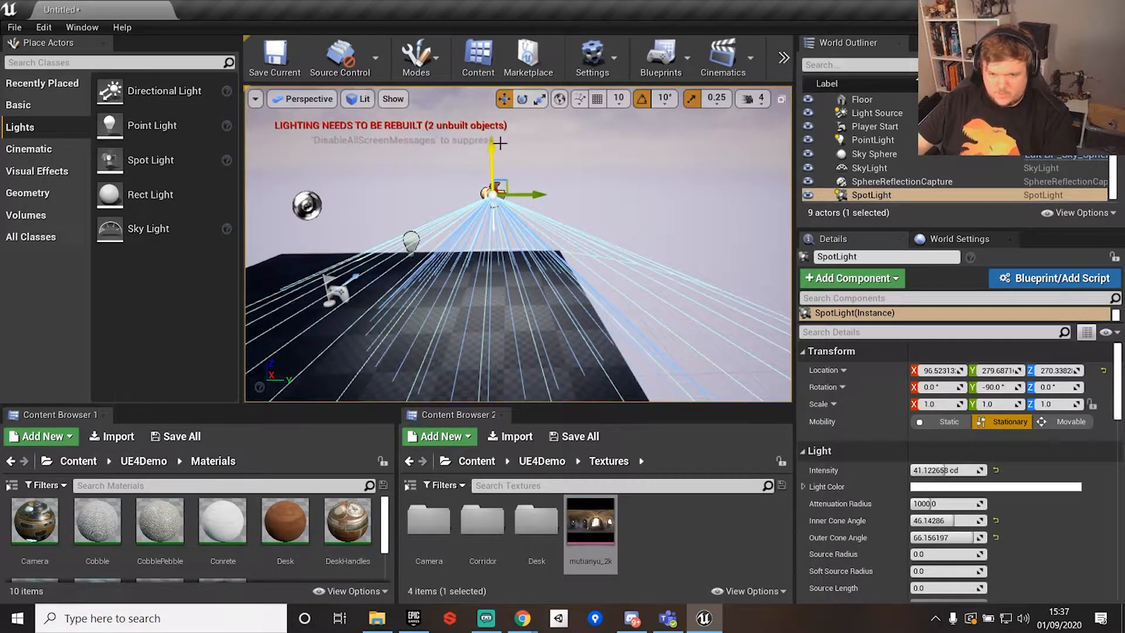
Examine the IES Light Profiles documentation page in the web browser, from the profile examples to the notes on previewing profiles
{"action": "scroll", "coordinate": [1000, 510], "scroll_direction": "down", "scroll_amount": 10}
{"action": "scroll", "coordinate": [1003, 509], "scroll_direction": "down", "scroll_amount": 8}
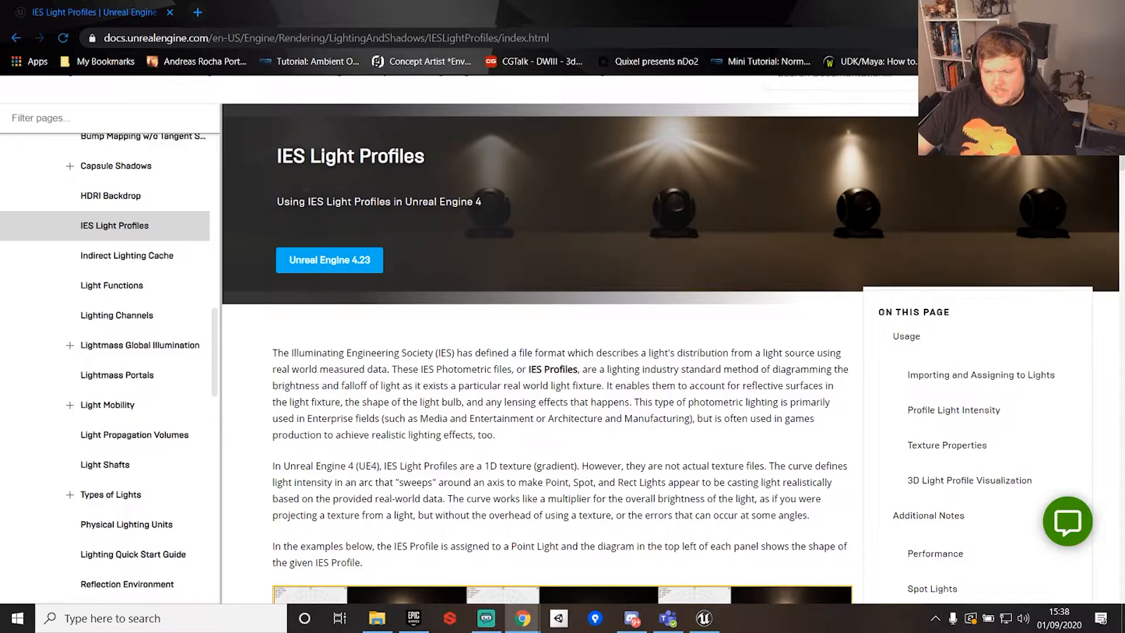
{"action": "scroll", "coordinate": [589, 451], "scroll_direction": "down", "scroll_amount": 4}
{"action": "scroll", "coordinate": [589, 452], "scroll_direction": "down", "scroll_amount": 4}
{"action": "scroll", "coordinate": [589, 451], "scroll_direction": "down", "scroll_amount": 10}
{"action": "scroll", "coordinate": [597, 445], "scroll_direction": "down", "scroll_amount": 5}
{"action": "scroll", "coordinate": [598, 444], "scroll_direction": "up", "scroll_amount": 20}
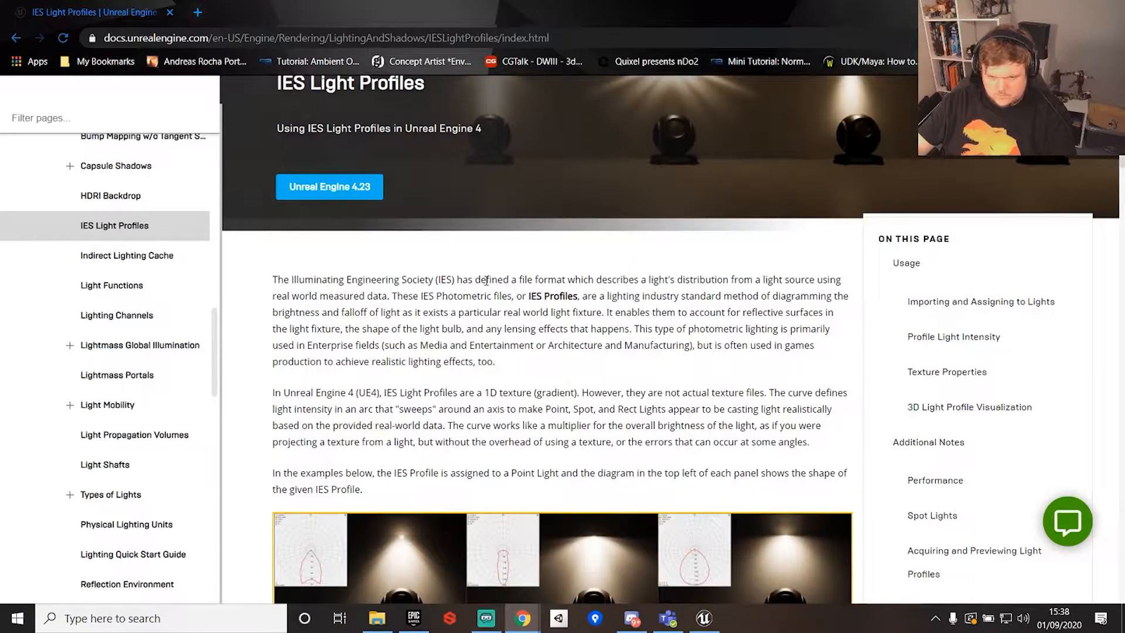
{"action": "scroll", "coordinate": [504, 410], "scroll_direction": "down", "scroll_amount": 5}
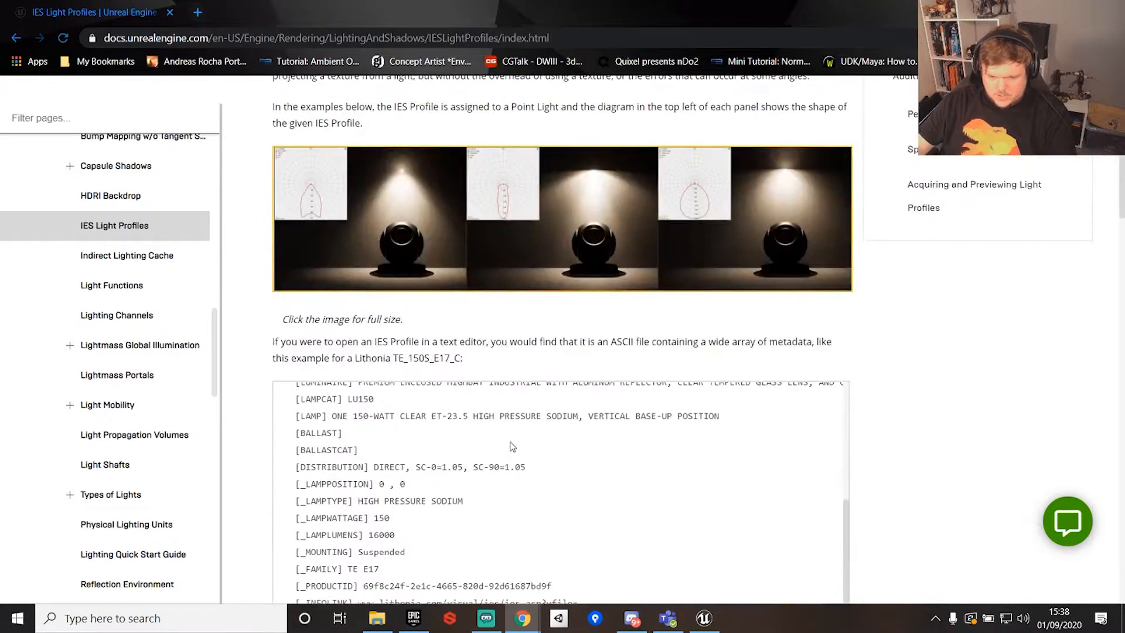
{"action": "scroll", "coordinate": [761, 445], "scroll_direction": "down", "scroll_amount": 14}
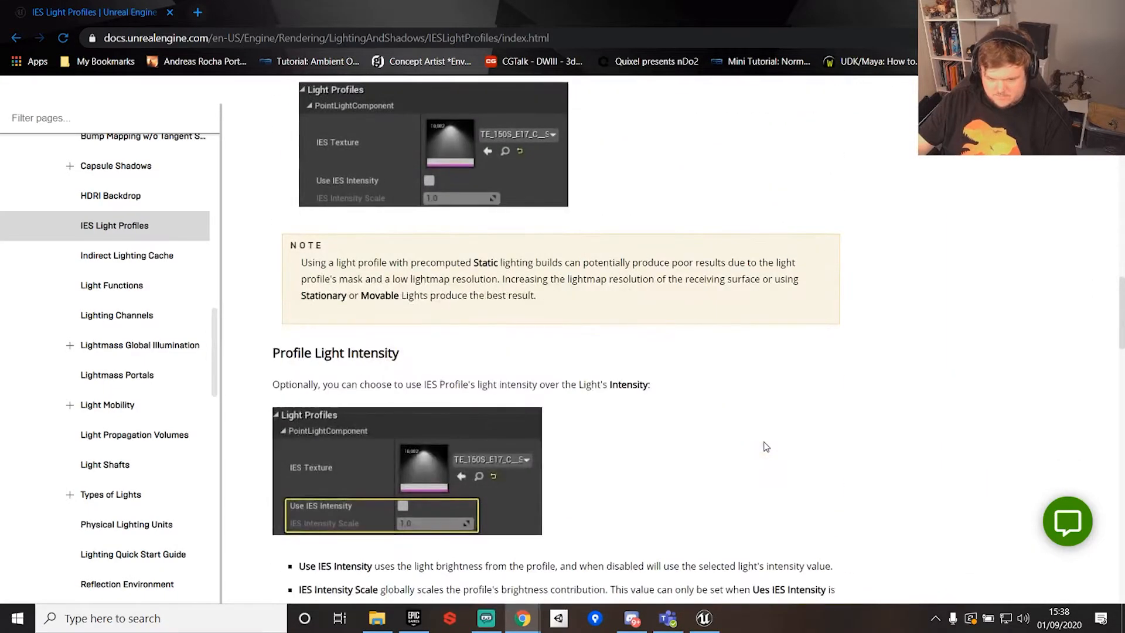
{"action": "scroll", "coordinate": [765, 447], "scroll_direction": "down", "scroll_amount": 18}
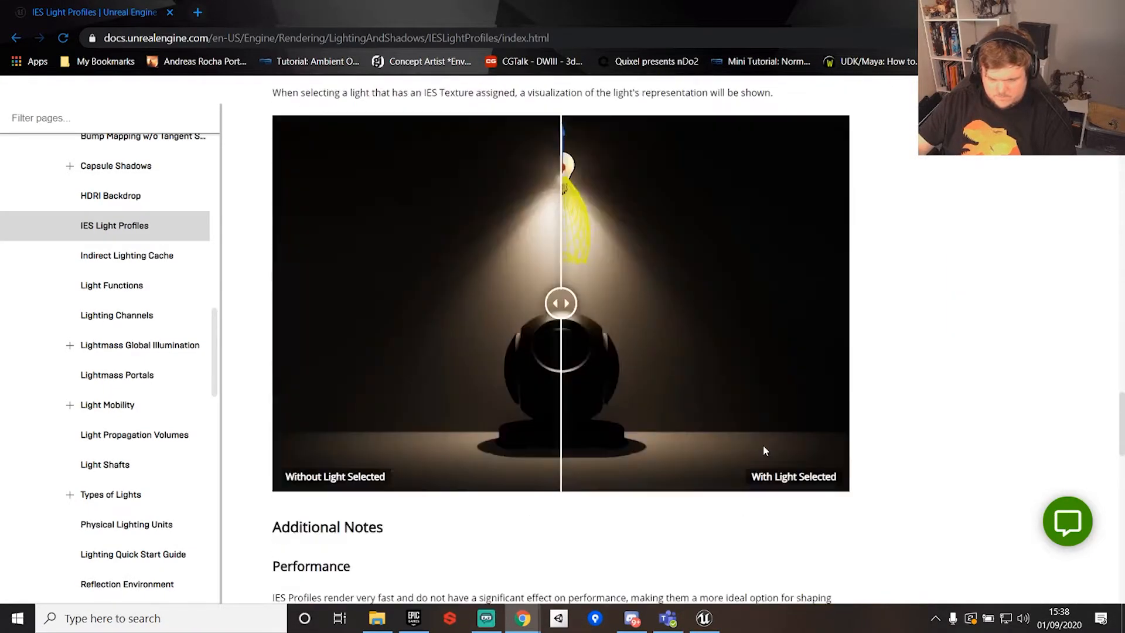
{"action": "scroll", "coordinate": [766, 451], "scroll_direction": "down", "scroll_amount": 17}
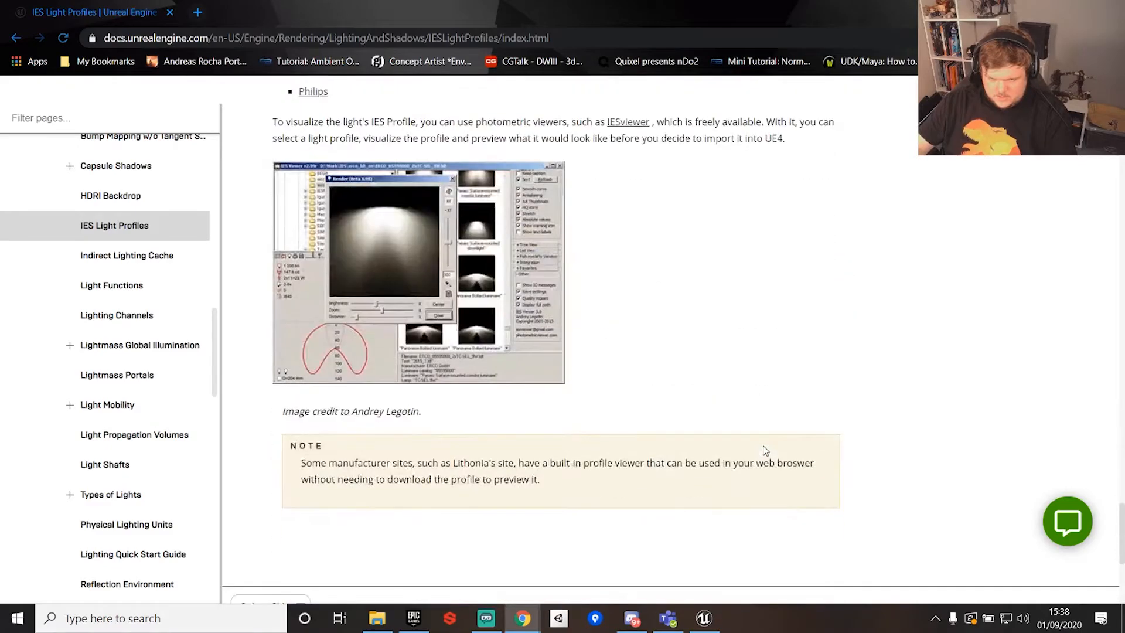
{"action": "scroll", "coordinate": [764, 450], "scroll_direction": "up", "scroll_amount": 6}
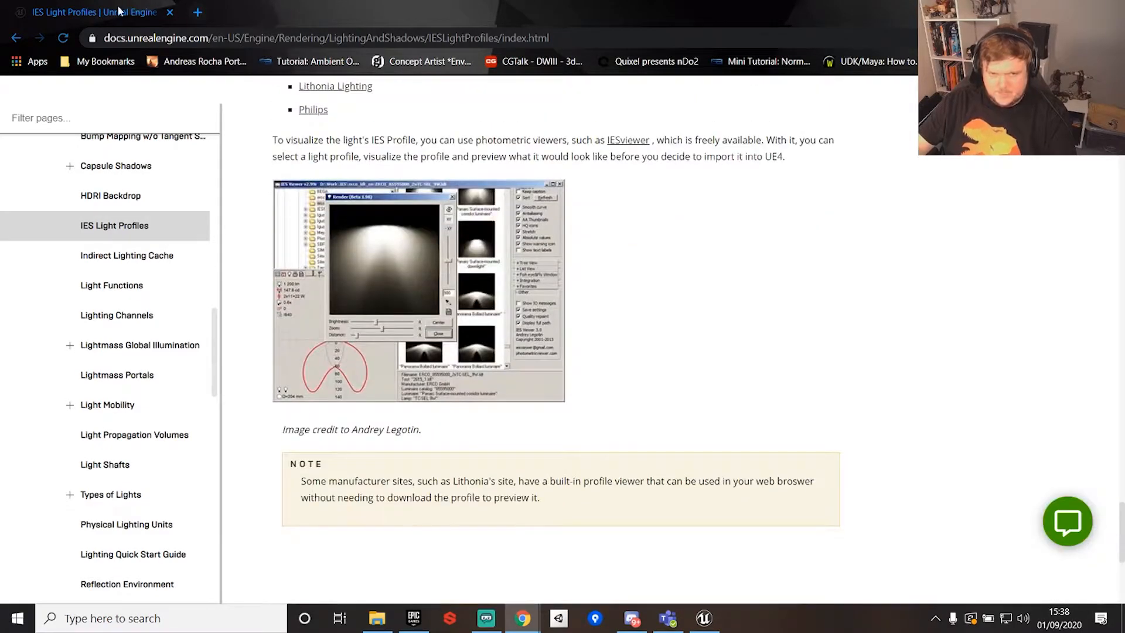
{"action": "left_click_drag", "start_coordinate": [119, 10], "coordinate": [0, 10]}
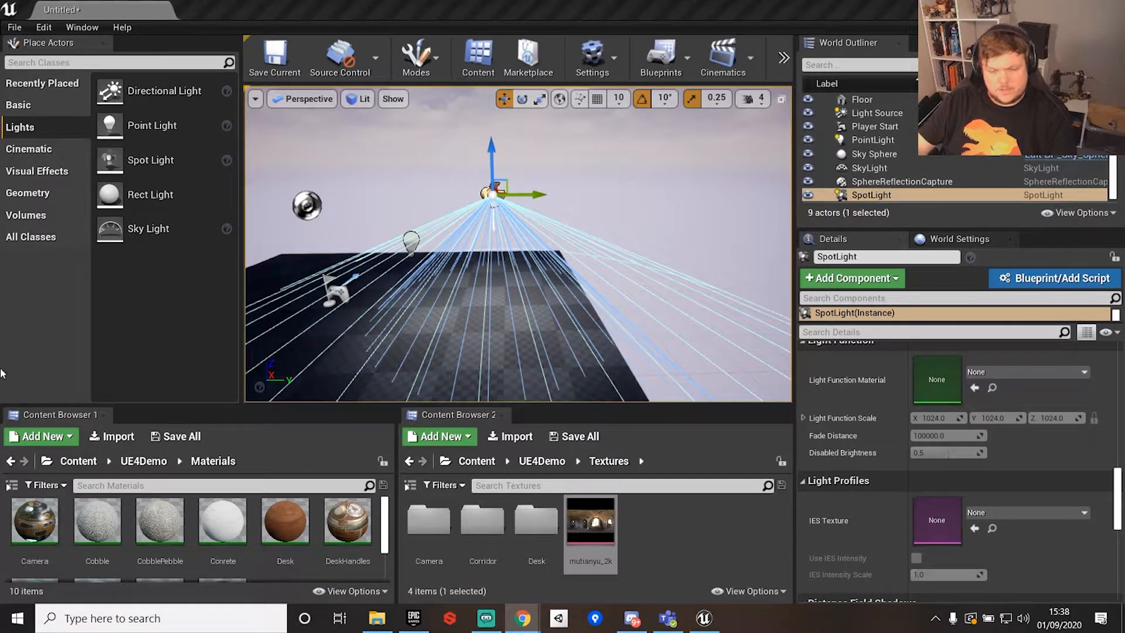
Raise the spot light to Z about 516, with attenuation radius about 2711, inner cone angle about 27 and outer cone angle about 31
{"action": "scroll", "coordinate": [1008, 457], "scroll_direction": "up", "scroll_amount": 5}
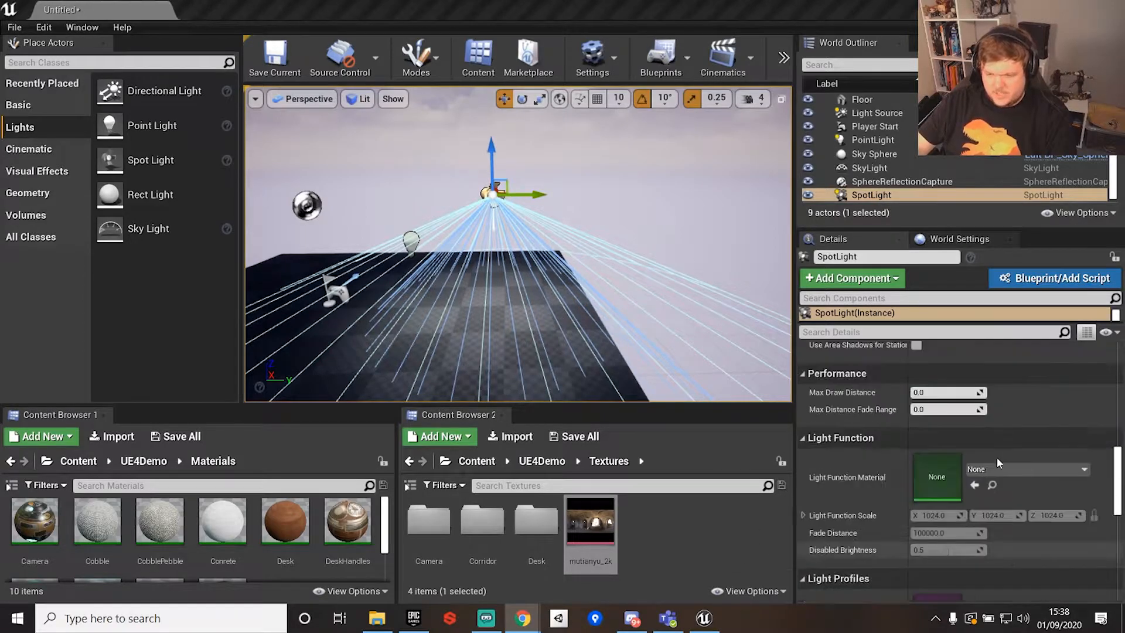
{"action": "scroll", "coordinate": [1019, 462], "scroll_direction": "up", "scroll_amount": 5}
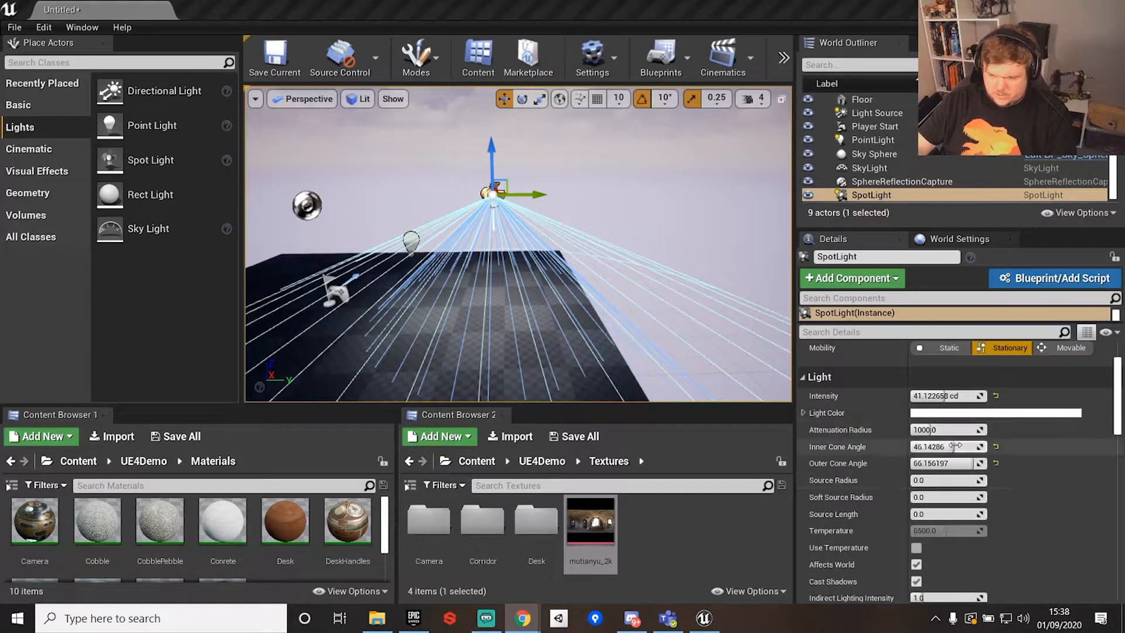
{"action": "left_click_drag", "start_coordinate": [943, 446], "coordinate": [887, 446]}
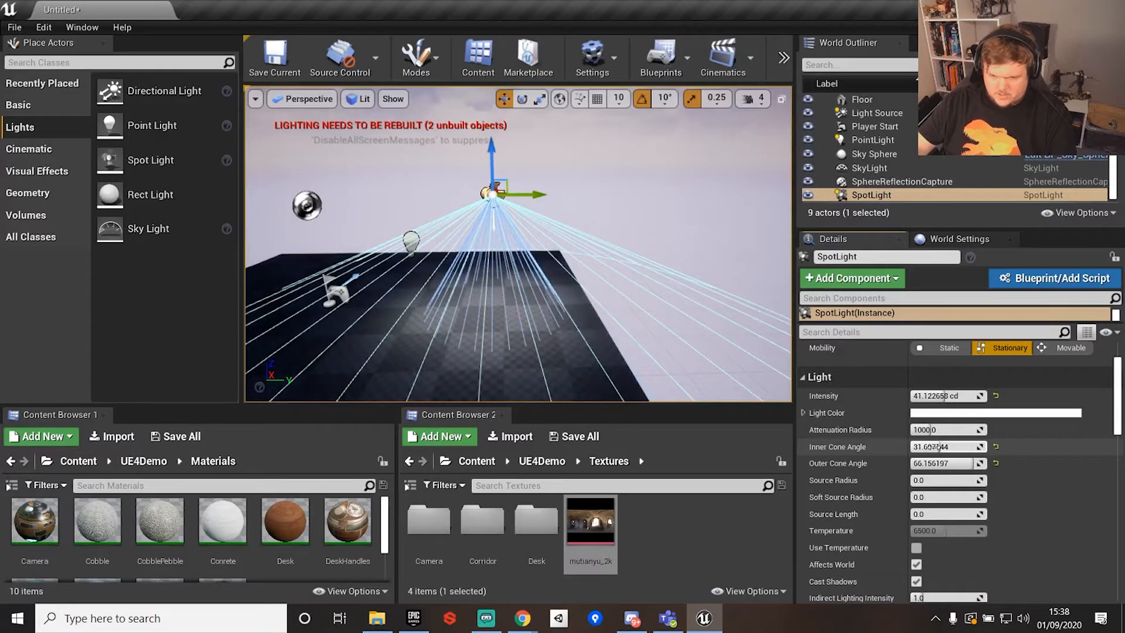
{"action": "left_click_drag", "start_coordinate": [949, 464], "coordinate": [929, 464]}
{"action": "left_click_drag", "start_coordinate": [964, 463], "coordinate": [952, 463]}
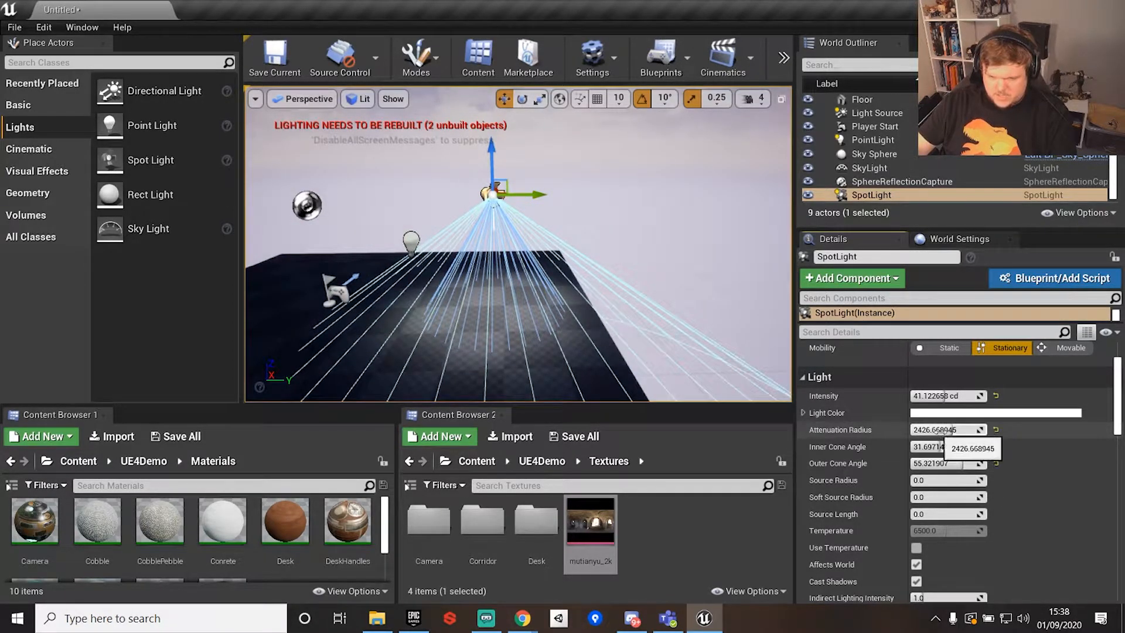
{"action": "left_click_drag", "start_coordinate": [489, 156], "coordinate": [491, 103]}
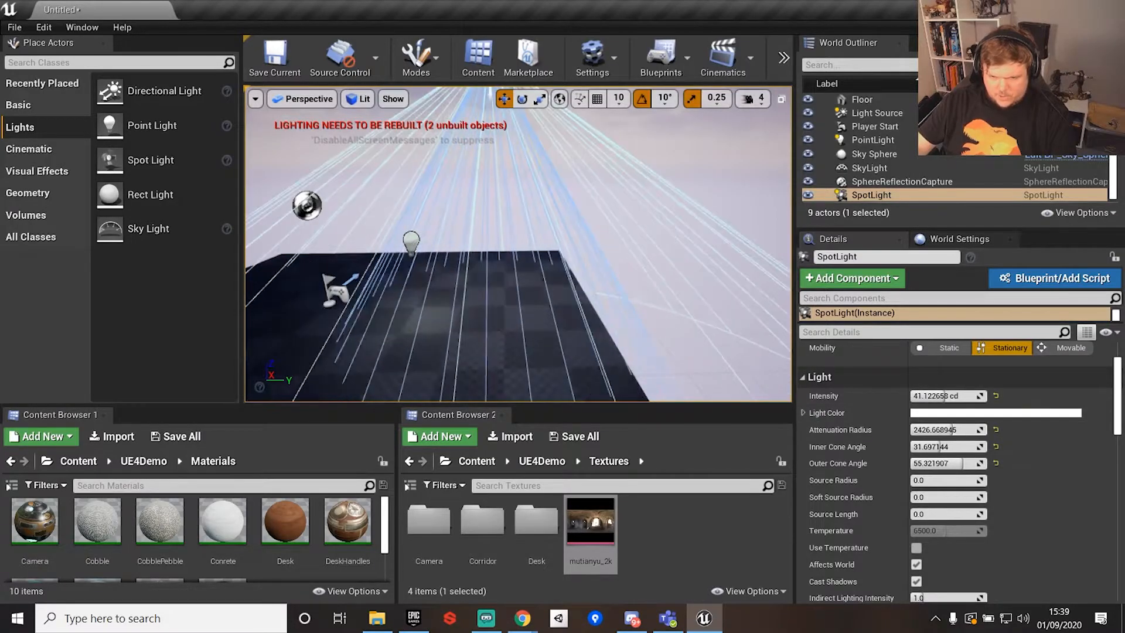
{"action": "left_click_drag", "start_coordinate": [937, 429], "coordinate": [942, 463]}
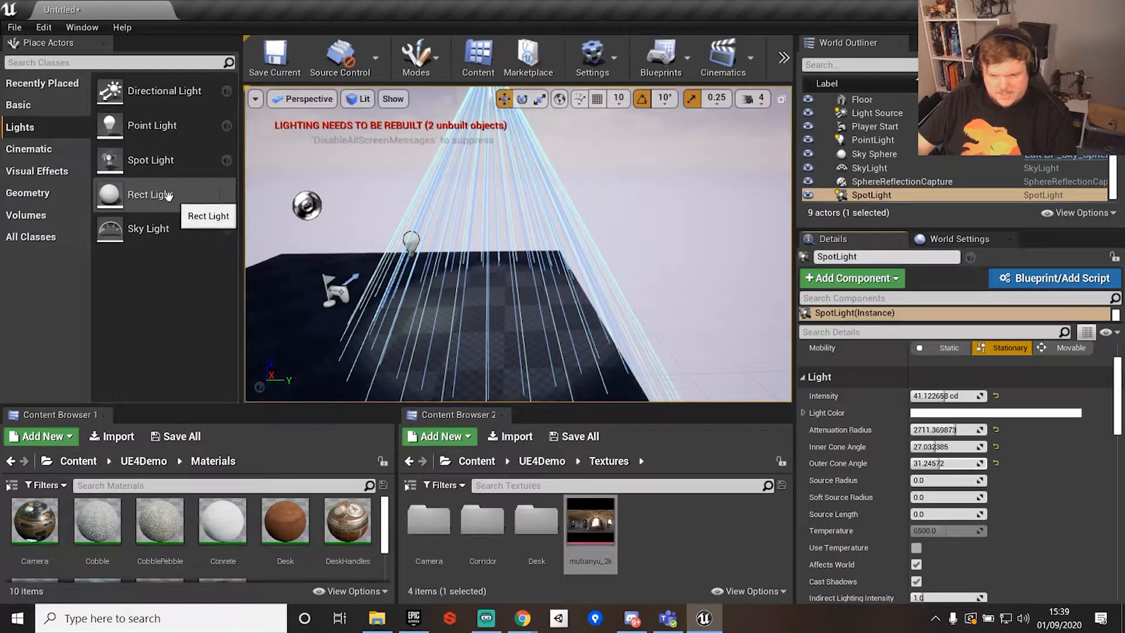
Place a rect light on the floor and raise it to Z about 132
{"action": "left_click_drag", "start_coordinate": [169, 195], "coordinate": [508, 310]}
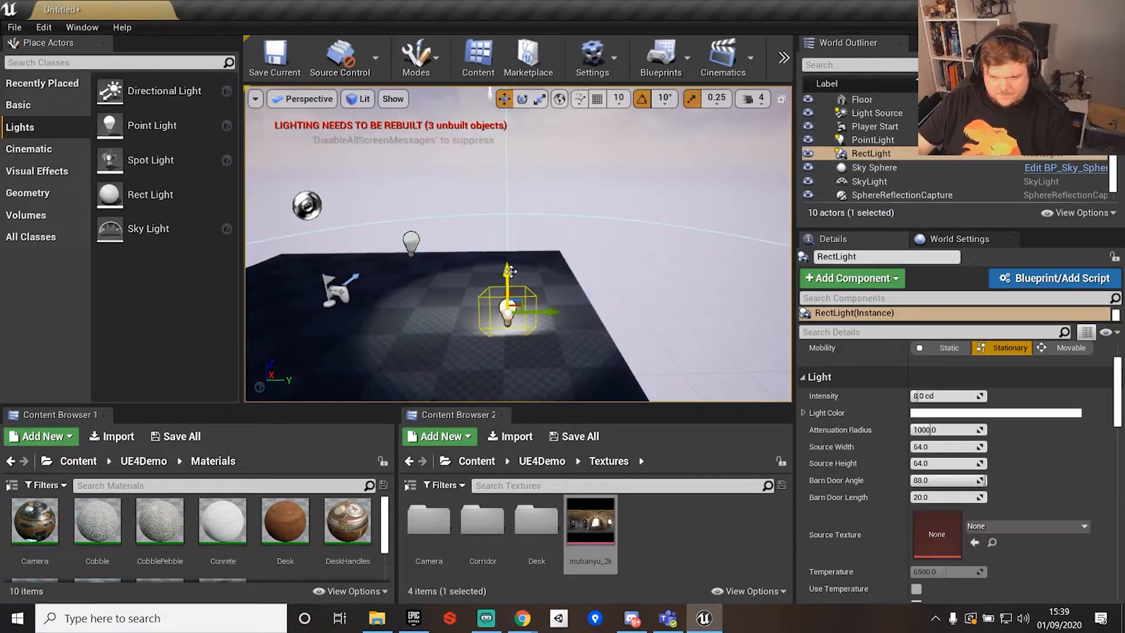
{"action": "left_click_drag", "start_coordinate": [511, 271], "coordinate": [510, 242]}
{"action": "key", "text": "r"}
{"action": "mouse_move", "coordinate": [551, 293]}
{"action": "left_mouse_down"}
{"action": "mouse_move", "coordinate": [571, 290]}
{"action": "mouse_move", "coordinate": [547, 310]}
{"action": "left_mouse_up"}
{"action": "mouse_move", "coordinate": [567, 273]}
{"action": "left_mouse_down"}
{"action": "mouse_move", "coordinate": [592, 273]}
{"action": "mouse_move", "coordinate": [577, 291]}
{"action": "left_mouse_up"}
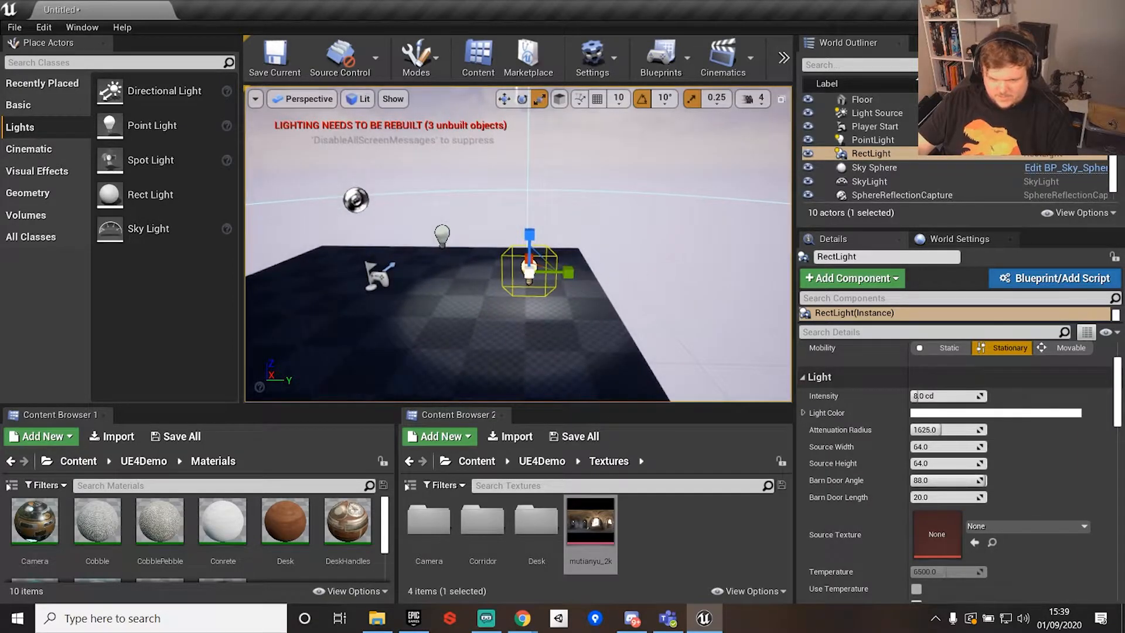
{"action": "key", "text": "ctrl+z"}
{"action": "left_click_drag", "start_coordinate": [1003, 403], "coordinate": [1034, 403]}
{"action": "key", "text": "ctrl+z"}
{"action": "left_click_drag", "start_coordinate": [950, 404], "coordinate": [1037, 405]}
{"action": "key", "text": "ctrl+z"}
Set the rect light's source width to about 551 and source height to about 101, and move it along negative X toward the floor's edge
{"action": "key", "text": "d"}
{"action": "right_click_drag", "start_coordinate": [602, 260], "coordinate": [527, 299]}
{"action": "key", "text": "a"}
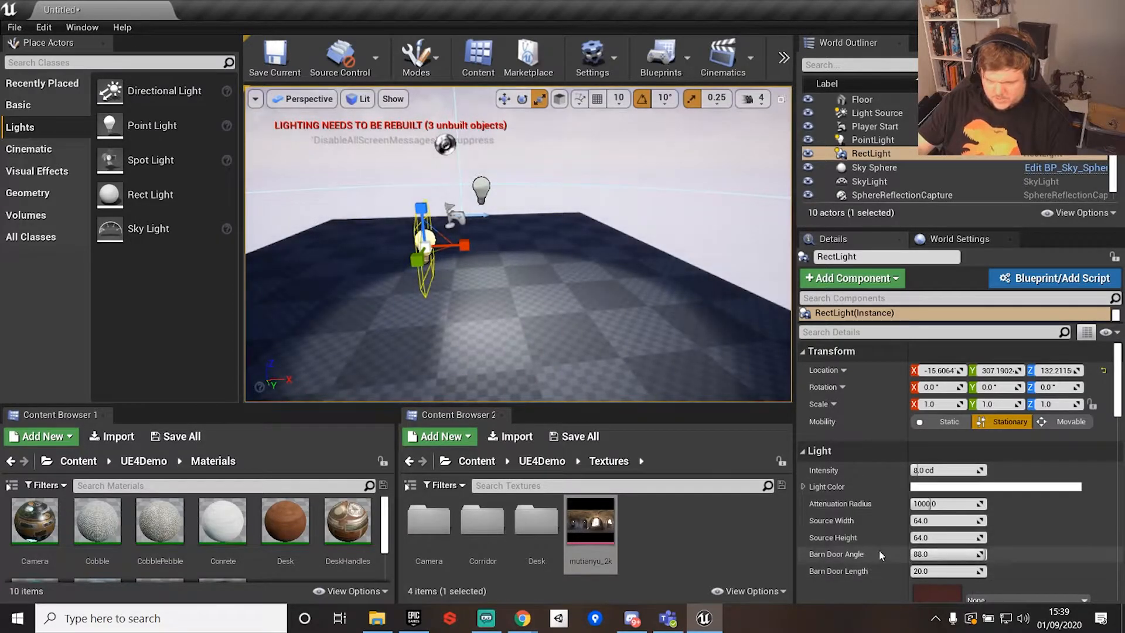
{"action": "left_click_drag", "start_coordinate": [943, 537], "coordinate": [985, 520]}
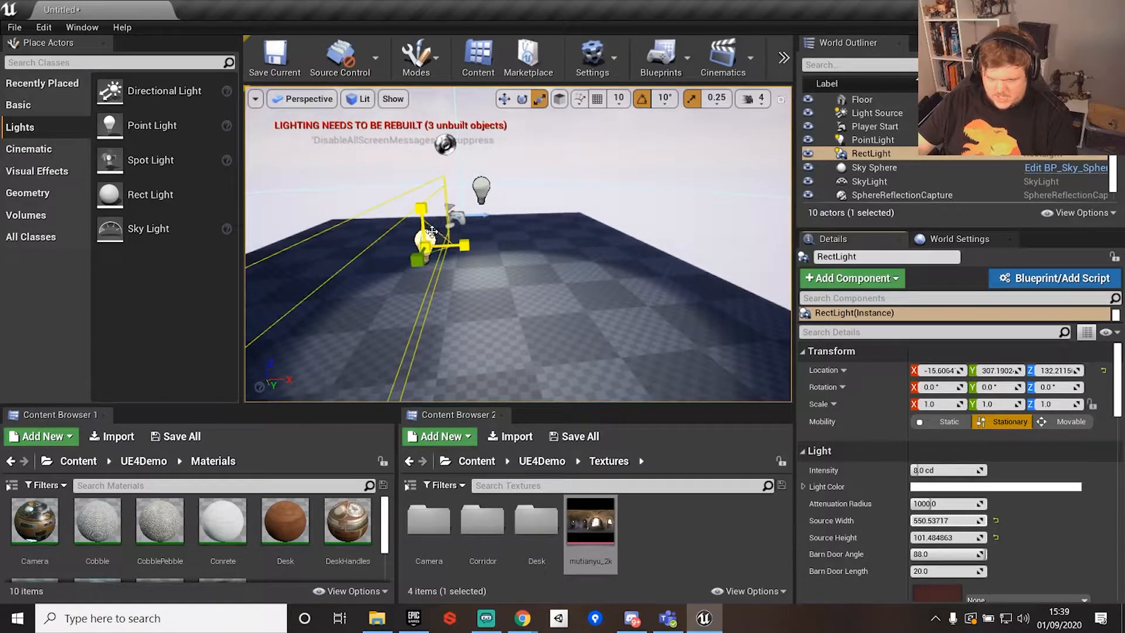
{"action": "key", "text": "w"}
{"action": "left_click_drag", "start_coordinate": [466, 245], "coordinate": [402, 245]}
Delete the spot light above the floor
{"action": "right_click_drag", "start_coordinate": [553, 251], "coordinate": [575, 279]}
{"action": "key", "text": "s"}
{"action": "left_click_drag", "start_coordinate": [577, 306], "coordinate": [546, 169]}
{"action": "left_click", "coordinate": [519, 145]}
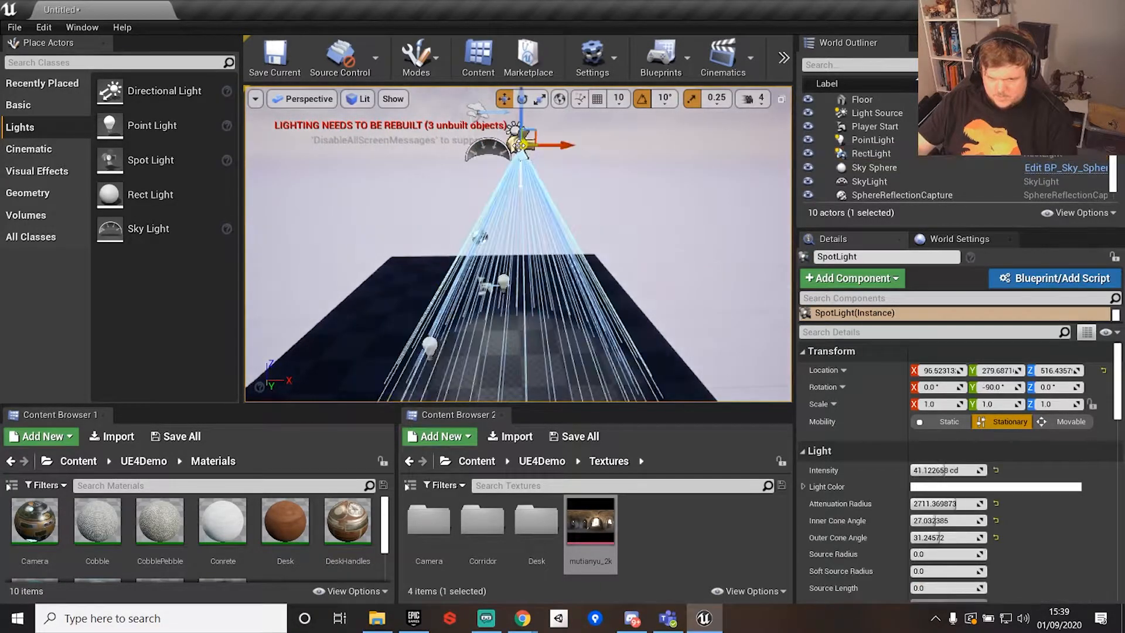
{"action": "key", "text": "Delete"}
Move the rect light along the X axis to about -235, near the floor's edge
{"action": "mouse_move", "coordinate": [593, 316]}
{"action": "left_mouse_down"}
{"action": "mouse_move", "coordinate": [592, 258]}
{"action": "mouse_move", "coordinate": [592, 316]}
{"action": "left_mouse_up"}
{"action": "left_click", "coordinate": [514, 213]}
{"action": "left_click_drag", "start_coordinate": [559, 215], "coordinate": [426, 209]}
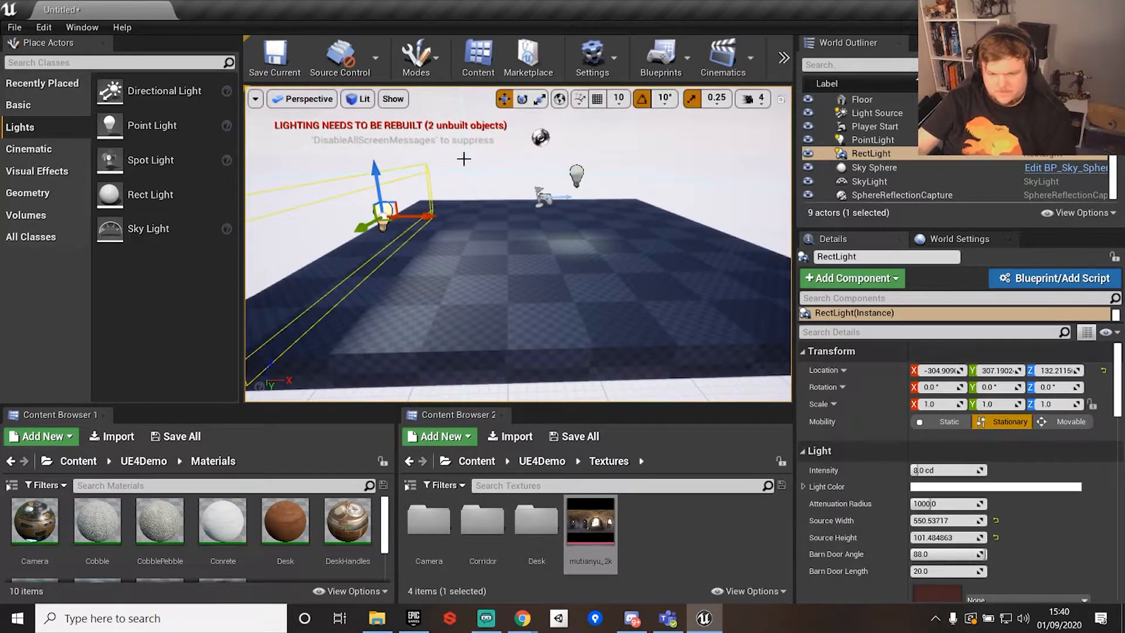
{"action": "left_click_drag", "start_coordinate": [532, 369], "coordinate": [529, 199], "text": "ctrl"}
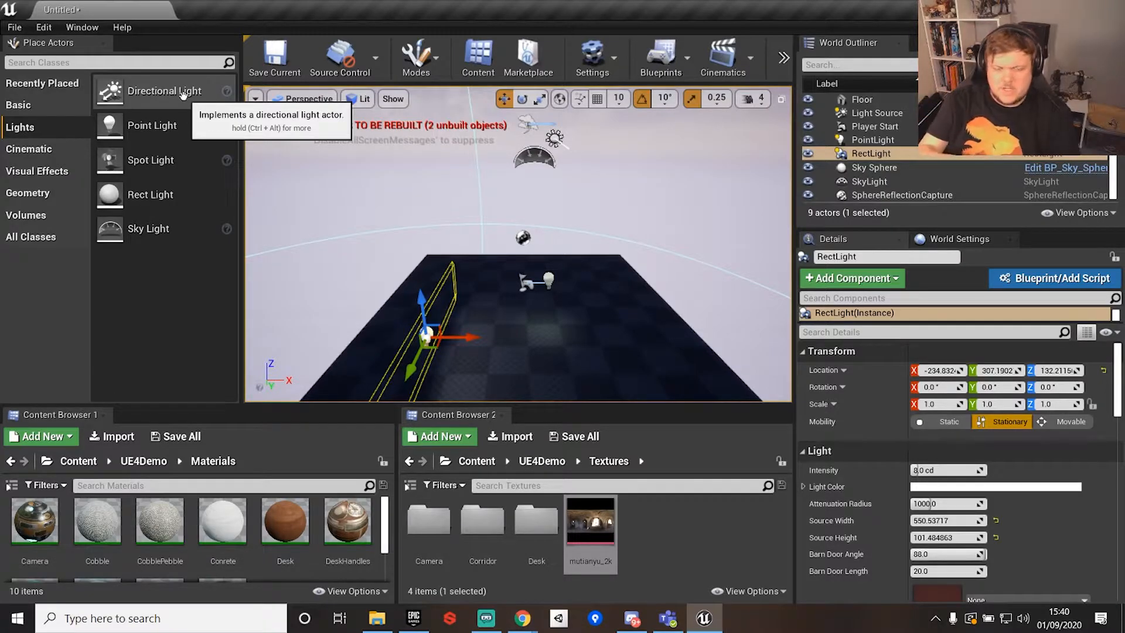
Turn Cast Shadows off and back on for the point light
{"action": "scroll", "coordinate": [955, 469], "scroll_direction": "down", "scroll_amount": 3}
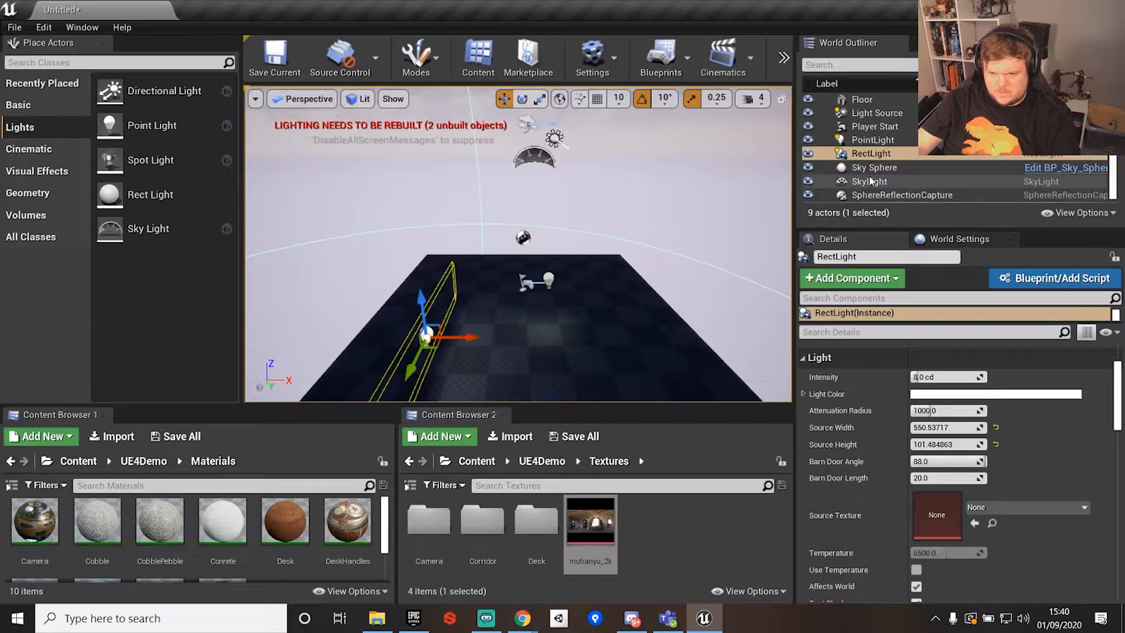
{"action": "left_click", "coordinate": [873, 139]}
{"action": "scroll", "coordinate": [925, 497], "scroll_direction": "down", "scroll_amount": 2}
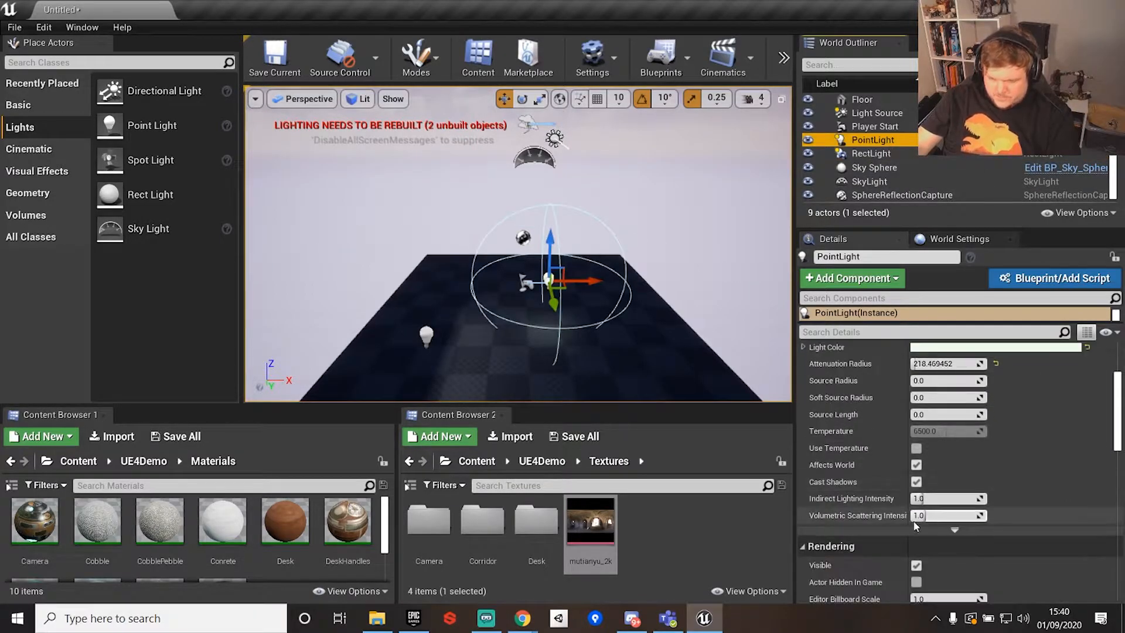
{"action": "left_click", "coordinate": [916, 482]}
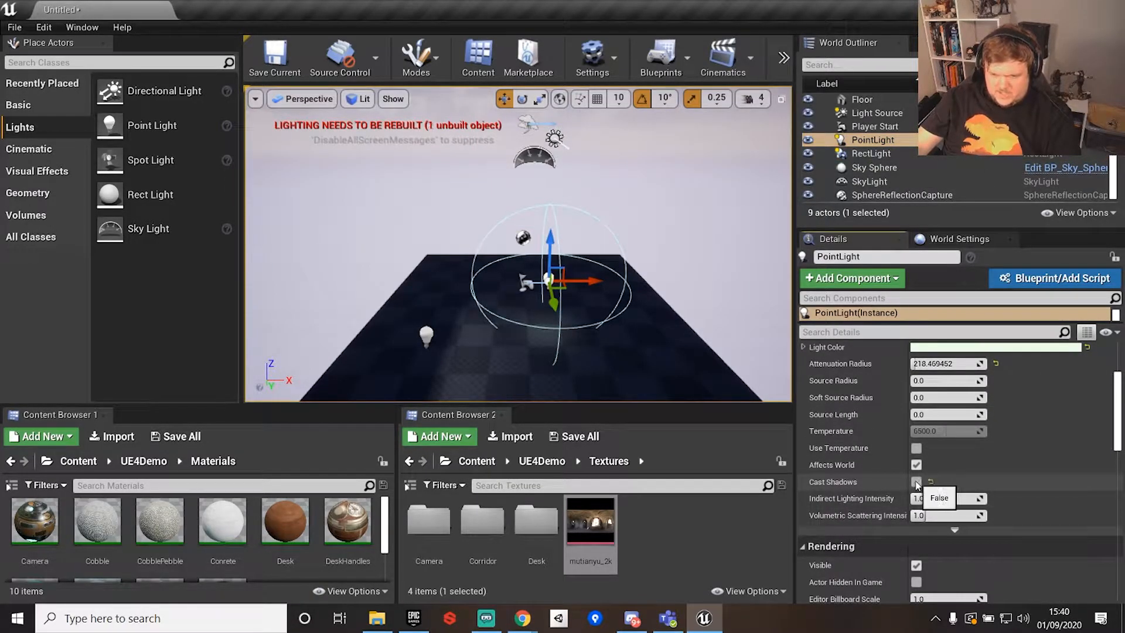
{"action": "left_click", "coordinate": [916, 481]}
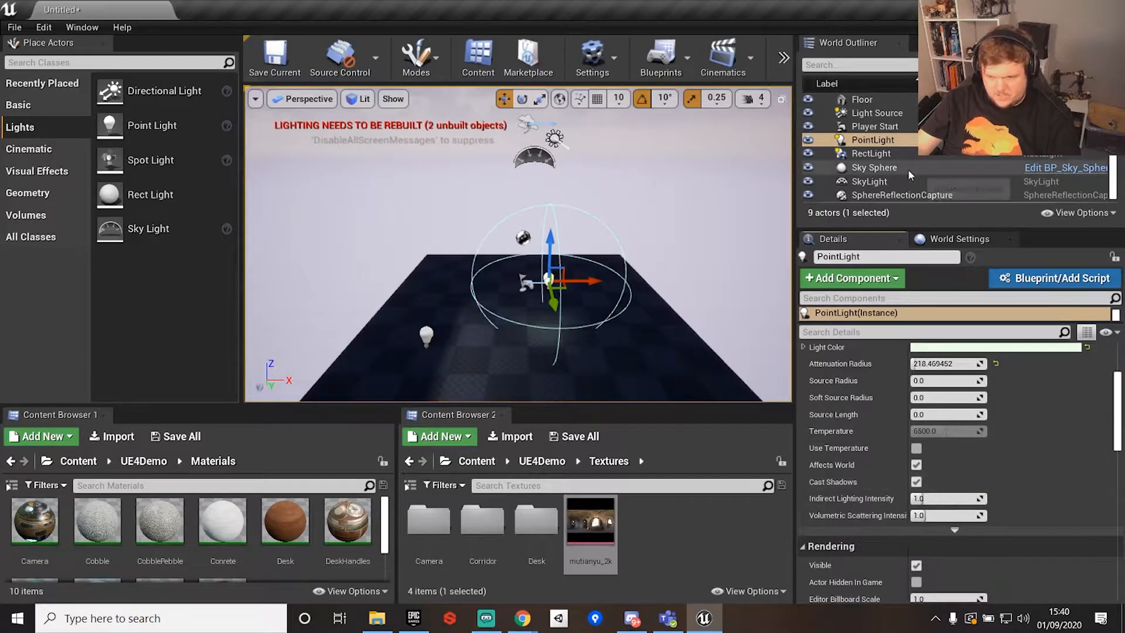
Turn on Affects World for the Light Source
{"action": "scroll", "coordinate": [902, 153], "scroll_direction": "up", "scroll_amount": 1}
{"action": "left_click", "coordinate": [875, 136]}
{"action": "left_click", "coordinate": [917, 481]}
{"action": "left_click", "coordinate": [917, 482]}
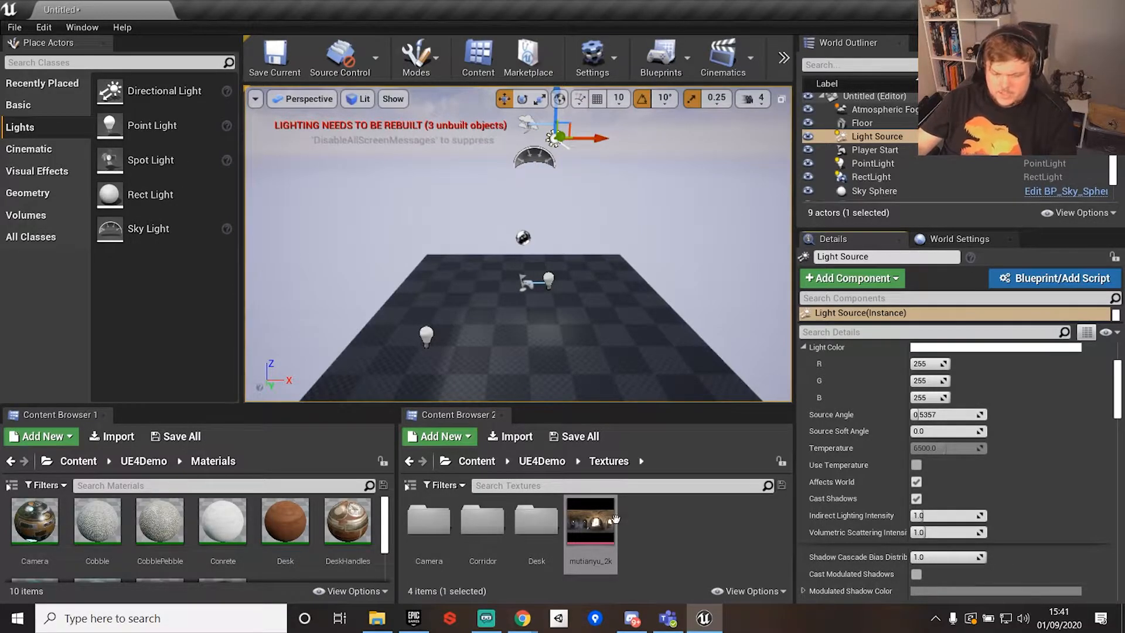
Widen the viewport area until the Build command is shown, and build the level with its lighting
{"action": "right_click_drag", "start_coordinate": [558, 323], "coordinate": [585, 364]}
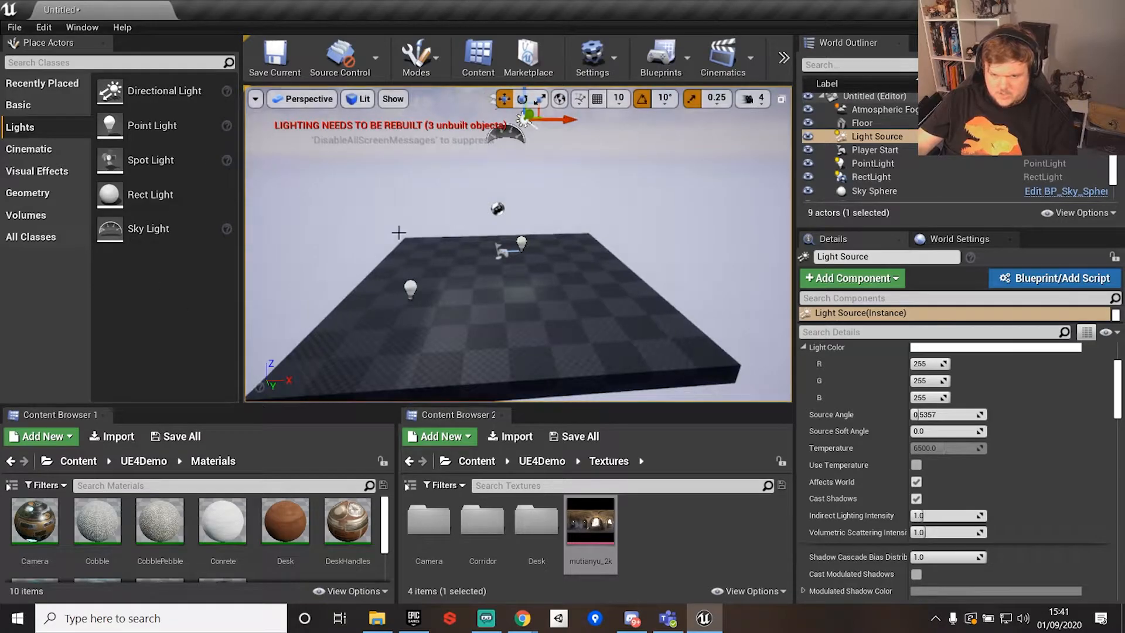
{"action": "left_click", "coordinate": [783, 57]}
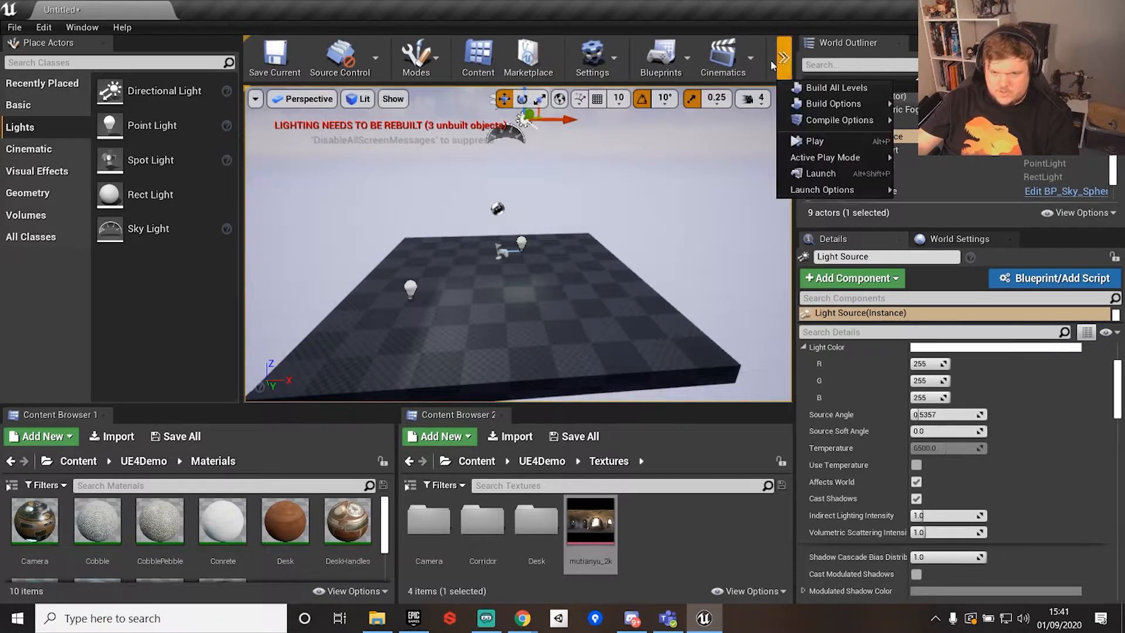
{"action": "mouse_move", "coordinate": [845, 103]}
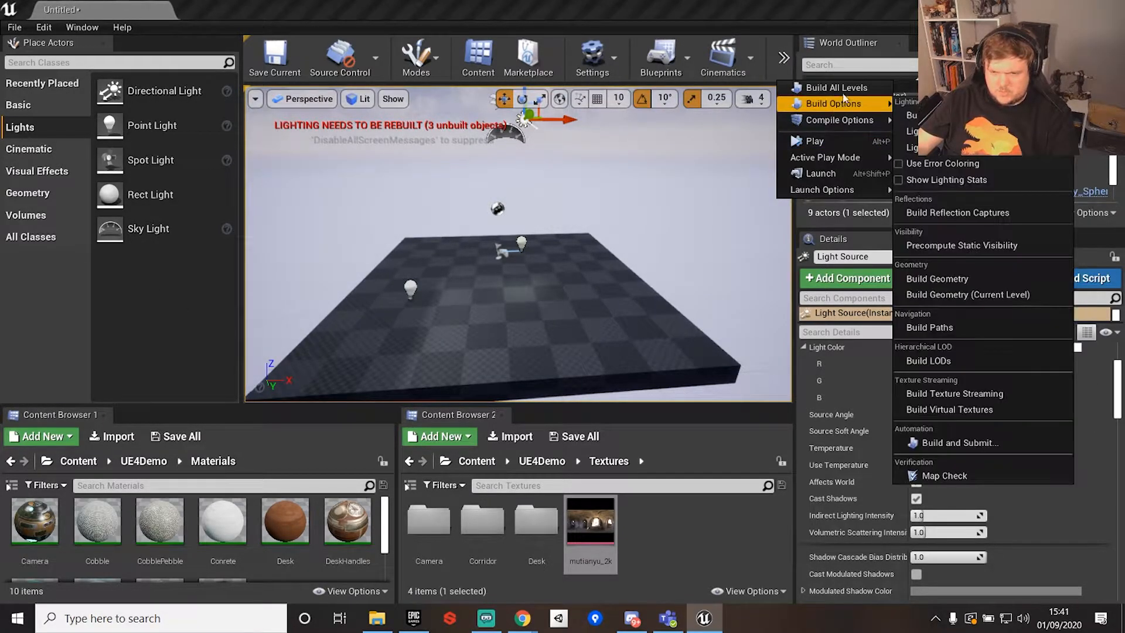
{"action": "mouse_move", "coordinate": [911, 131]}
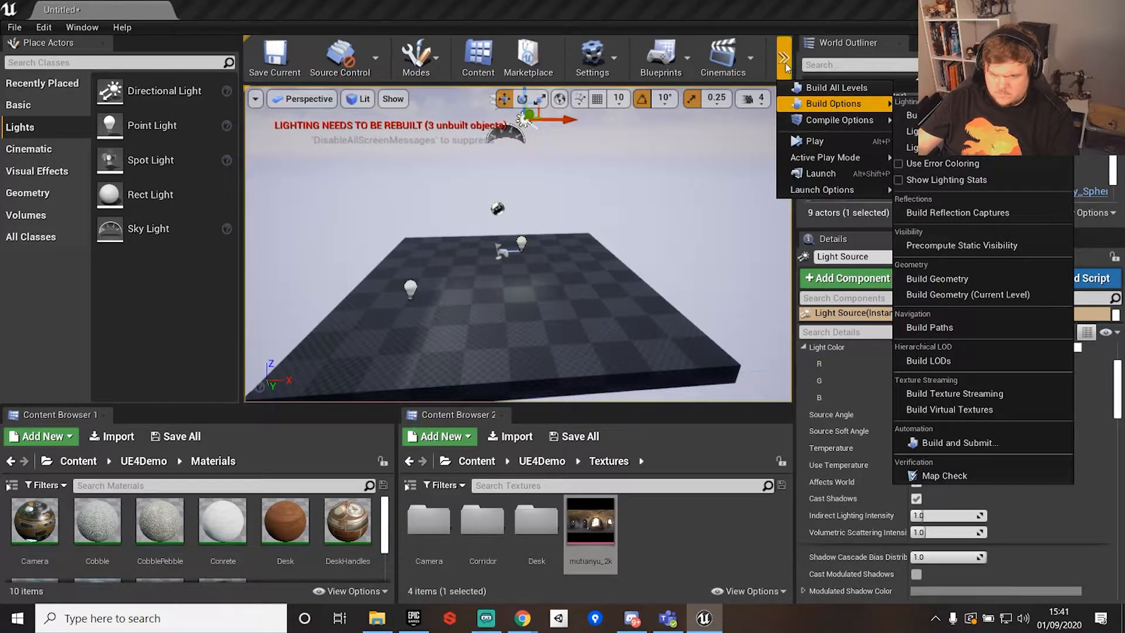
{"action": "left_click_drag", "start_coordinate": [795, 57], "coordinate": [878, 51]}
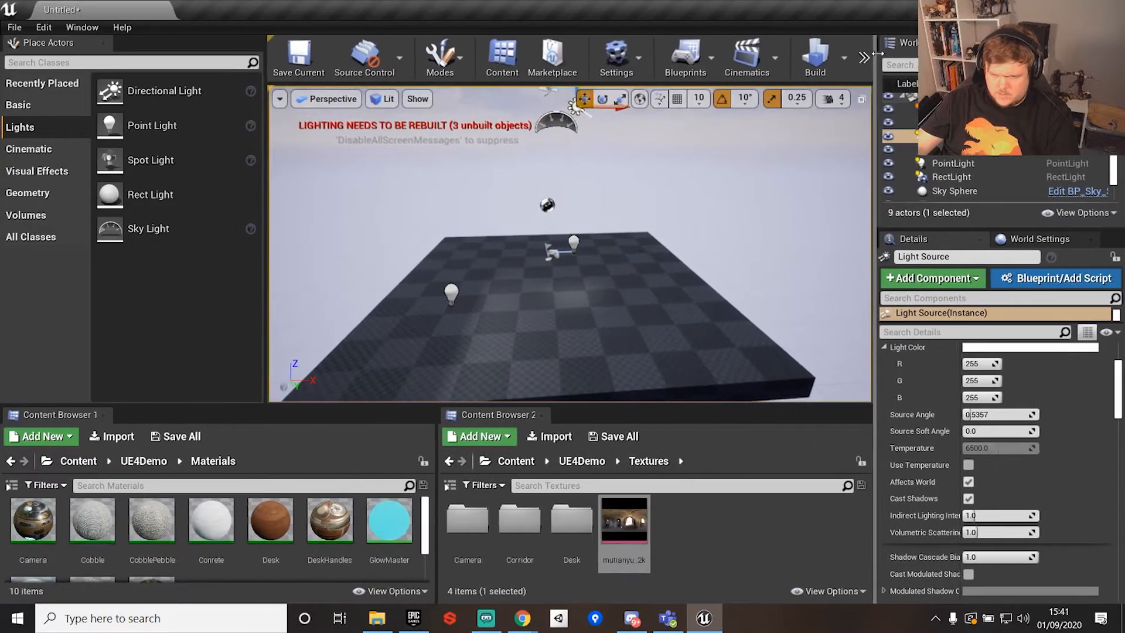
{"action": "left_click", "coordinate": [821, 61]}
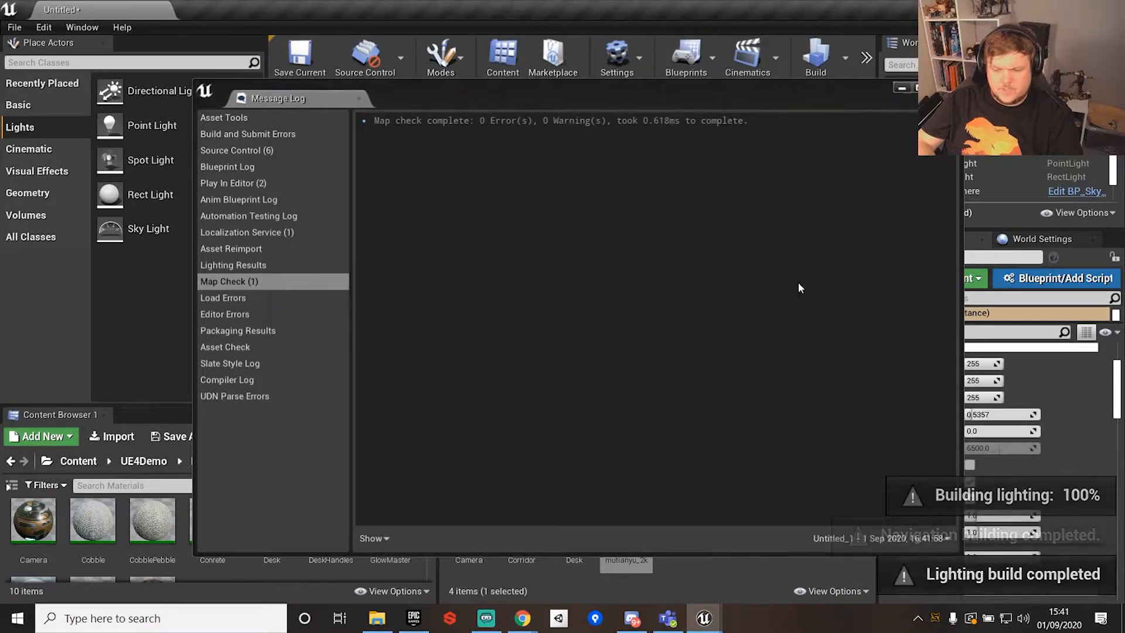
Close the message log and select the floor to inspect the built lighting on it
{"action": "left_click", "coordinate": [950, 87]}
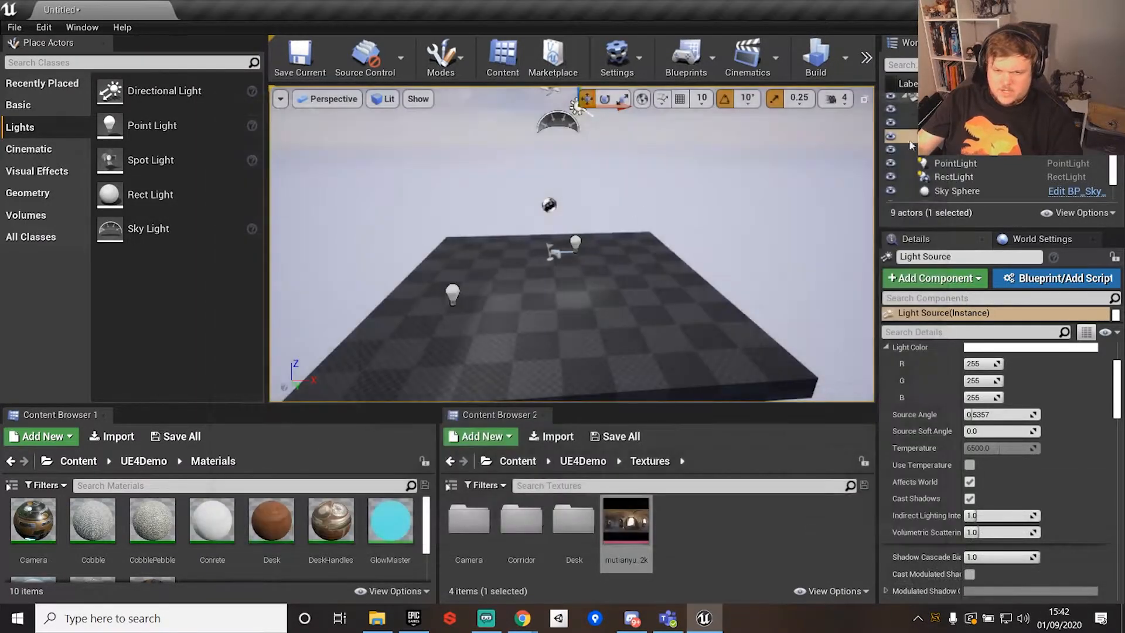
{"action": "right_click_drag", "start_coordinate": [614, 309], "coordinate": [655, 283]}
{"action": "left_click", "coordinate": [655, 283]}
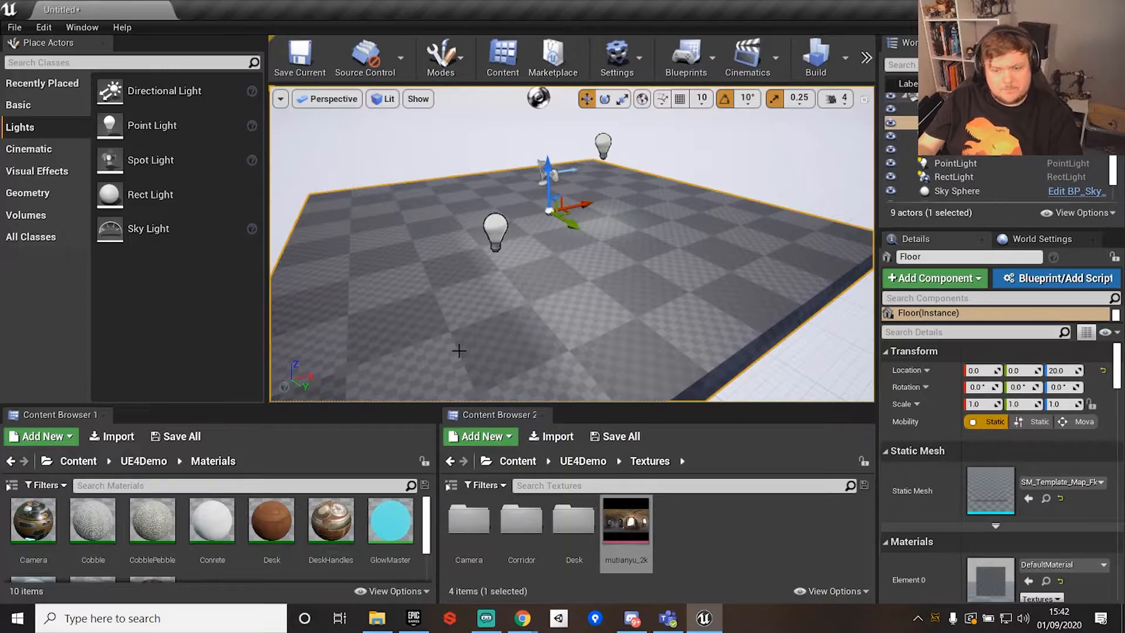
Examine the level's generated lightmap and shadow map textures and its Lightmass settings in World Settings
{"action": "left_click", "coordinate": [1042, 239]}
{"action": "scroll", "coordinate": [952, 465], "scroll_direction": "down", "scroll_amount": 3}
{"action": "scroll", "coordinate": [949, 464], "scroll_direction": "down", "scroll_amount": 5}
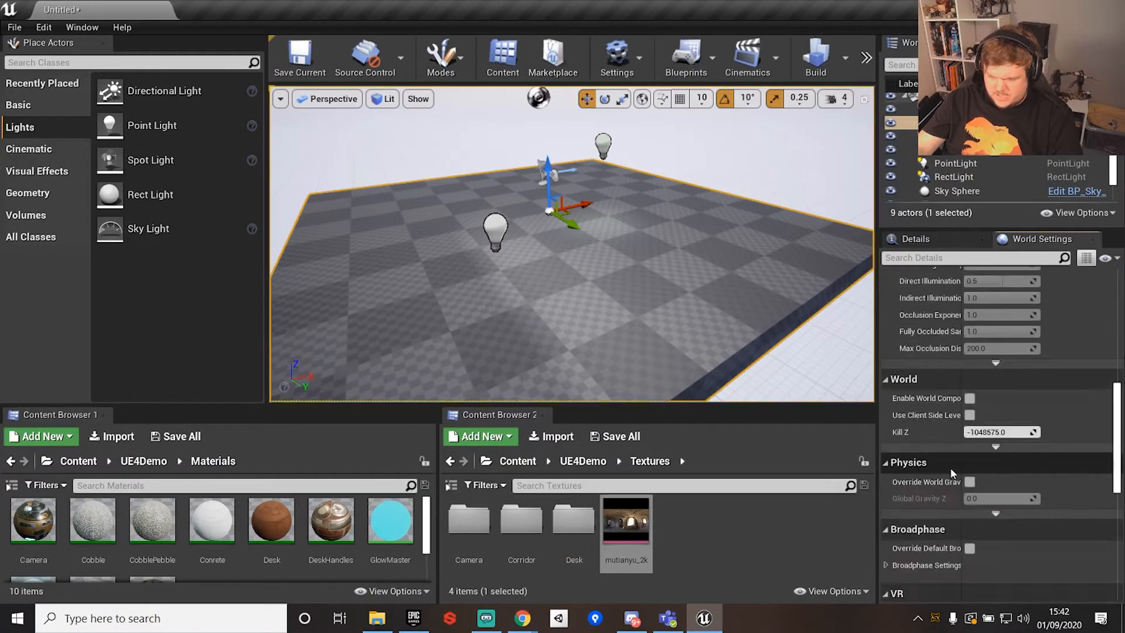
{"action": "left_click", "coordinate": [996, 360]}
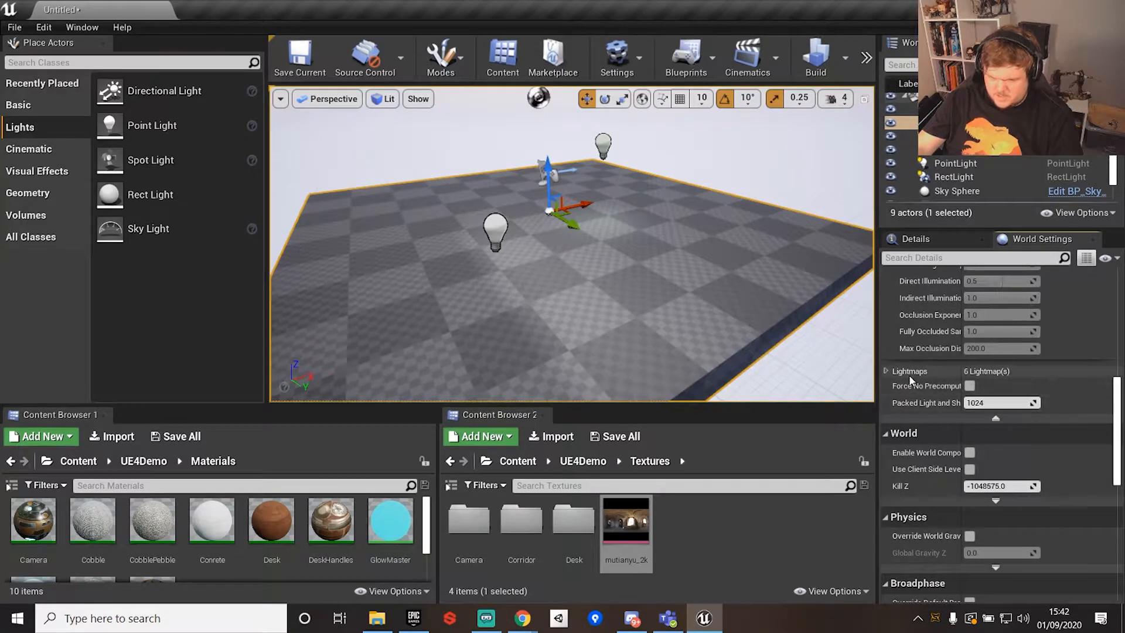
{"action": "left_click", "coordinate": [887, 371]}
{"action": "scroll", "coordinate": [929, 415], "scroll_direction": "down", "scroll_amount": 1}
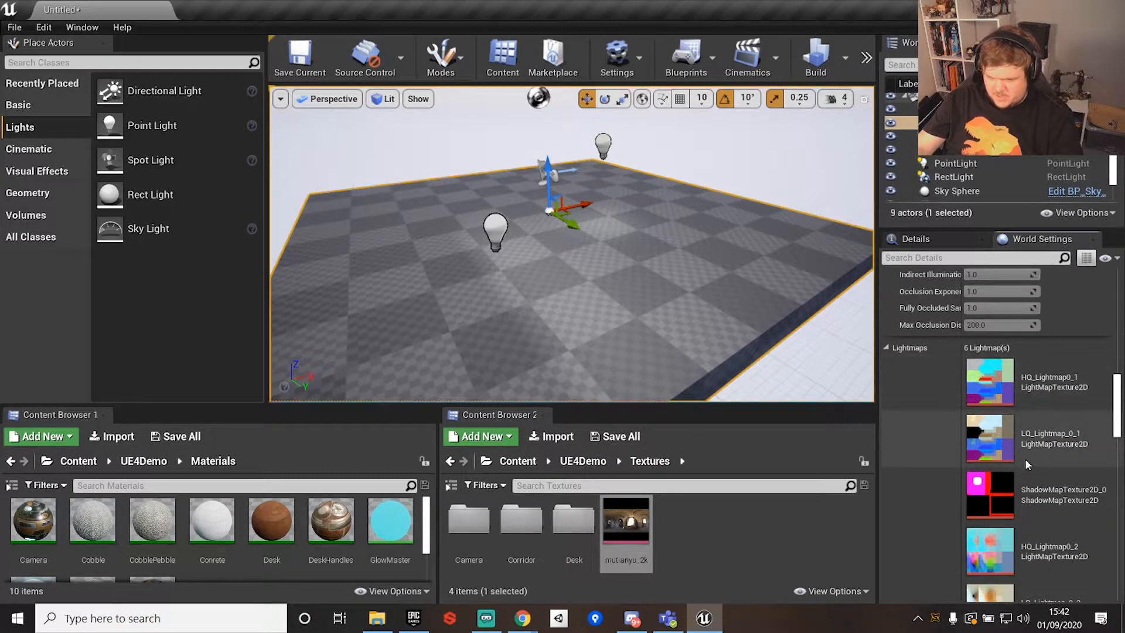
{"action": "scroll", "coordinate": [1025, 457], "scroll_direction": "down", "scroll_amount": 5}
{"action": "scroll", "coordinate": [1016, 410], "scroll_direction": "up", "scroll_amount": 3}
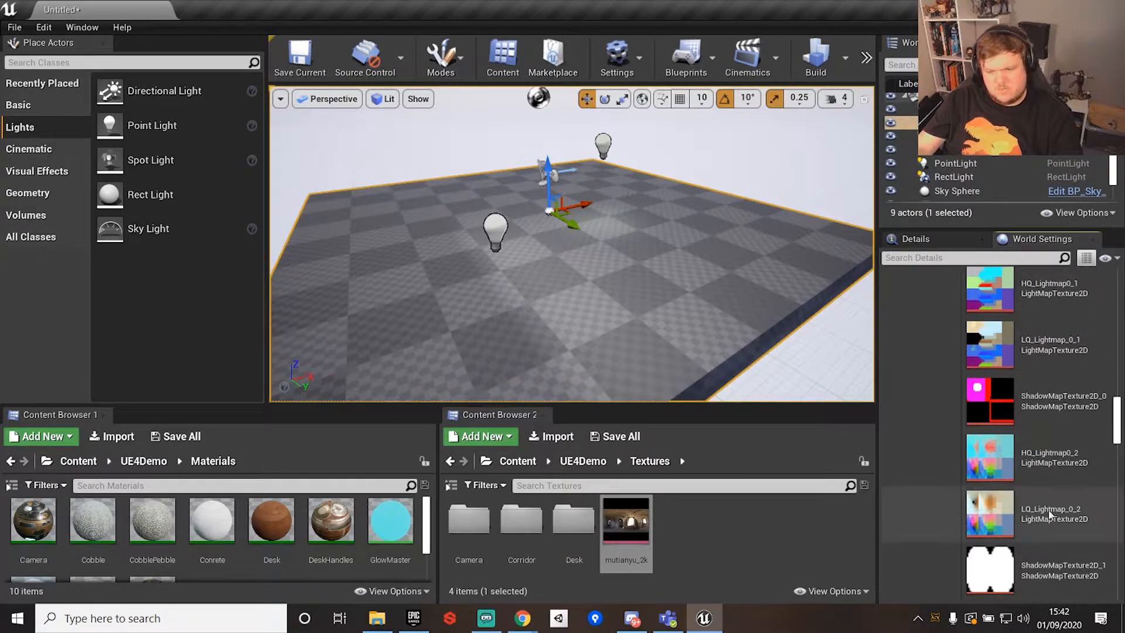
{"action": "scroll", "coordinate": [1048, 384], "scroll_direction": "up", "scroll_amount": 2}
{"action": "scroll", "coordinate": [1051, 384], "scroll_direction": "up", "scroll_amount": 8}
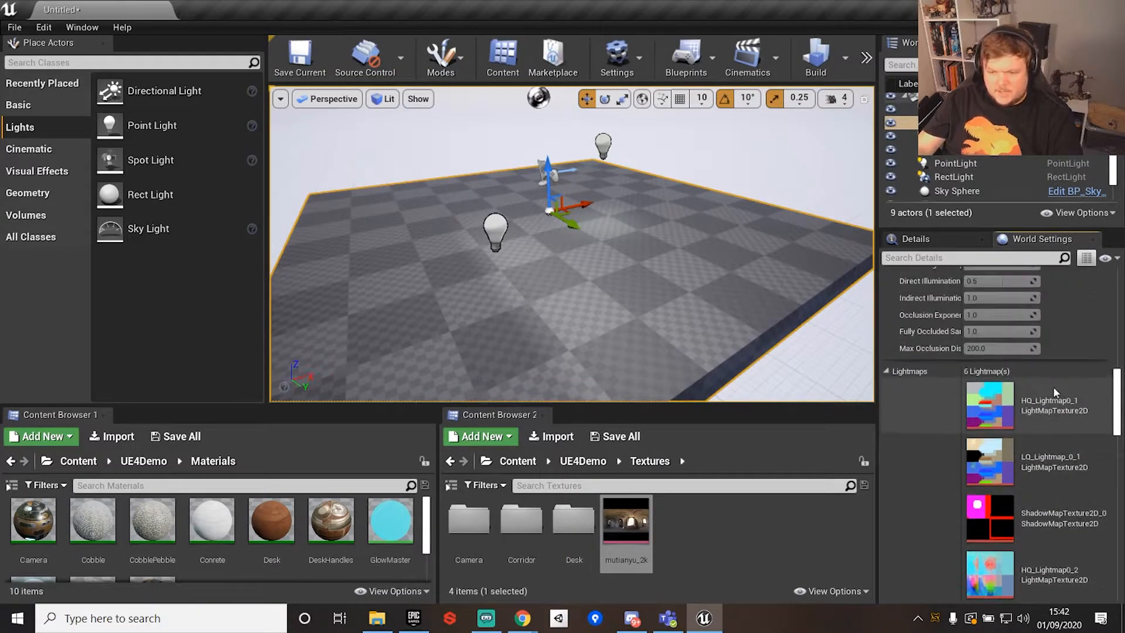
{"action": "scroll", "coordinate": [1072, 421], "scroll_direction": "up", "scroll_amount": 6}
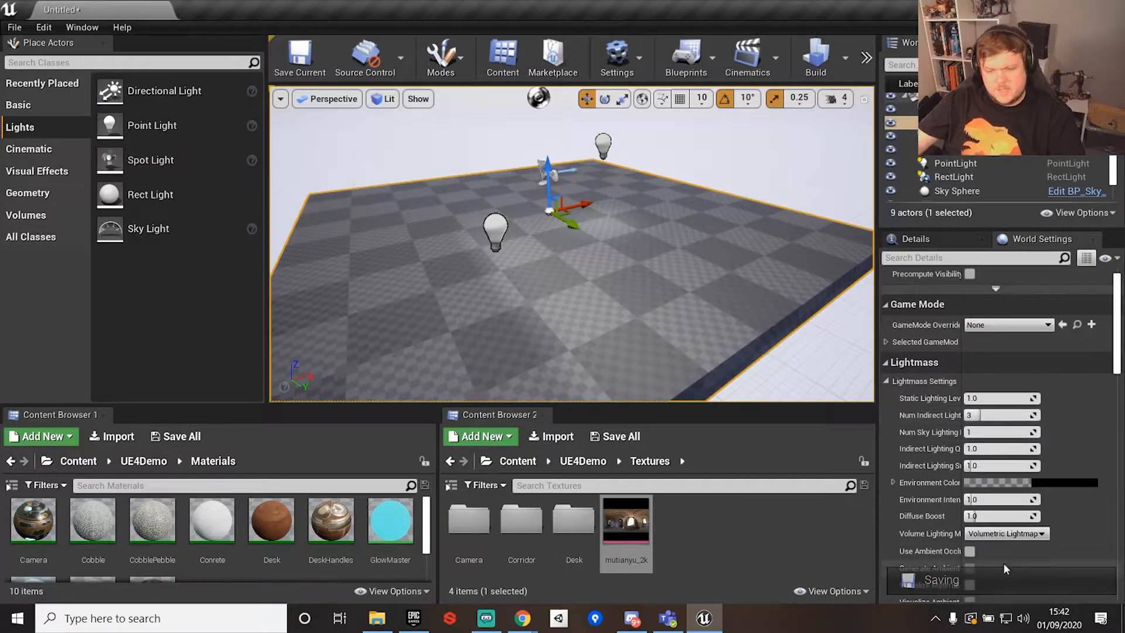
{"action": "right_click_drag", "start_coordinate": [730, 292], "coordinate": [731, 292]}
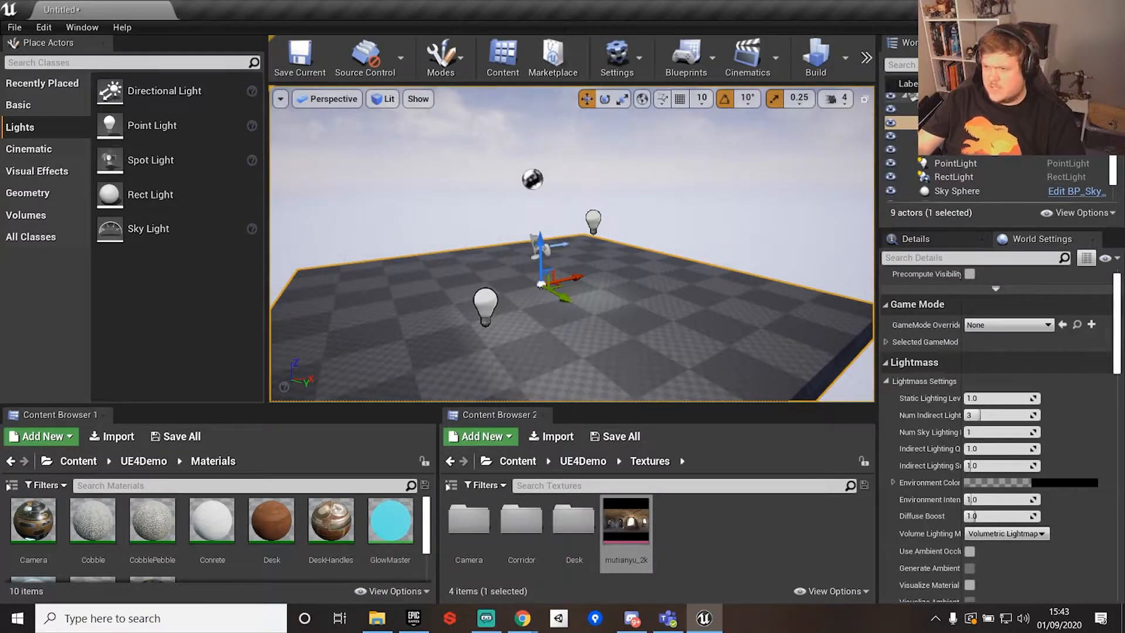
{"action": "key", "text": "alt+Tab"}
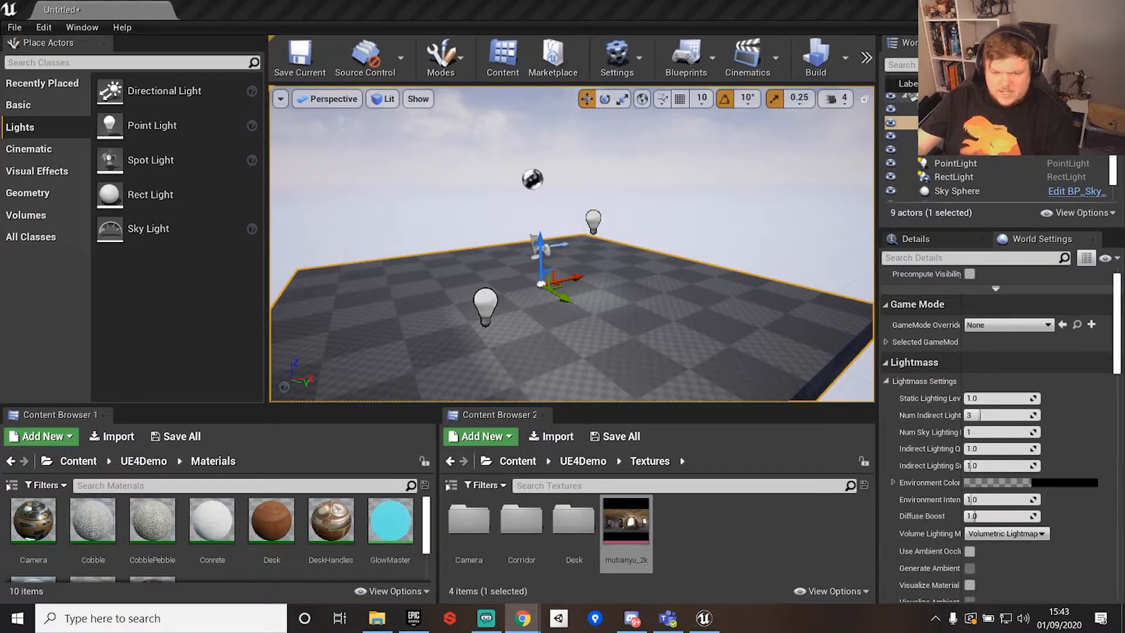
{"action": "right_click_drag", "start_coordinate": [590, 253], "coordinate": [560, 293]}
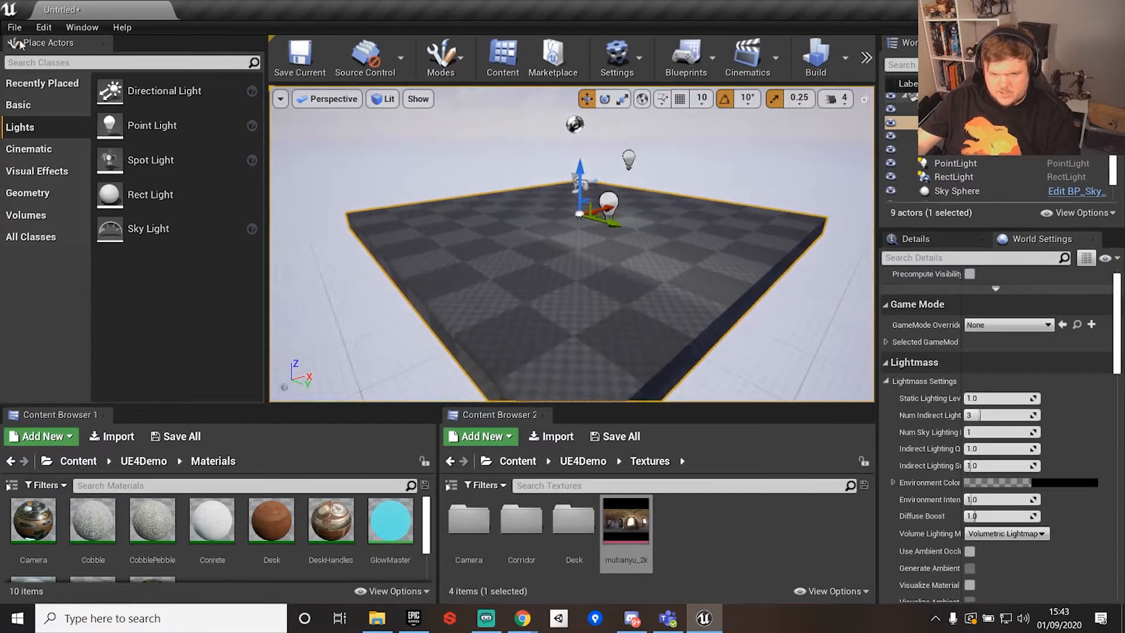
Open the LightingDemo level from FirstPersonBP/Maps, discarding the untitled level and its built data
{"action": "left_click", "coordinate": [15, 27]}
{"action": "left_click", "coordinate": [53, 68]}
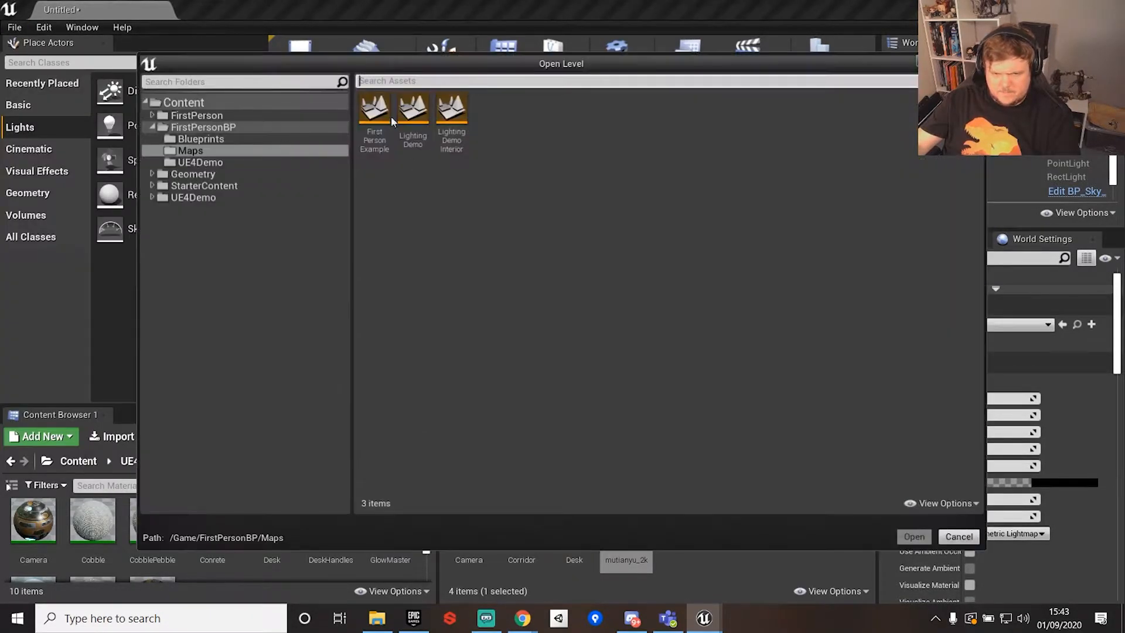
{"action": "double_click", "coordinate": [413, 113]}
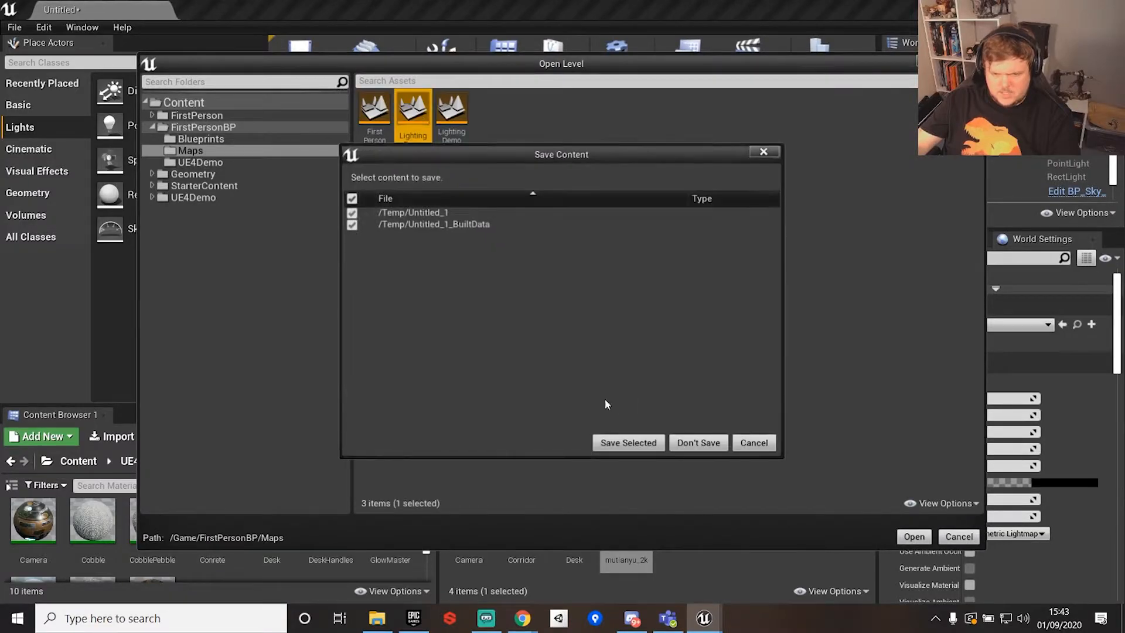
{"action": "left_click", "coordinate": [696, 442]}
Look around the corridor interior and review the level's environment, light, post-process and reflection actors
{"action": "right_click_drag", "start_coordinate": [571, 244], "coordinate": [601, 256]}
{"action": "key", "text": "w"}
{"action": "key", "text": "s"}
{"action": "key", "text": "e"}
{"action": "key", "text": "q"}
{"action": "key", "text": "w"}
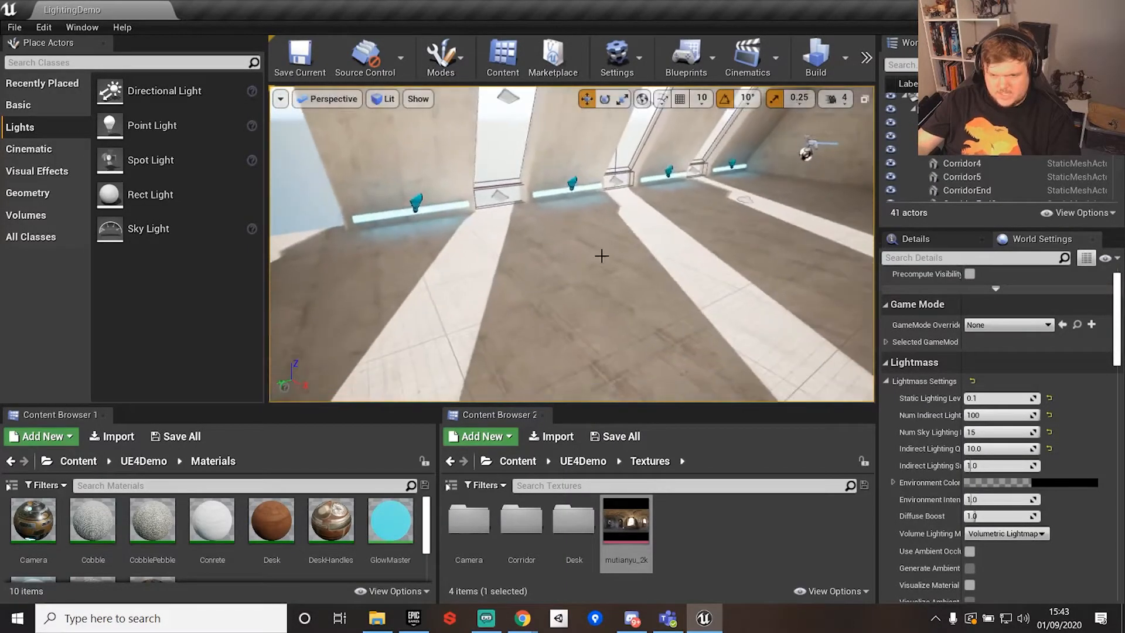
{"action": "left_click", "coordinate": [912, 109]}
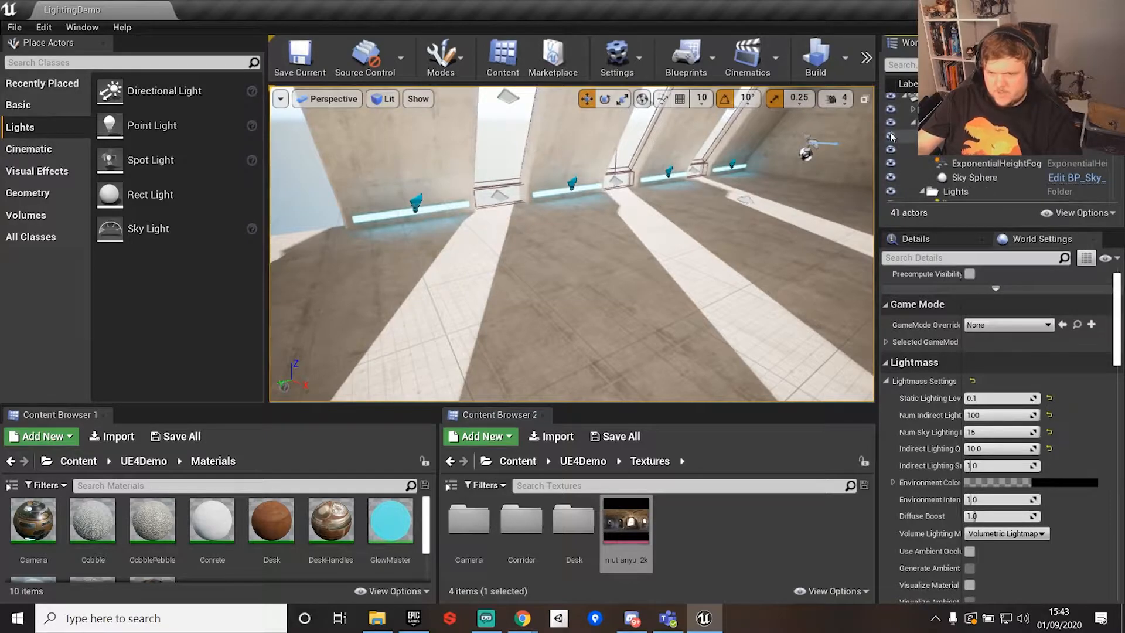
{"action": "scroll", "coordinate": [971, 182], "scroll_direction": "down", "scroll_amount": 1}
{"action": "scroll", "coordinate": [978, 176], "scroll_direction": "down", "scroll_amount": 5}
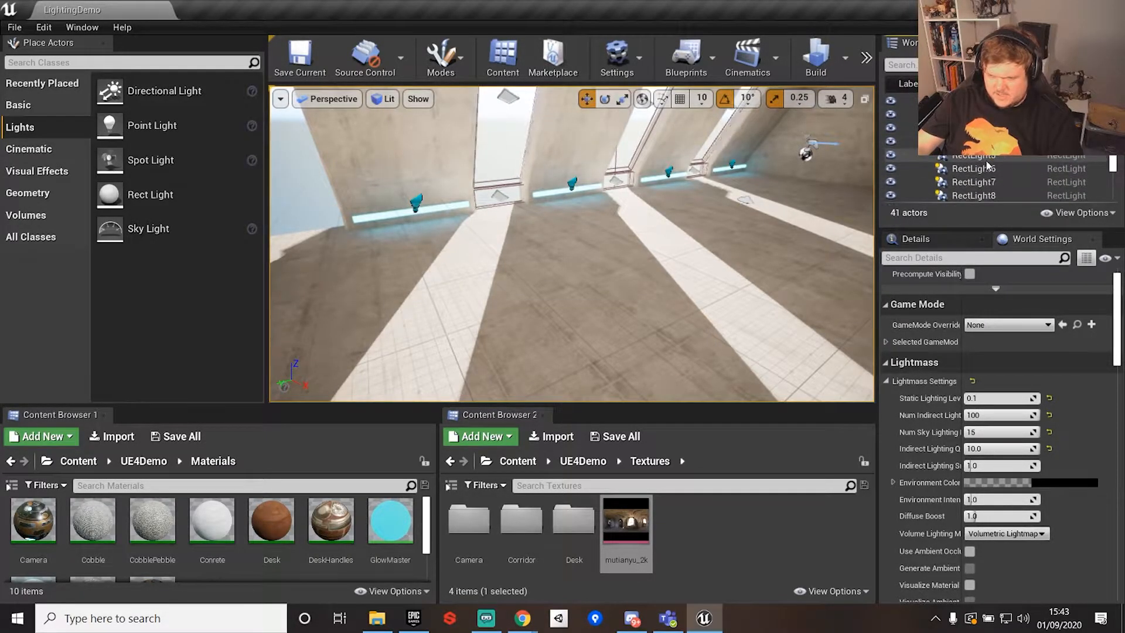
{"action": "scroll", "coordinate": [987, 164], "scroll_direction": "down", "scroll_amount": 1}
{"action": "scroll", "coordinate": [989, 162], "scroll_direction": "down", "scroll_amount": 5}
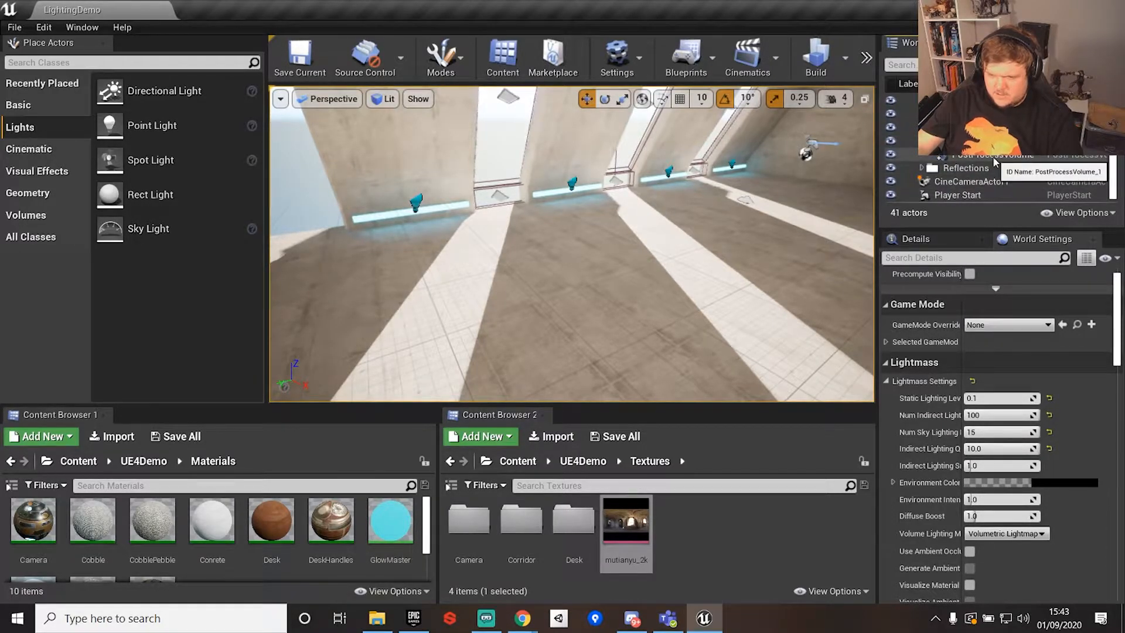
Search the placeable actors for "lightmass" and place a Lightmass Importance Volume inside the corridor
{"action": "left_click", "coordinate": [74, 62]}
{"action": "type", "text": "light"}
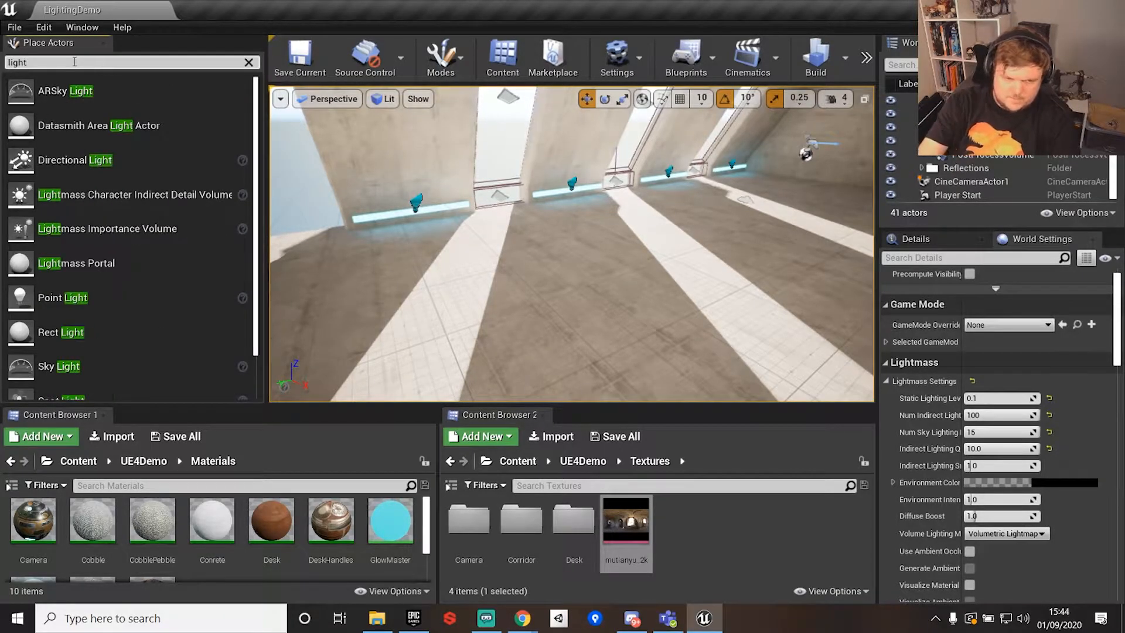
{"action": "type", "text": "mass"}
{"action": "left_click_drag", "start_coordinate": [127, 123], "coordinate": [674, 240]}
Scale up the Lightmass Importance Volume so that it encloses the corridor, and check its extent from outside and inside
{"action": "scroll", "coordinate": [613, 264], "scroll_direction": "down", "scroll_amount": 2}
{"action": "key", "text": "r"}
{"action": "left_click_drag", "start_coordinate": [604, 253], "coordinate": [467, 146]}
{"action": "left_click_drag", "start_coordinate": [580, 200], "coordinate": [580, 120]}
{"action": "mouse_move", "coordinate": [662, 374]}
{"action": "right_mouse_down"}
{"action": "mouse_move", "coordinate": [744, 393]}
{"action": "mouse_move", "coordinate": [666, 373]}
{"action": "right_mouse_up"}
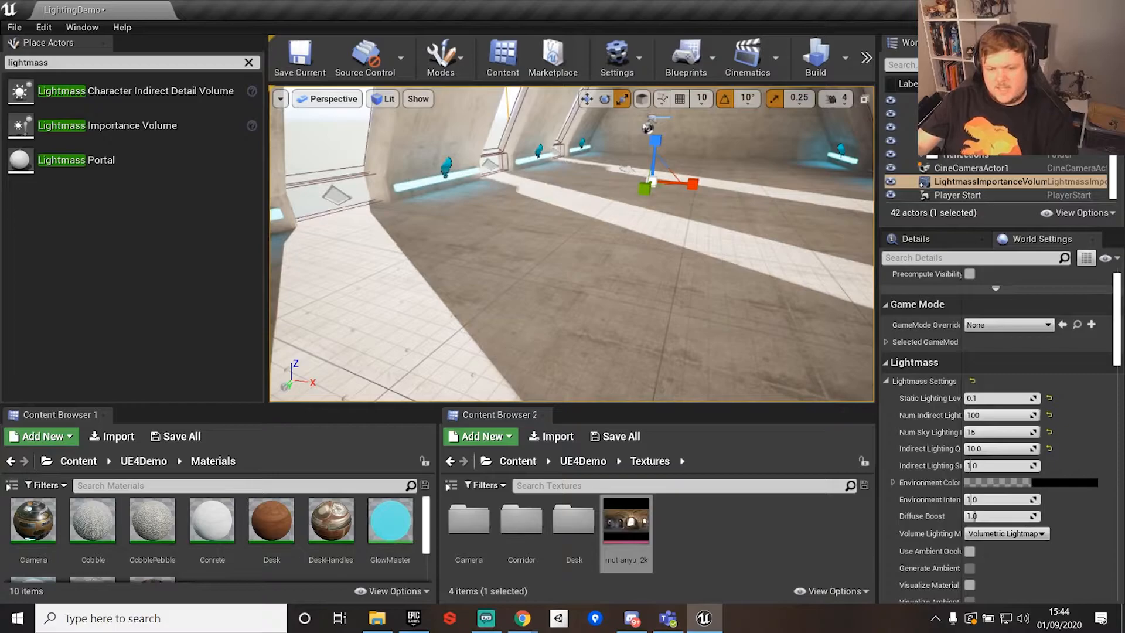
{"action": "key", "text": "f"}
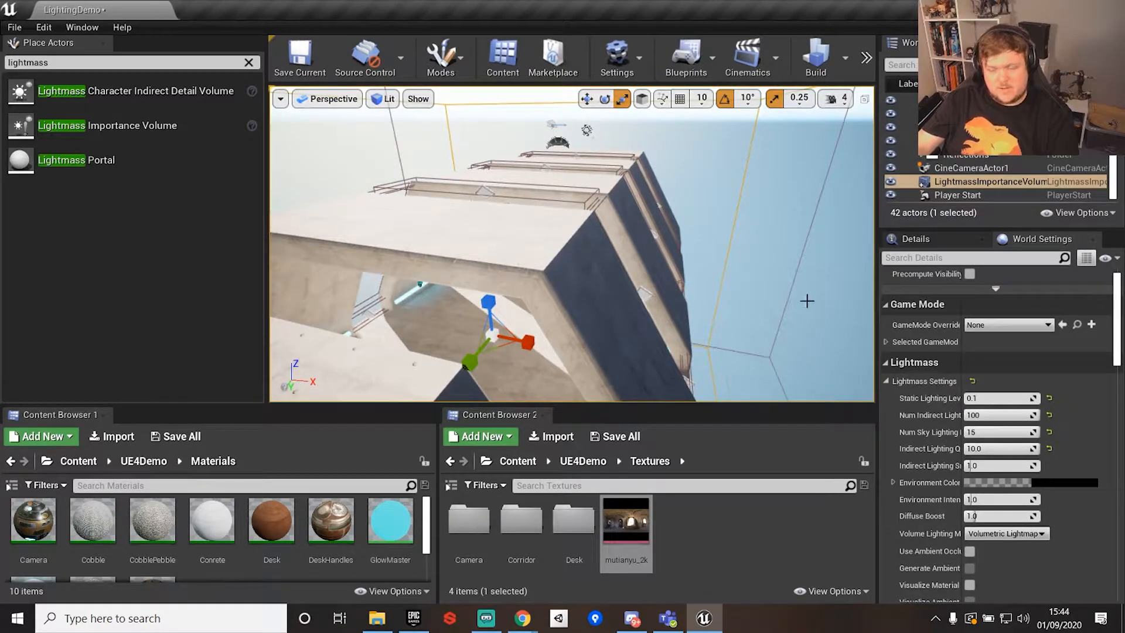
{"action": "middle_click_drag", "start_coordinate": [806, 301], "coordinate": [805, 259]}
{"action": "key", "text": "w"}
{"action": "right_click_drag", "start_coordinate": [691, 174], "coordinate": [621, 211]}
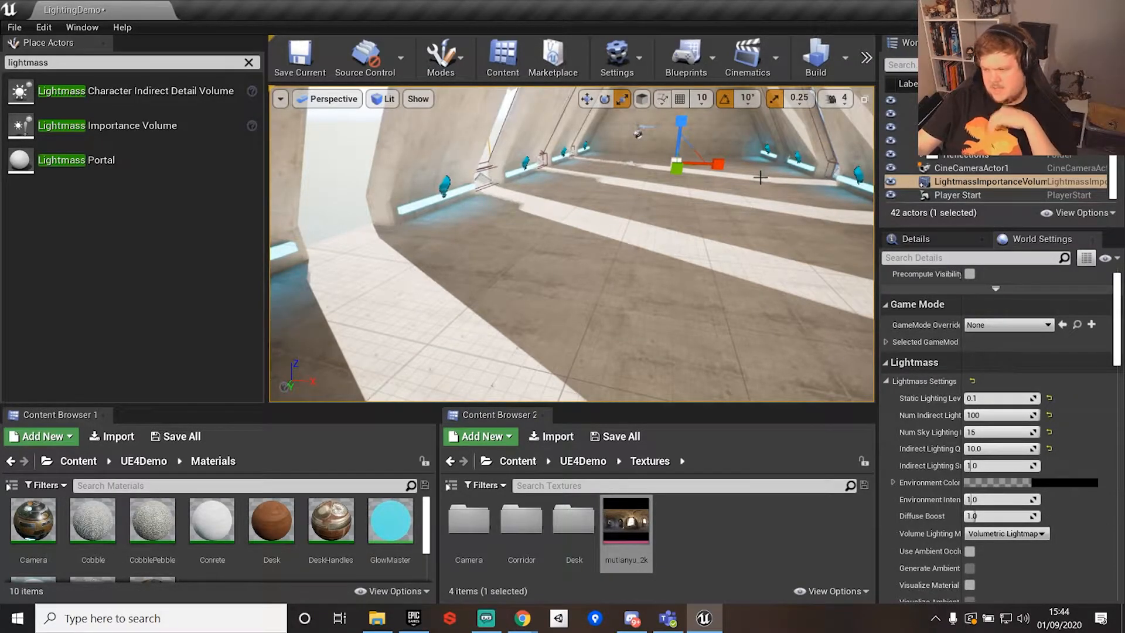
{"action": "left_click_drag", "start_coordinate": [510, 226], "coordinate": [525, 170]}
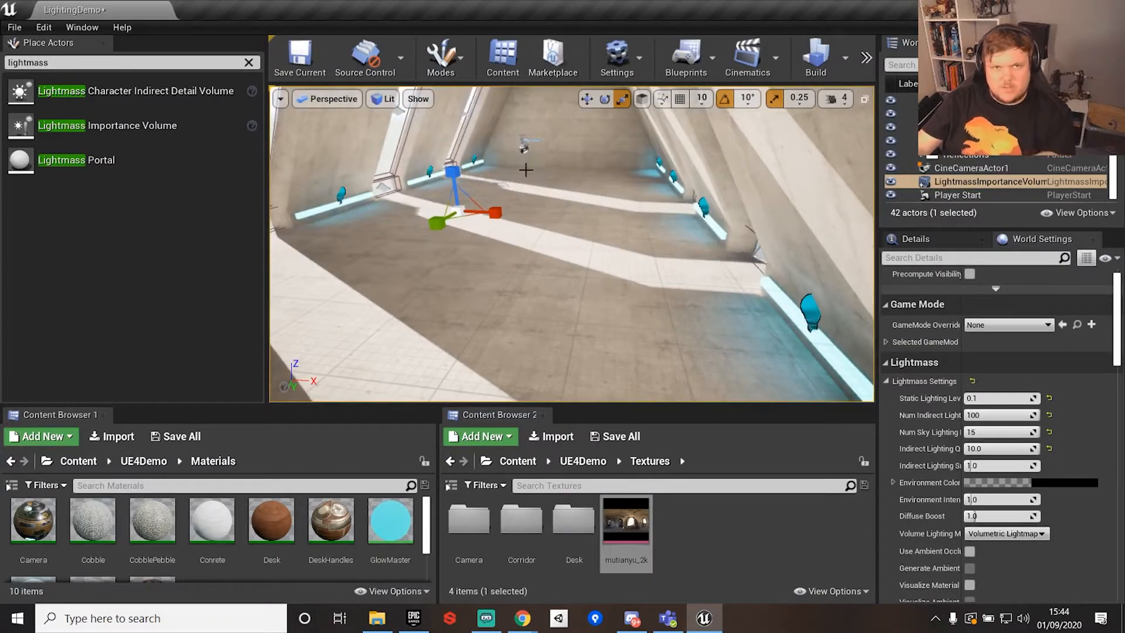
{"action": "left_click_drag", "start_coordinate": [610, 195], "coordinate": [577, 208]}
{"action": "right_click_drag", "start_coordinate": [577, 208], "coordinate": [613, 212]}
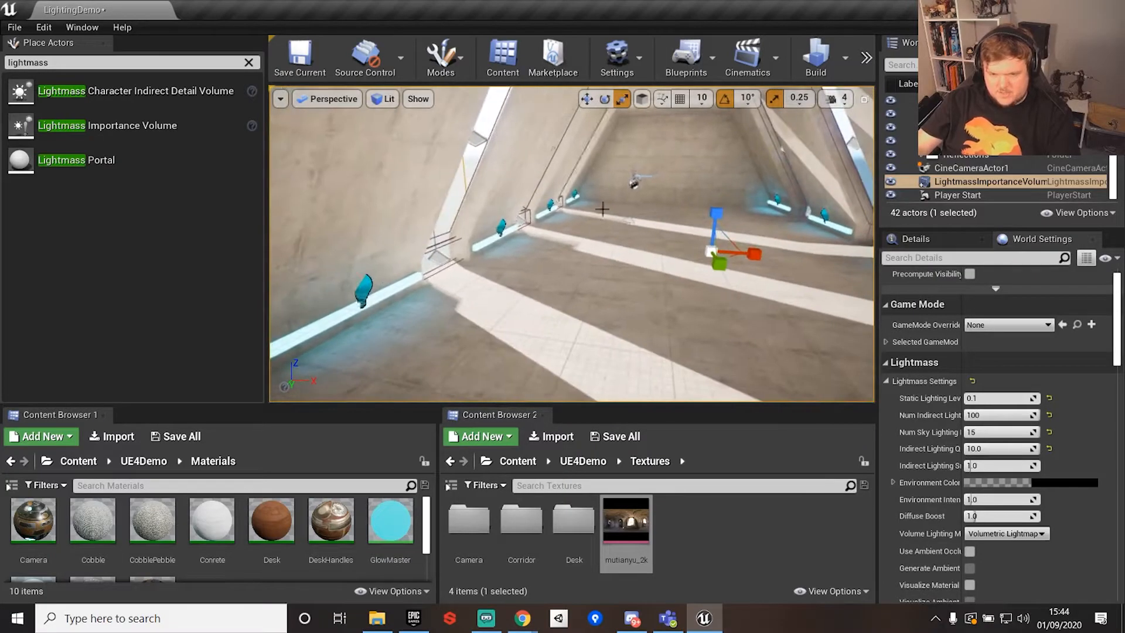
Select all ten rect lights along the corridor's walls
{"action": "left_click", "coordinate": [366, 286]}
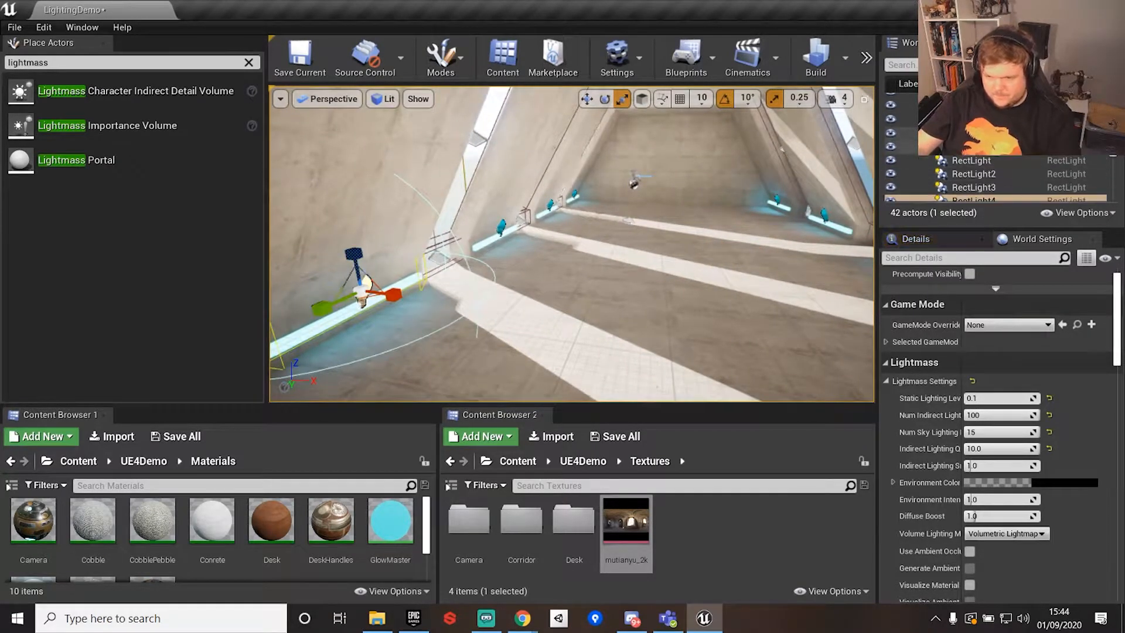
{"action": "left_click", "coordinate": [963, 164]}
{"action": "scroll", "coordinate": [977, 175], "scroll_direction": "down", "scroll_amount": 6}
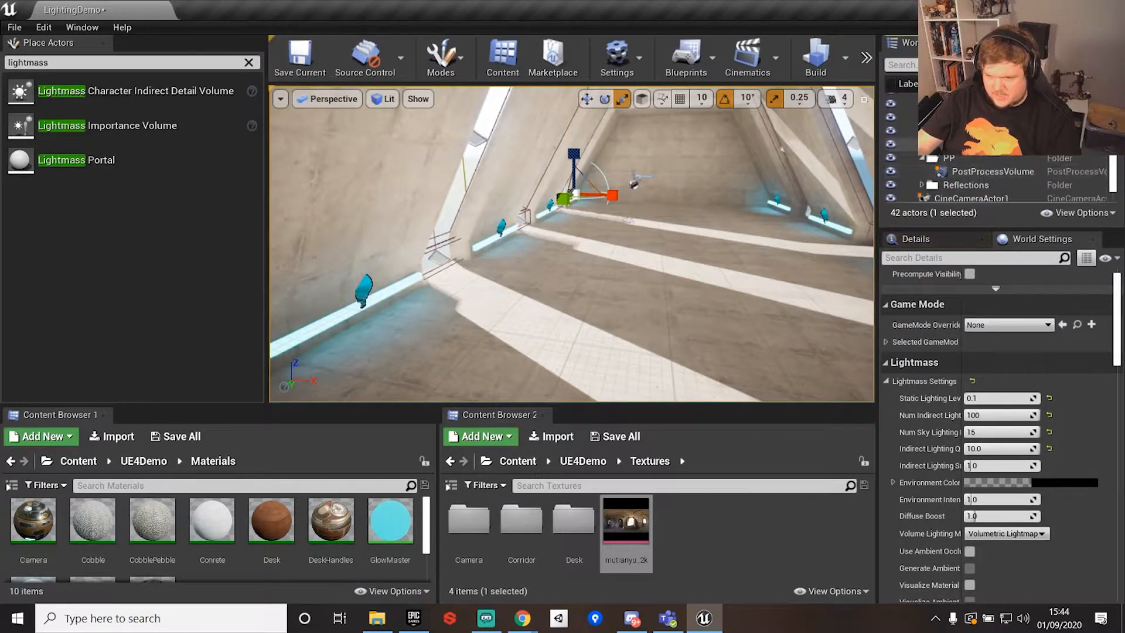
{"action": "left_click", "coordinate": [963, 117], "text": "shift"}
{"action": "right_click_drag", "start_coordinate": [785, 248], "coordinate": [849, 249]}
{"action": "right_click_drag", "start_coordinate": [481, 243], "coordinate": [598, 243]}
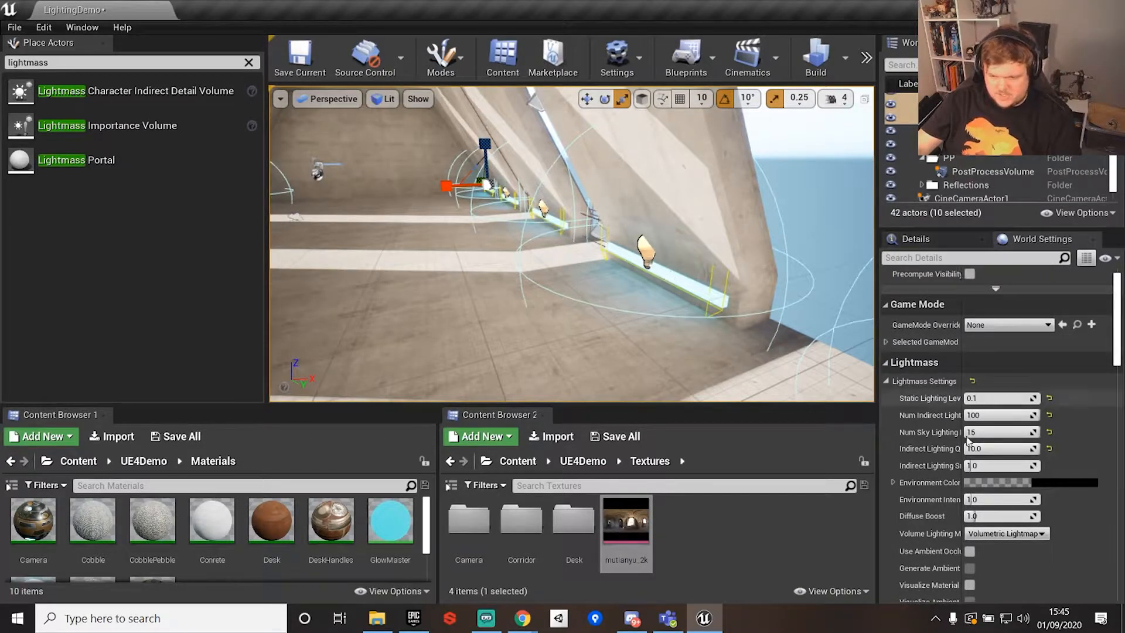
Turn Affects World off and back on twice for the selected rect lights to compare their contribution
{"action": "left_click", "coordinate": [916, 239]}
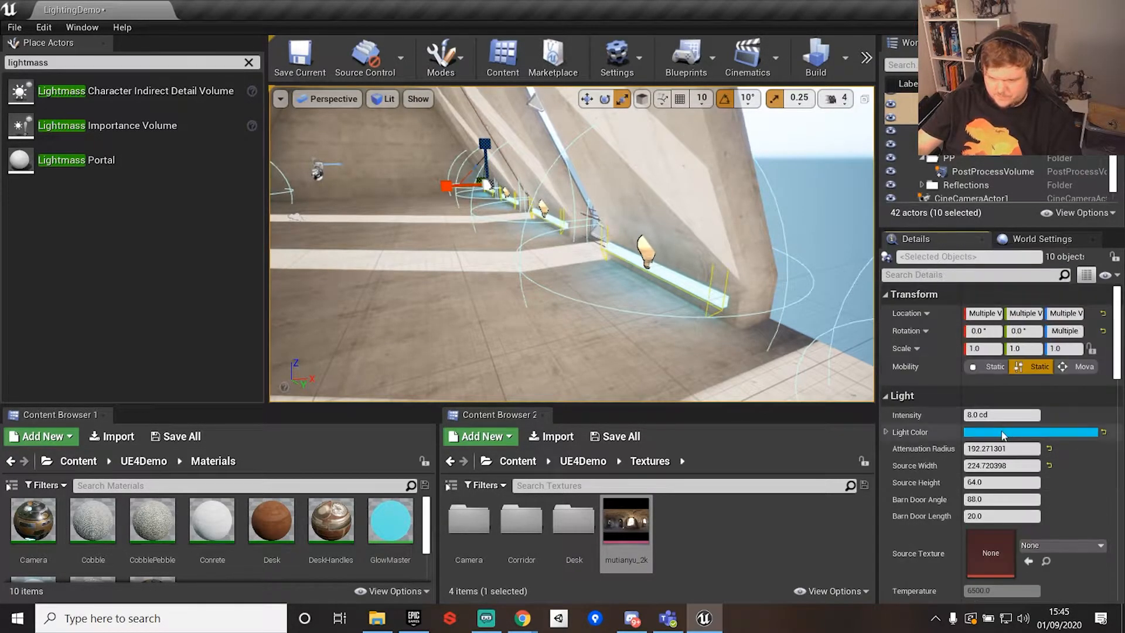
{"action": "scroll", "coordinate": [953, 499], "scroll_direction": "down", "scroll_amount": 3}
{"action": "left_click", "coordinate": [970, 531]}
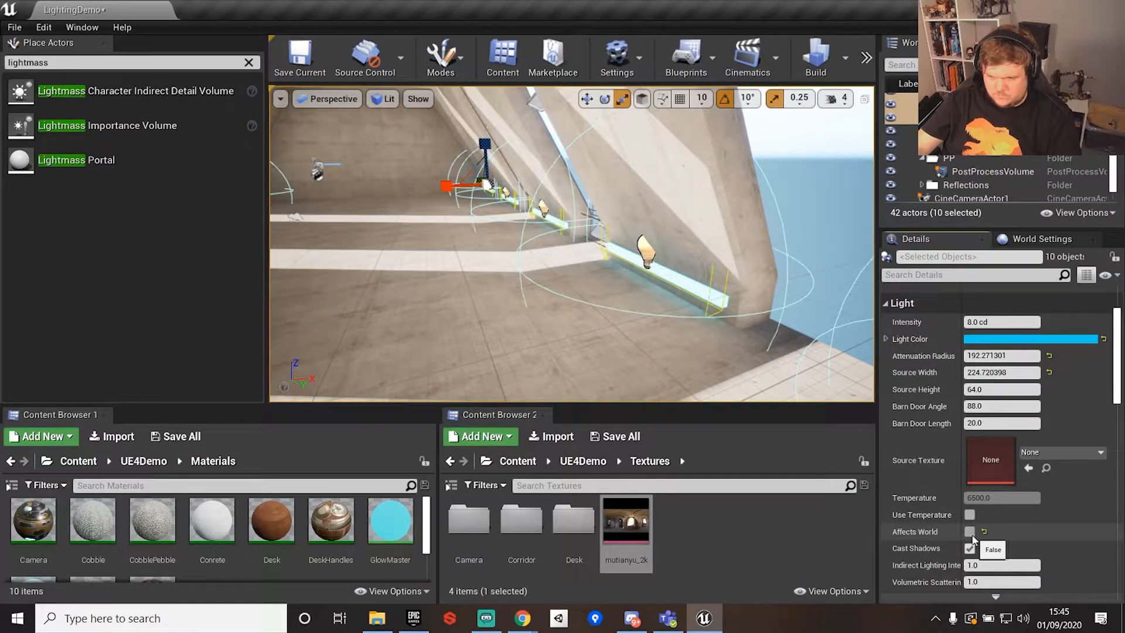
{"action": "left_click", "coordinate": [970, 533]}
{"action": "left_click", "coordinate": [969, 533]}
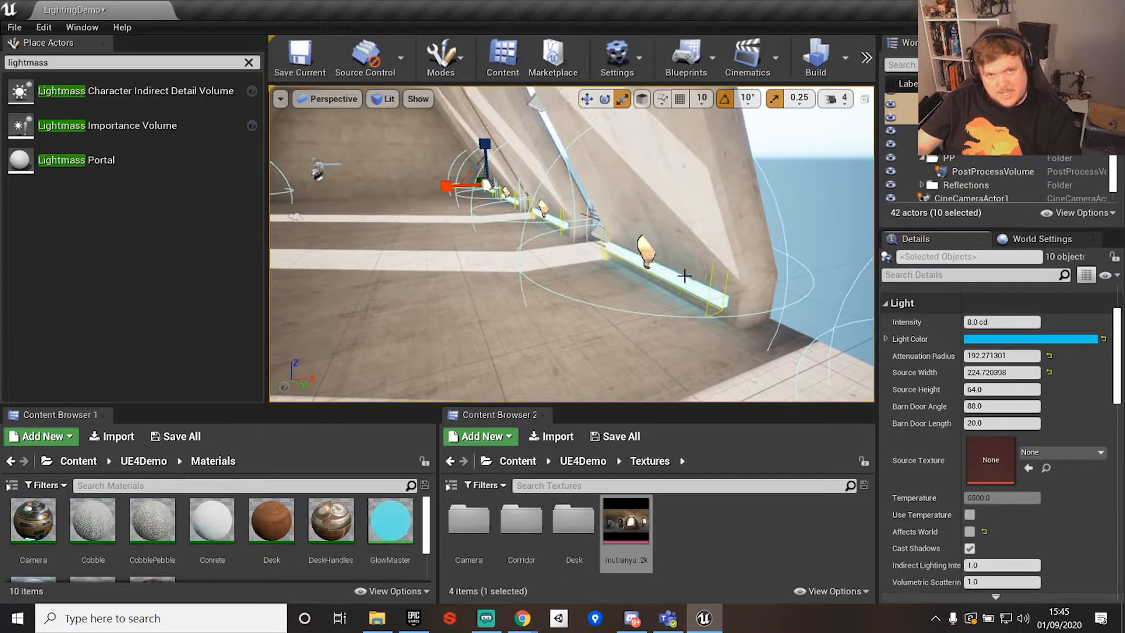
{"action": "left_click", "coordinate": [970, 532]}
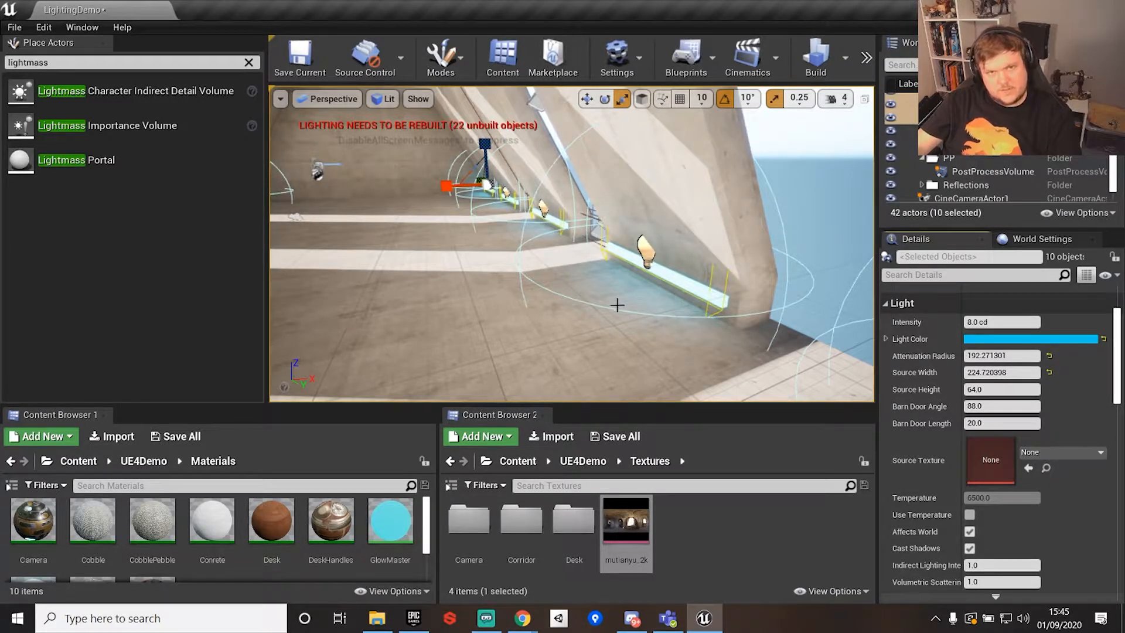
{"action": "scroll", "coordinate": [944, 425], "scroll_direction": "up", "scroll_amount": 2}
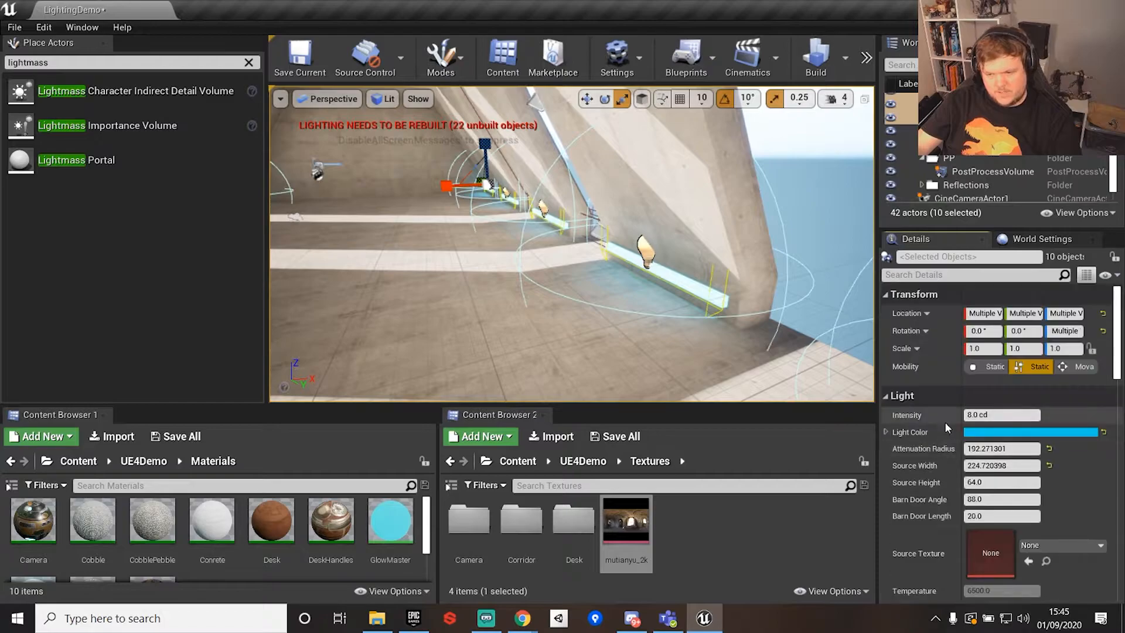
Switch the viewport to the Lightmap Density view mode and look over the corridor's walls and windows
{"action": "left_click", "coordinate": [486, 311]}
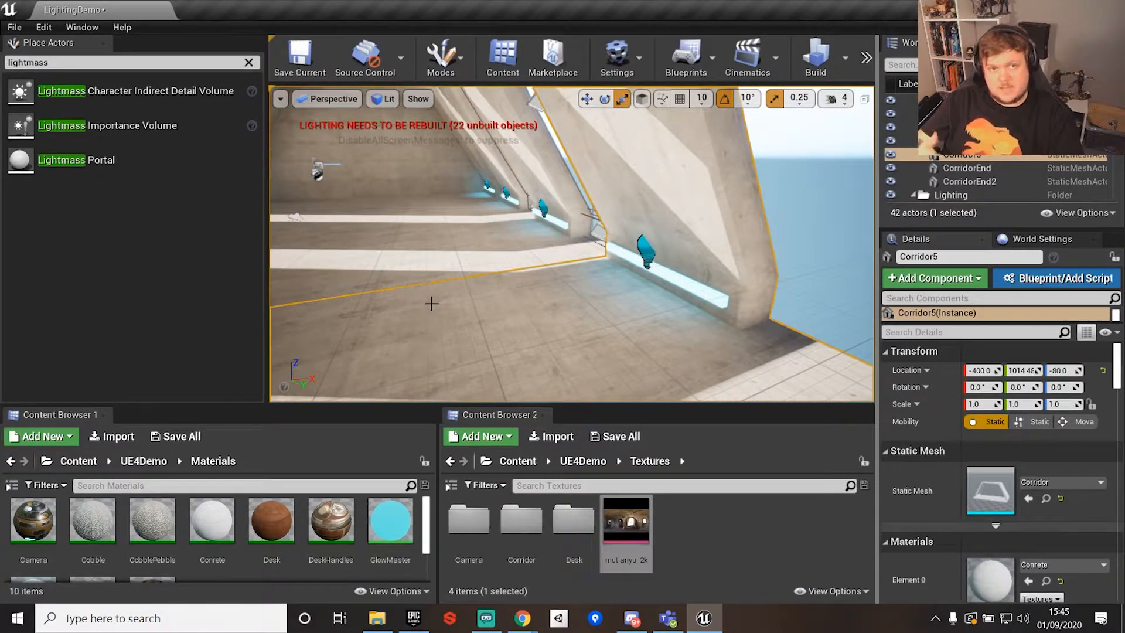
{"action": "left_click", "coordinate": [383, 100]}
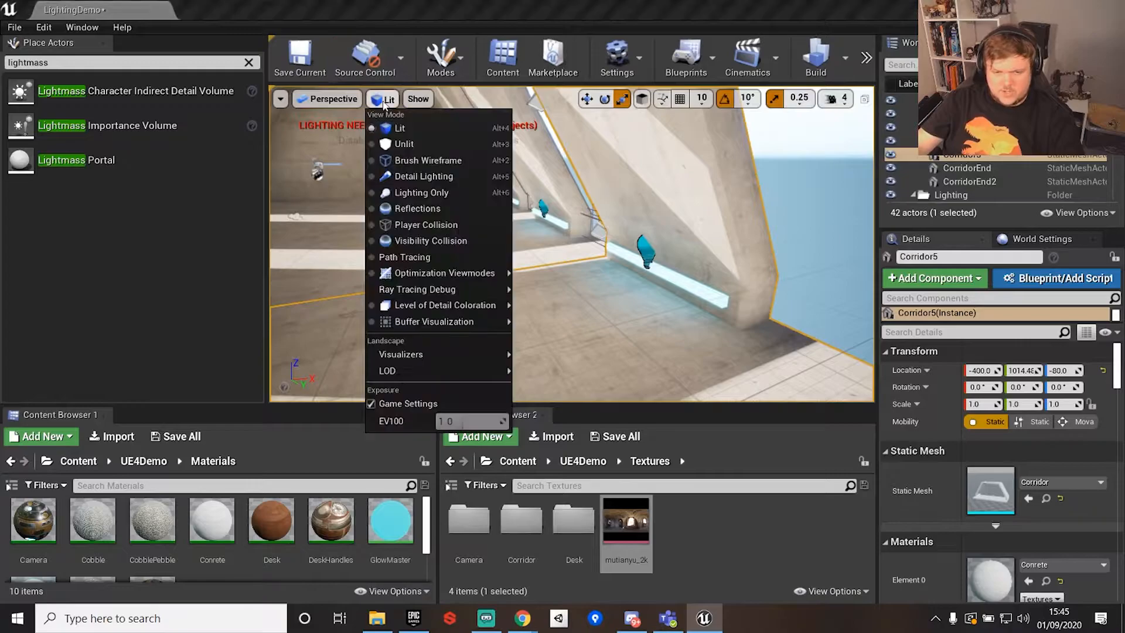
{"action": "mouse_move", "coordinate": [447, 310]}
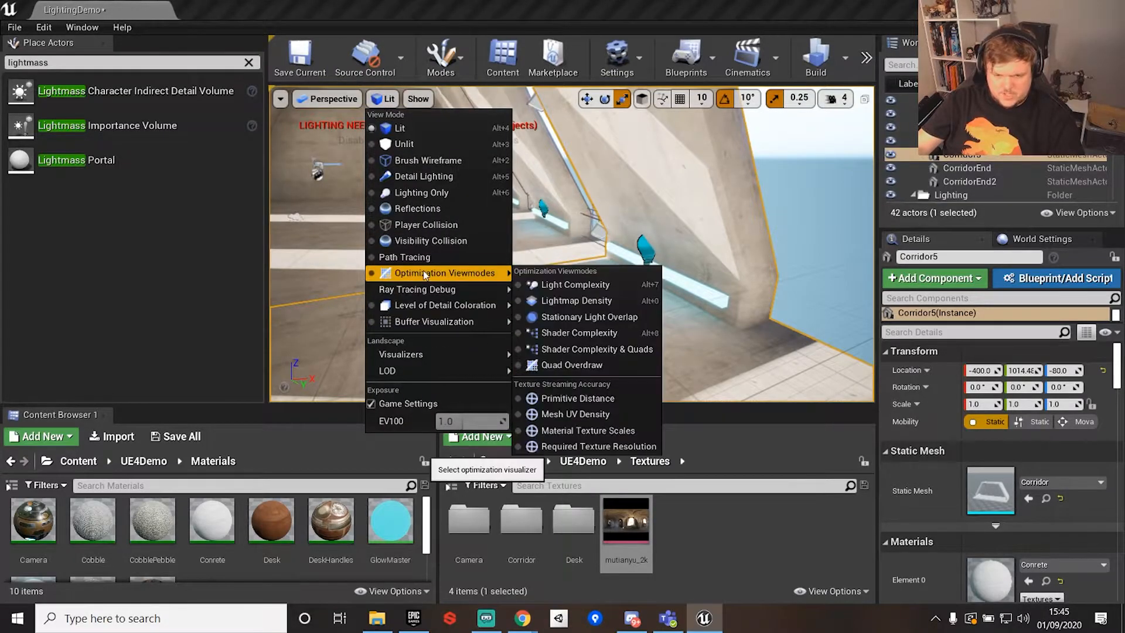
{"action": "left_click", "coordinate": [551, 297]}
{"action": "left_click", "coordinate": [834, 260]}
{"action": "right_click_drag", "start_coordinate": [595, 299], "coordinate": [417, 262]}
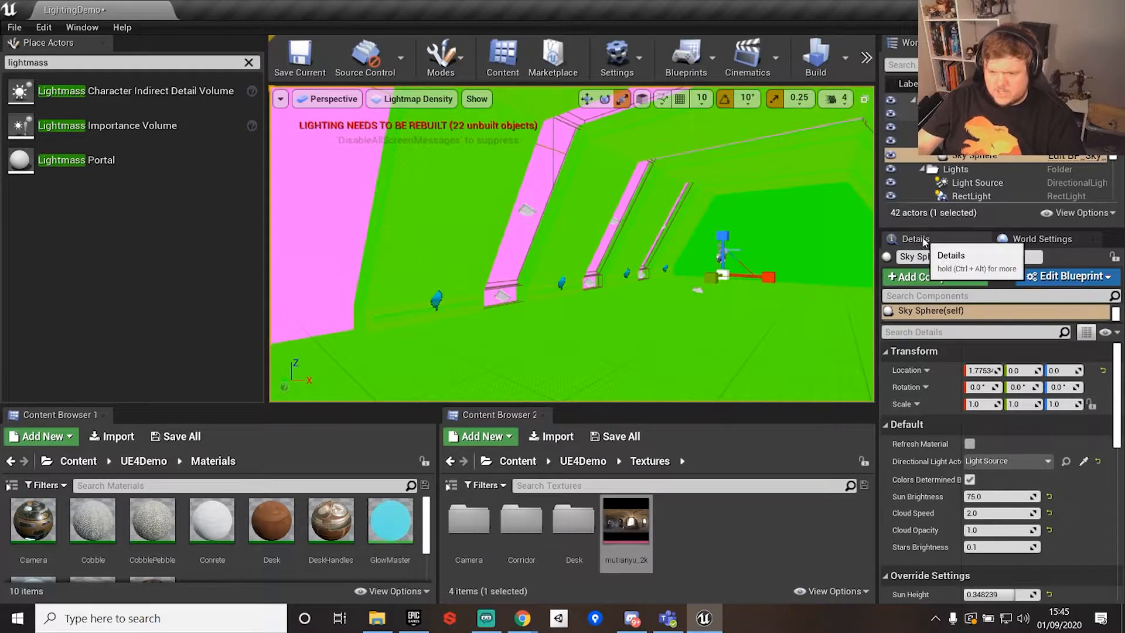
Select the nearest corridor segment, Corridor5, and override its lightmap resolution with a value of 64
{"action": "scroll", "coordinate": [971, 511], "scroll_direction": "down", "scroll_amount": 5}
{"action": "scroll", "coordinate": [971, 511], "scroll_direction": "down", "scroll_amount": 3}
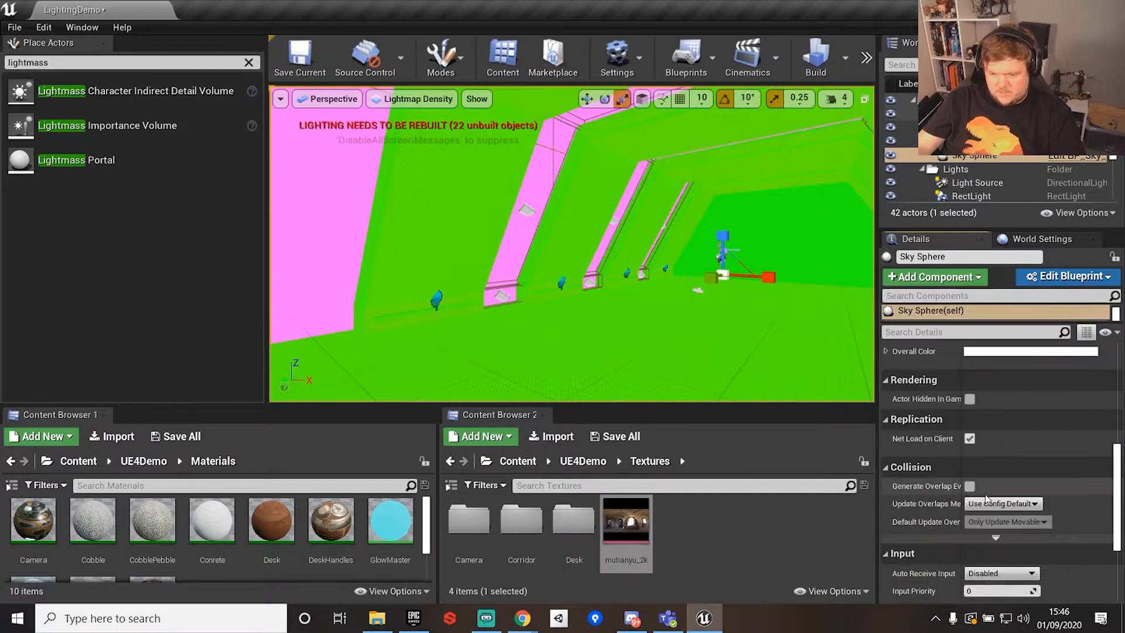
{"action": "scroll", "coordinate": [970, 512], "scroll_direction": "up", "scroll_amount": 4}
{"action": "scroll", "coordinate": [996, 179], "scroll_direction": "down", "scroll_amount": 2}
{"action": "left_click", "coordinate": [440, 218]}
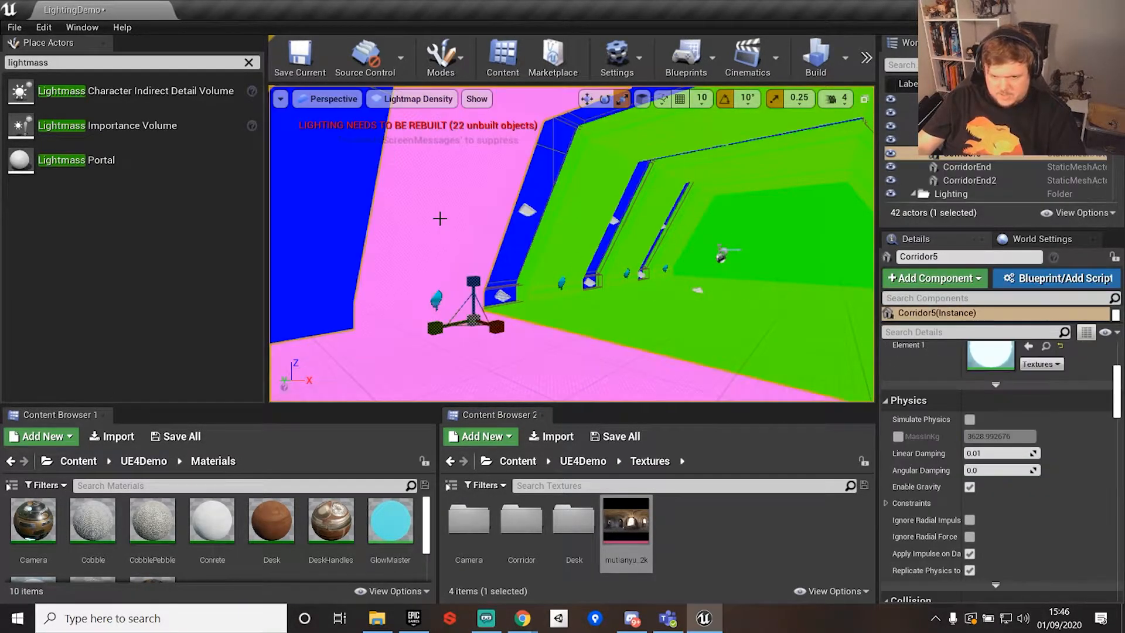
{"action": "scroll", "coordinate": [1019, 552], "scroll_direction": "down", "scroll_amount": 1}
{"action": "scroll", "coordinate": [1017, 550], "scroll_direction": "up", "scroll_amount": 5}
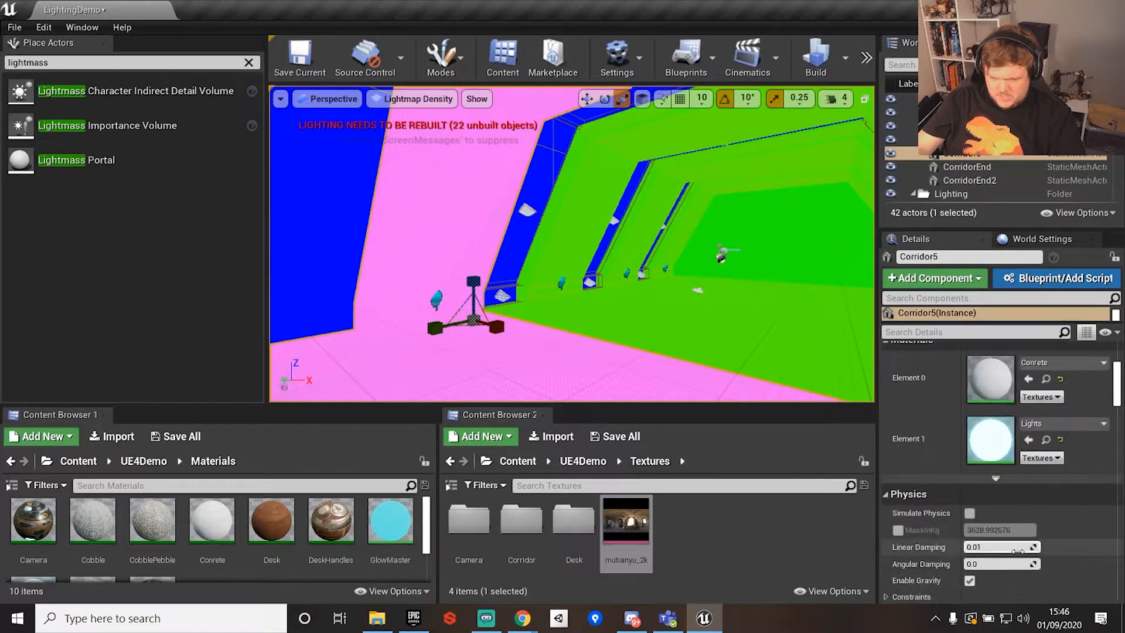
{"action": "scroll", "coordinate": [1017, 550], "scroll_direction": "down", "scroll_amount": 4}
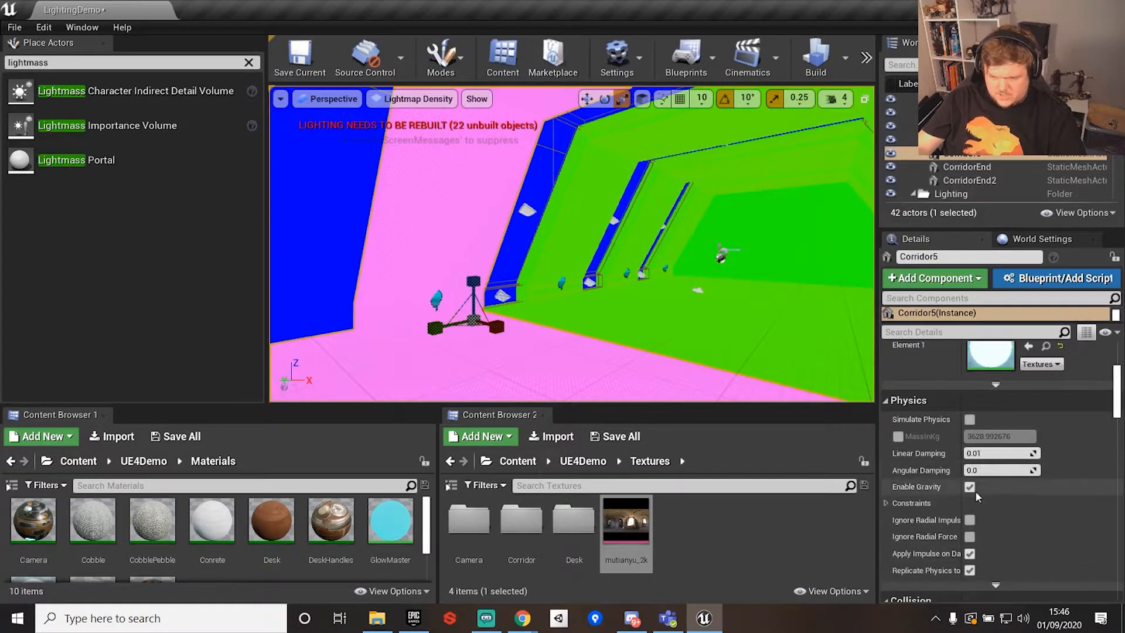
{"action": "scroll", "coordinate": [973, 528], "scroll_direction": "down", "scroll_amount": 3}
{"action": "scroll", "coordinate": [984, 529], "scroll_direction": "down", "scroll_amount": 12}
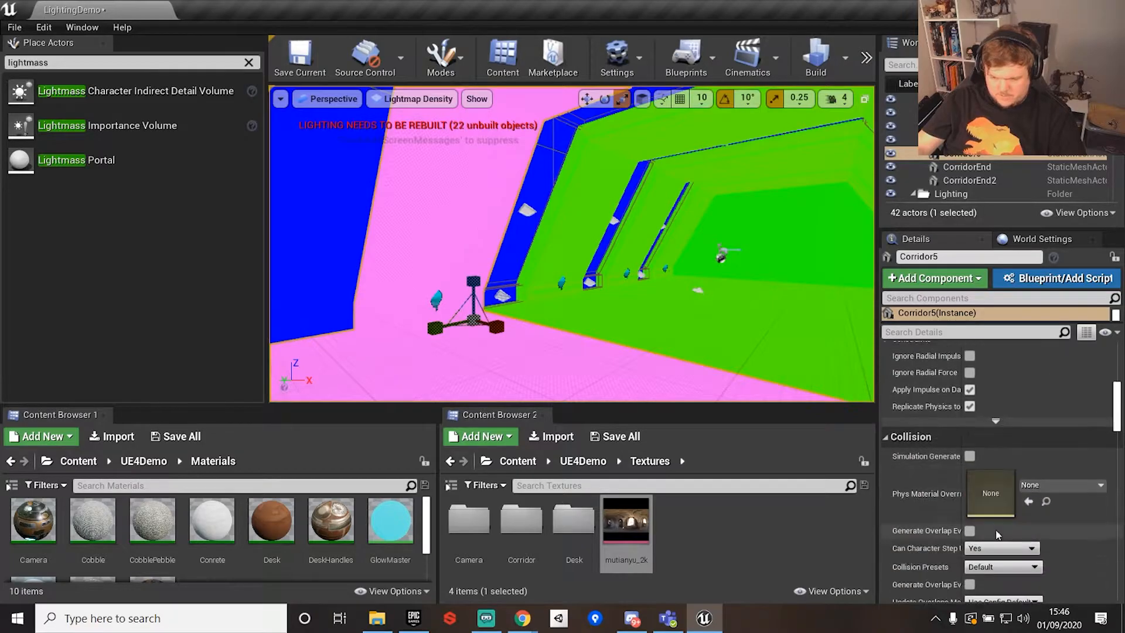
{"action": "left_click", "coordinate": [897, 413]}
{"action": "left_click", "coordinate": [1009, 412]}
{"action": "type", "text": "64"}
{"action": "key", "text": "Return"}
Raise Corridor5's overridden lightmap resolution to 512
{"action": "left_click", "coordinate": [1009, 412]}
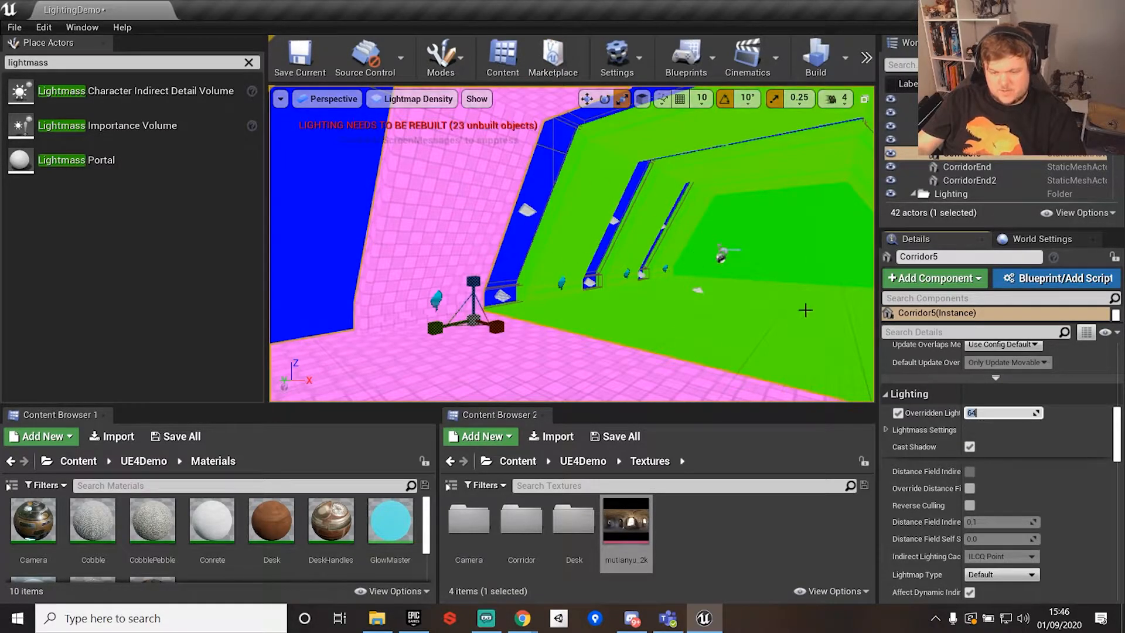
{"action": "type", "text": "512"}
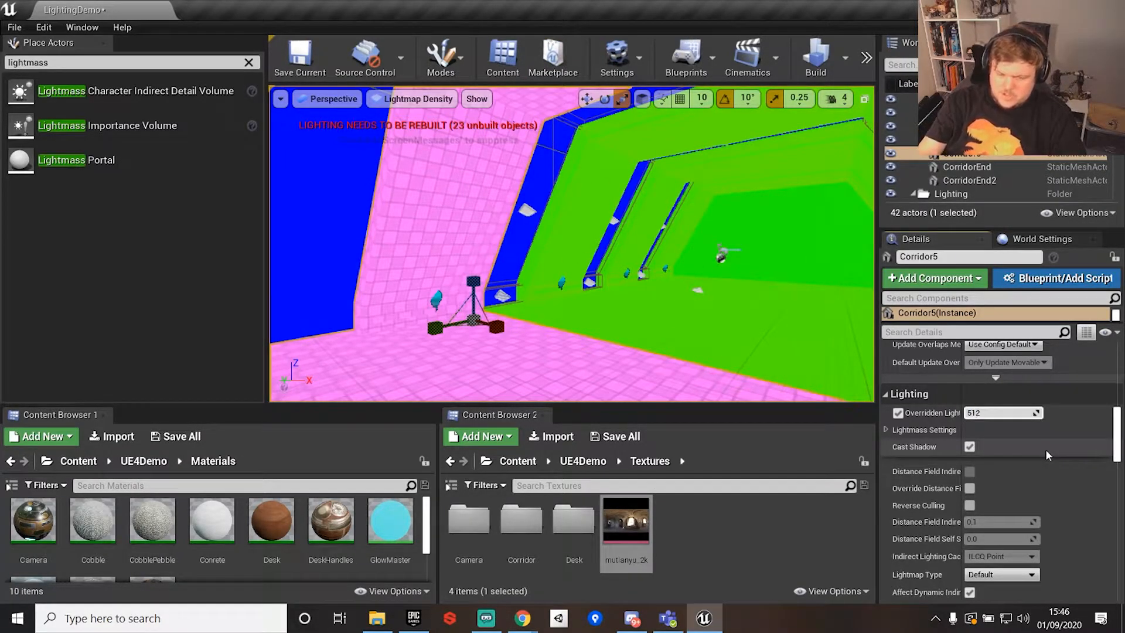
{"action": "left_click", "coordinate": [314, 242]}
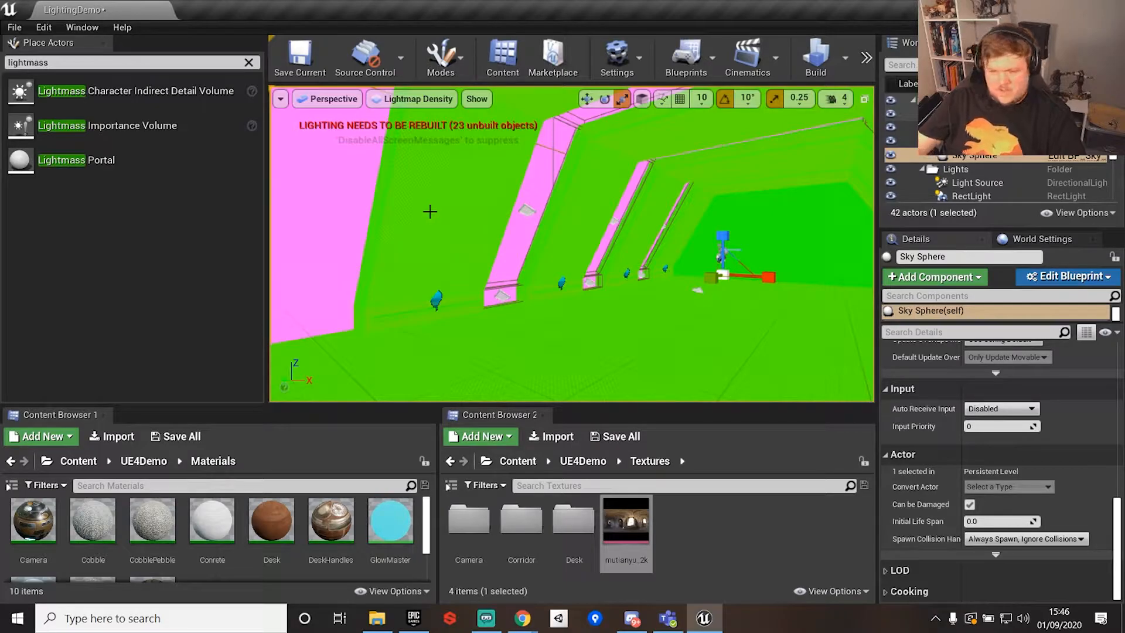
Reselect Corridor5, open the Lights material instance it uses, and set its Glow Power to 15
{"action": "scroll", "coordinate": [1055, 445], "scroll_direction": "up", "scroll_amount": 6}
{"action": "scroll", "coordinate": [1055, 445], "scroll_direction": "up", "scroll_amount": 5}
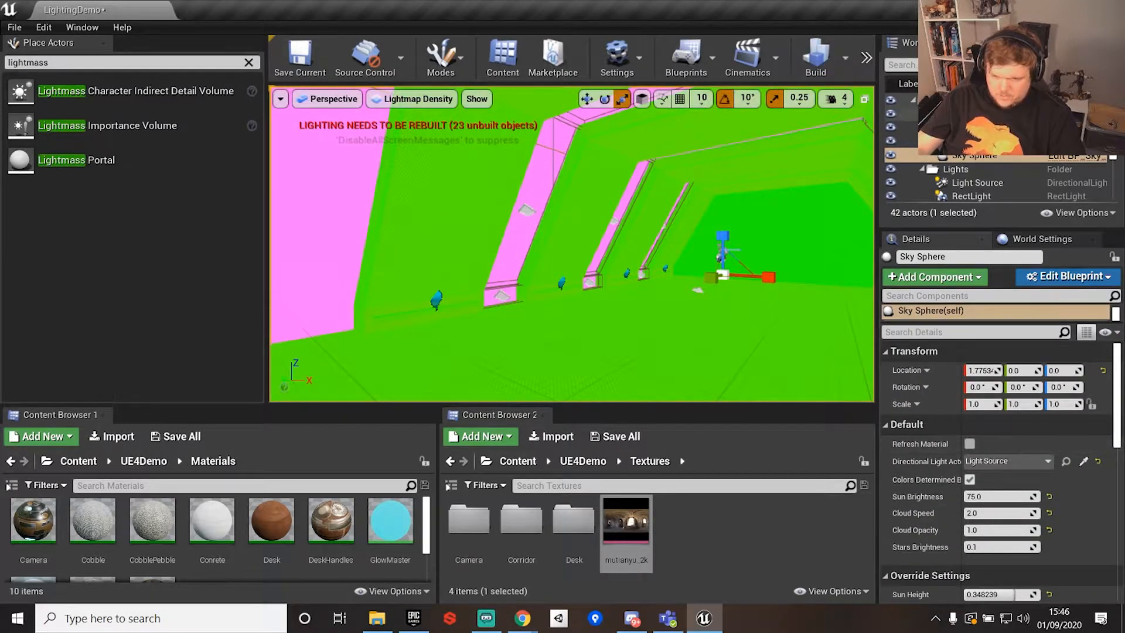
{"action": "left_click", "coordinate": [438, 237]}
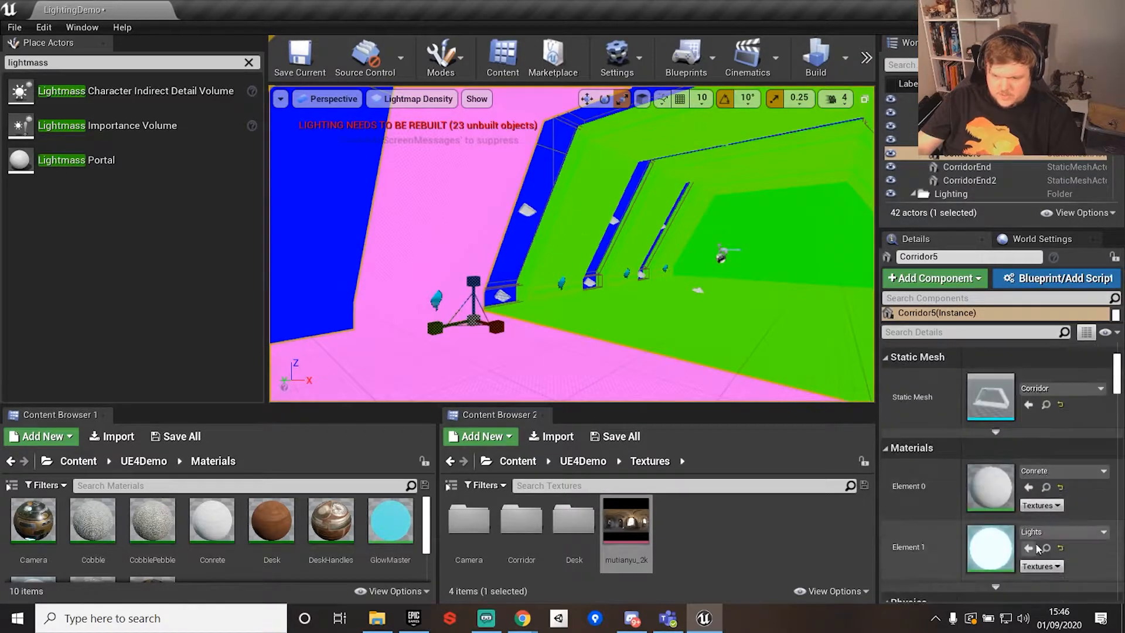
{"action": "scroll", "coordinate": [1036, 549], "scroll_direction": "down", "scroll_amount": 2}
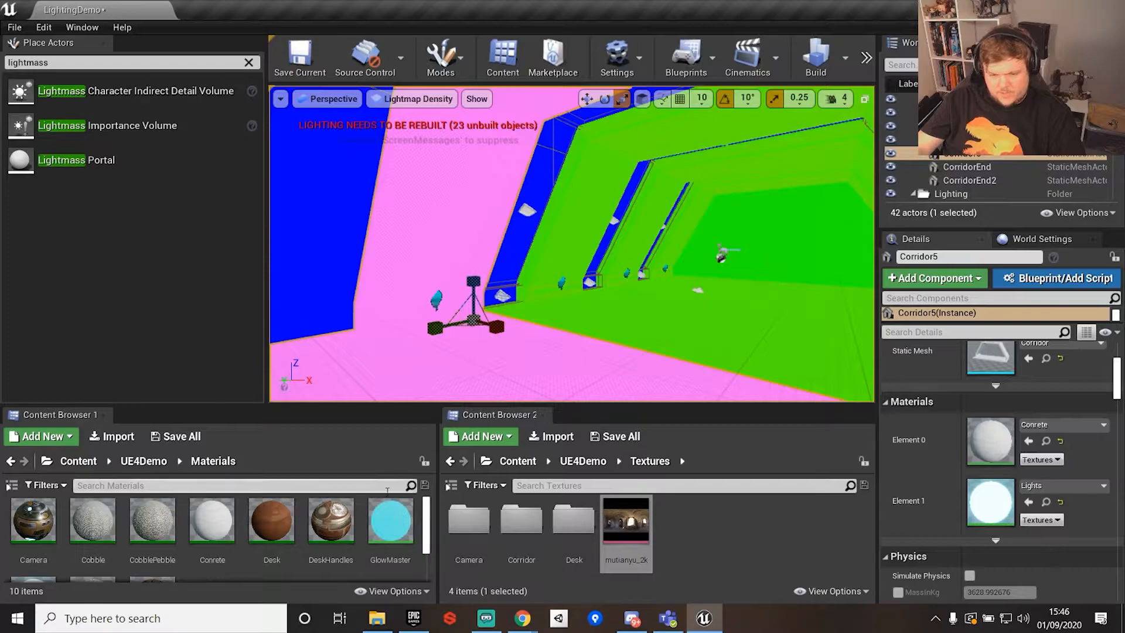
{"action": "scroll", "coordinate": [364, 521], "scroll_direction": "down", "scroll_amount": 2}
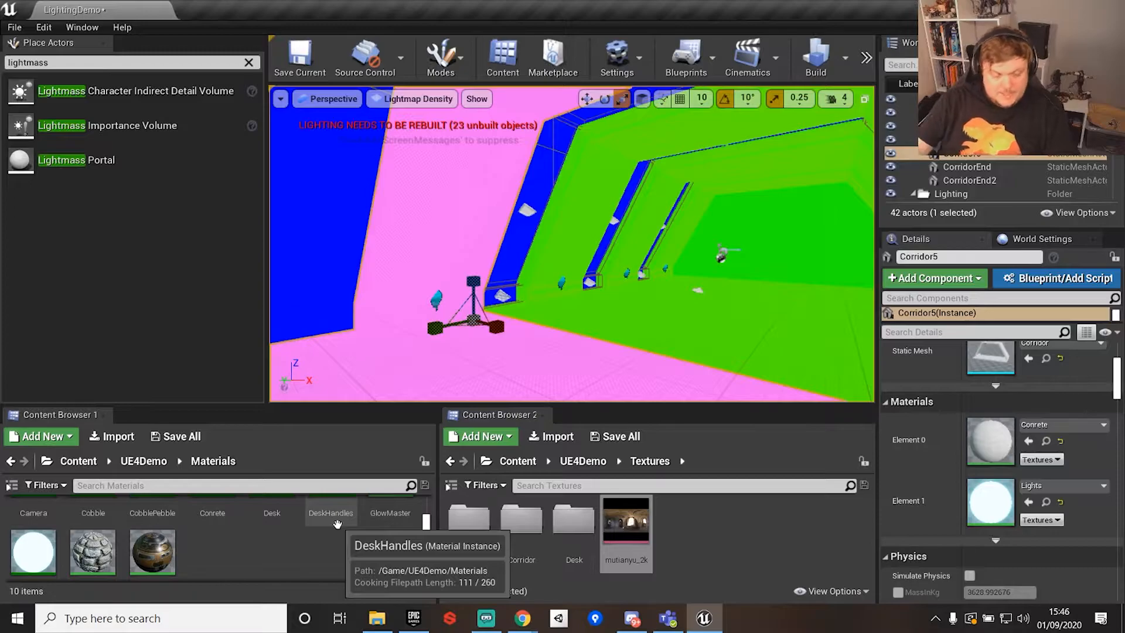
{"action": "scroll", "coordinate": [337, 523], "scroll_direction": "down", "scroll_amount": 1}
{"action": "left_click", "coordinate": [51, 536]}
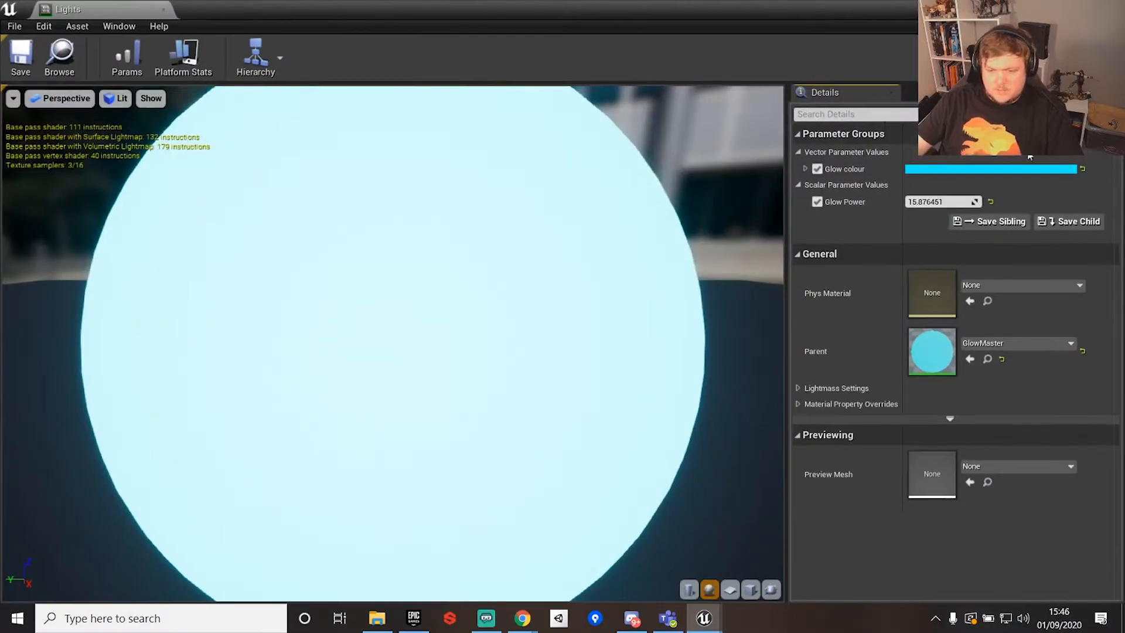
{"action": "left_click", "coordinate": [933, 202]}
{"action": "type", "text": "15"}
{"action": "key", "text": "Return"}
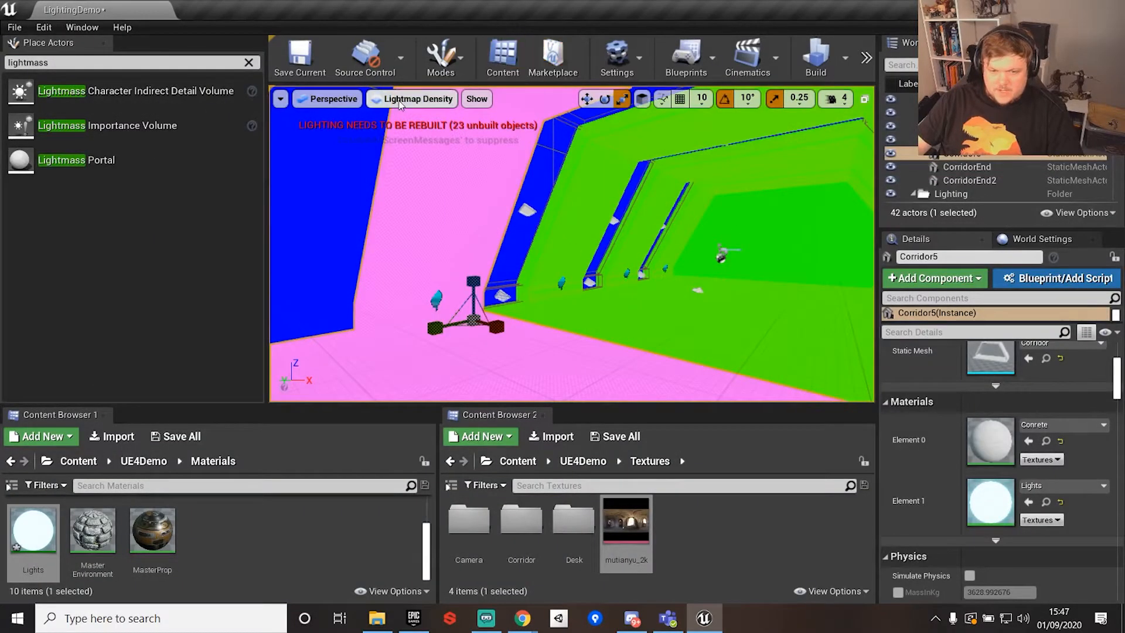
Return the viewport to the Lit view mode and look along the corridor's glowing light strips
{"action": "left_click", "coordinate": [400, 100]}
{"action": "left_click", "coordinate": [407, 130]}
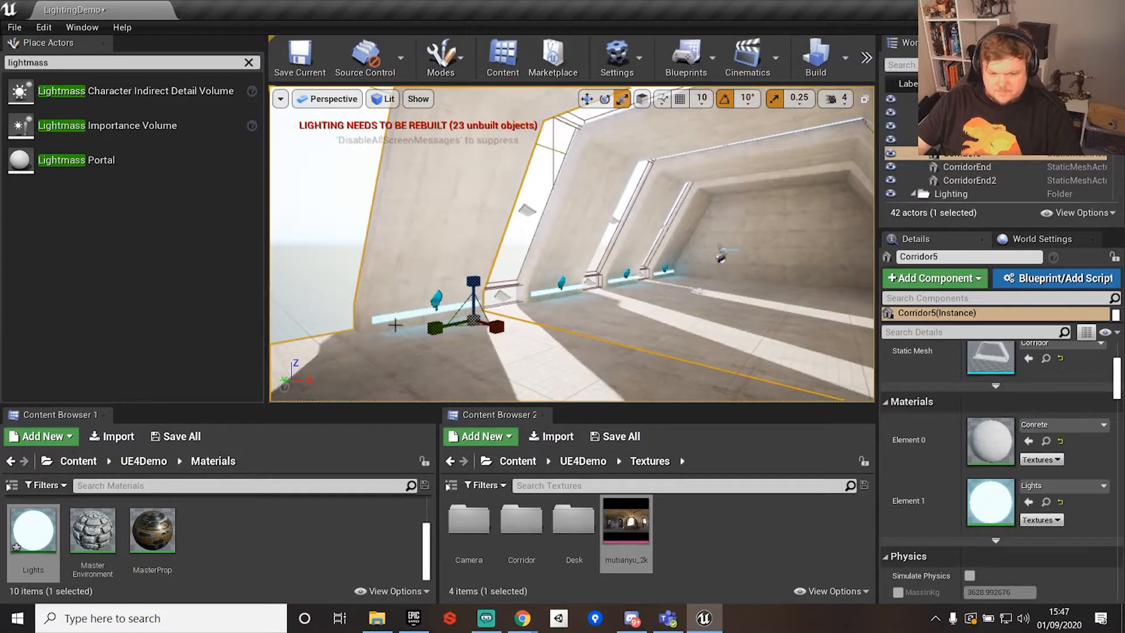
{"action": "right_click_drag", "start_coordinate": [473, 322], "coordinate": [586, 351]}
Try an orange Glow colour on the Lights material instance while watching the corridor, discard it, and close the material editor
{"action": "double_click", "coordinate": [33, 530]}
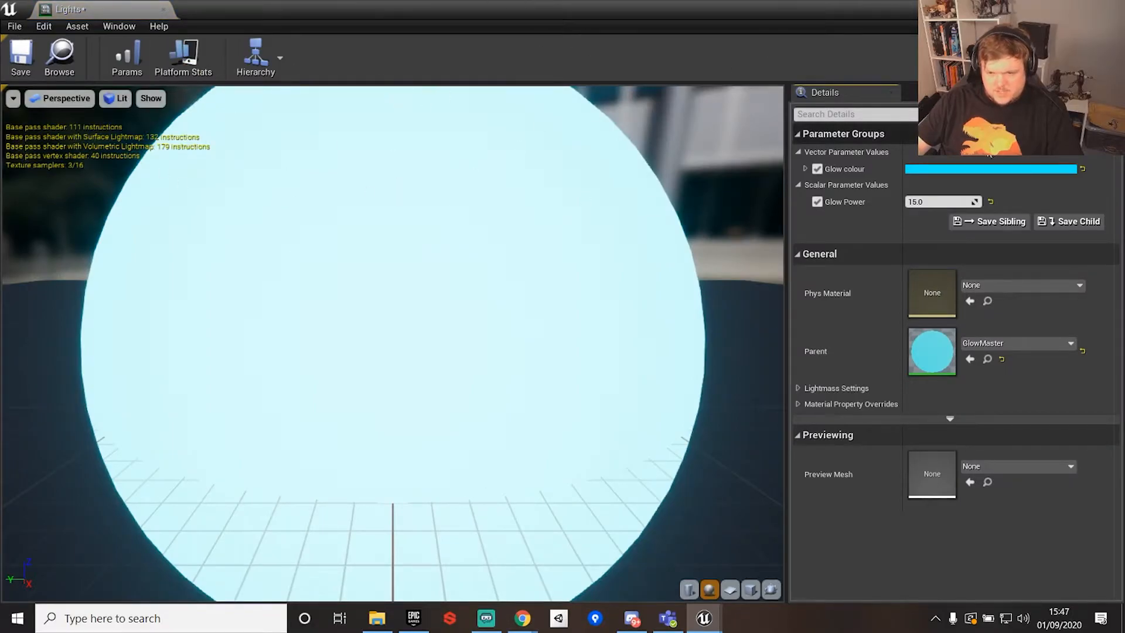
{"action": "left_click", "coordinate": [990, 169]}
{"action": "double_click", "coordinate": [720, 23]}
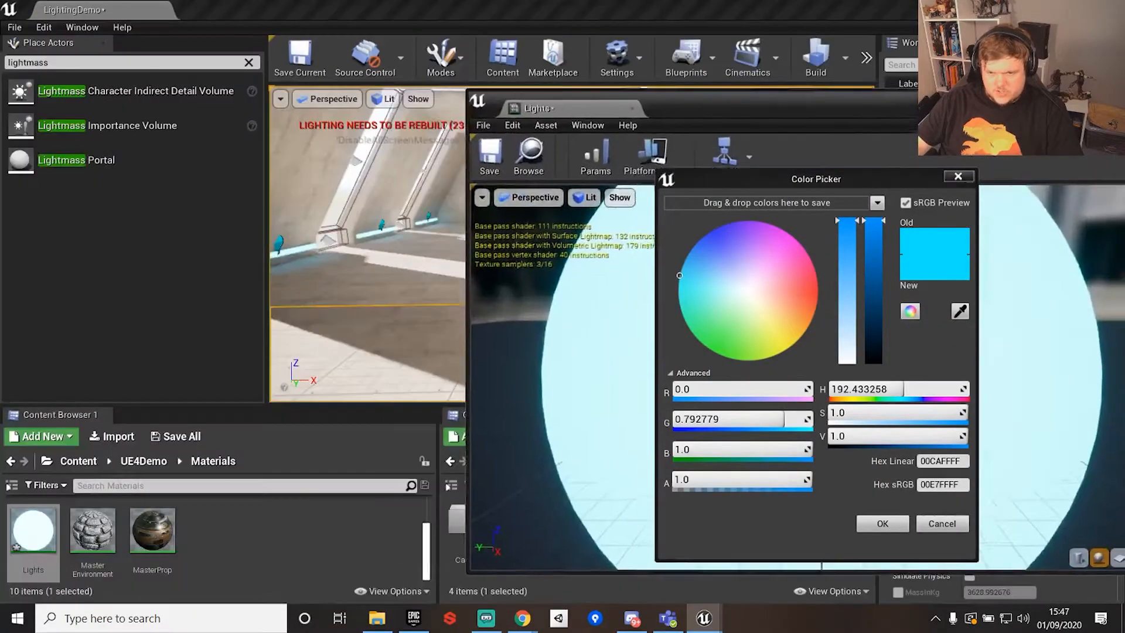
{"action": "left_click", "coordinate": [813, 315]}
{"action": "left_click_drag", "start_coordinate": [857, 330], "coordinate": [812, 237]}
{"action": "left_click_drag", "start_coordinate": [811, 280], "coordinate": [819, 316]}
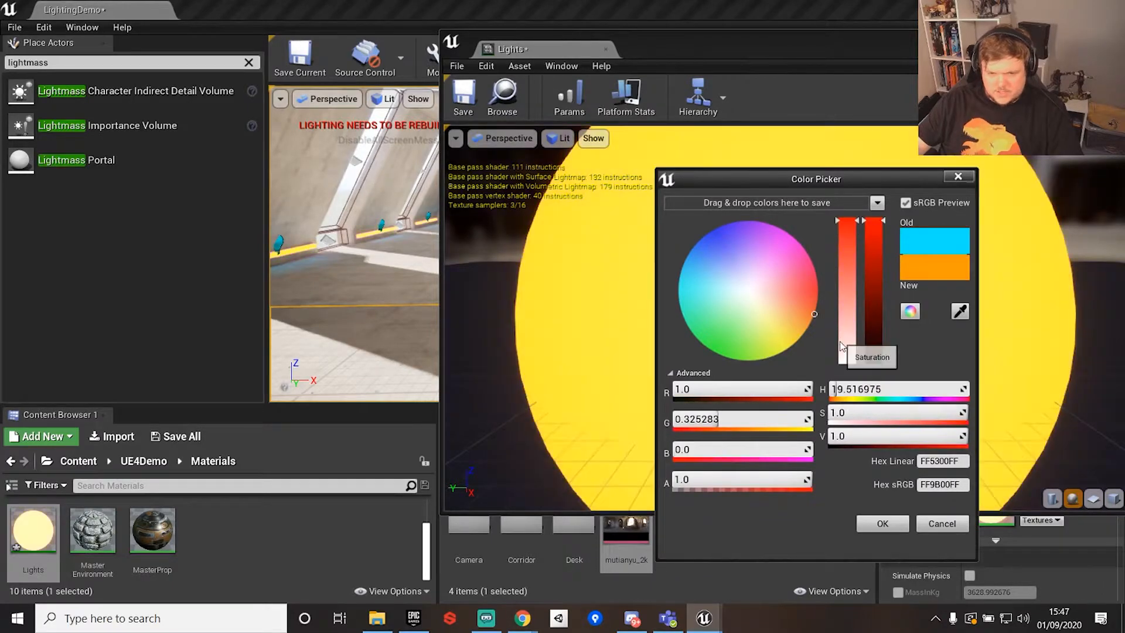
{"action": "left_click", "coordinate": [942, 523]}
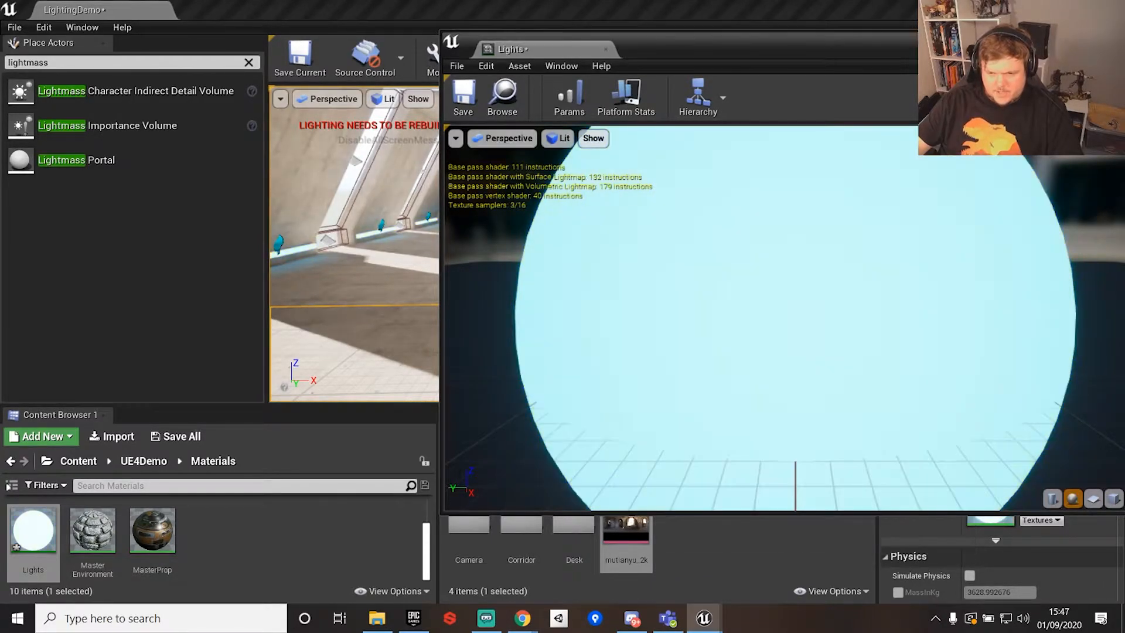
{"action": "double_click", "coordinate": [626, 55]}
{"action": "left_click", "coordinate": [1011, 49]}
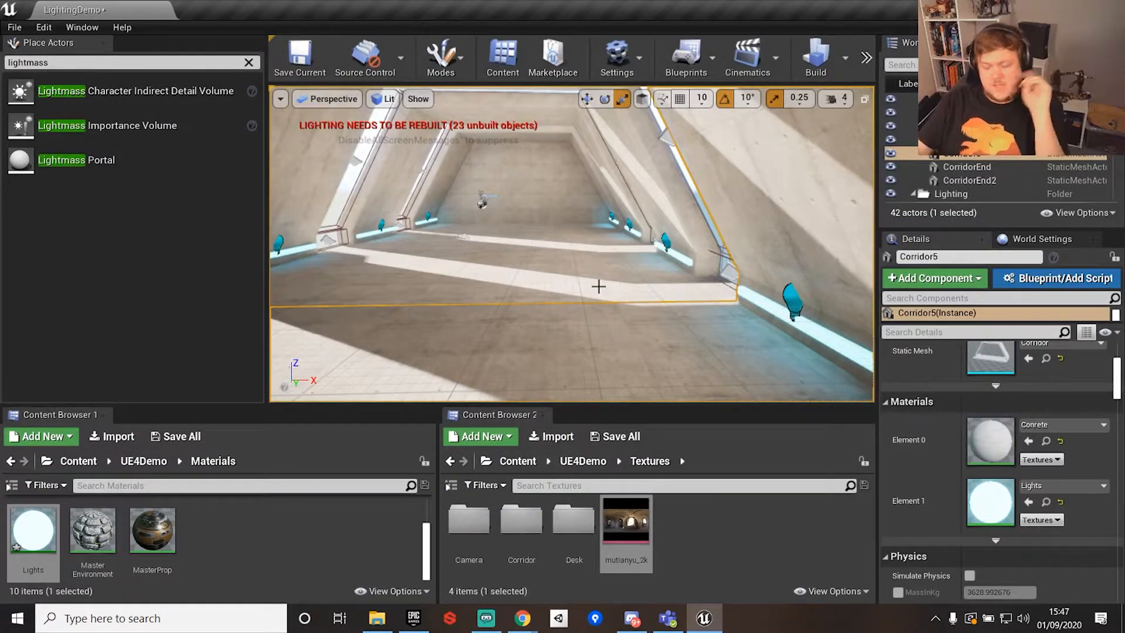
Look around the corridor's windows and select the Lightmass Portal covering one of the side windows
{"action": "right_click_drag", "start_coordinate": [636, 304], "coordinate": [617, 328]}
{"action": "left_click_drag", "start_coordinate": [618, 329], "coordinate": [832, 264]}
{"action": "left_click_drag", "start_coordinate": [544, 357], "coordinate": [504, 375]}
{"action": "right_click_drag", "start_coordinate": [653, 334], "coordinate": [464, 275]}
{"action": "left_click", "coordinate": [322, 249]}
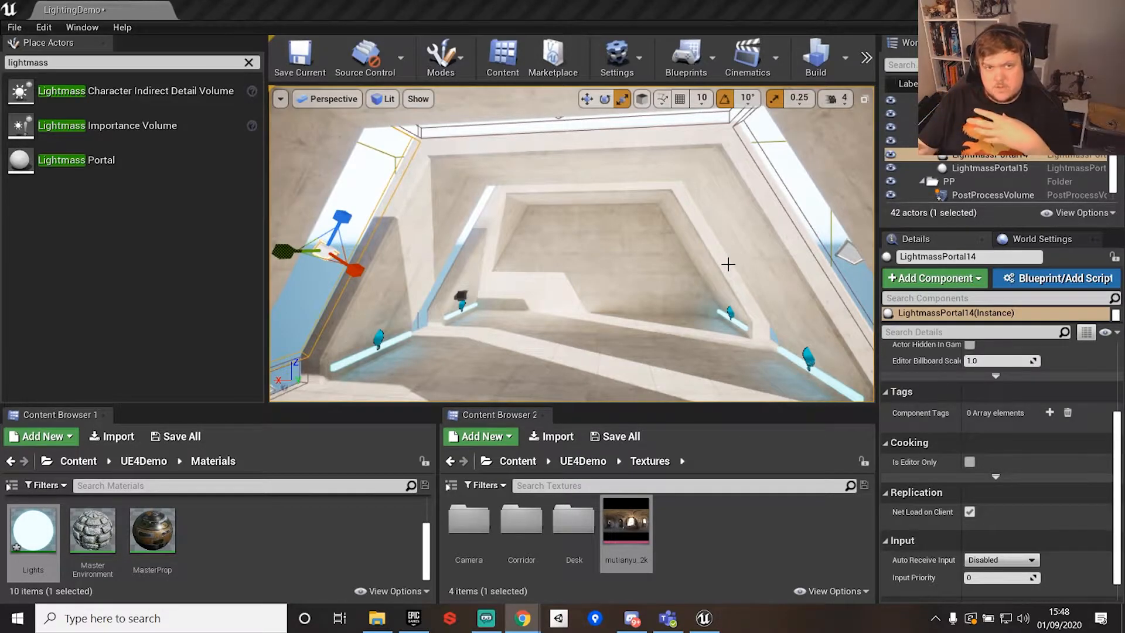
Collapse the Portals folder in the World Outliner
{"action": "scroll", "coordinate": [996, 187], "scroll_direction": "up", "scroll_amount": 3}
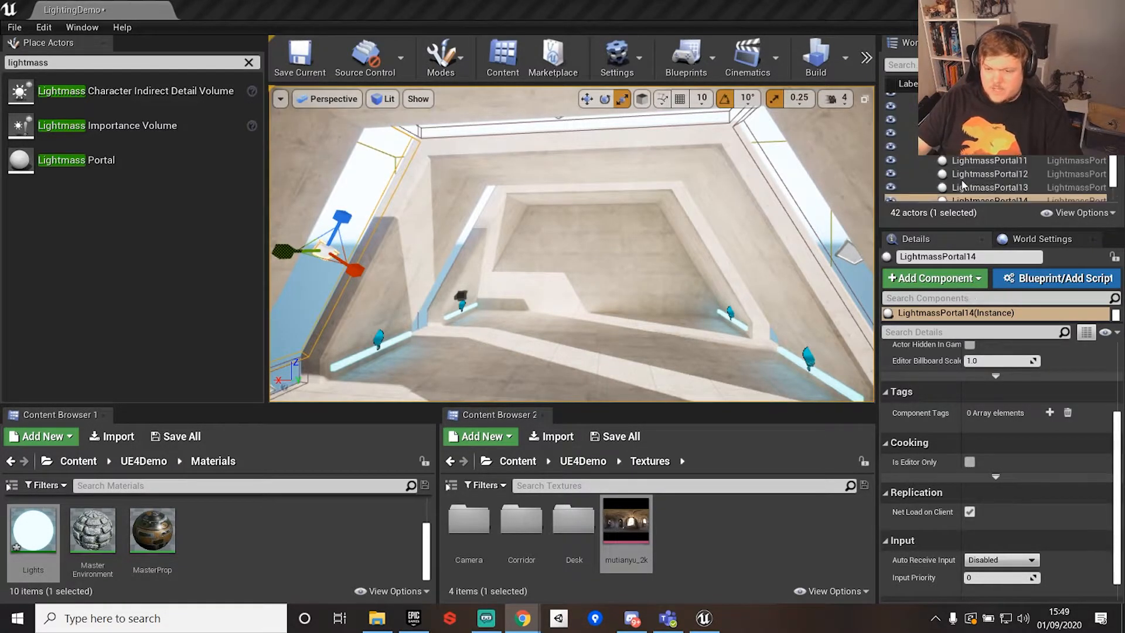
{"action": "scroll", "coordinate": [968, 184], "scroll_direction": "up", "scroll_amount": 3}
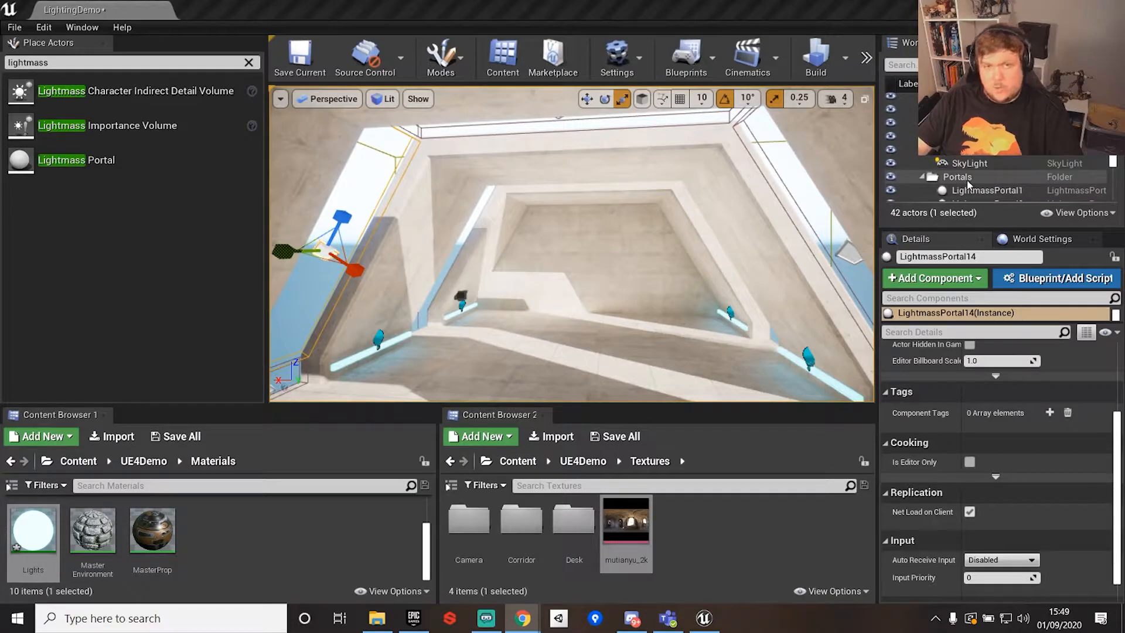
{"action": "double_click", "coordinate": [964, 176]}
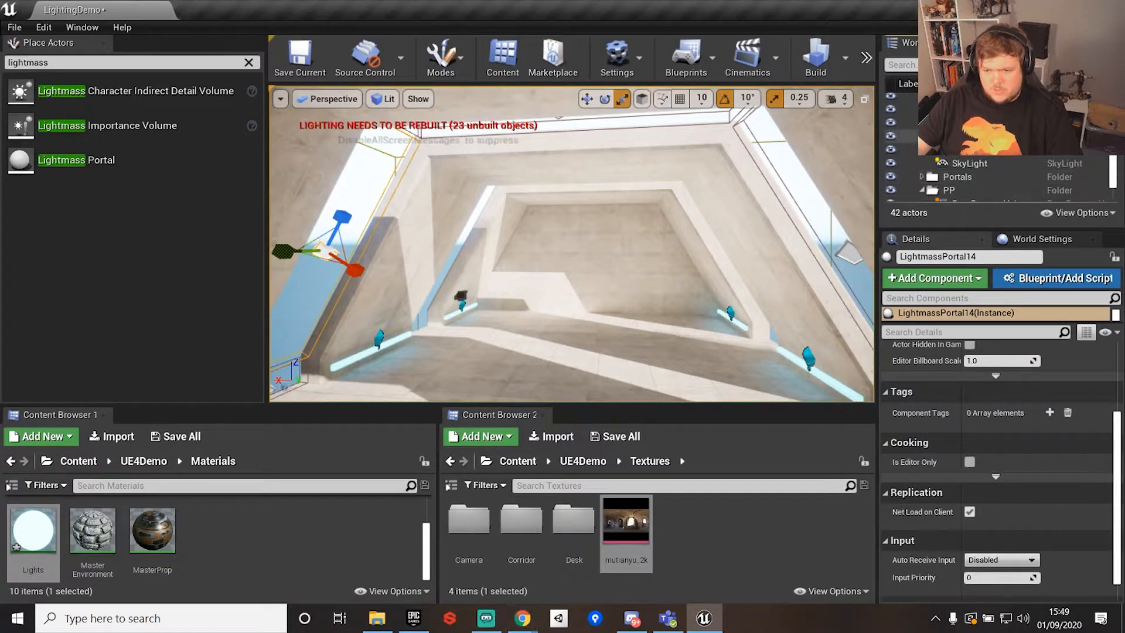
Look down the corridor from near the floor and turn on Game View to hide the icons and gizmos
{"action": "scroll", "coordinate": [961, 173], "scroll_direction": "down", "scroll_amount": 2}
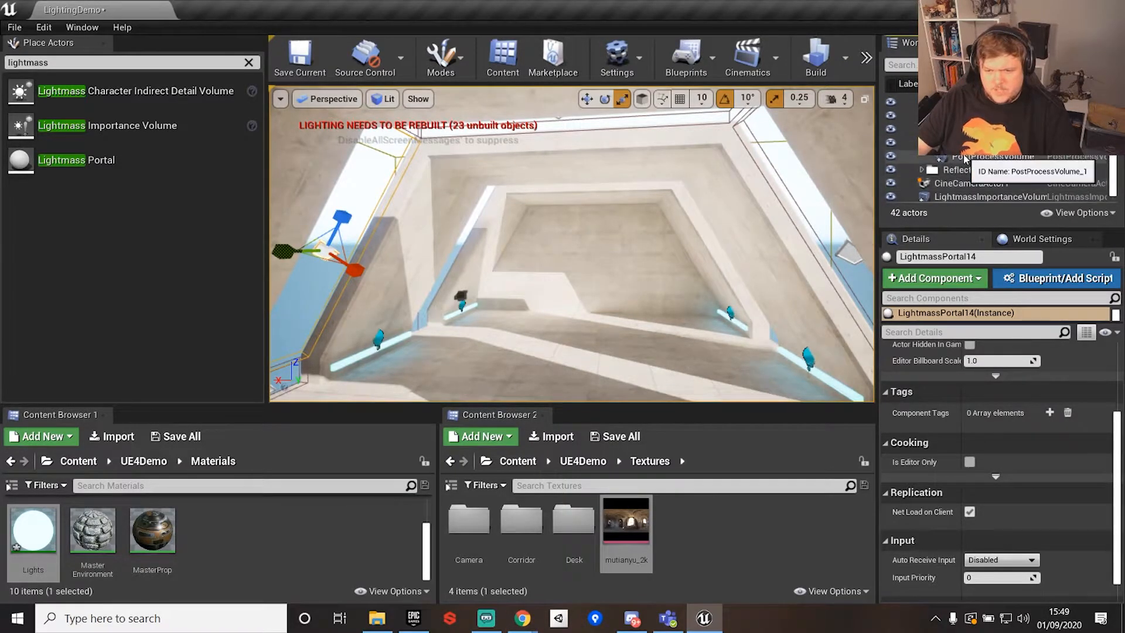
{"action": "right_click_drag", "start_coordinate": [550, 304], "coordinate": [550, 375]}
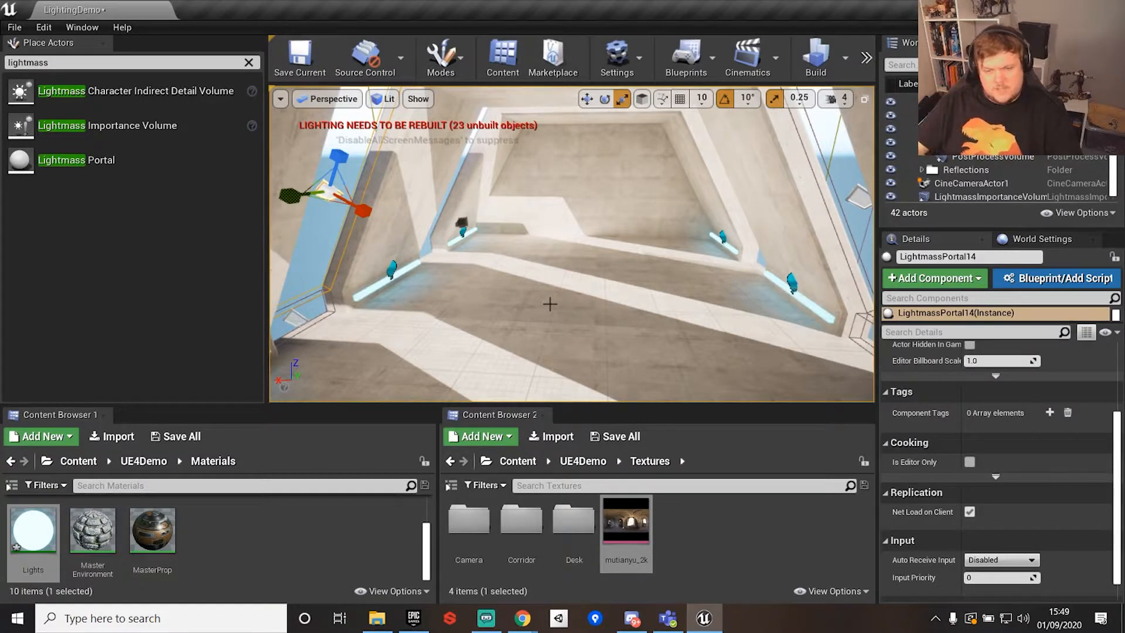
{"action": "left_click_drag", "start_coordinate": [592, 284], "coordinate": [601, 375]}
{"action": "right_click_drag", "start_coordinate": [595, 256], "coordinate": [595, 256]}
{"action": "key", "text": "g"}
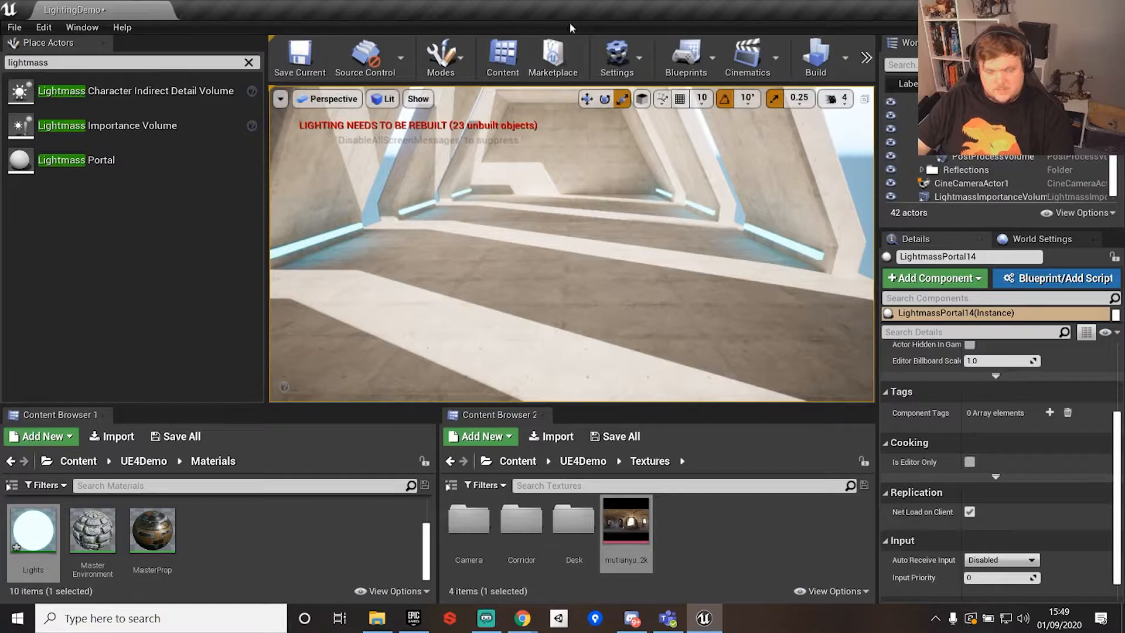
Select the Light Source directional light and review its intensity, colour and temperature settings
{"action": "scroll", "coordinate": [960, 172], "scroll_direction": "up", "scroll_amount": 5}
{"action": "scroll", "coordinate": [961, 170], "scroll_direction": "up", "scroll_amount": 2}
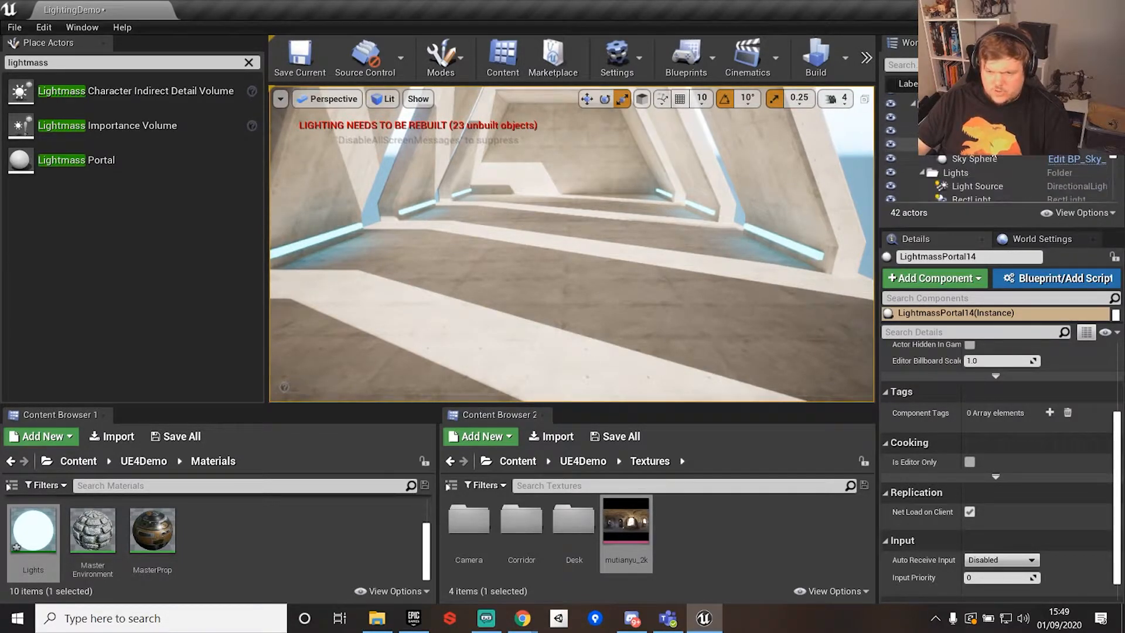
{"action": "scroll", "coordinate": [982, 163], "scroll_direction": "down", "scroll_amount": 2}
{"action": "left_click", "coordinate": [977, 163]}
{"action": "scroll", "coordinate": [1032, 459], "scroll_direction": "up", "scroll_amount": 3}
{"action": "scroll", "coordinate": [1033, 458], "scroll_direction": "down", "scroll_amount": 3}
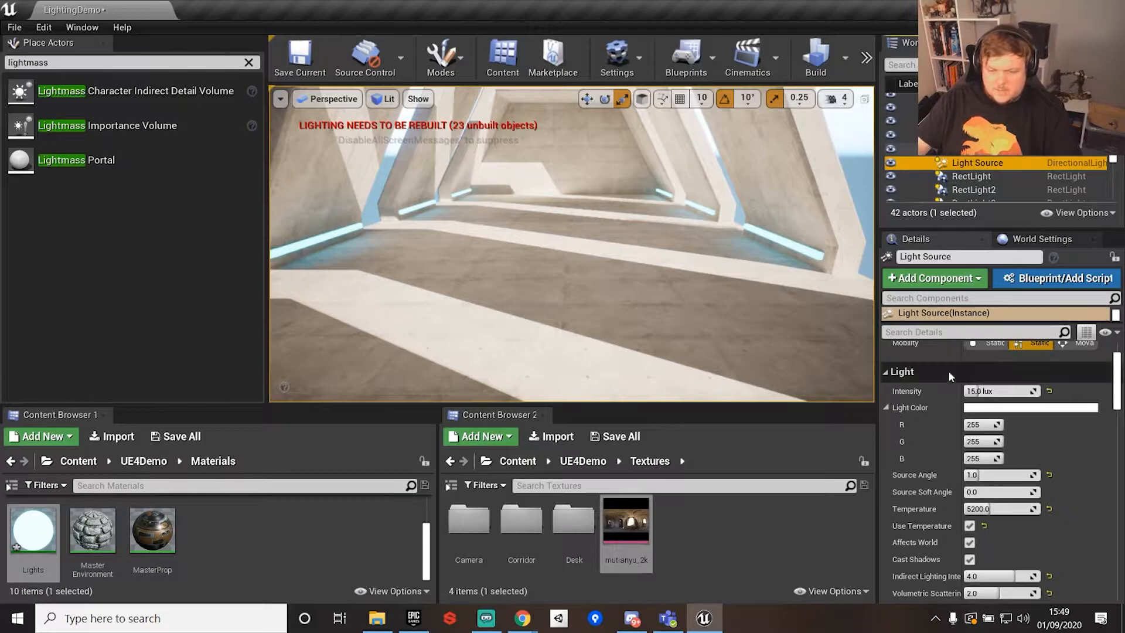
{"action": "scroll", "coordinate": [1017, 410], "scroll_direction": "up", "scroll_amount": 2}
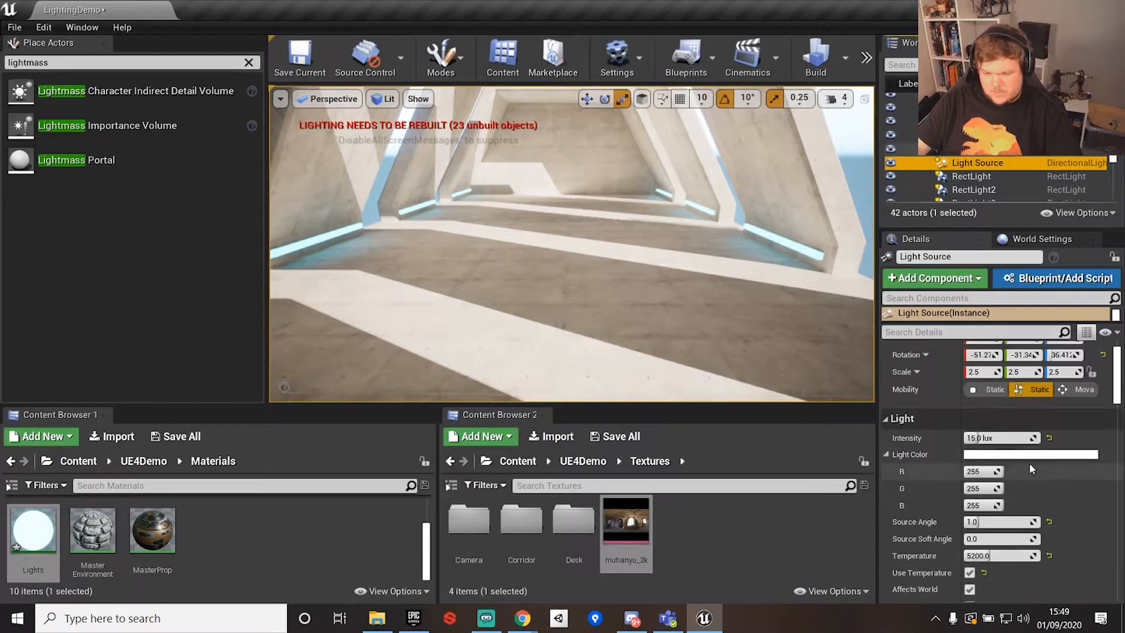
Show the Lightmass settings in World Settings and widen that area until the setting names are readable
{"action": "left_click", "coordinate": [1032, 239]}
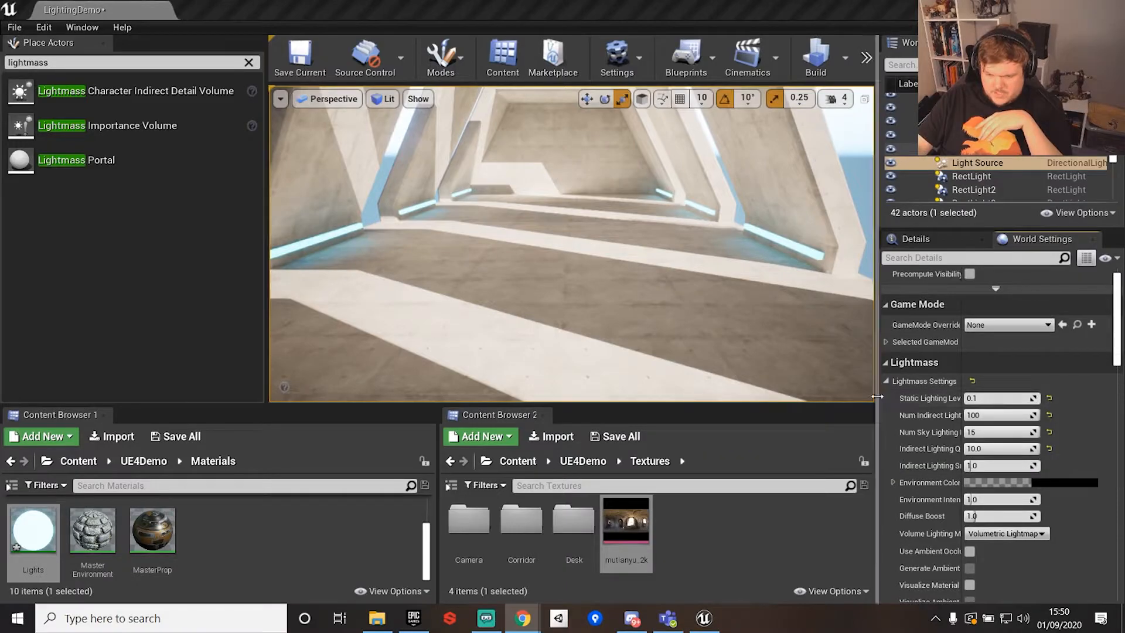
{"action": "left_click_drag", "start_coordinate": [809, 395], "coordinate": [797, 395]}
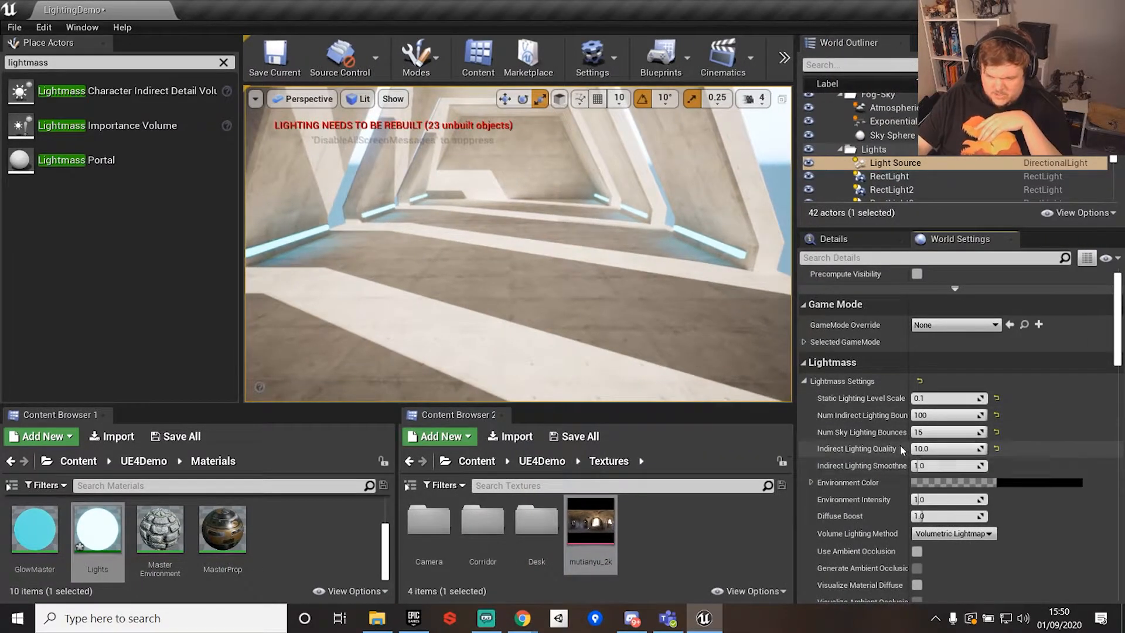
{"action": "mouse_move", "coordinate": [869, 445]}
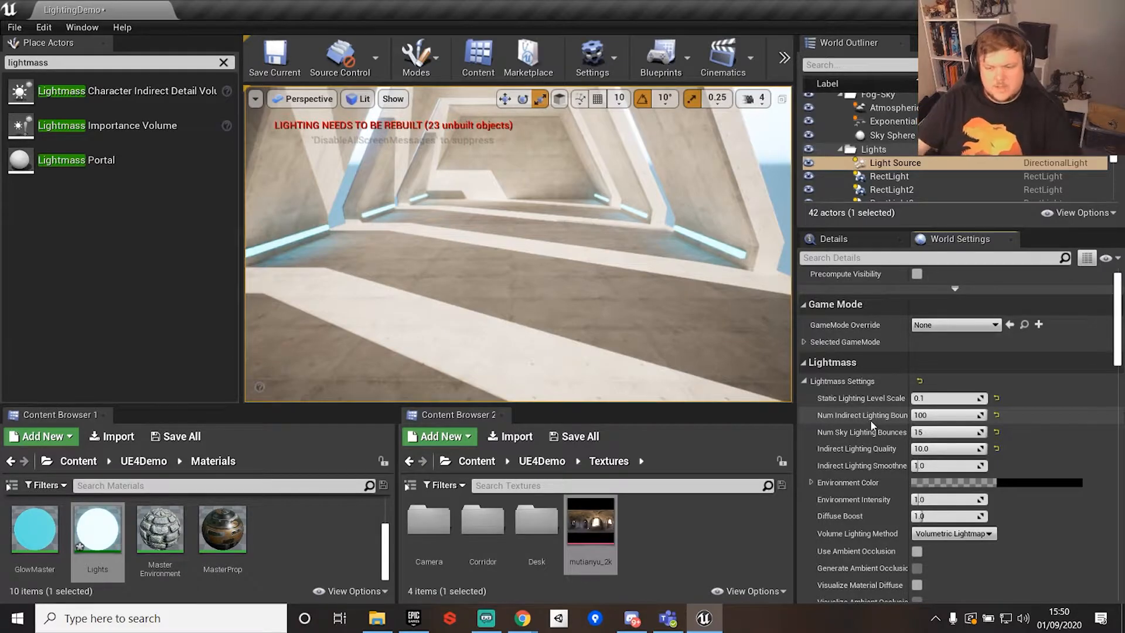
Set the number of indirect lighting bounces to 5 in the Lightmass settings
{"action": "left_click", "coordinate": [961, 414]}
{"action": "type", "text": "5"}
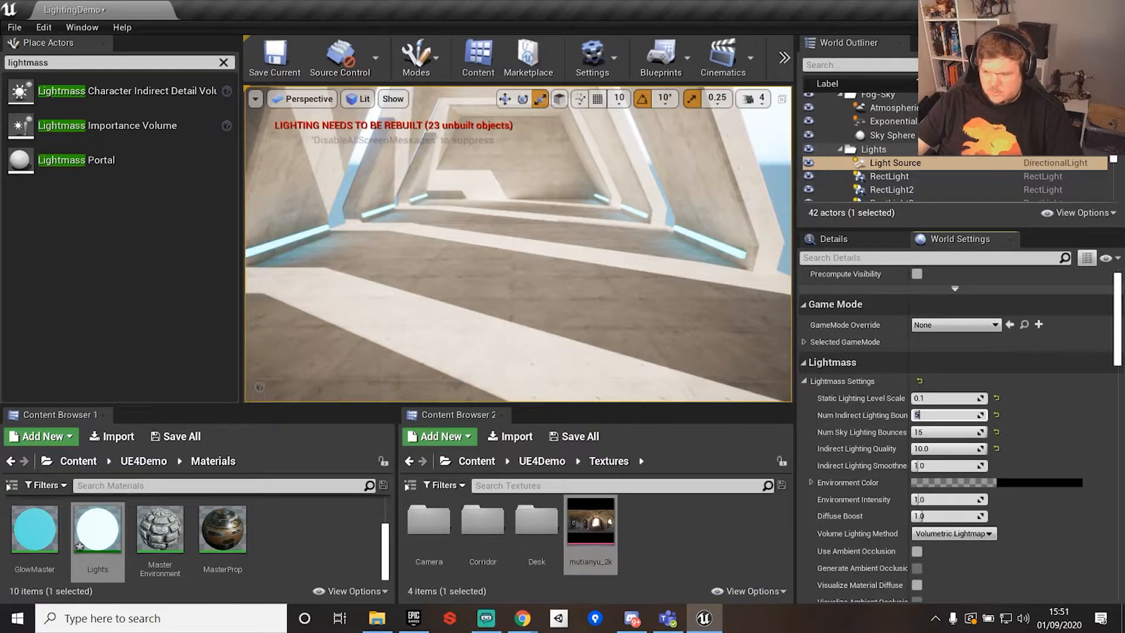
{"action": "left_click", "coordinate": [941, 398]}
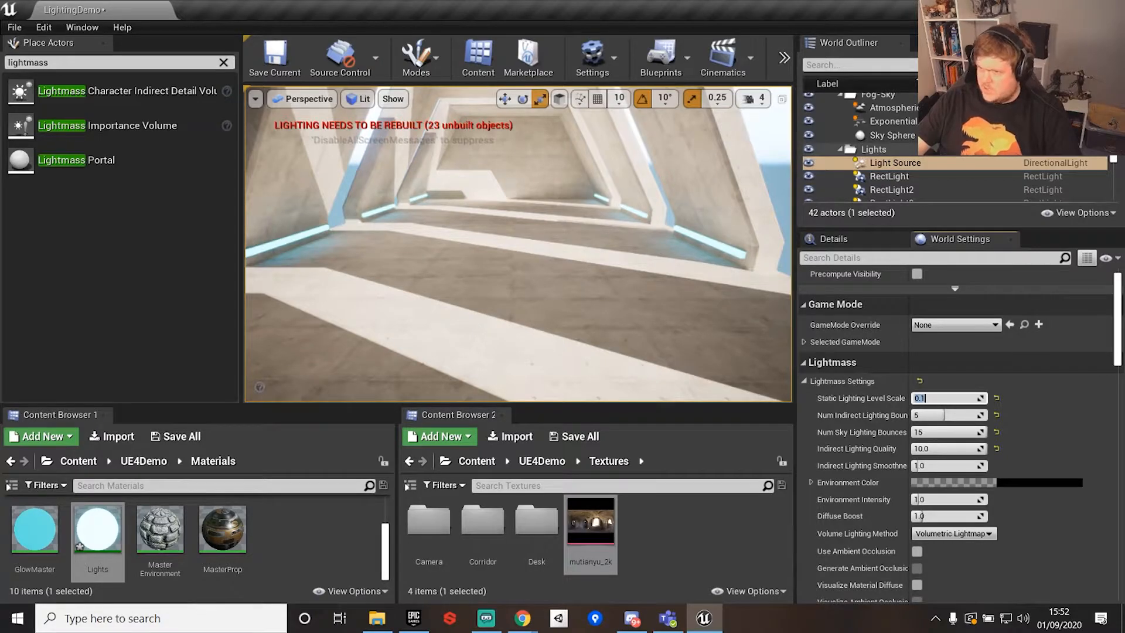
Switch to the Unreal Engine lighting article in Chrome and compare the Static Lighting Level Scale examples from 1 down to 0.1
{"action": "left_click_drag", "start_coordinate": [1124, 243], "coordinate": [37, 4]}
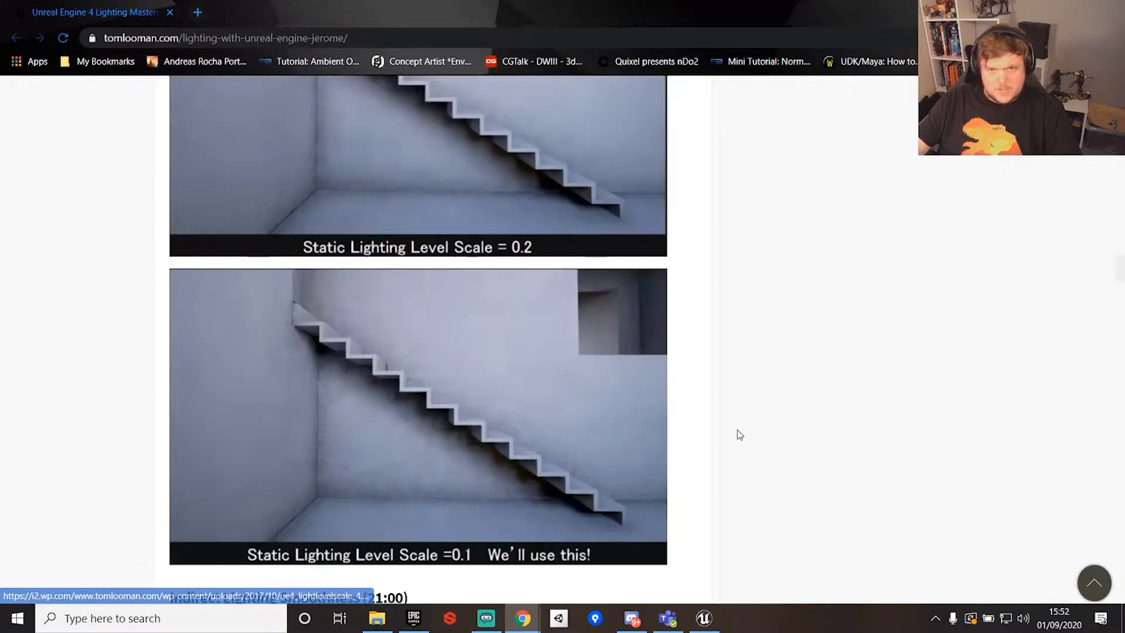
{"action": "scroll", "coordinate": [470, 394], "scroll_direction": "down", "scroll_amount": 2}
{"action": "scroll", "coordinate": [472, 393], "scroll_direction": "up", "scroll_amount": 15}
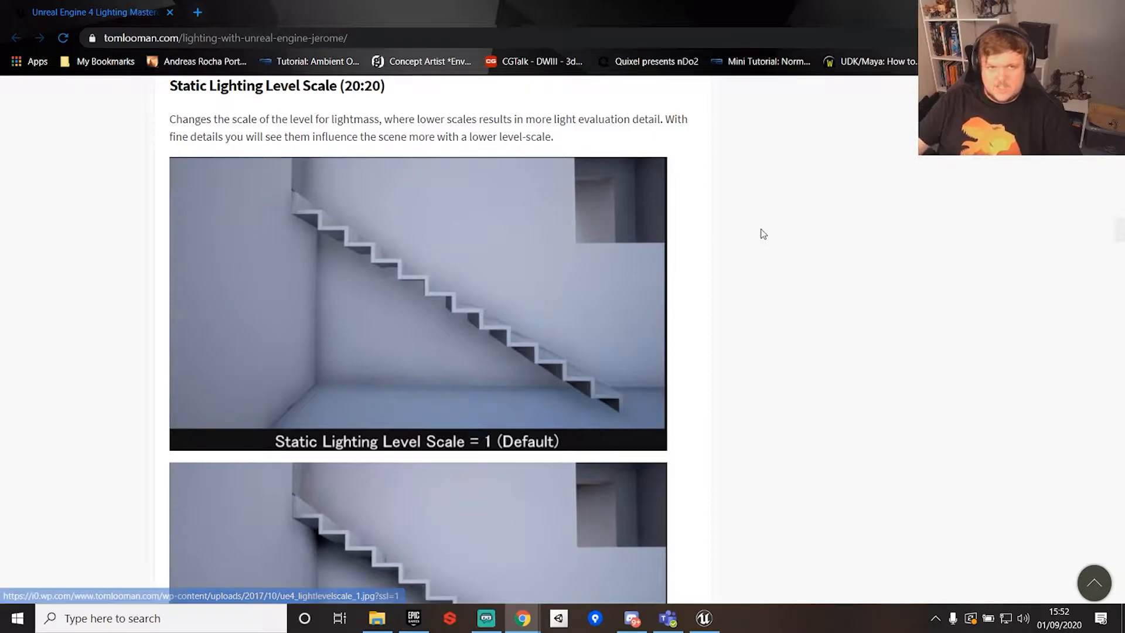
{"action": "scroll", "coordinate": [552, 126], "scroll_direction": "down", "scroll_amount": 5}
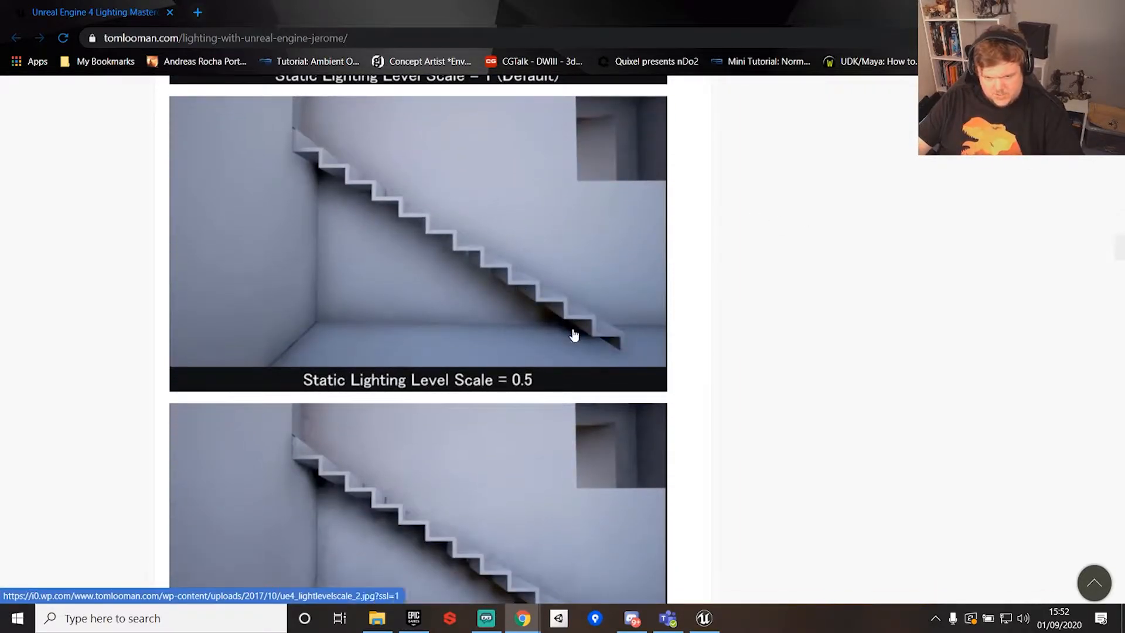
{"action": "scroll", "coordinate": [462, 287], "scroll_direction": "down", "scroll_amount": 3}
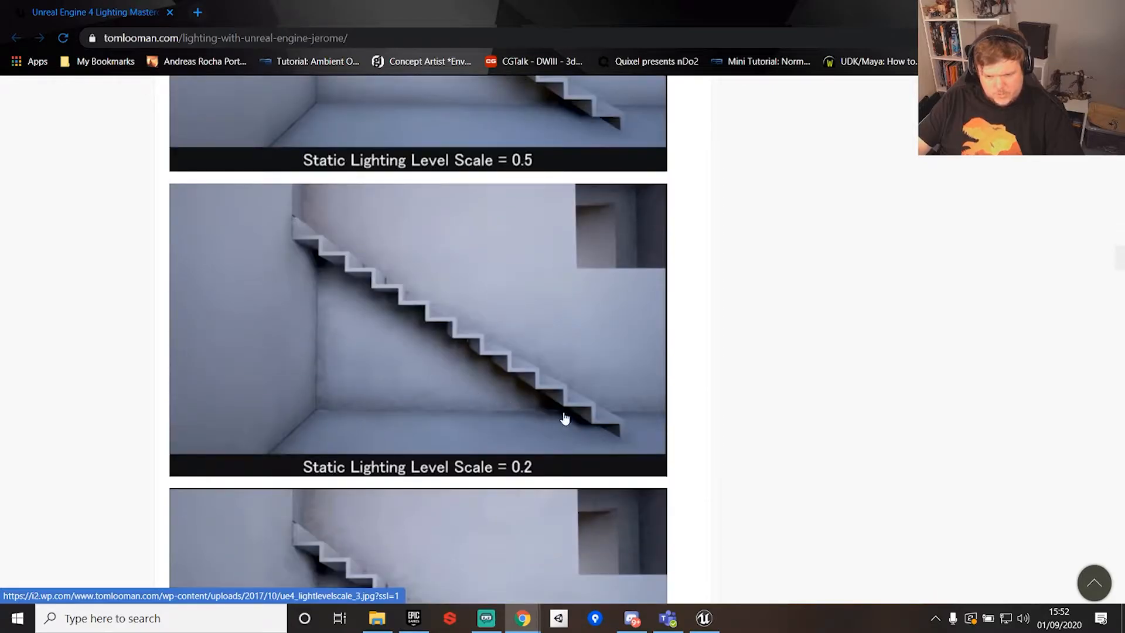
{"action": "scroll", "coordinate": [502, 422], "scroll_direction": "down", "scroll_amount": 6}
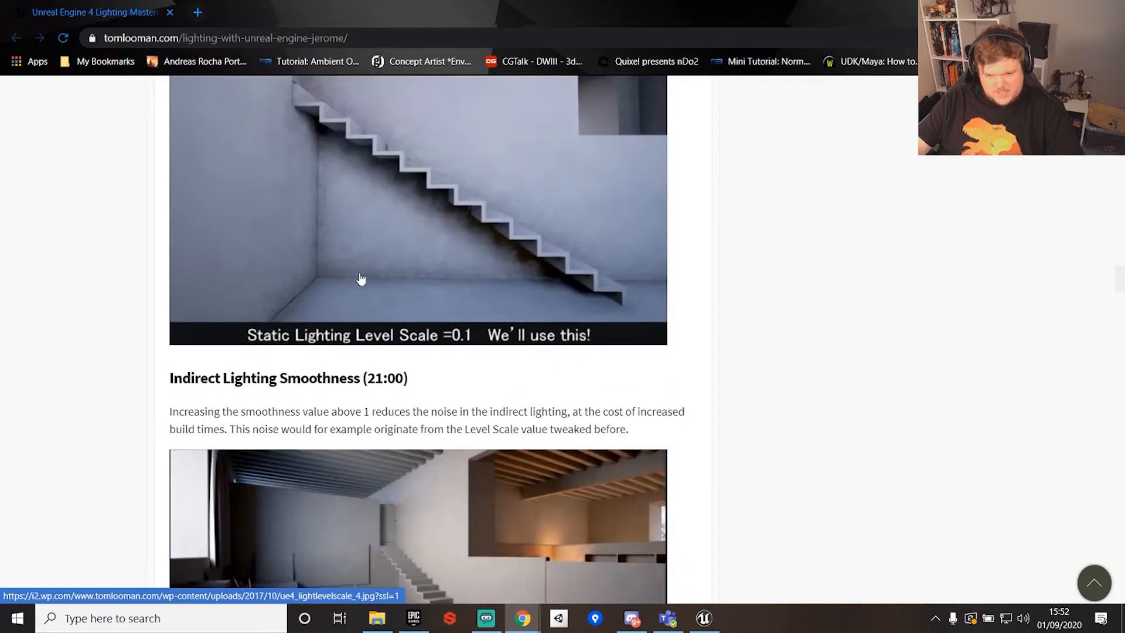
Read the article's sections on Indirect Lighting Smoothness, Indirect Lighting Quality and the level scale formula, and return to Unreal Engine
{"action": "scroll", "coordinate": [397, 266], "scroll_direction": "down", "scroll_amount": 2}
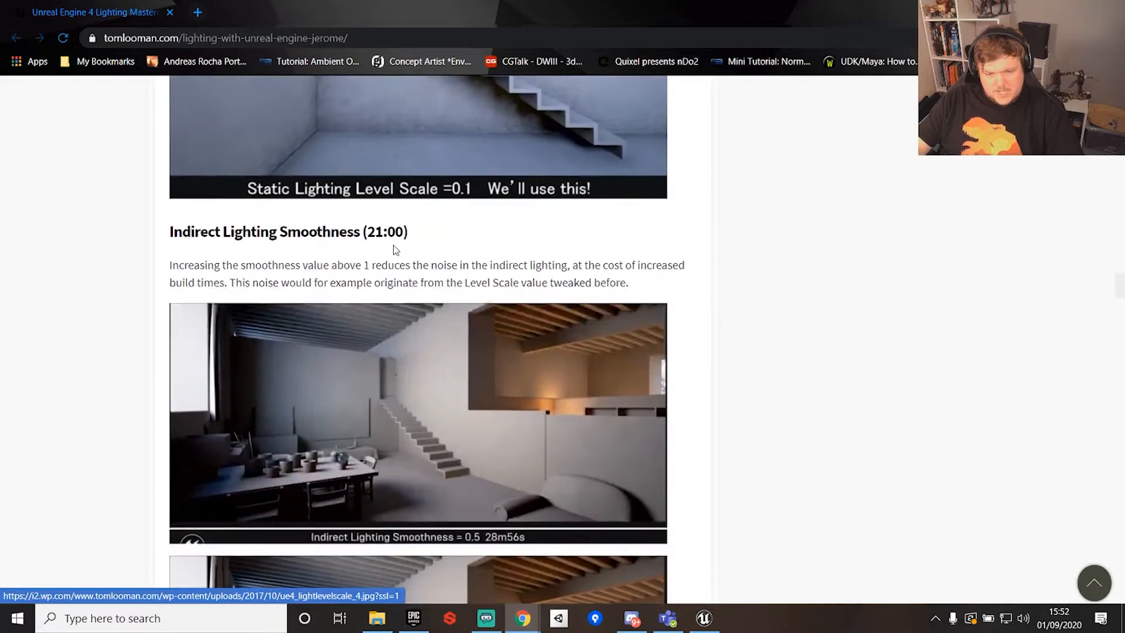
{"action": "scroll", "coordinate": [395, 250], "scroll_direction": "down", "scroll_amount": 1}
{"action": "scroll", "coordinate": [417, 216], "scroll_direction": "down", "scroll_amount": 8}
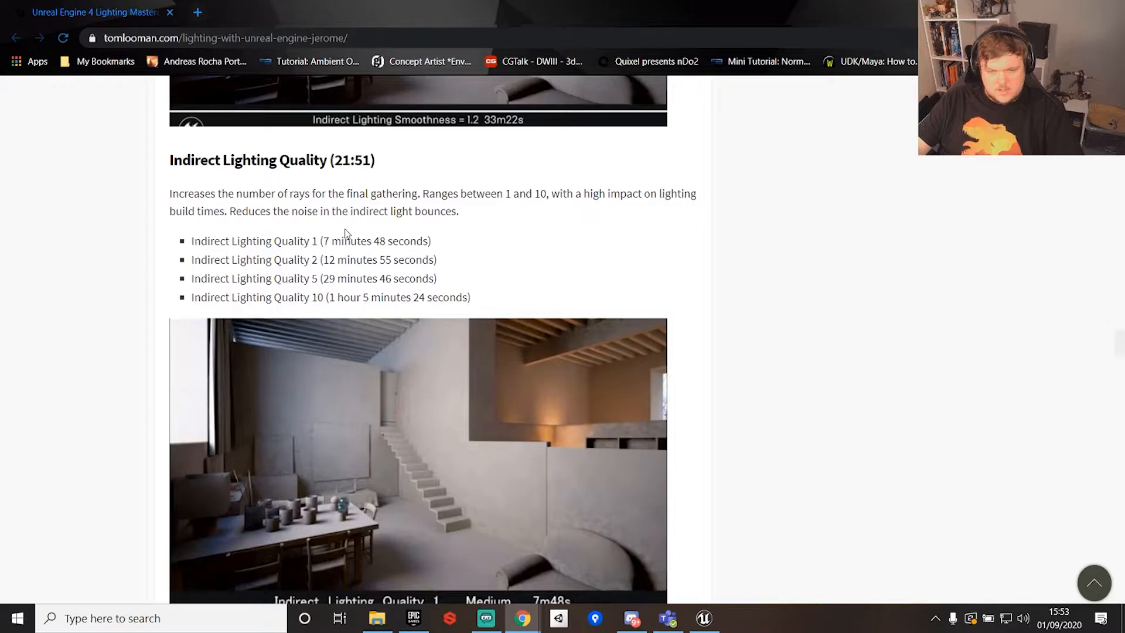
{"action": "scroll", "coordinate": [460, 341], "scroll_direction": "down", "scroll_amount": 16}
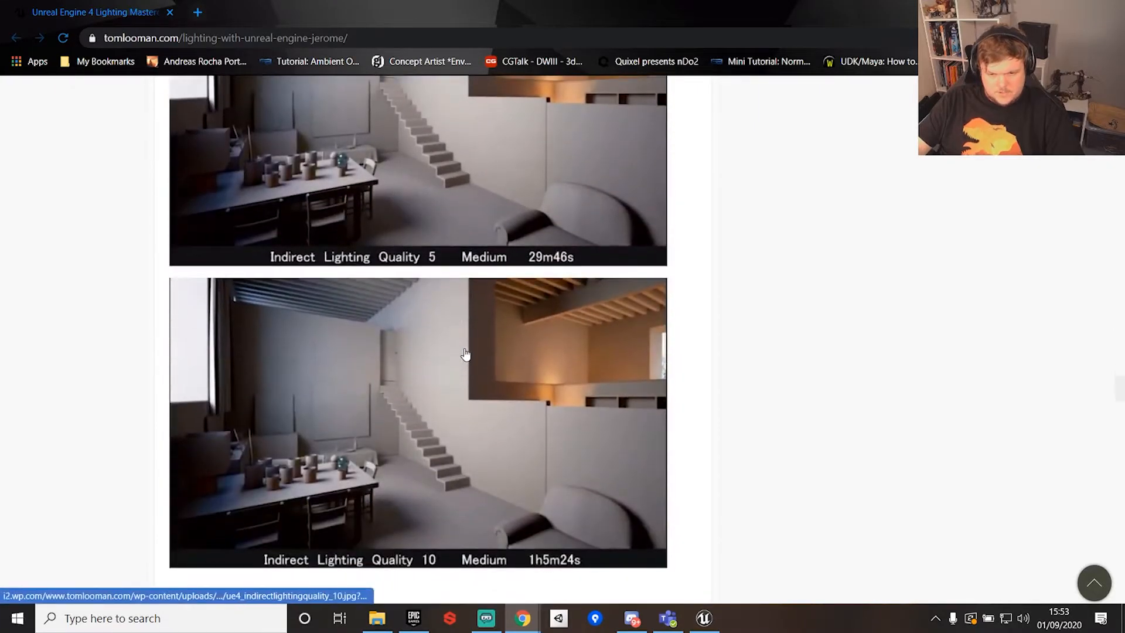
{"action": "scroll", "coordinate": [466, 352], "scroll_direction": "down", "scroll_amount": 6}
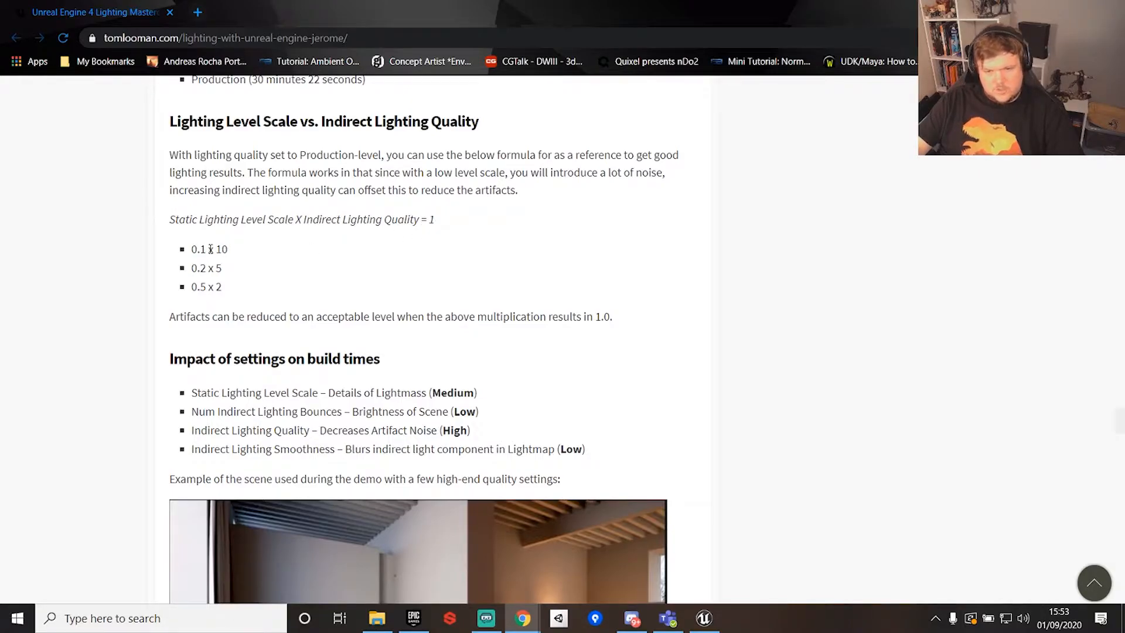
{"action": "key", "text": "alt+Tab"}
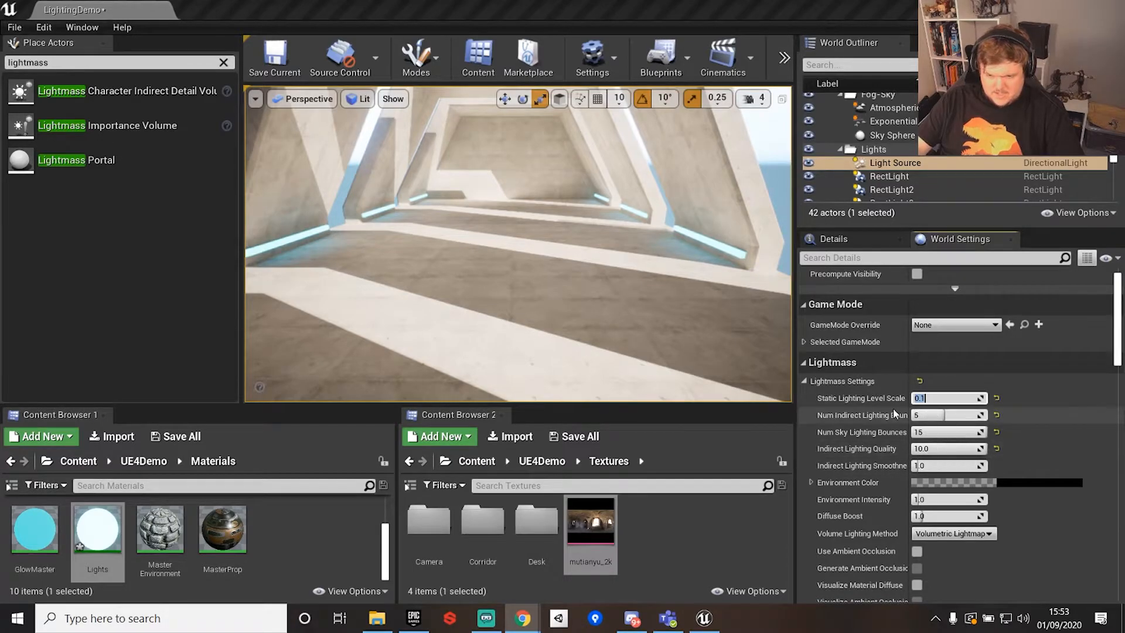
Review the Static Lighting Level Scale and the number of sky lighting bounces in the Lightmass settings
{"action": "left_click", "coordinate": [937, 397]}
{"action": "right_click", "coordinate": [933, 397]}
{"action": "left_click", "coordinate": [938, 395]}
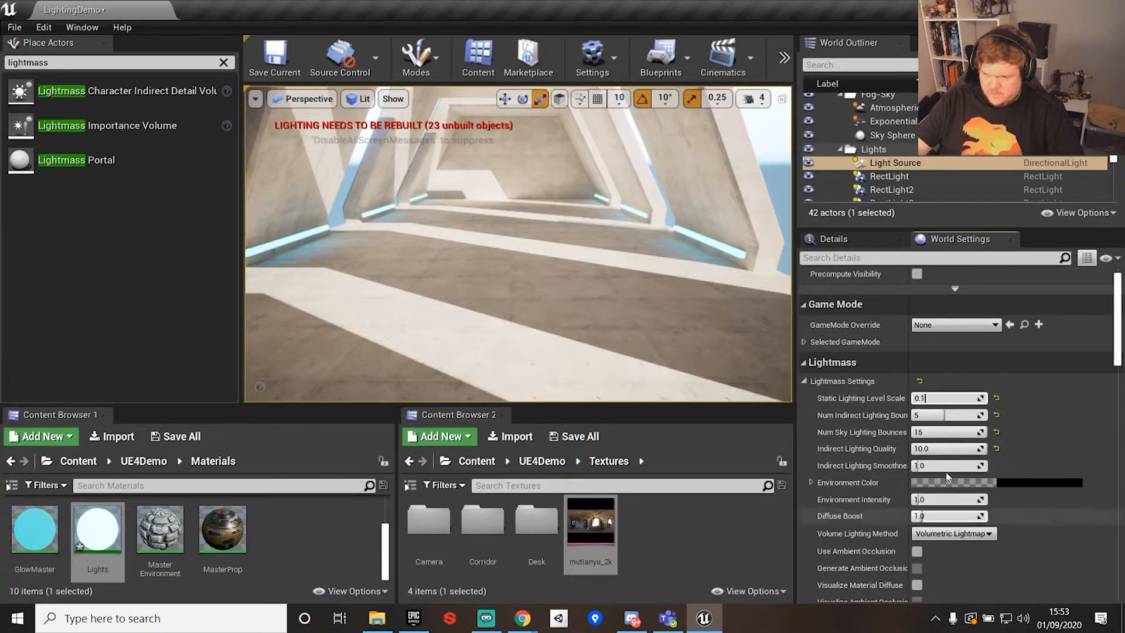
{"action": "scroll", "coordinate": [907, 456], "scroll_direction": "down", "scroll_amount": 2}
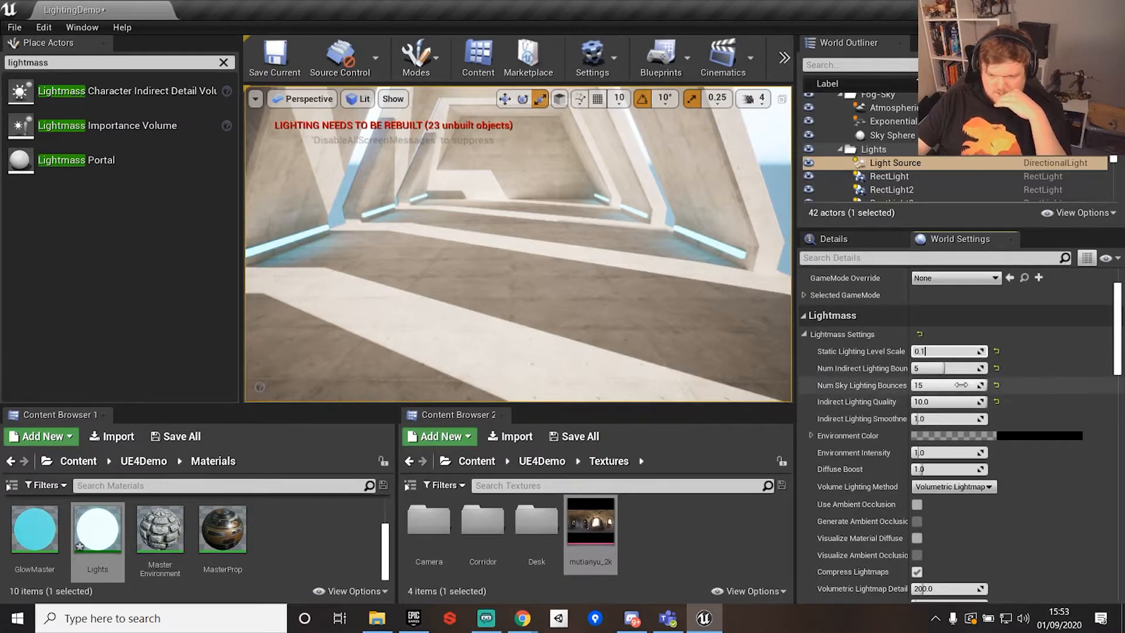
{"action": "left_click", "coordinate": [936, 386]}
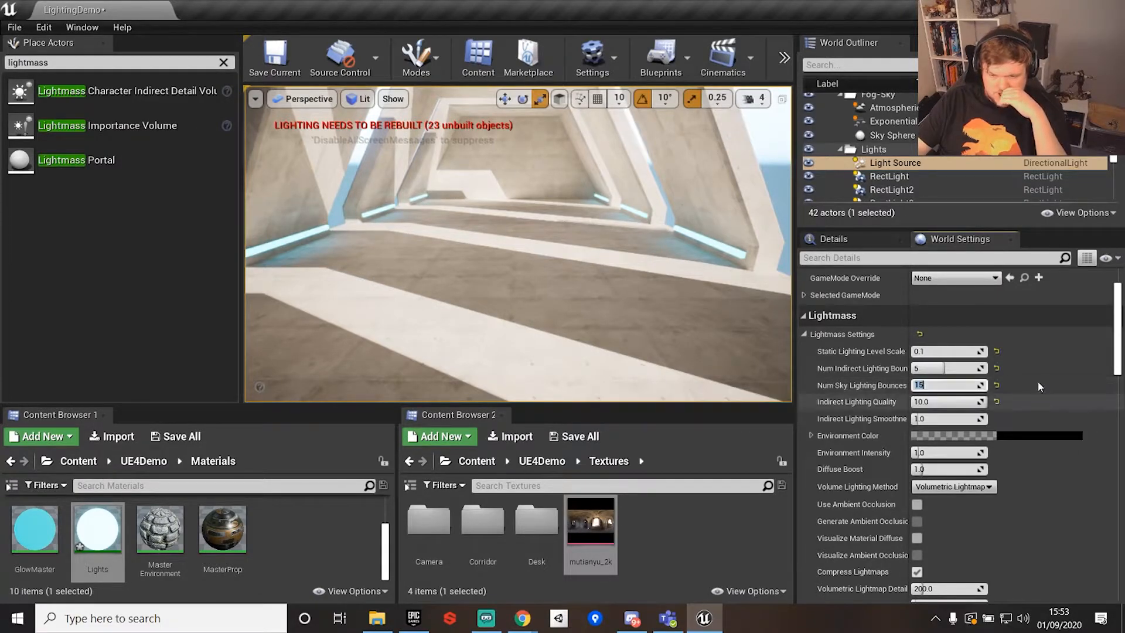
Collapse the list of lightmaps and look through the remaining World Settings
{"action": "scroll", "coordinate": [959, 434], "scroll_direction": "down", "scroll_amount": 3}
{"action": "scroll", "coordinate": [957, 428], "scroll_direction": "down", "scroll_amount": 7}
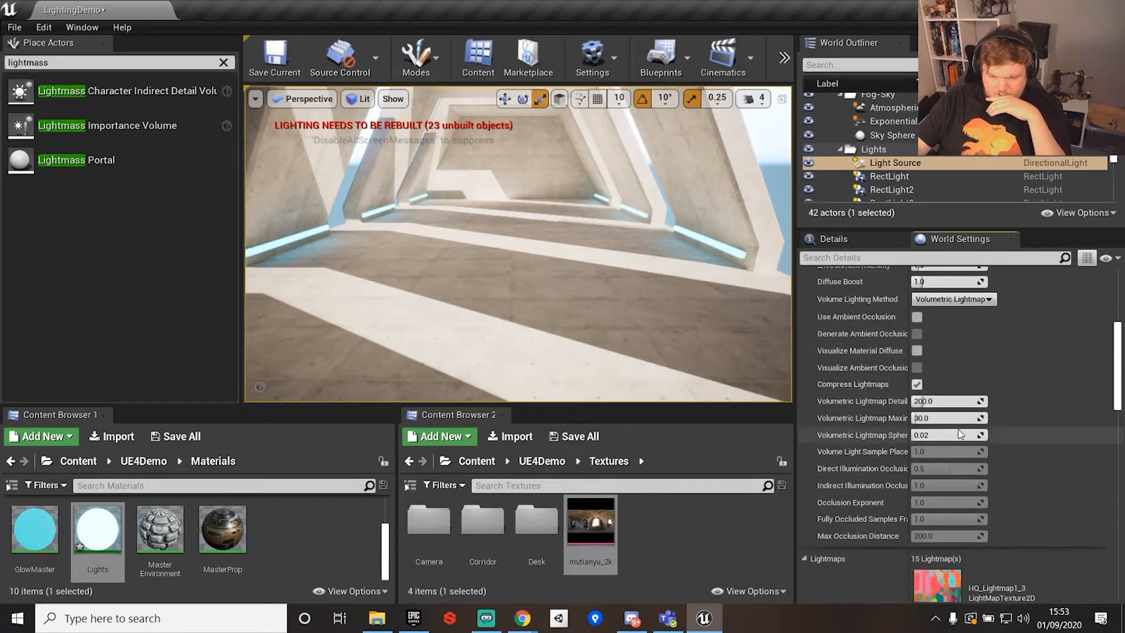
{"action": "left_click", "coordinate": [804, 418]}
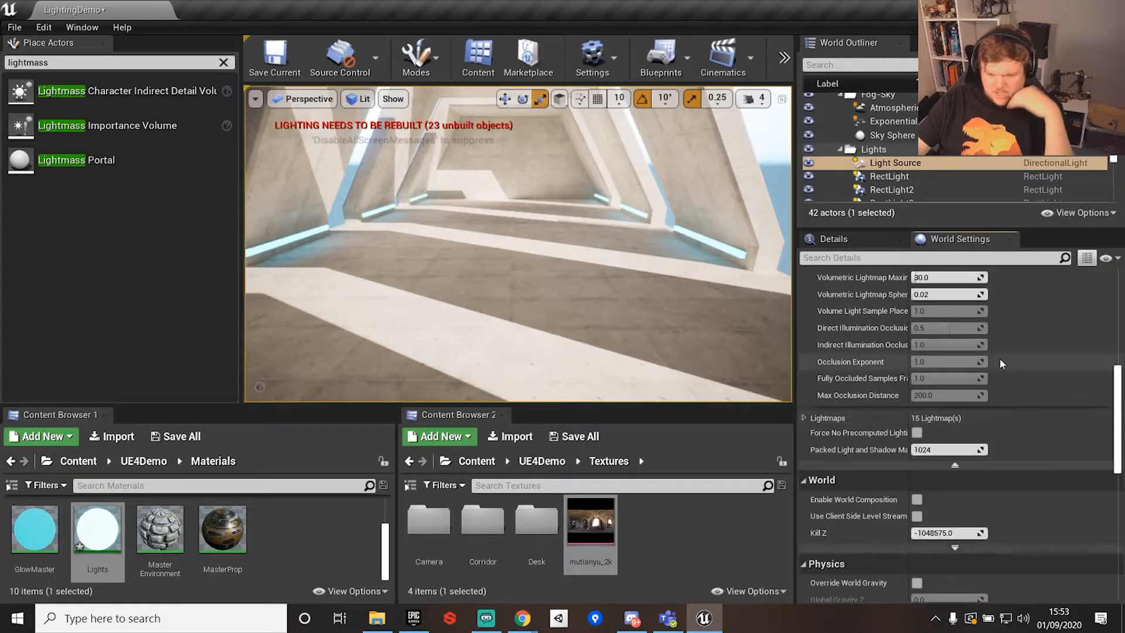
{"action": "scroll", "coordinate": [961, 510], "scroll_direction": "down", "scroll_amount": 8}
{"action": "scroll", "coordinate": [965, 512], "scroll_direction": "down", "scroll_amount": 8}
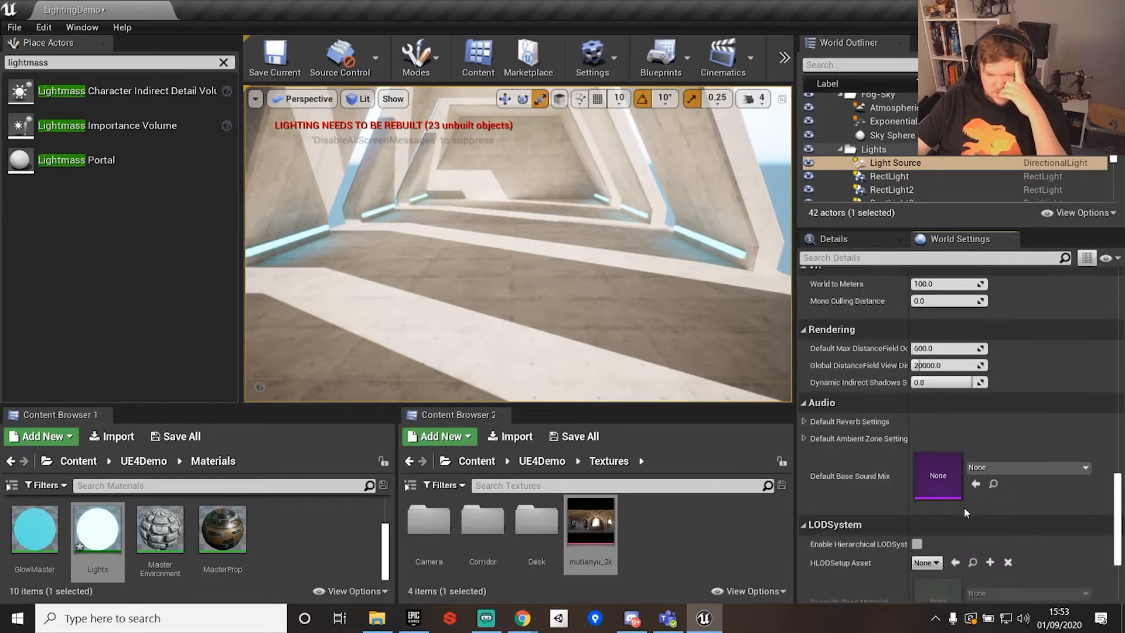
Turn the view toward the corridor's side windows and turn off Game View to show the actor icons
{"action": "left_click", "coordinate": [736, 264]}
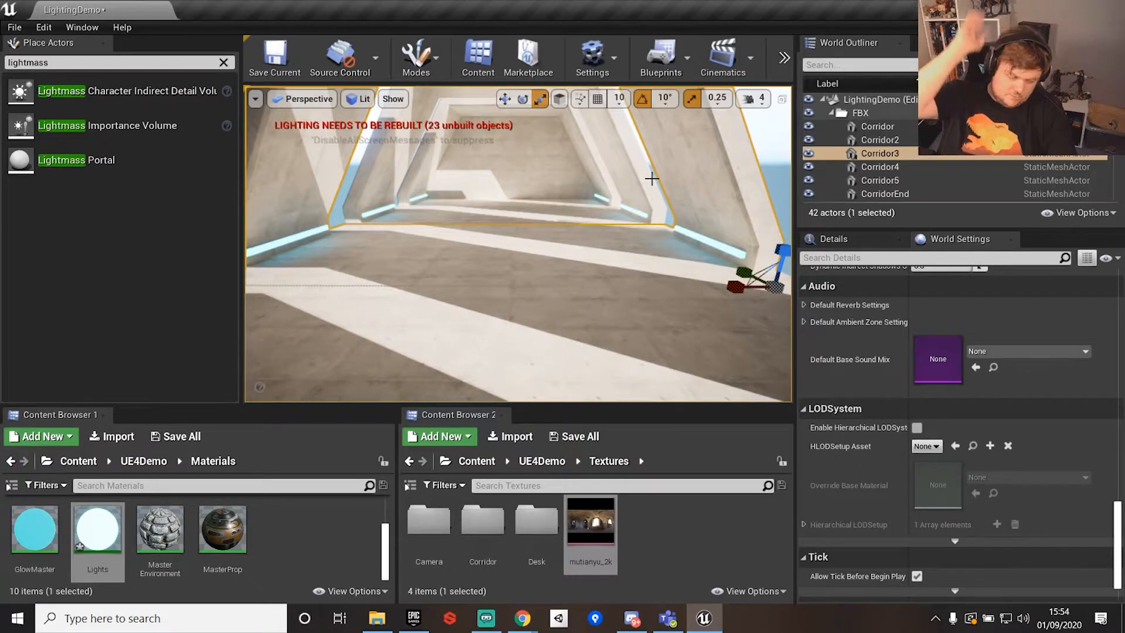
{"action": "right_click_drag", "start_coordinate": [458, 256], "coordinate": [481, 275]}
{"action": "right_click_drag", "start_coordinate": [567, 244], "coordinate": [543, 280]}
{"action": "left_click", "coordinate": [328, 259]}
{"action": "key", "text": "g"}
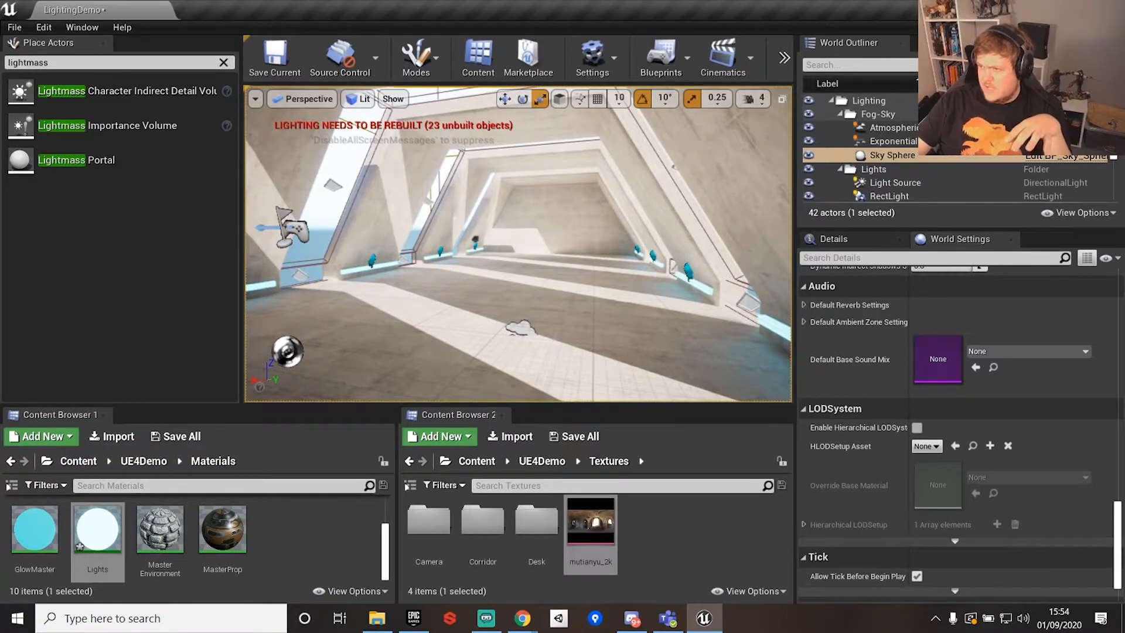
Replace the search for placeable actors with "fog"
{"action": "key", "text": "alt+Tab"}
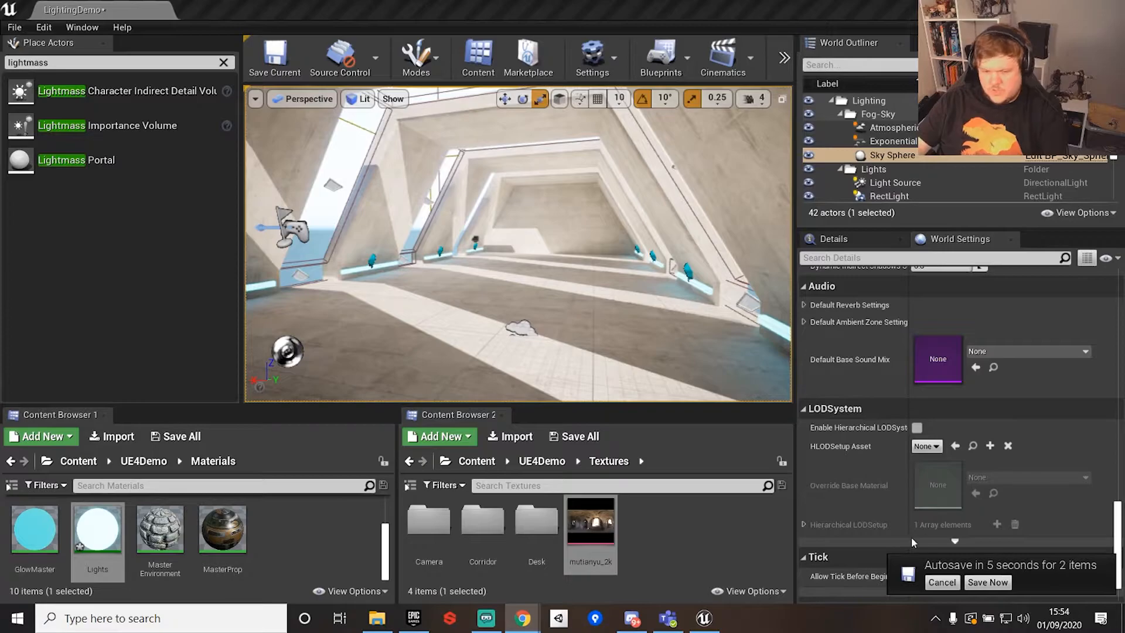
{"action": "left_click", "coordinate": [225, 63]}
{"action": "type", "text": "fog"}
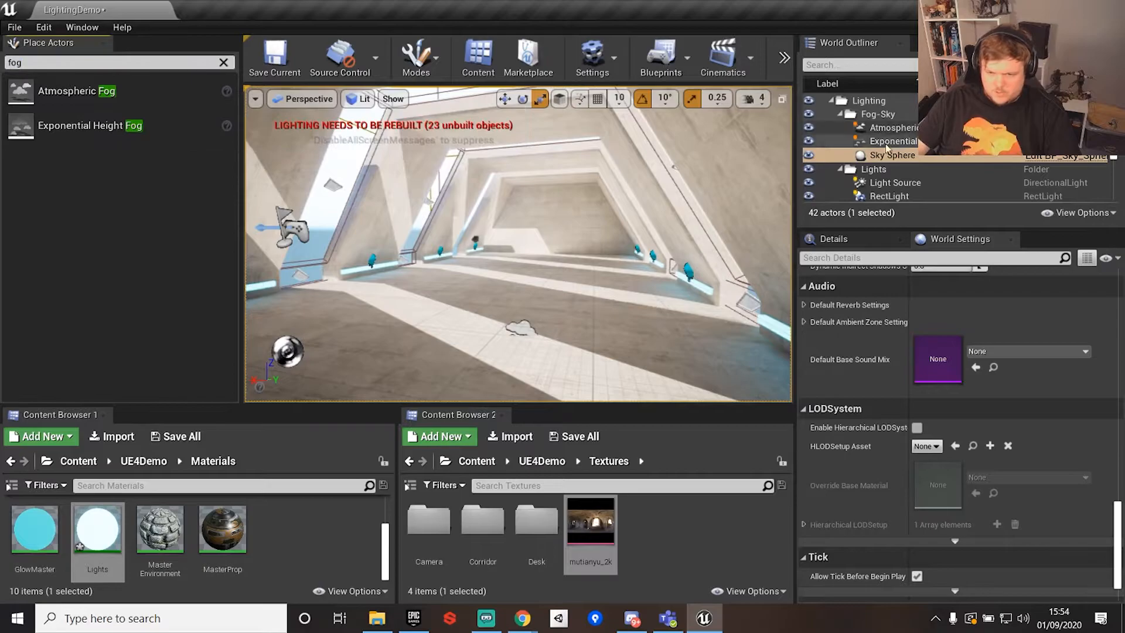
Select the Atmospheric Fog actor and review its atmosphere, sun and ground settings
{"action": "left_click", "coordinate": [897, 127]}
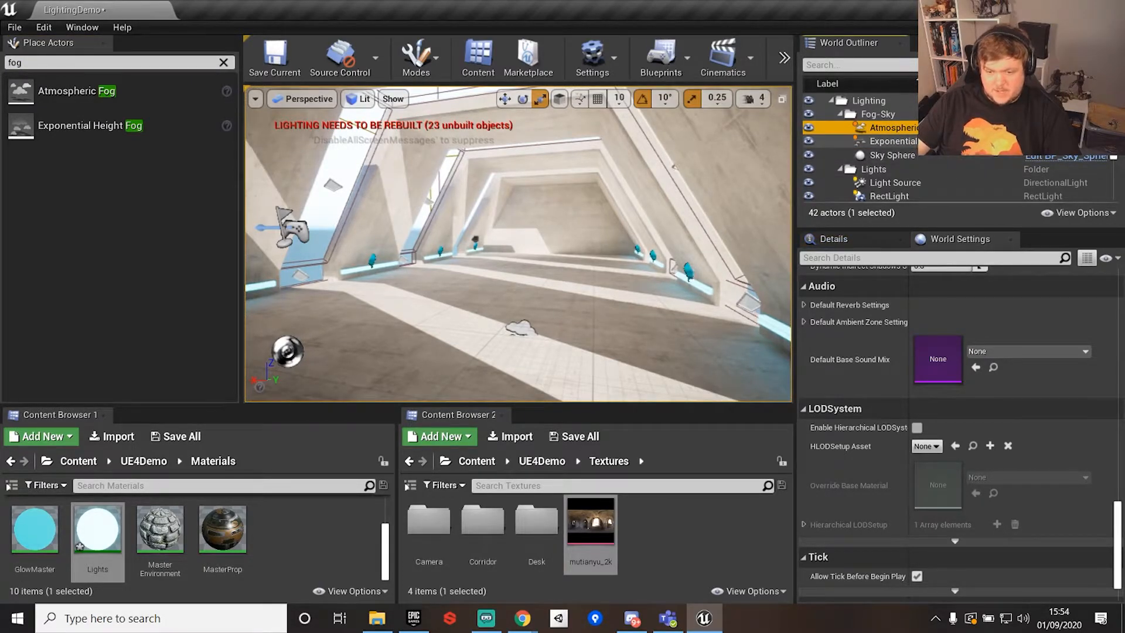
{"action": "left_click", "coordinate": [859, 237]}
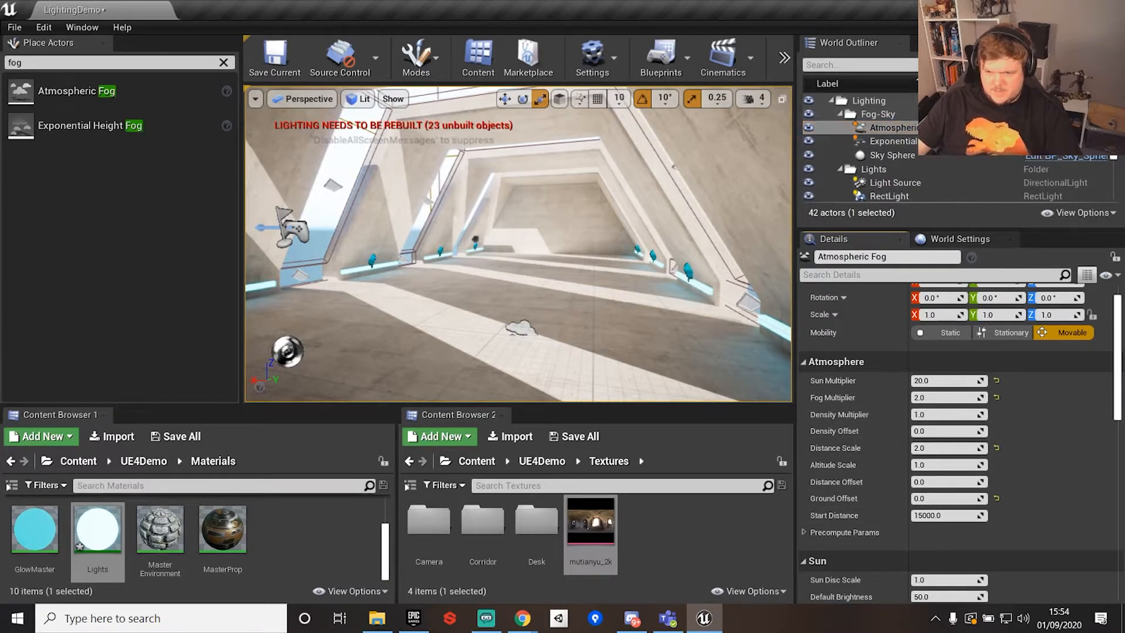
{"action": "left_click", "coordinate": [938, 127]}
{"action": "scroll", "coordinate": [957, 392], "scroll_direction": "down", "scroll_amount": 4}
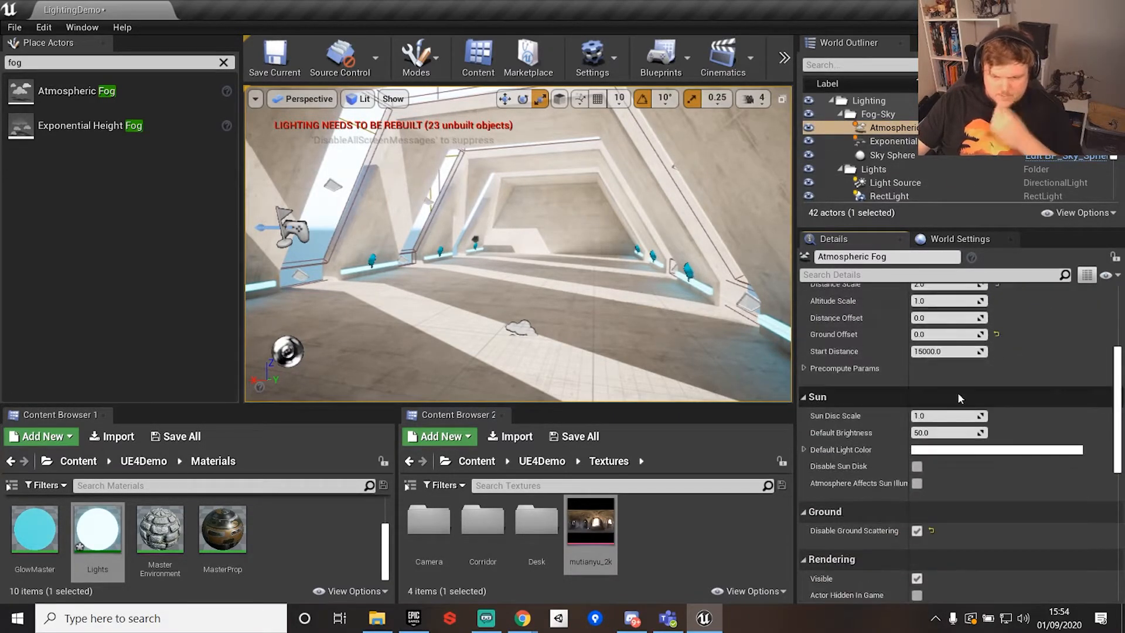
{"action": "scroll", "coordinate": [1007, 518], "scroll_direction": "down", "scroll_amount": 1}
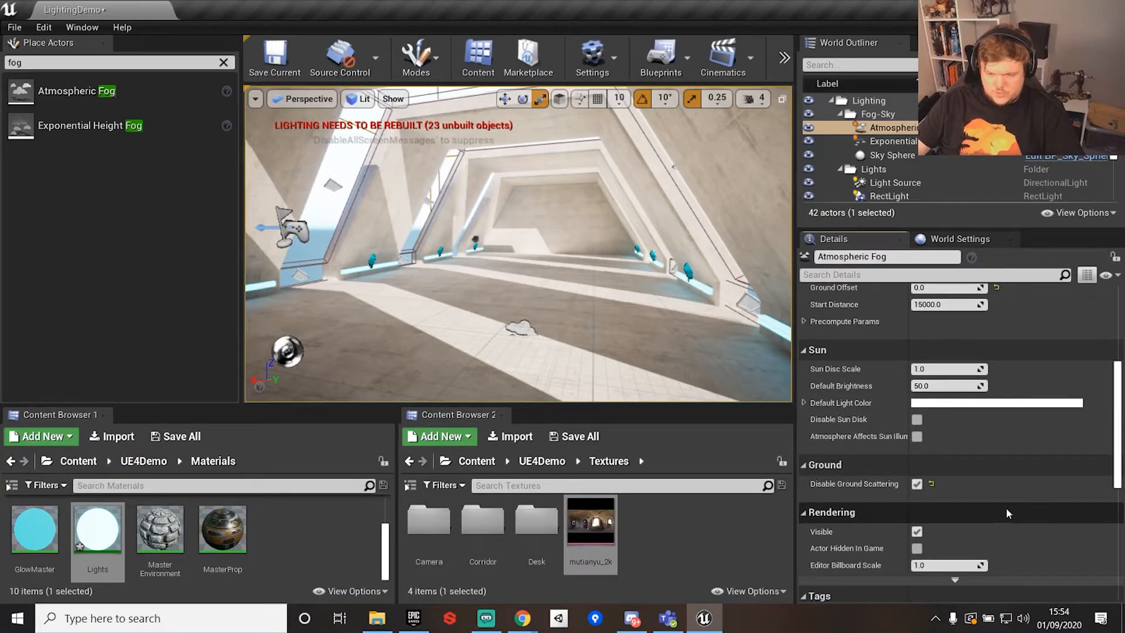
{"action": "scroll", "coordinate": [1006, 507], "scroll_direction": "down", "scroll_amount": 2}
{"action": "scroll", "coordinate": [1006, 504], "scroll_direction": "up", "scroll_amount": 3}
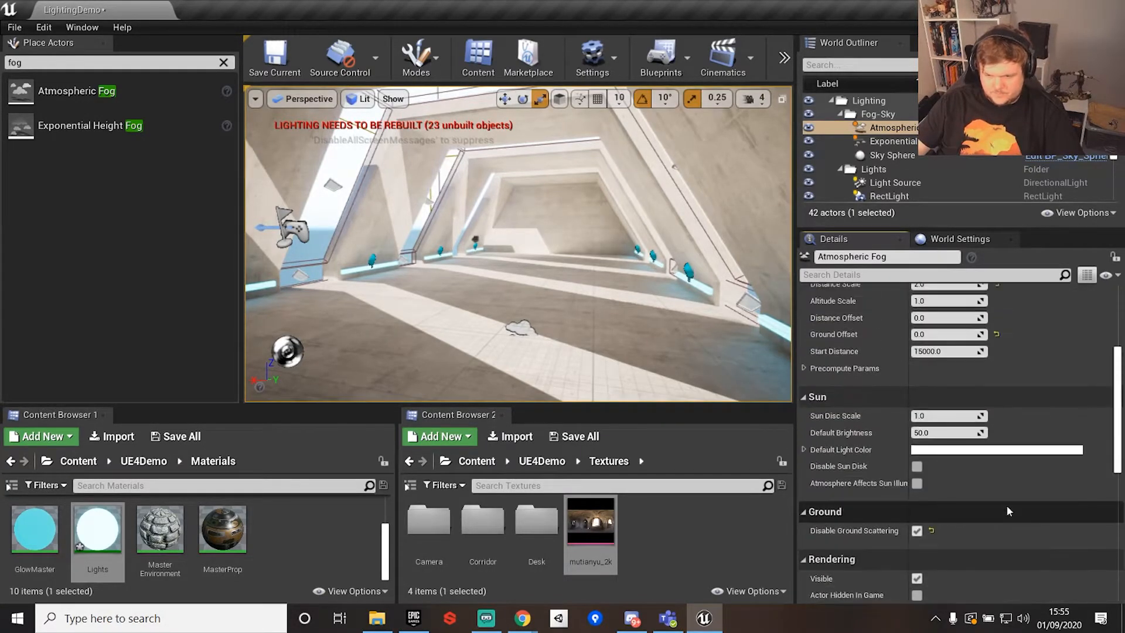
{"action": "scroll", "coordinate": [1007, 504], "scroll_direction": "up", "scroll_amount": 5}
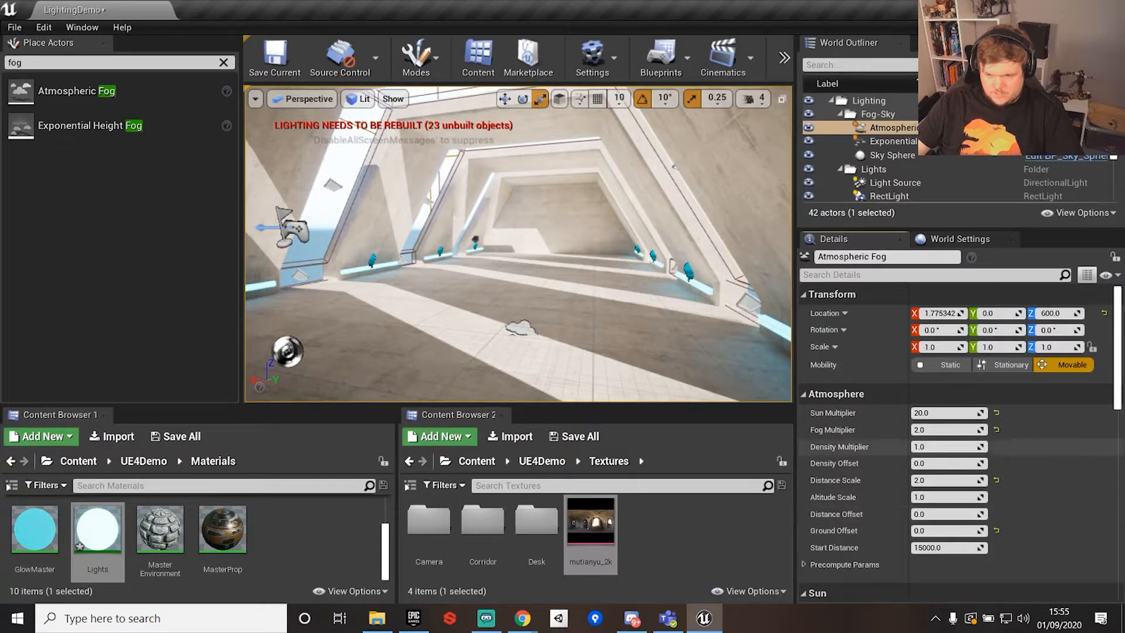
Select the Exponential Height Fog actor and review its density, falloff and inscattering settings
{"action": "left_click", "coordinate": [893, 141]}
{"action": "scroll", "coordinate": [874, 505], "scroll_direction": "down", "scroll_amount": 2}
{"action": "scroll", "coordinate": [875, 506], "scroll_direction": "up", "scroll_amount": 1}
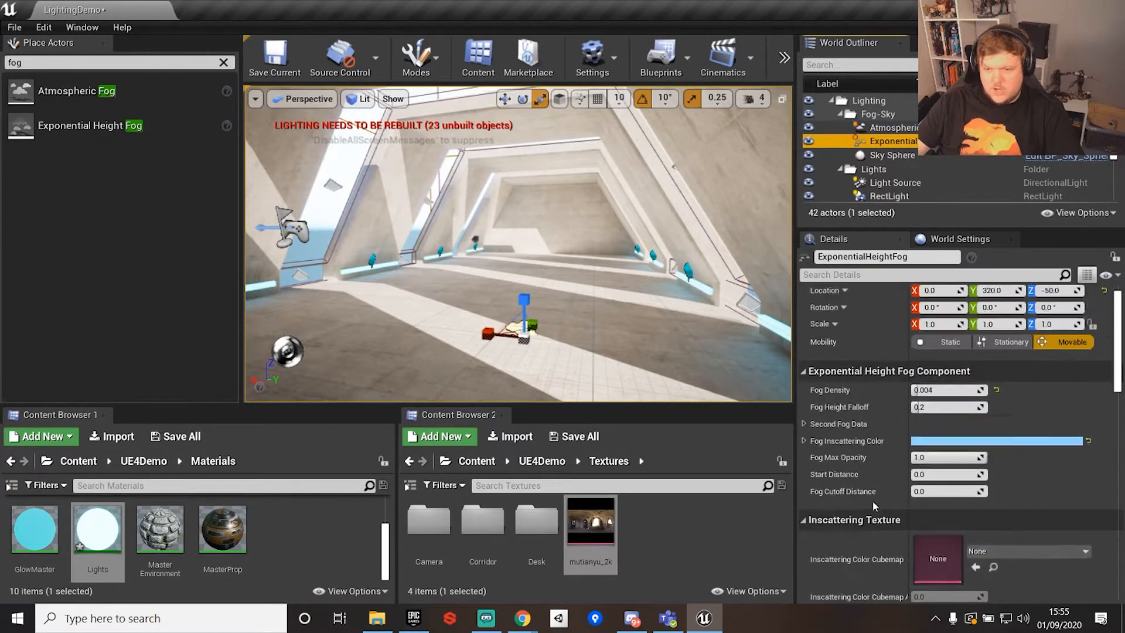
{"action": "scroll", "coordinate": [875, 505], "scroll_direction": "up", "scroll_amount": 1}
Go back to the Atmospheric Fog actor and switch its Visible option off and on to compare the effect
{"action": "left_click", "coordinate": [892, 128]}
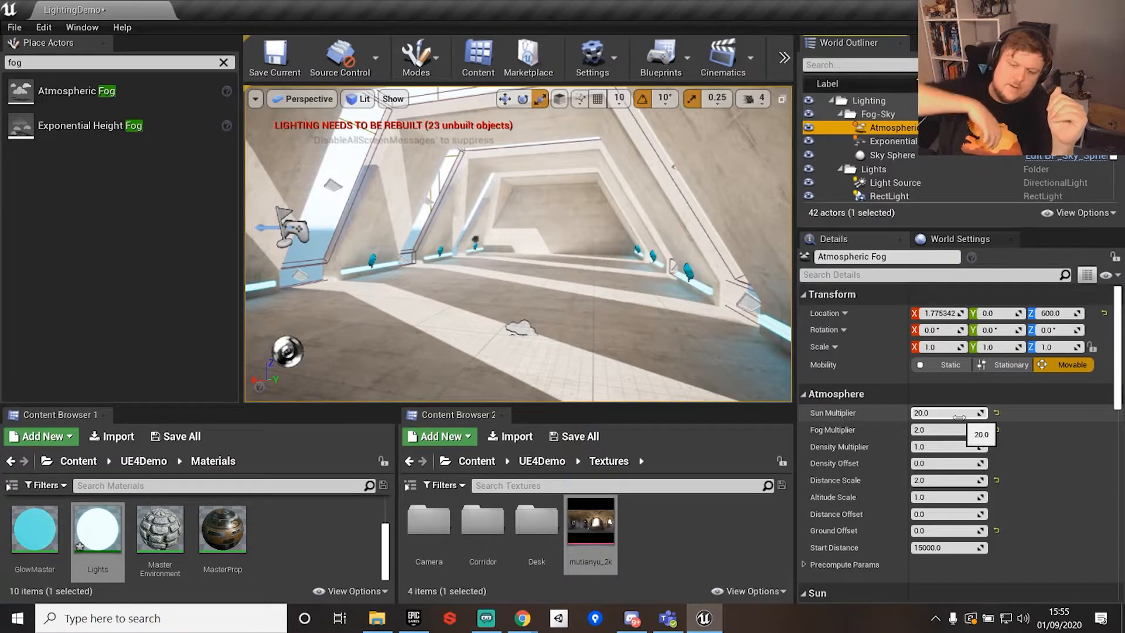
{"action": "scroll", "coordinate": [959, 417], "scroll_direction": "down", "scroll_amount": 5}
{"action": "left_click", "coordinate": [916, 564]}
{"action": "scroll", "coordinate": [919, 565], "scroll_direction": "down", "scroll_amount": 10}
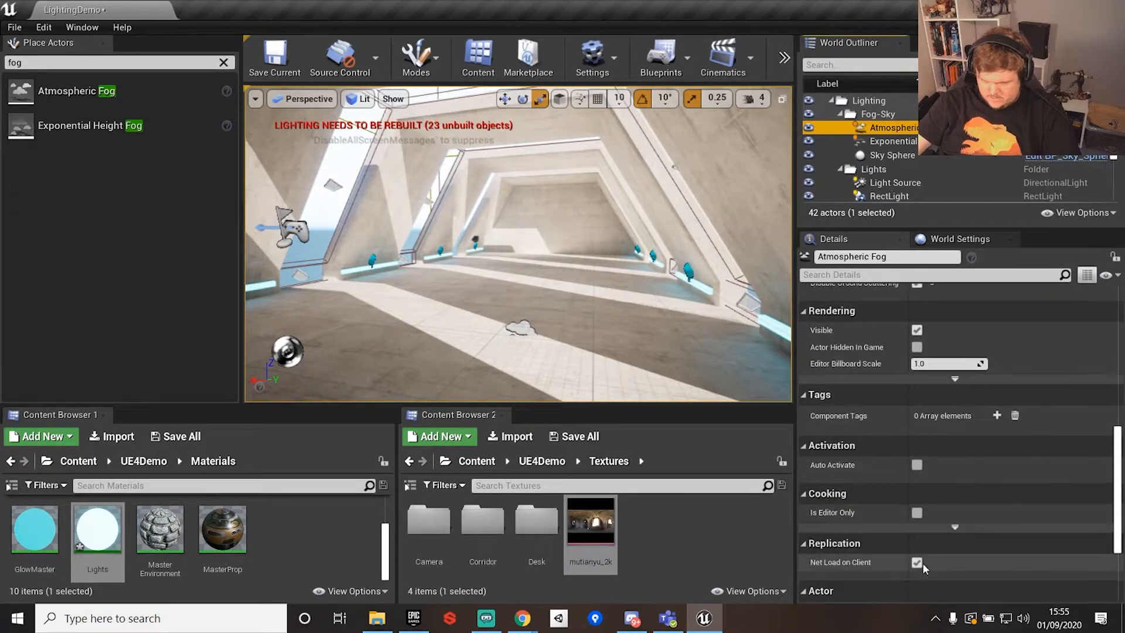
{"action": "scroll", "coordinate": [921, 563], "scroll_direction": "down", "scroll_amount": 2}
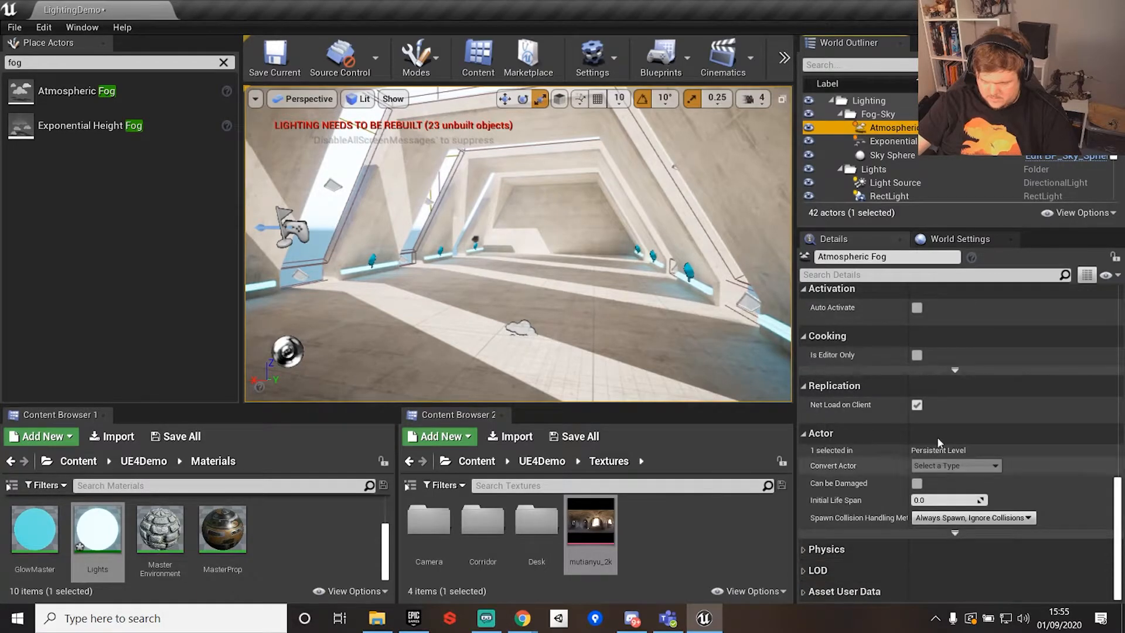
{"action": "scroll", "coordinate": [932, 490], "scroll_direction": "up", "scroll_amount": 3}
{"action": "scroll", "coordinate": [933, 487], "scroll_direction": "up", "scroll_amount": 3}
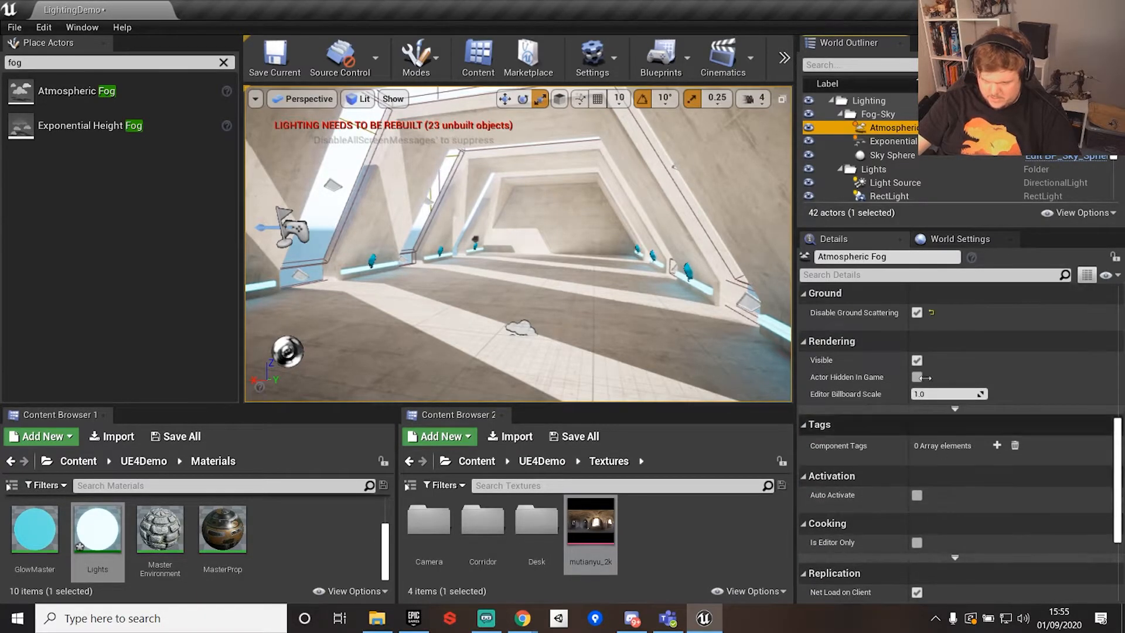
{"action": "left_click", "coordinate": [917, 359]}
{"action": "left_click", "coordinate": [917, 360]}
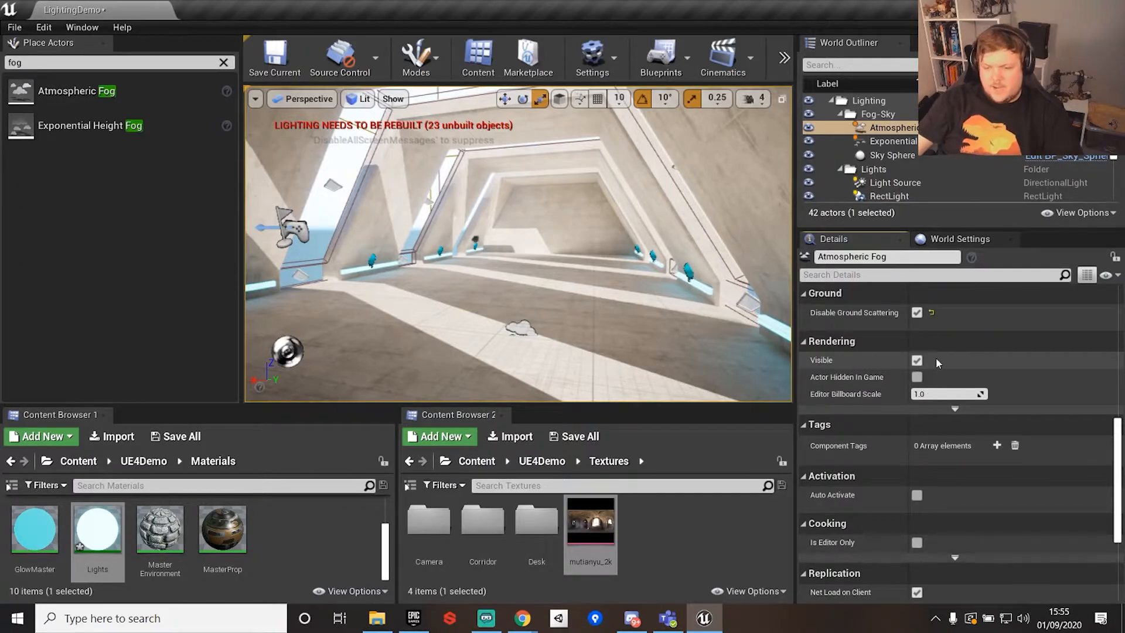
Select the Exponential Height Fog actor again, tilt the corridor view and examine its volumetric and main fog settings
{"action": "left_click", "coordinate": [896, 142]}
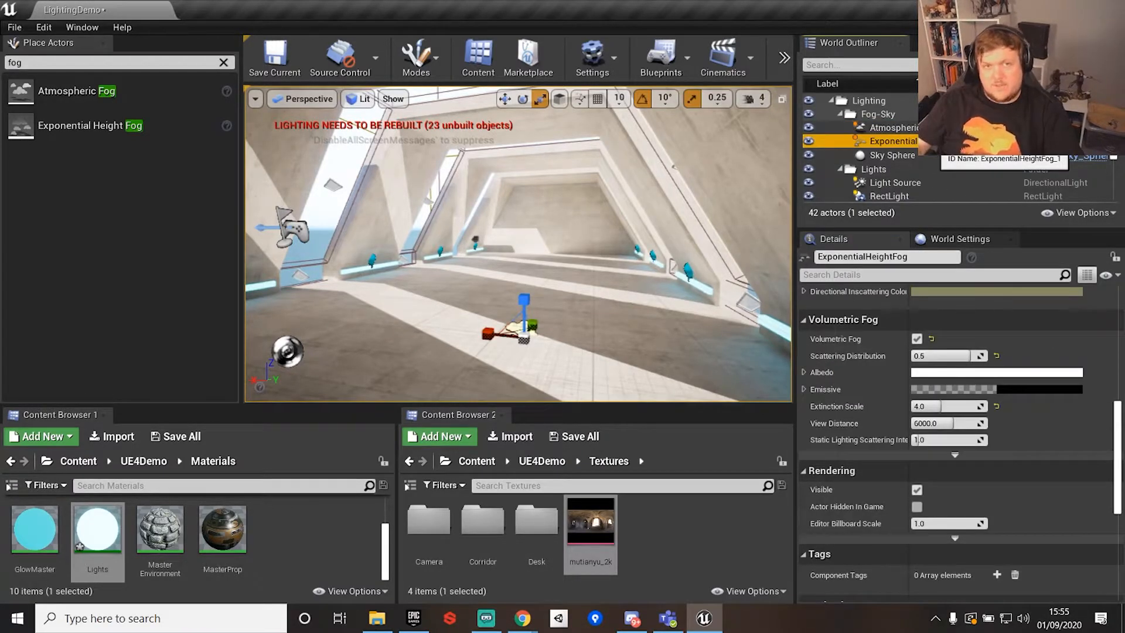
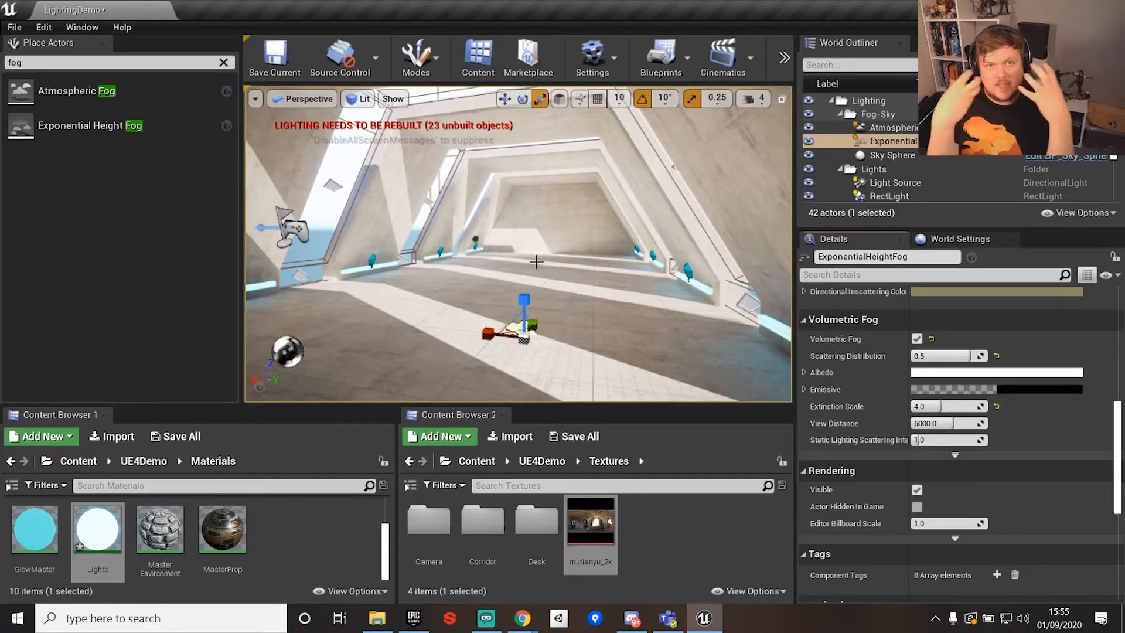
{"action": "right_click_drag", "start_coordinate": [519, 246], "coordinate": [522, 278]}
{"action": "scroll", "coordinate": [1014, 395], "scroll_direction": "up", "scroll_amount": 7}
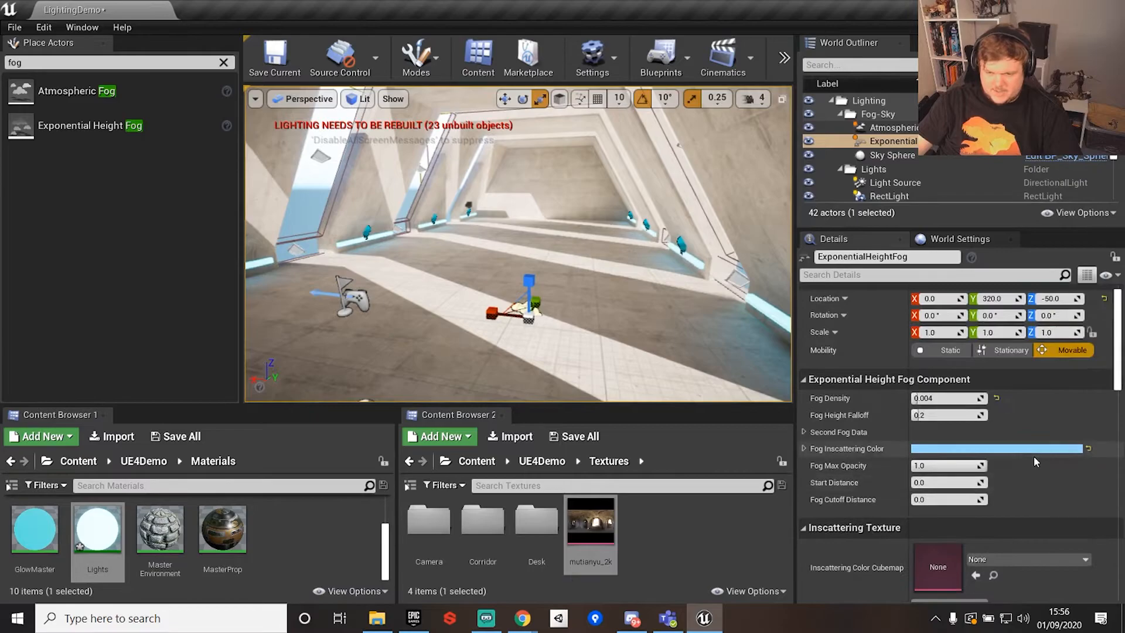
Set the Exponential Height Fog's Fog Density to 1.0
{"action": "scroll", "coordinate": [1035, 461], "scroll_direction": "up", "scroll_amount": 1}
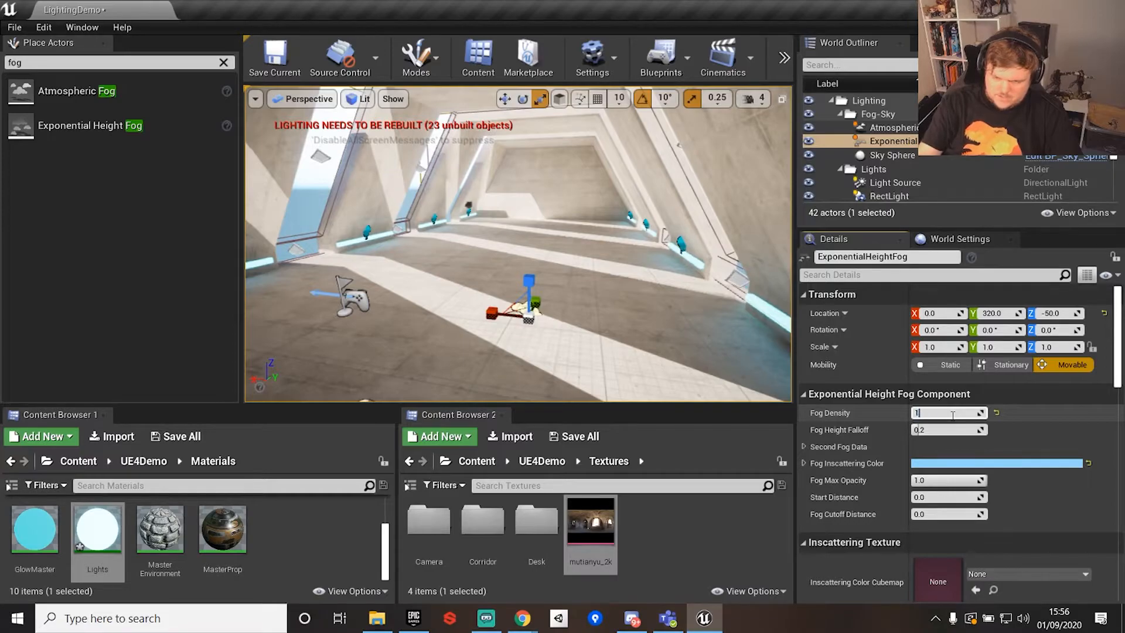
{"action": "key", "text": "Return"}
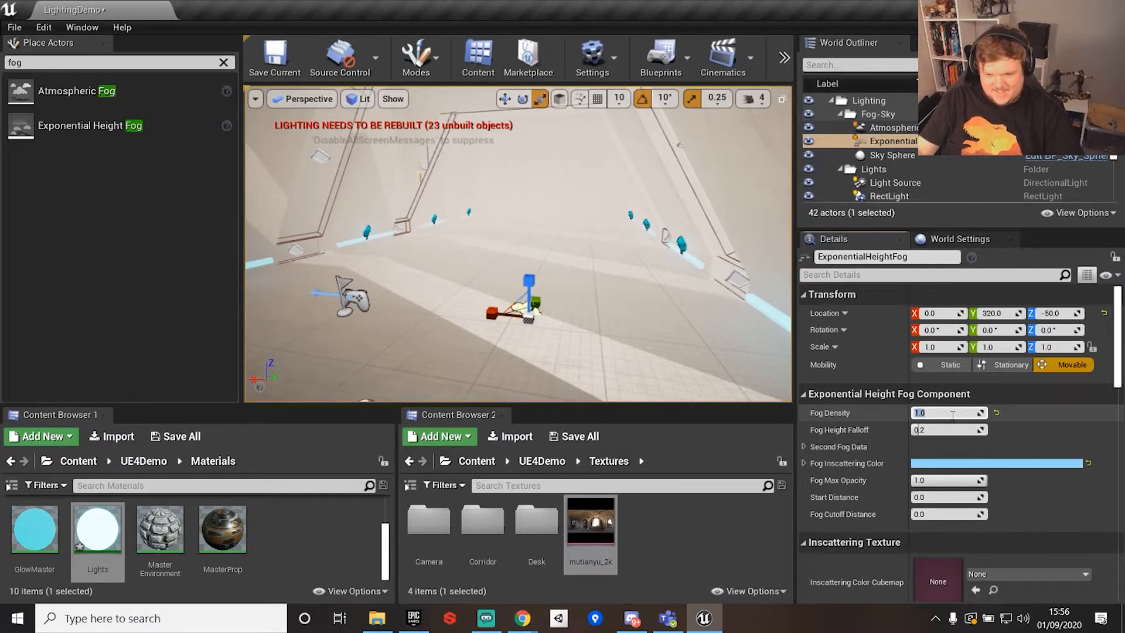
{"action": "left_click", "coordinate": [603, 278]}
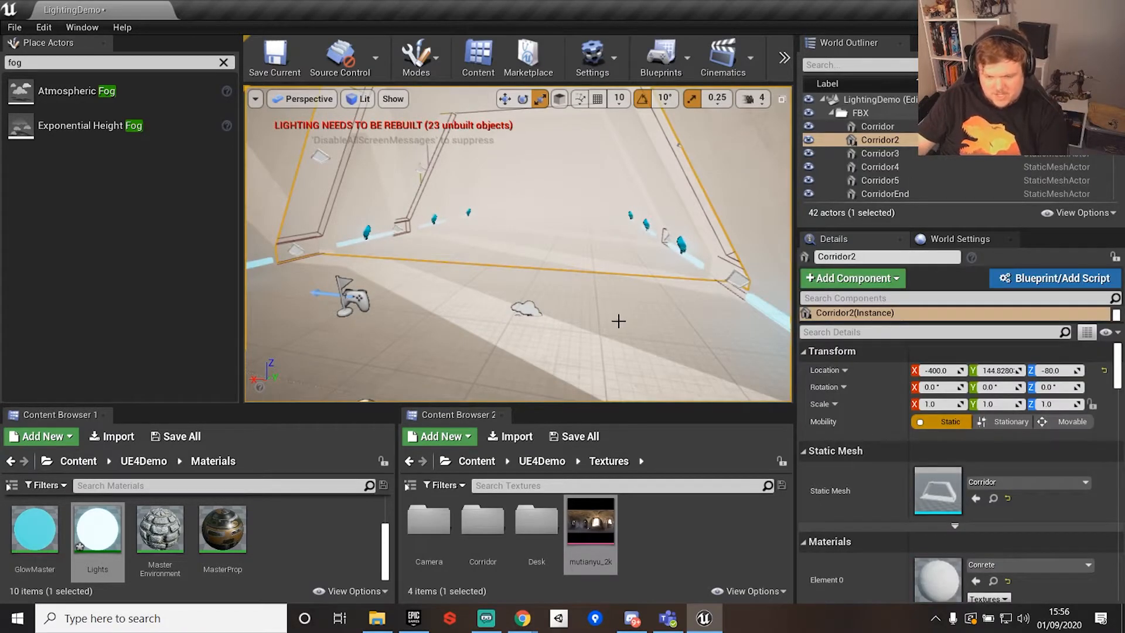
Place a point light on the corridor floor and raise it to a height of about 135
{"action": "key", "text": "l"}
{"action": "left_click", "coordinate": [625, 327]}
{"action": "key", "text": "w"}
{"action": "left_click_drag", "start_coordinate": [631, 257], "coordinate": [573, 146]}
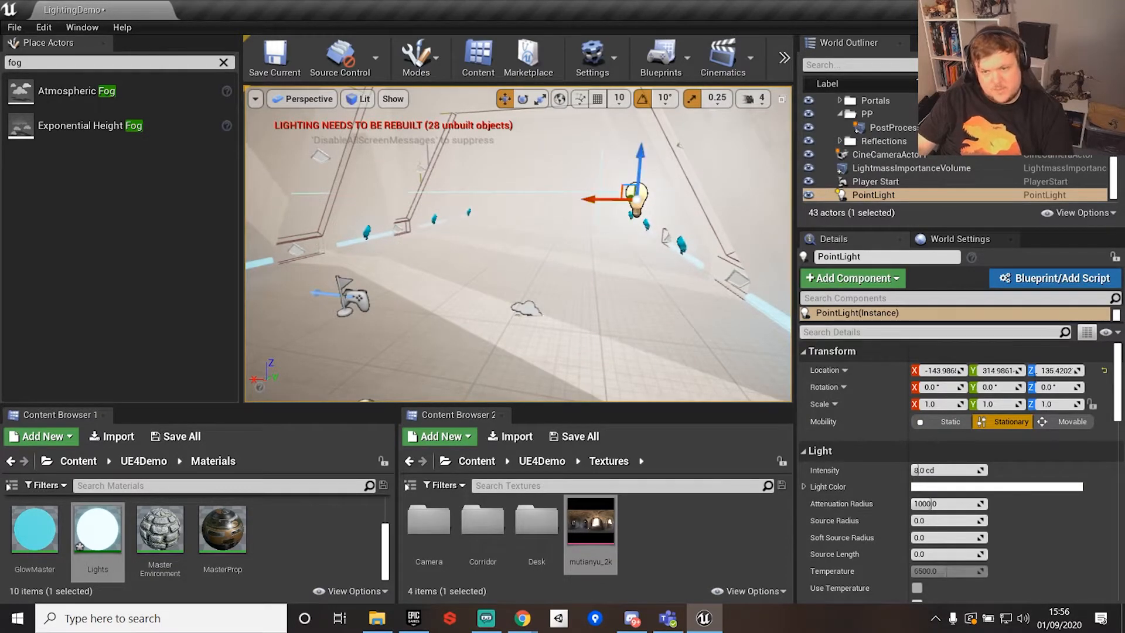
{"action": "left_click", "coordinate": [918, 470]}
Select the Exponential Height Fog actor again and reduce its Fog Density to 0.003
{"action": "scroll", "coordinate": [896, 158], "scroll_direction": "up", "scroll_amount": 10}
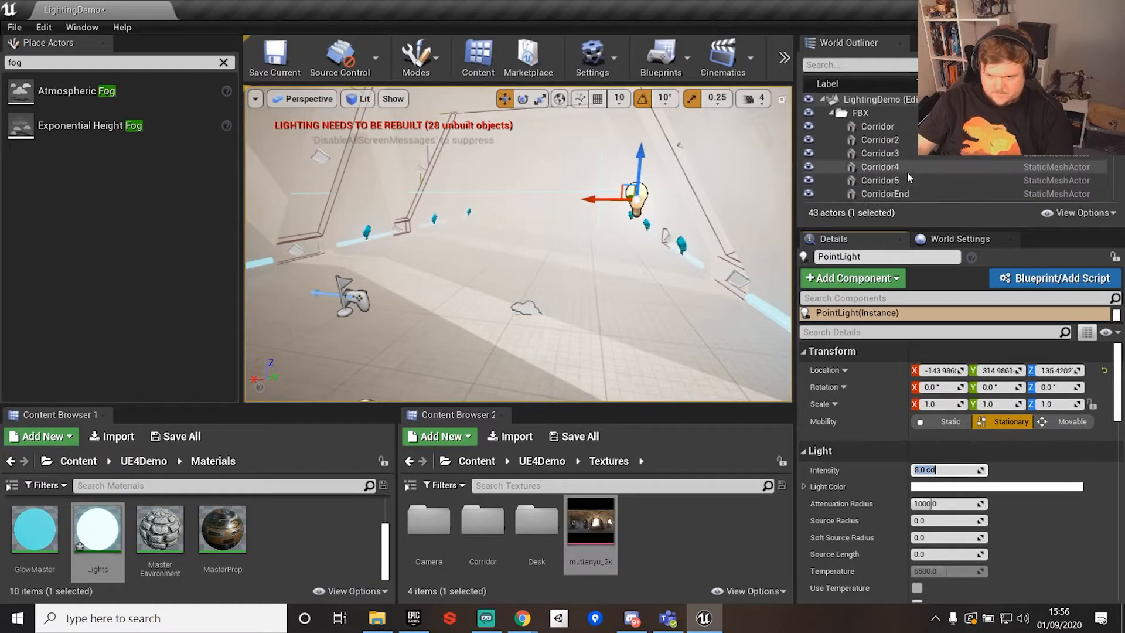
{"action": "scroll", "coordinate": [907, 171], "scroll_direction": "down", "scroll_amount": 5}
{"action": "left_click", "coordinate": [893, 144]}
{"action": "left_click", "coordinate": [951, 411]}
{"action": "key", "text": "Return"}
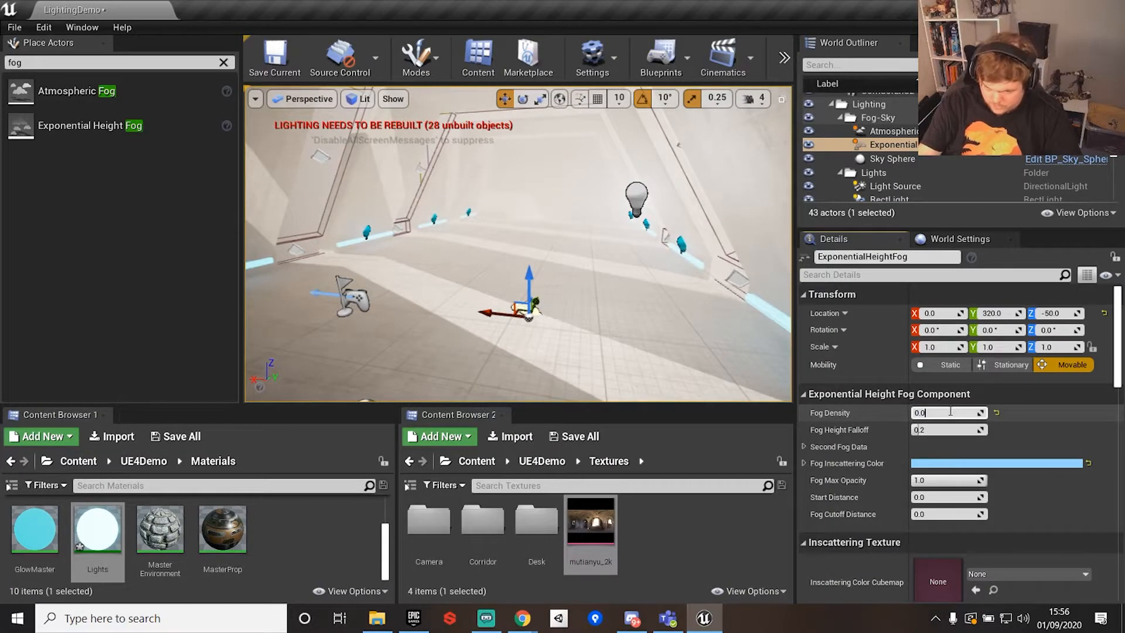
{"action": "type", "text": "0.004"}
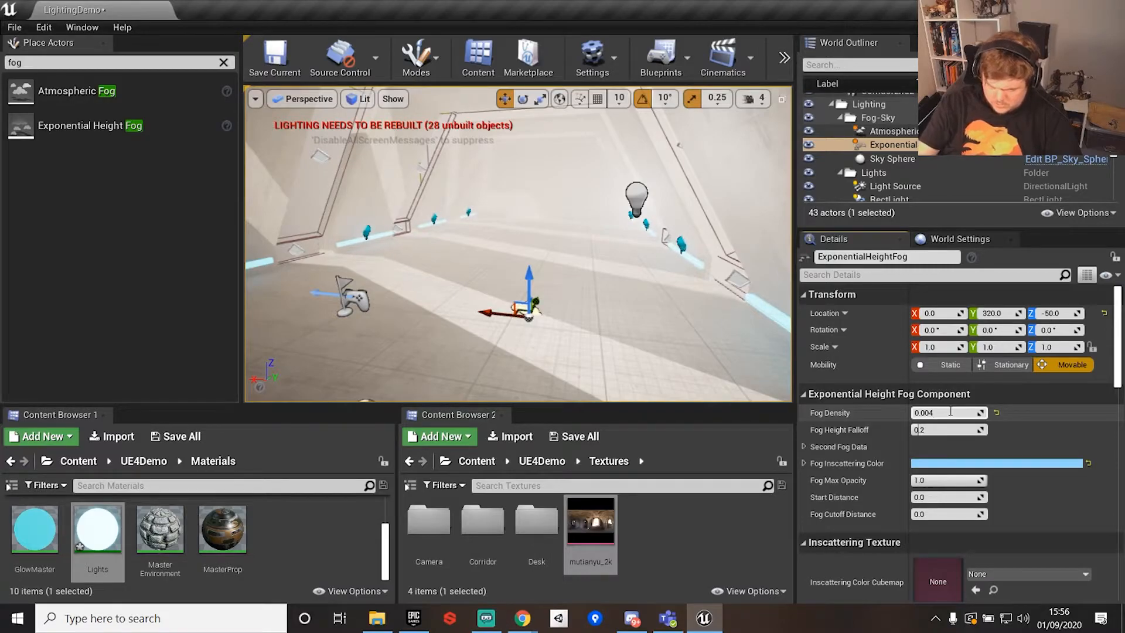
{"action": "key", "text": "Return"}
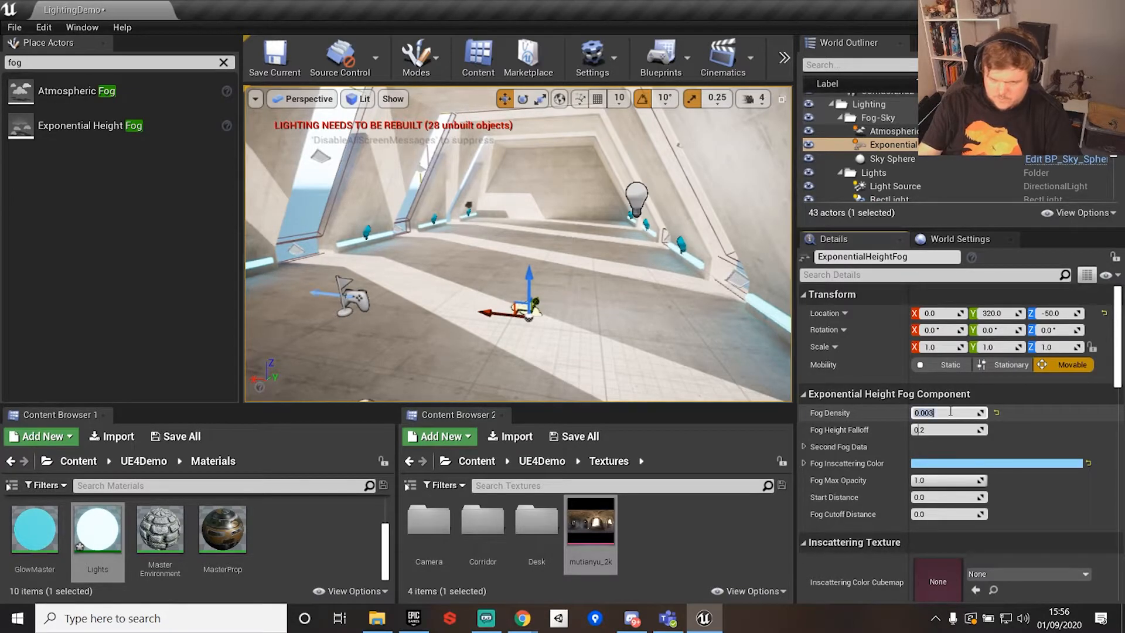
Select the point light, set its Light Color to bright blue and move it along X to about 56
{"action": "left_click", "coordinate": [611, 196]}
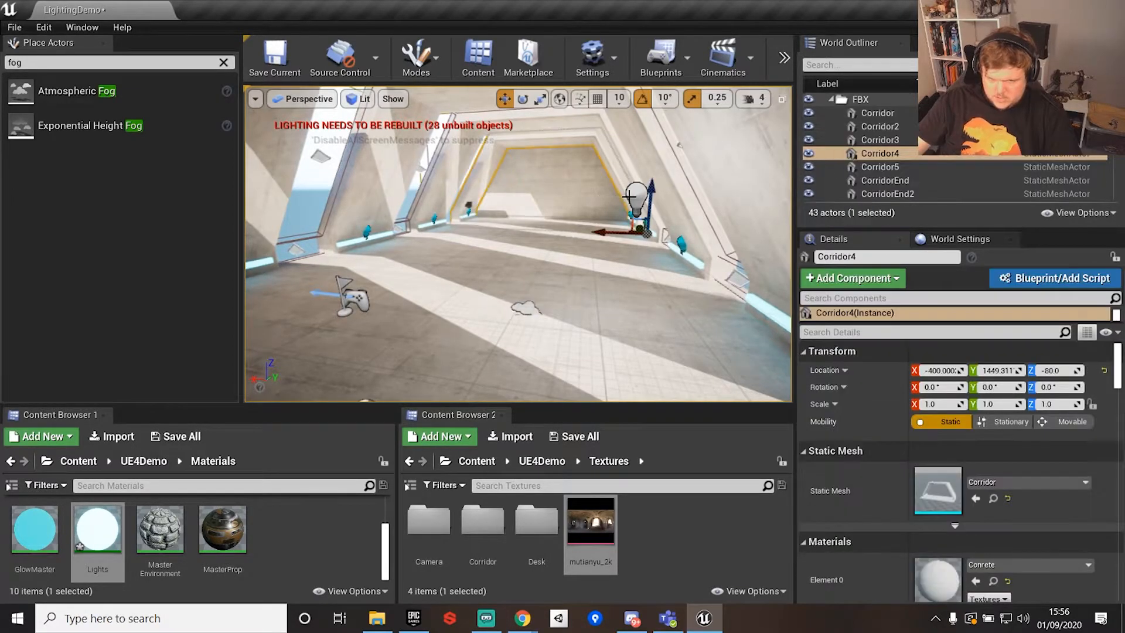
{"action": "left_click", "coordinate": [635, 196]}
{"action": "left_click", "coordinate": [1002, 486]}
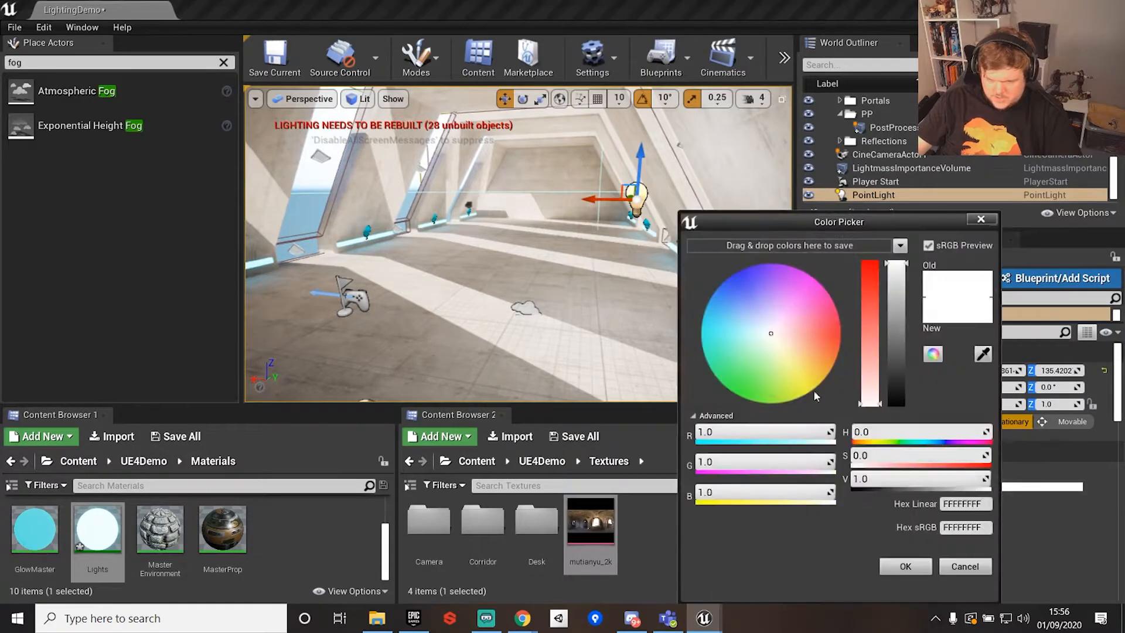
{"action": "left_click_drag", "start_coordinate": [775, 338], "coordinate": [648, 299]}
{"action": "left_click", "coordinate": [981, 218]}
{"action": "left_click_drag", "start_coordinate": [600, 199], "coordinate": [462, 199]}
Hide the editor icons in the viewport and set the point light's Intensity to 160 cd
{"action": "key", "text": "g"}
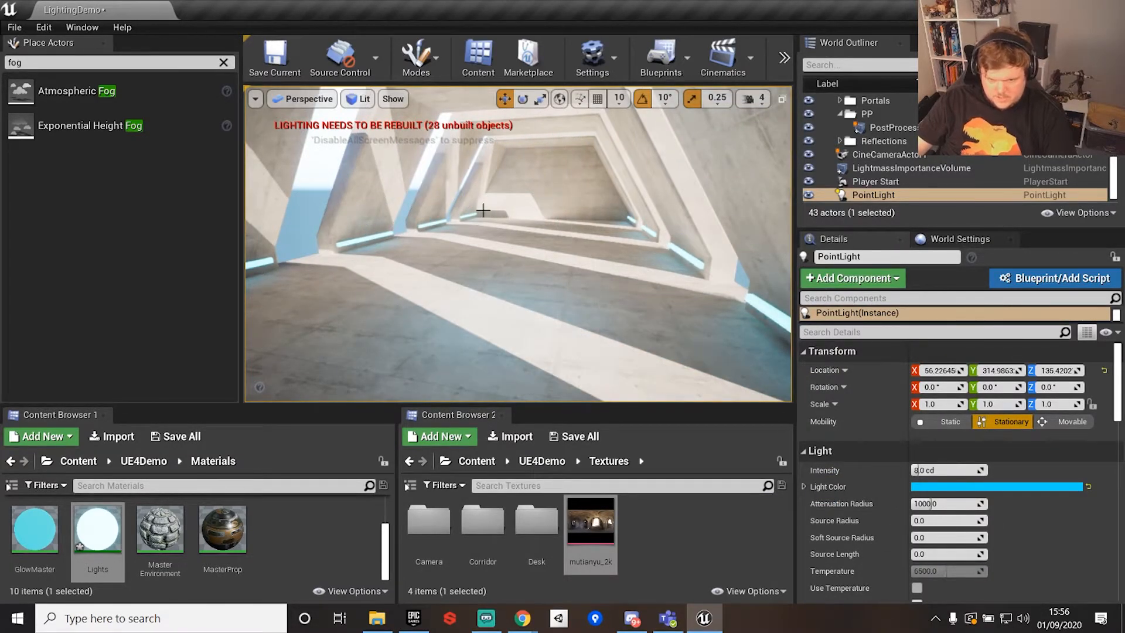
{"action": "left_click_drag", "start_coordinate": [923, 469], "coordinate": [933, 470]}
{"action": "left_click", "coordinate": [934, 470]}
{"action": "type", "text": "160"}
{"action": "key", "text": "Return"}
{"action": "mouse_move", "coordinate": [535, 241]}
{"action": "right_mouse_down"}
{"action": "mouse_move", "coordinate": [539, 131]}
{"action": "mouse_move", "coordinate": [535, 252]}
{"action": "right_mouse_up"}
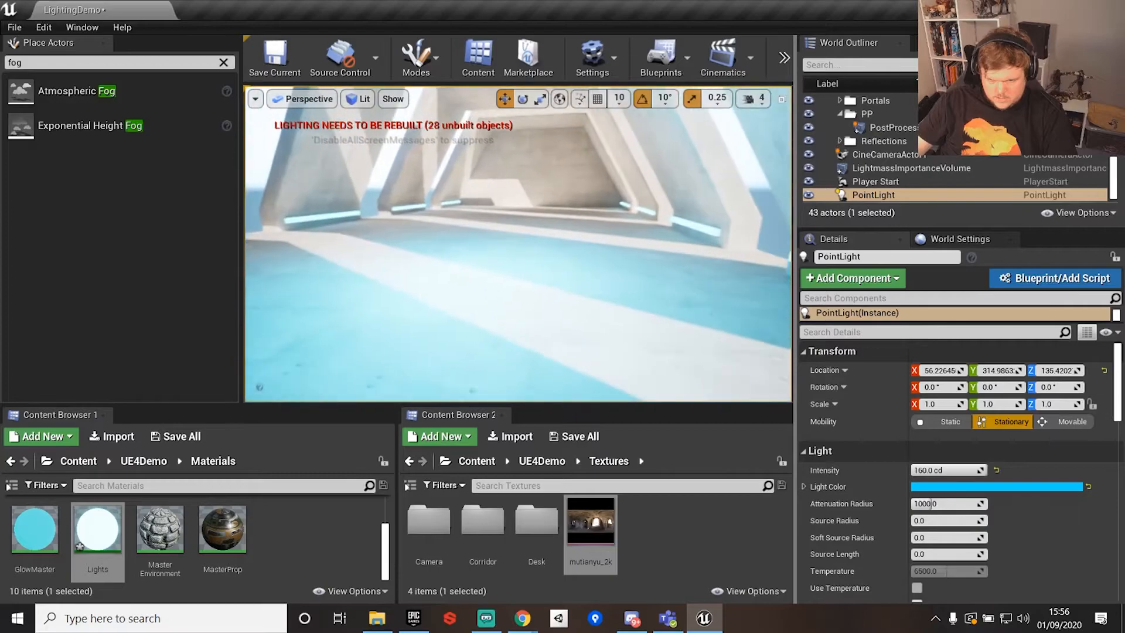
Reduce the point light's Attenuation Radius to about 109
{"action": "left_click", "coordinate": [948, 503]}
{"action": "type", "text": "8"}
{"action": "key", "text": "Return"}
{"action": "mouse_move", "coordinate": [947, 503]}
{"action": "left_mouse_down"}
{"action": "mouse_move", "coordinate": [975, 504]}
{"action": "mouse_move", "coordinate": [954, 503]}
{"action": "left_mouse_up"}
{"action": "right_click_drag", "start_coordinate": [598, 304], "coordinate": [551, 304]}
{"action": "right_click_drag", "start_coordinate": [577, 265], "coordinate": [577, 264]}
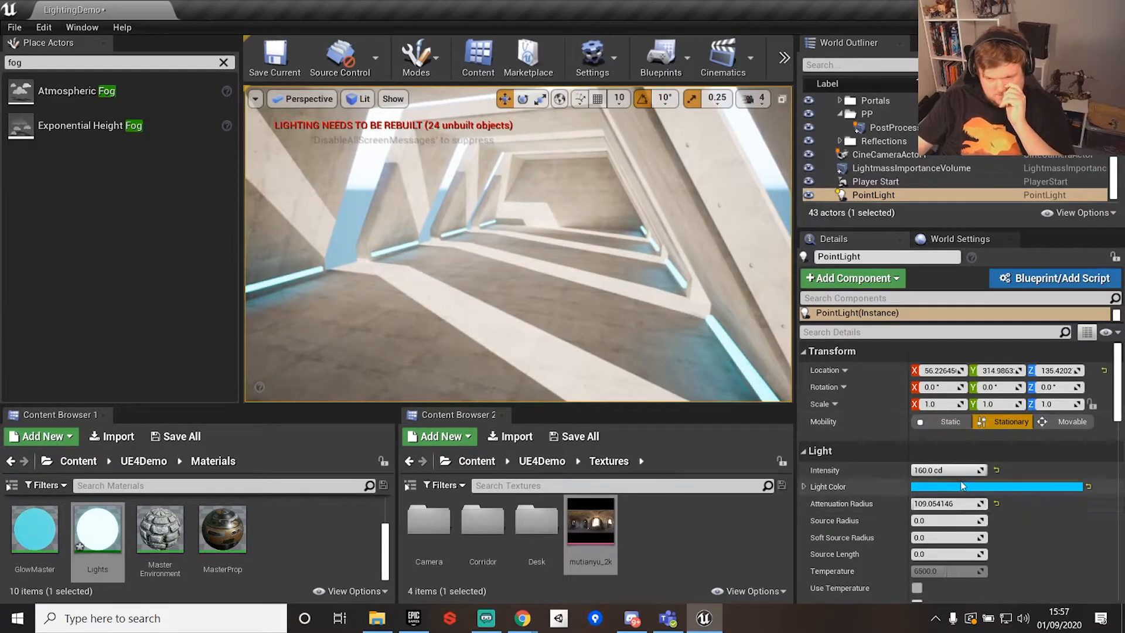
Select the Exponential Height Fog actor and set its Fog Density to 0.2
{"action": "scroll", "coordinate": [912, 152], "scroll_direction": "up", "scroll_amount": 6}
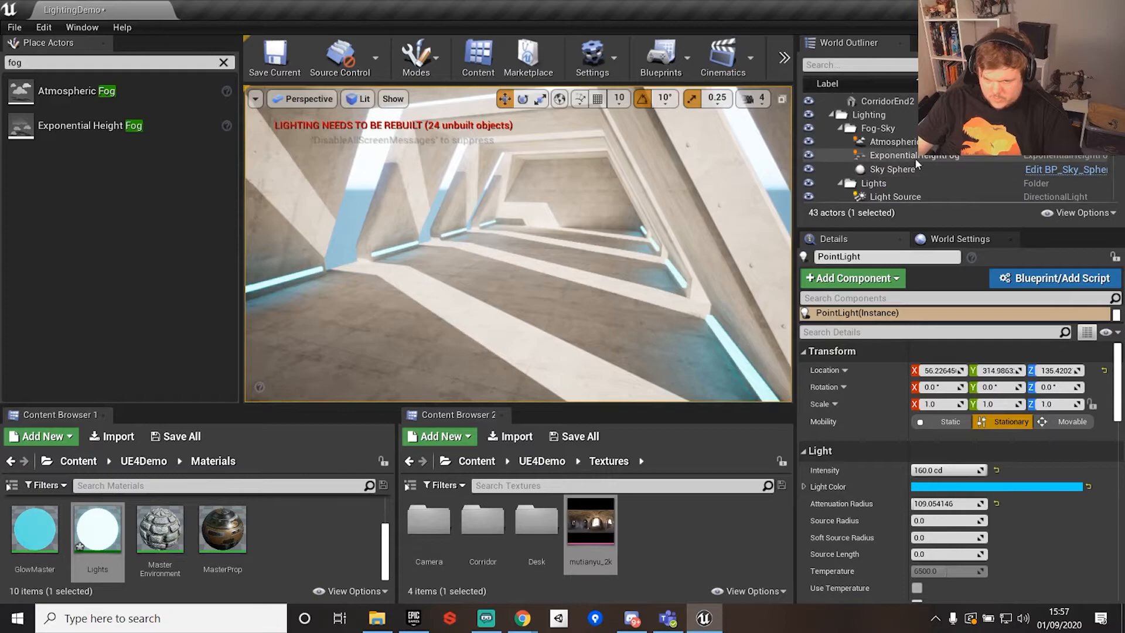
{"action": "left_click", "coordinate": [915, 159]}
{"action": "left_click", "coordinate": [943, 412]}
{"action": "type", "text": "0.2"}
{"action": "key", "text": "Return"}
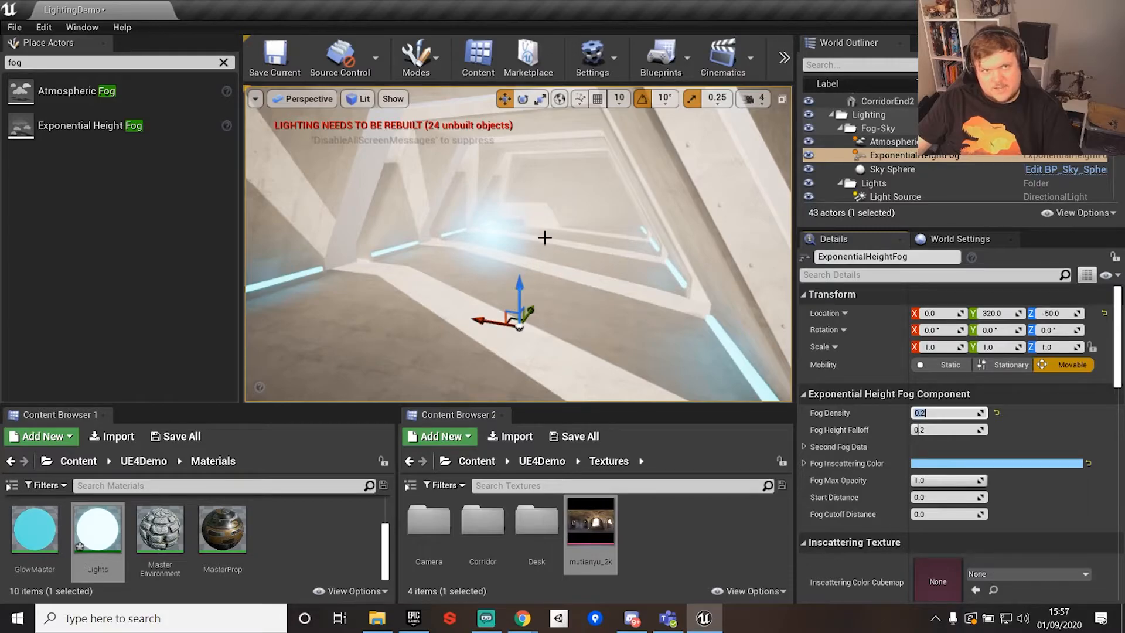
Set the Exponential Height Fog's Fog Density to 0.008
{"action": "type", "text": "00"}
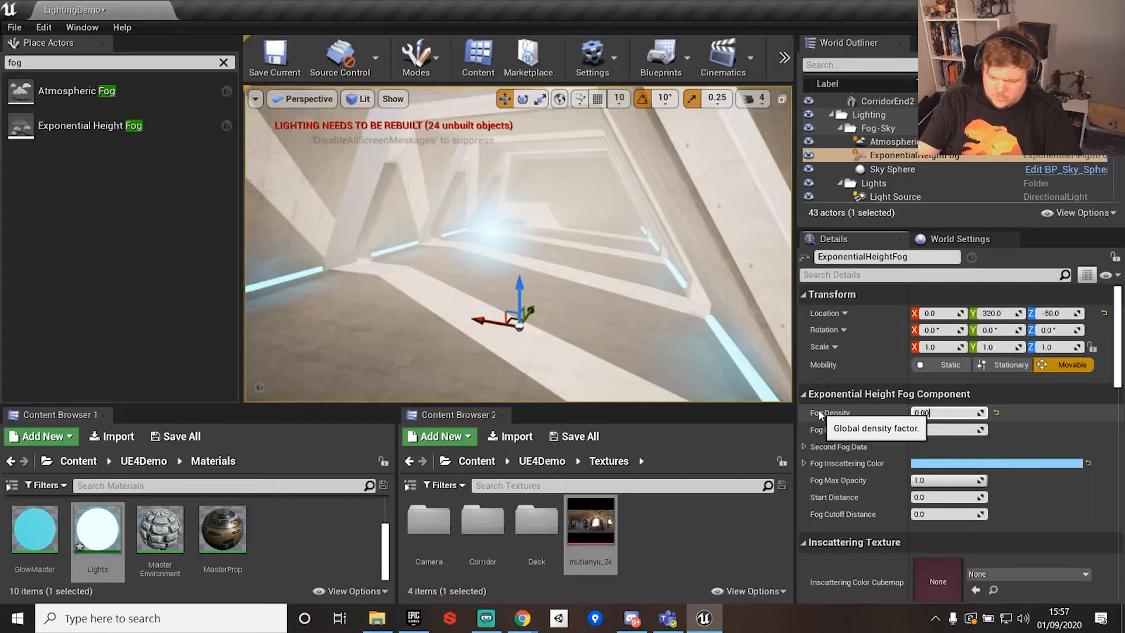
{"action": "type", "text": ".008"}
{"action": "key", "text": "Return"}
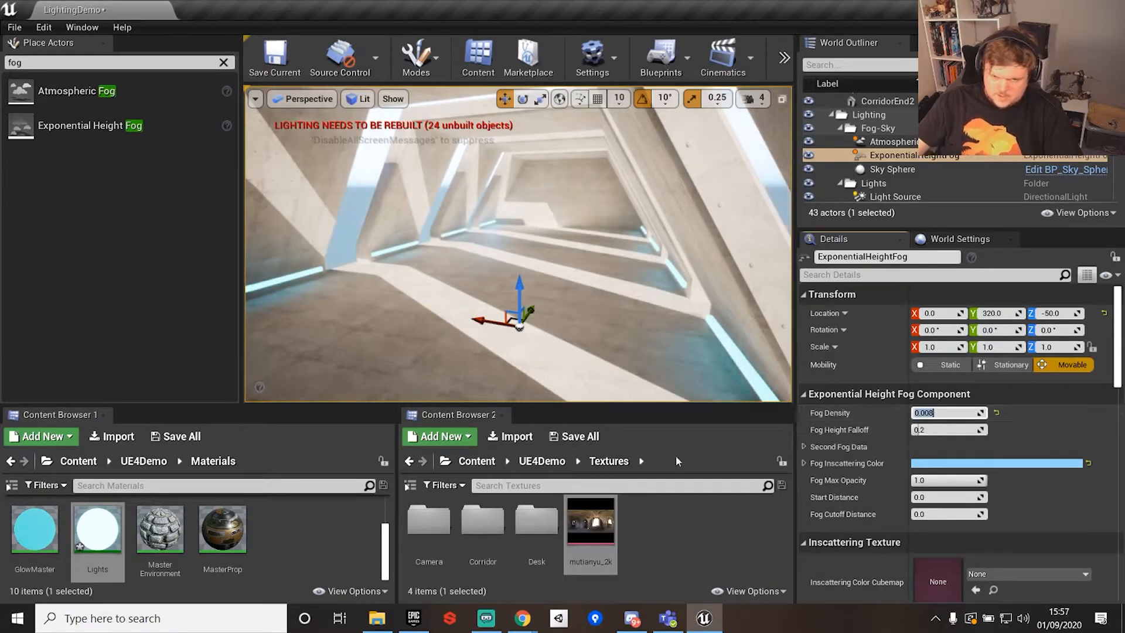
Delete the point light from the level
{"action": "scroll", "coordinate": [921, 163], "scroll_direction": "down", "scroll_amount": 5}
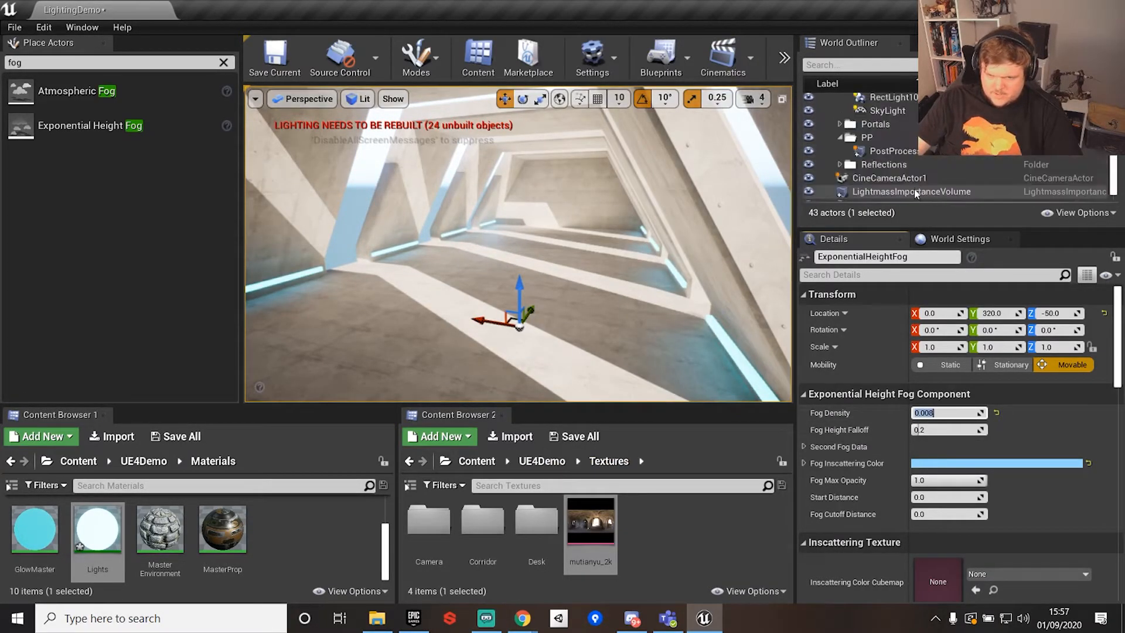
{"action": "left_click", "coordinate": [875, 195]}
{"action": "key", "text": "Delete"}
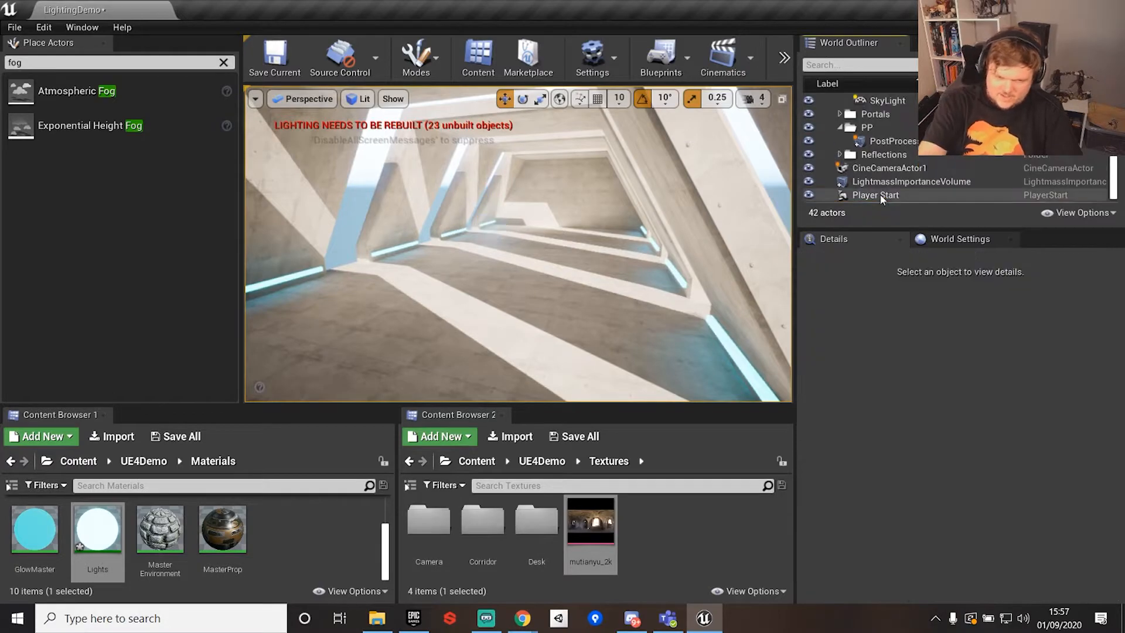
Select the Exponential Height Fog actor and review its directional inscattering and volumetric fog settings against the corridor view
{"action": "right_click_drag", "start_coordinate": [562, 270], "coordinate": [656, 206]}
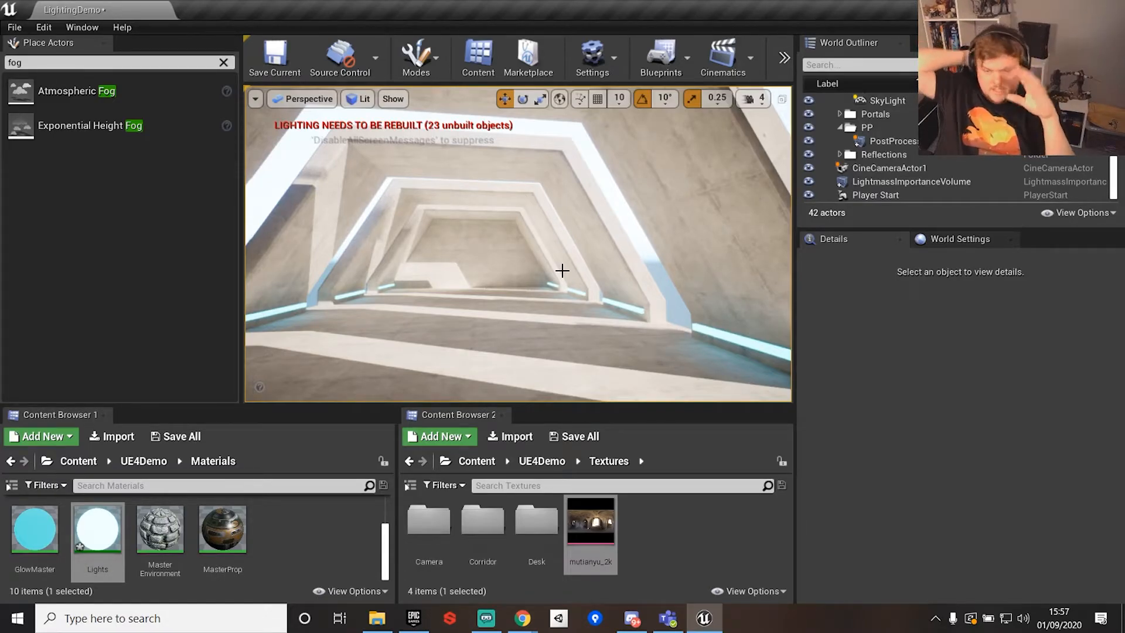
{"action": "scroll", "coordinate": [978, 176], "scroll_direction": "up", "scroll_amount": 5}
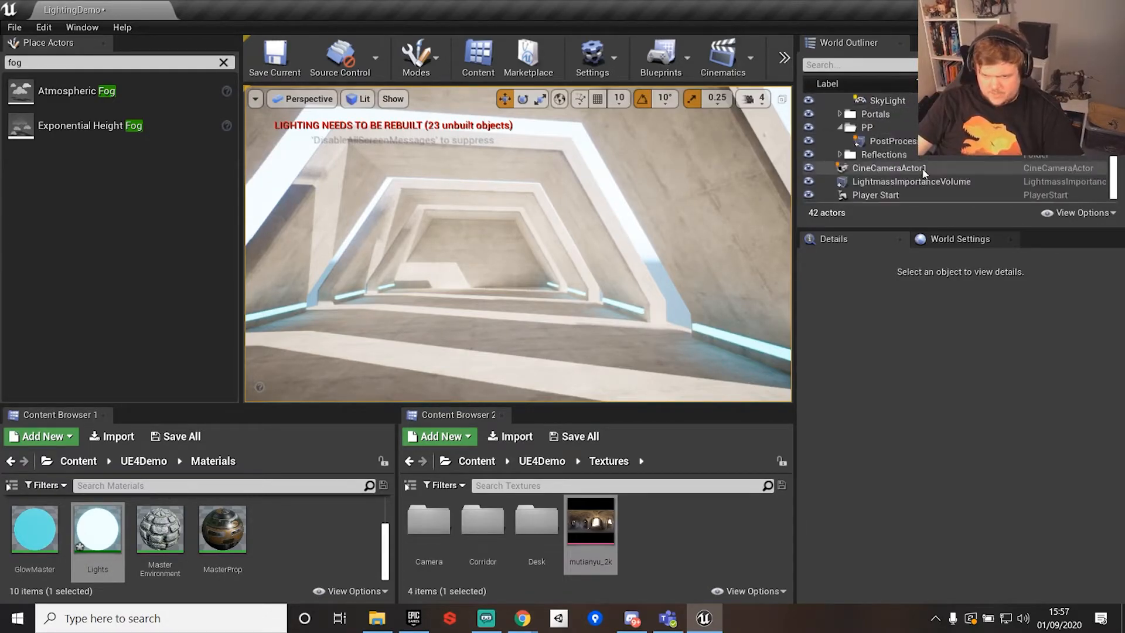
{"action": "scroll", "coordinate": [877, 178], "scroll_direction": "down", "scroll_amount": 2}
{"action": "left_click", "coordinate": [914, 169]}
{"action": "scroll", "coordinate": [948, 511], "scroll_direction": "down", "scroll_amount": 10}
{"action": "scroll", "coordinate": [948, 512], "scroll_direction": "down", "scroll_amount": 4}
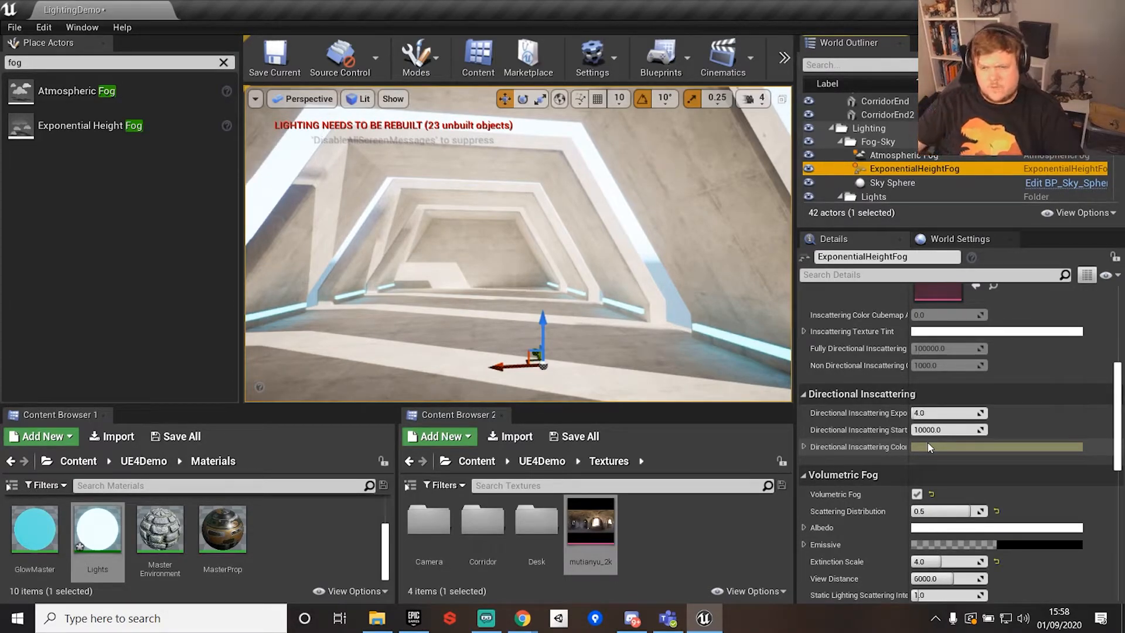
{"action": "scroll", "coordinate": [894, 466], "scroll_direction": "down", "scroll_amount": 2}
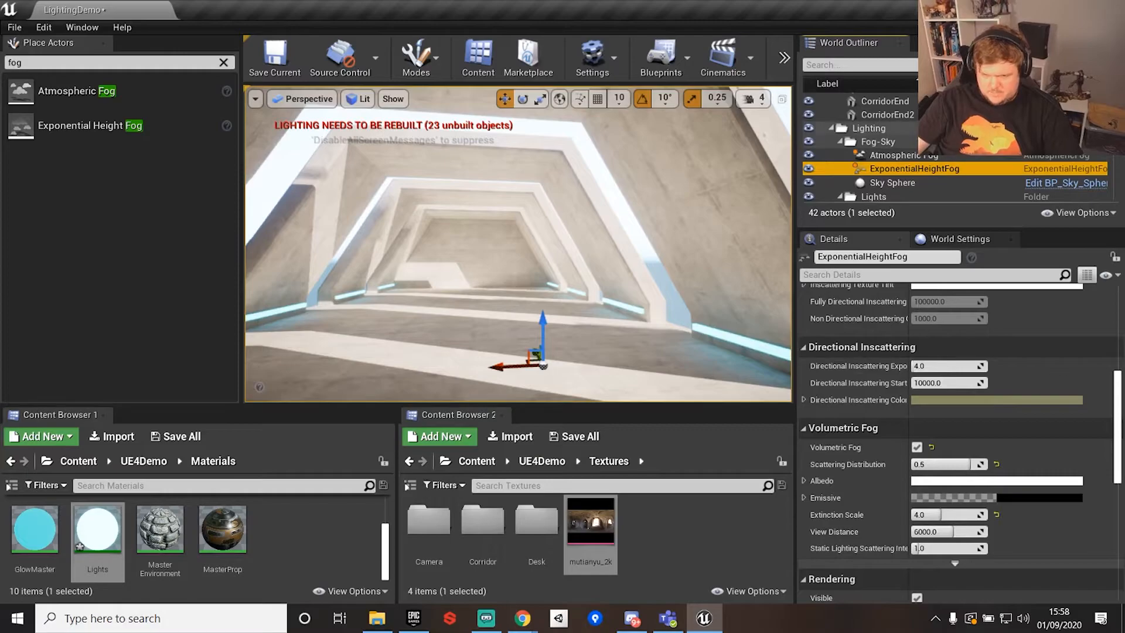
{"action": "scroll", "coordinate": [896, 176], "scroll_direction": "down", "scroll_amount": 3}
{"action": "right_click_drag", "start_coordinate": [419, 317], "coordinate": [451, 286]}
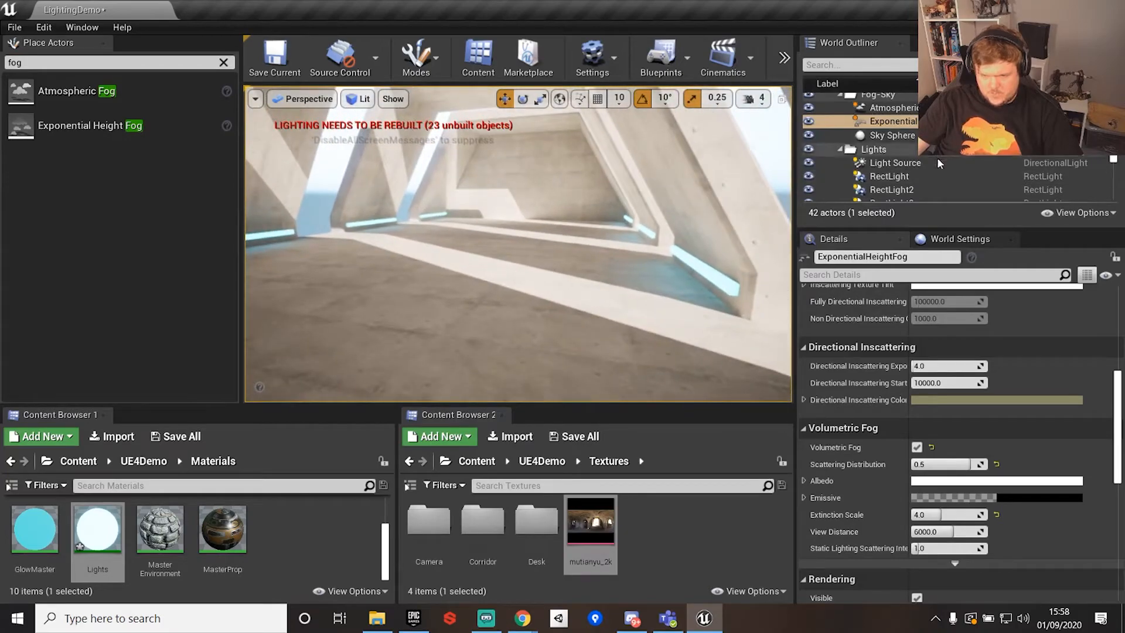
Select the LightmassImportanceVolume, show the editor icons again and examine the volume in the corridor
{"action": "scroll", "coordinate": [939, 181], "scroll_direction": "down", "scroll_amount": 4}
{"action": "scroll", "coordinate": [939, 181], "scroll_direction": "down", "scroll_amount": 5}
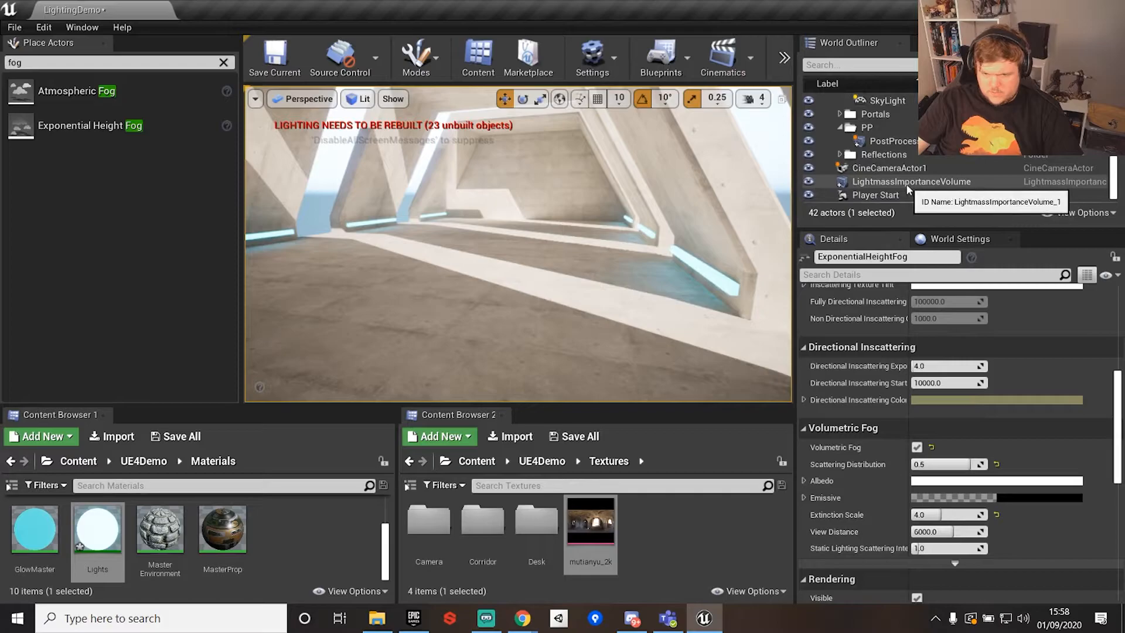
{"action": "left_click", "coordinate": [943, 182]}
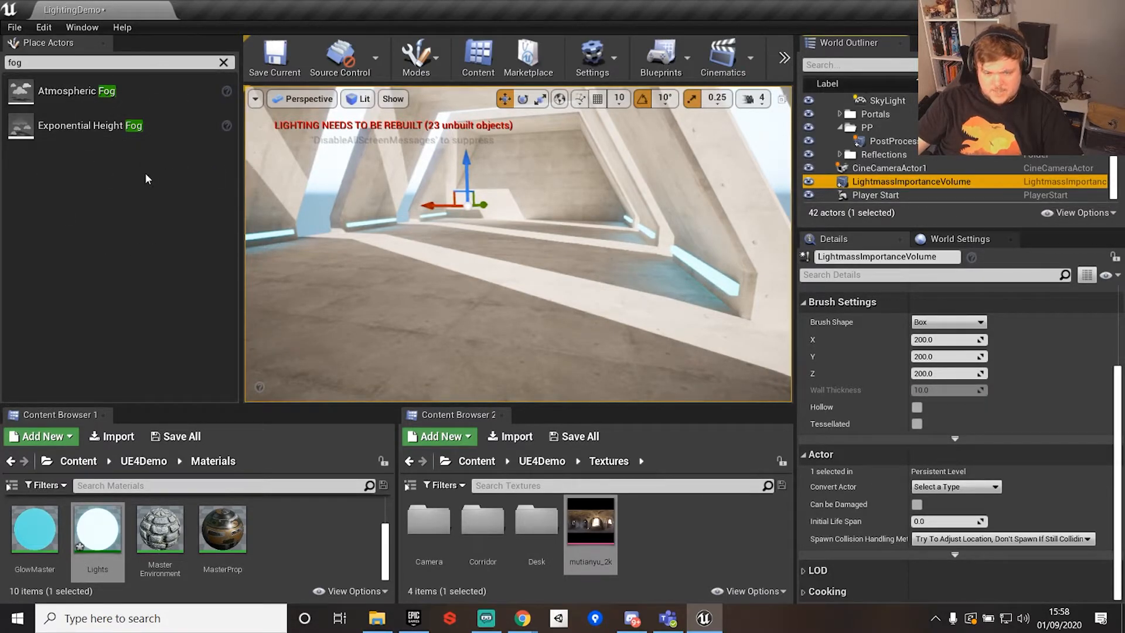
{"action": "right_click_drag", "start_coordinate": [547, 236], "coordinate": [479, 145]}
{"action": "key", "text": "g"}
{"action": "right_click_drag", "start_coordinate": [707, 333], "coordinate": [469, 144]}
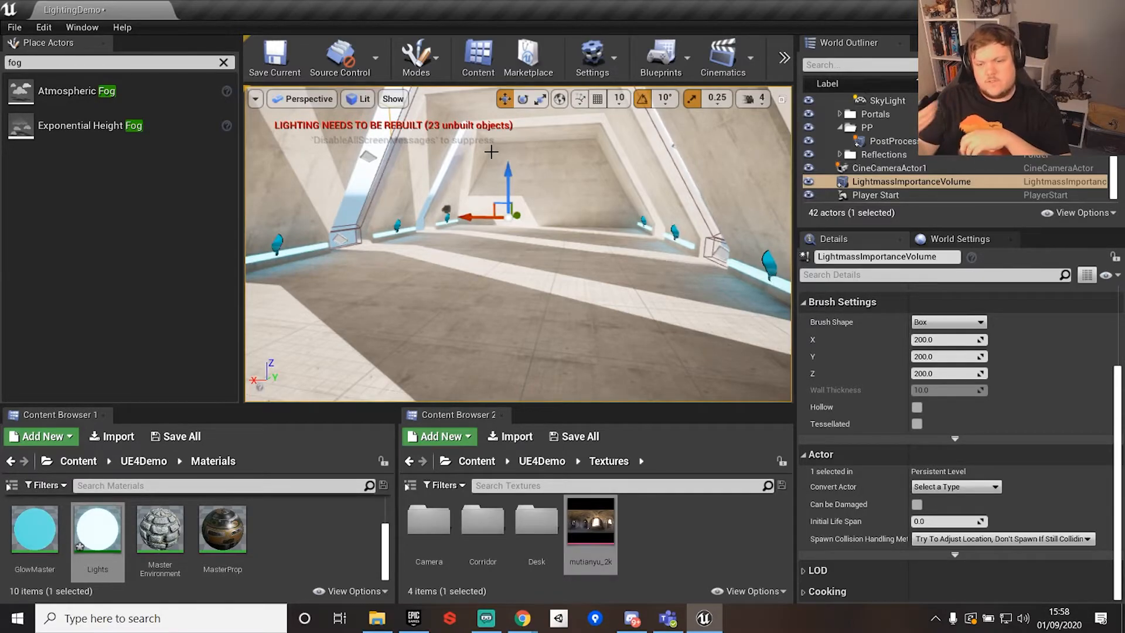
Select the PostProcessVolume, review its lens and rendering feature settings, and expand the Global color grading options
{"action": "scroll", "coordinate": [880, 162], "scroll_direction": "up", "scroll_amount": 3}
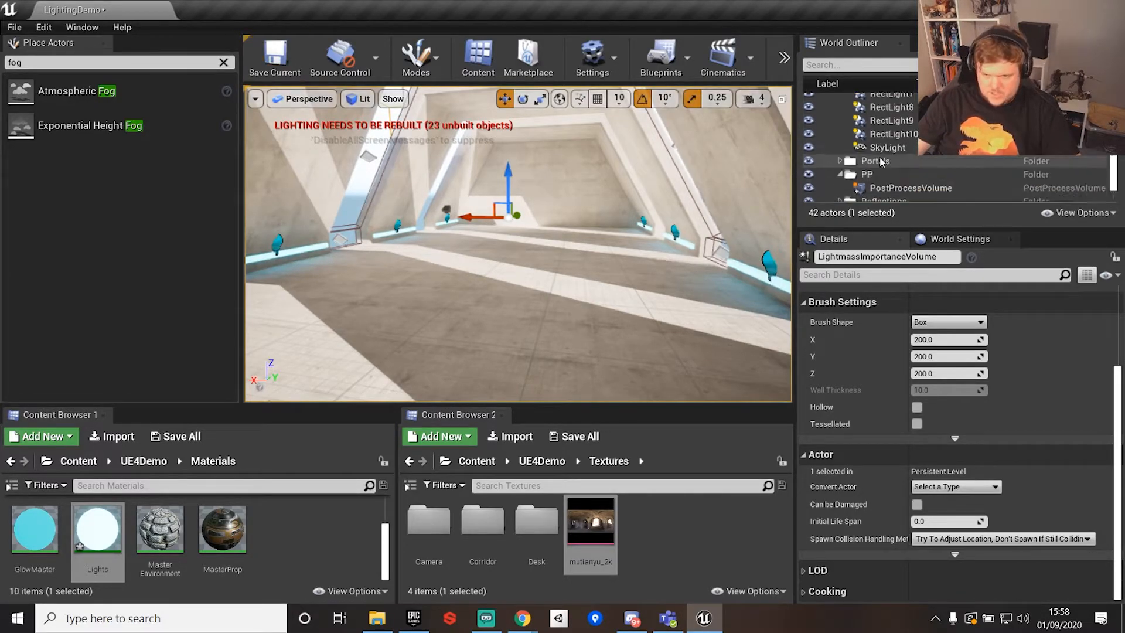
{"action": "scroll", "coordinate": [881, 162], "scroll_direction": "up", "scroll_amount": 3}
{"action": "scroll", "coordinate": [881, 162], "scroll_direction": "down", "scroll_amount": 5}
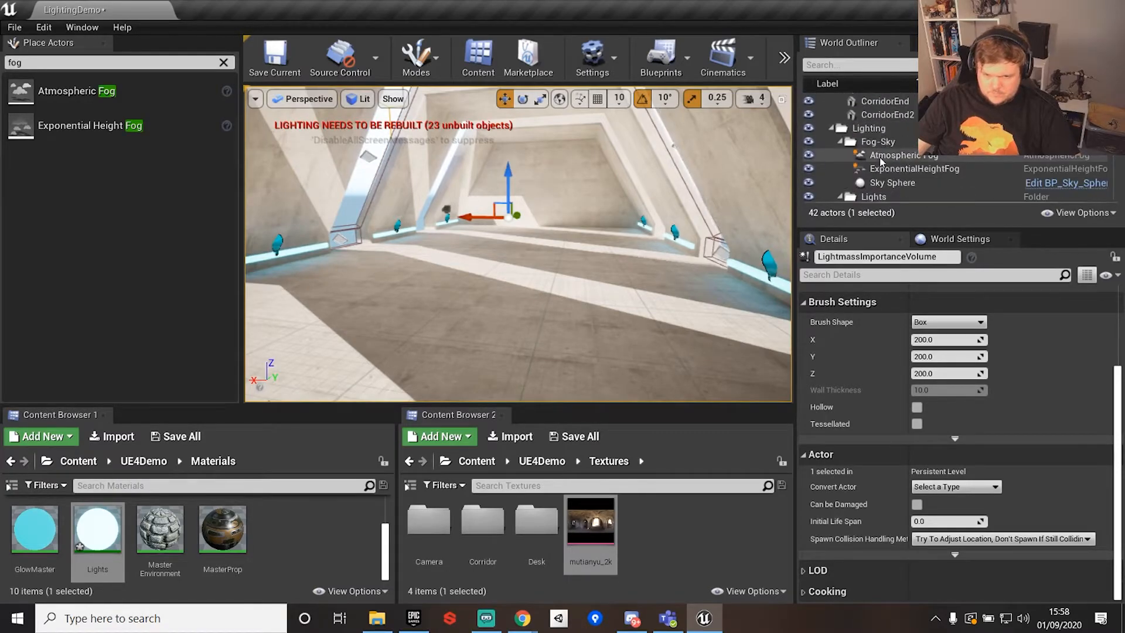
{"action": "scroll", "coordinate": [915, 169], "scroll_direction": "down", "scroll_amount": 4}
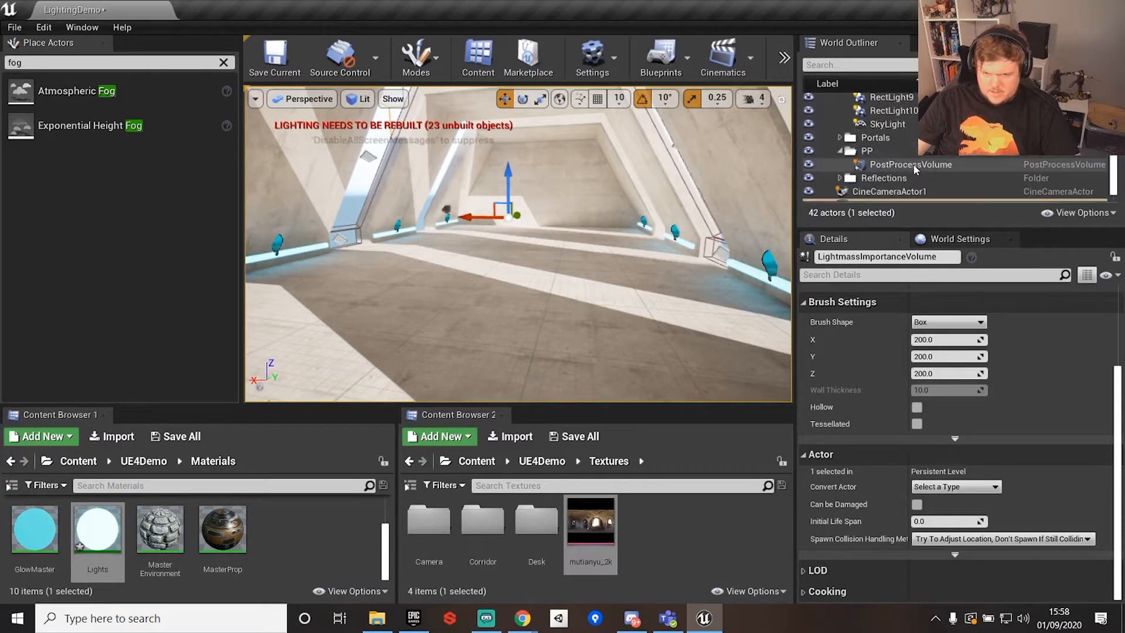
{"action": "left_click", "coordinate": [914, 166]}
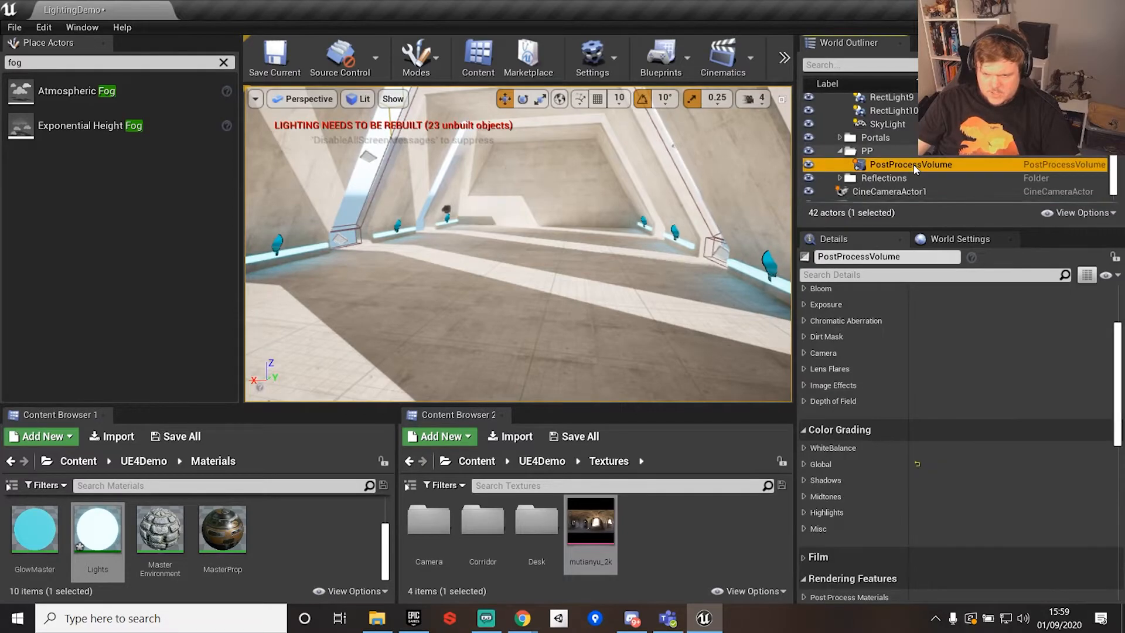
{"action": "scroll", "coordinate": [951, 518], "scroll_direction": "up", "scroll_amount": 4}
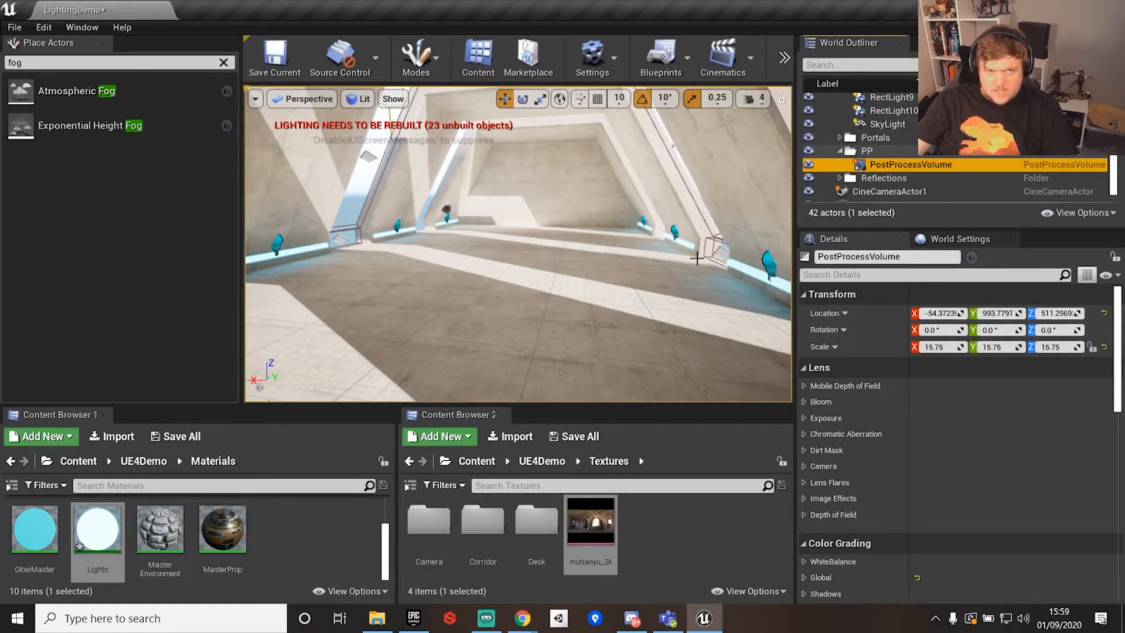
{"action": "scroll", "coordinate": [1035, 420], "scroll_direction": "down", "scroll_amount": 3}
{"action": "scroll", "coordinate": [1032, 423], "scroll_direction": "down", "scroll_amount": 8}
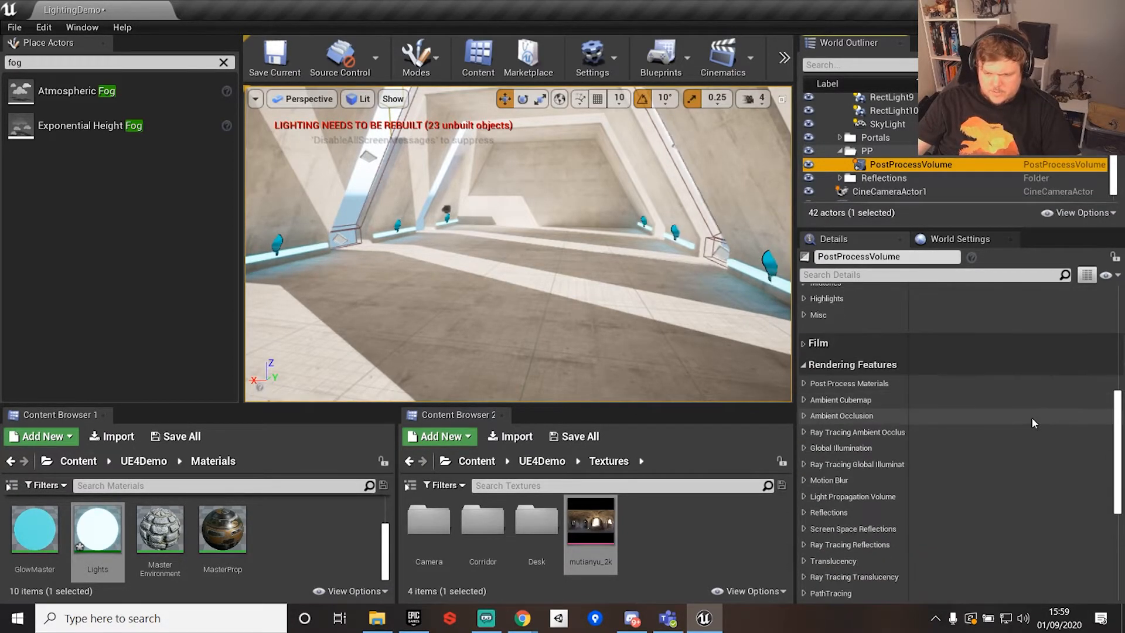
{"action": "scroll", "coordinate": [1032, 422], "scroll_direction": "up", "scroll_amount": 4}
{"action": "scroll", "coordinate": [1031, 415], "scroll_direction": "up", "scroll_amount": 3}
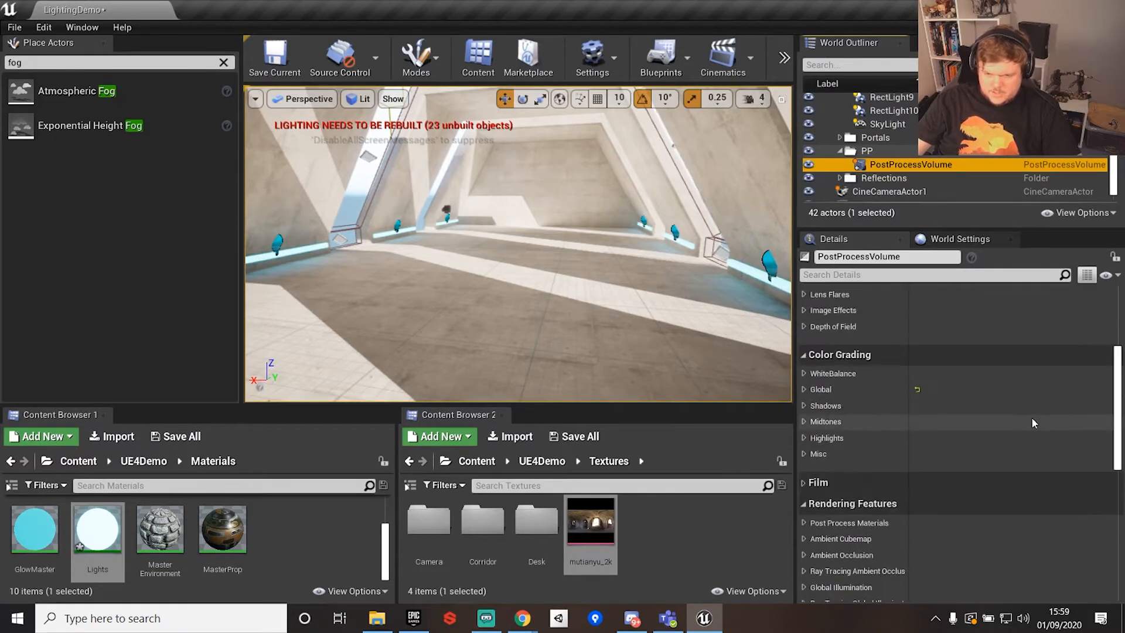
{"action": "left_click", "coordinate": [805, 413]}
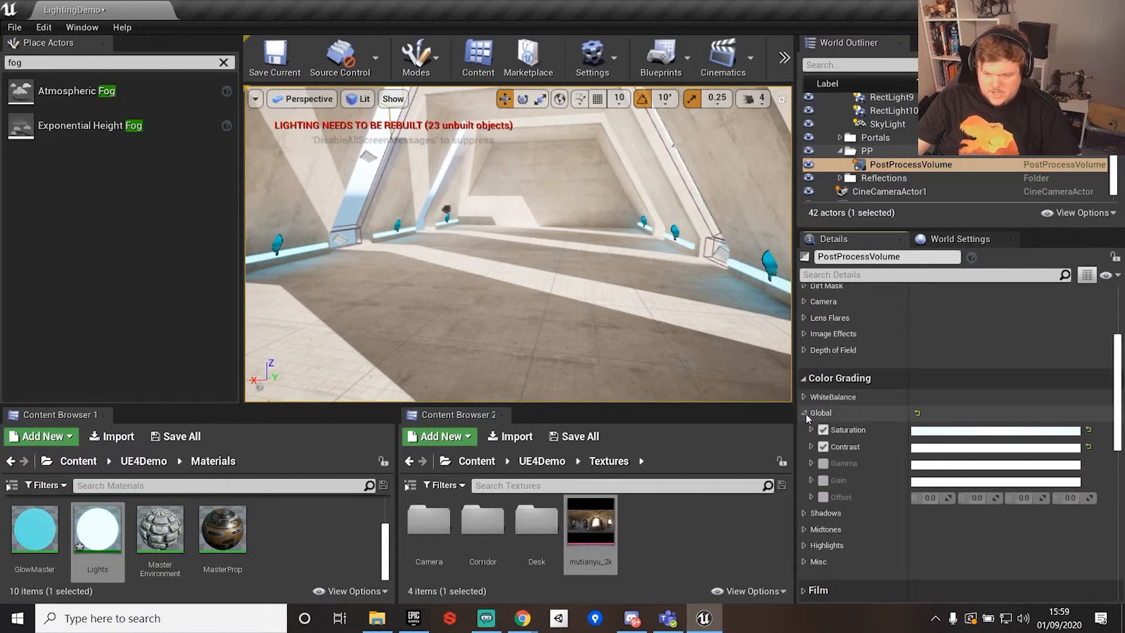
Try shifting the Global Saturation color wheel of the PostProcessVolume, and undo that color change
{"action": "left_click", "coordinate": [811, 430]}
{"action": "left_click_drag", "start_coordinate": [851, 478], "coordinate": [879, 489]}
{"action": "key", "text": "ctrl+z"}
Examine the PostProcessVolume's bounds from outside the corridor and review its settings down to Blend Radius and Infinite Extent (Unbound)
{"action": "right_click_drag", "start_coordinate": [724, 174], "coordinate": [582, 294]}
{"action": "key", "text": "s"}
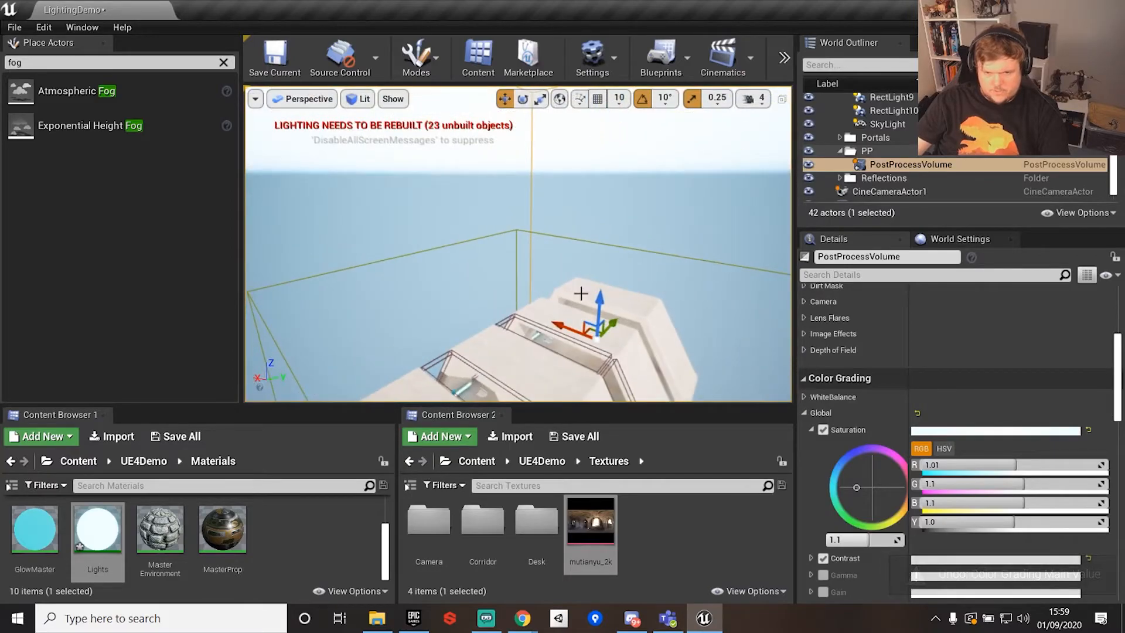
{"action": "left_click", "coordinate": [597, 242]}
{"action": "right_click_drag", "start_coordinate": [542, 224], "coordinate": [583, 254]}
{"action": "left_click", "coordinate": [691, 232]}
{"action": "key", "text": "s"}
{"action": "right_click_drag", "start_coordinate": [523, 223], "coordinate": [433, 223]}
{"action": "key", "text": "d"}
{"action": "mouse_move", "coordinate": [518, 244]}
{"action": "left_mouse_down"}
{"action": "mouse_move", "coordinate": [543, 232]}
{"action": "mouse_move", "coordinate": [516, 188]}
{"action": "mouse_move", "coordinate": [565, 246]}
{"action": "mouse_move", "coordinate": [508, 267]}
{"action": "mouse_move", "coordinate": [556, 197]}
{"action": "mouse_move", "coordinate": [539, 186]}
{"action": "mouse_move", "coordinate": [511, 222]}
{"action": "left_mouse_up"}
{"action": "middle_click_drag", "start_coordinate": [663, 181], "coordinate": [650, 201]}
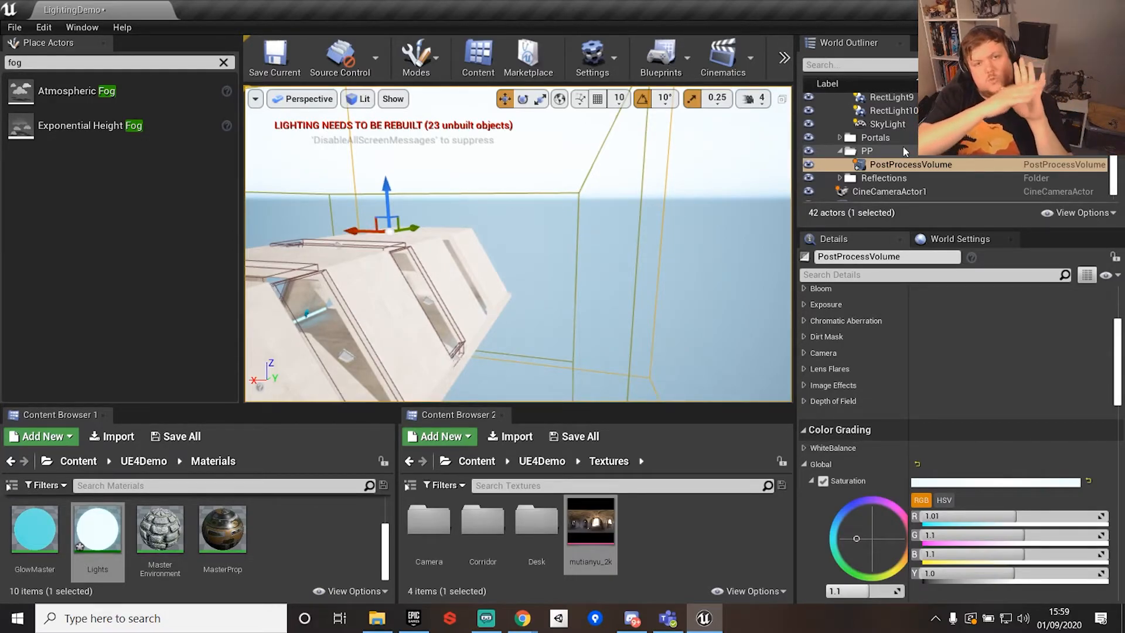
{"action": "scroll", "coordinate": [1054, 367], "scroll_direction": "down", "scroll_amount": 15}
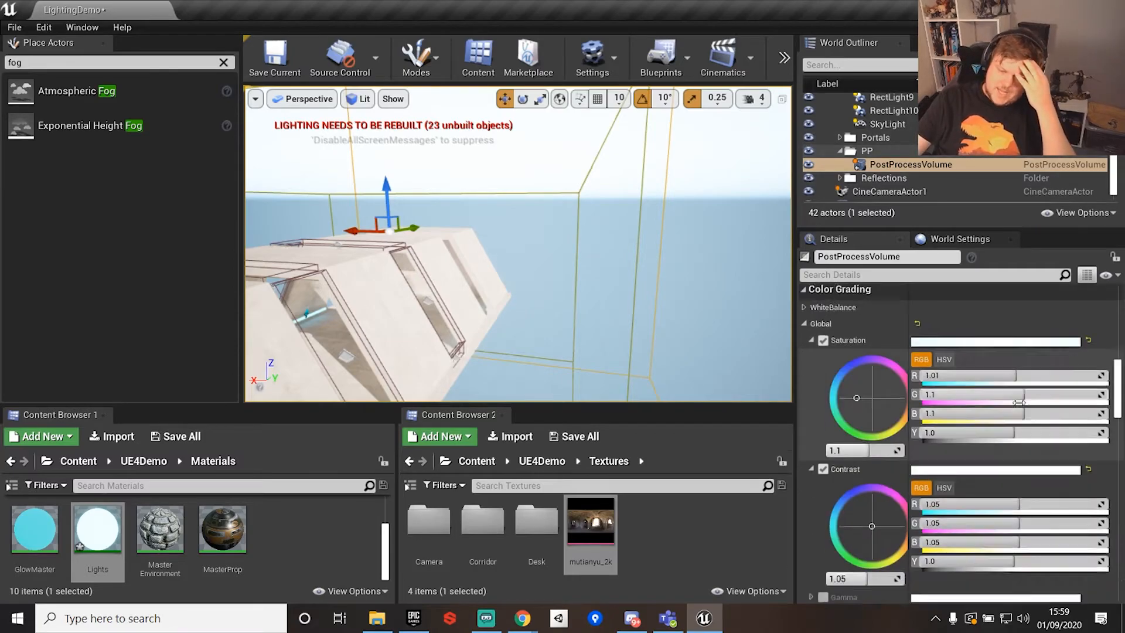
{"action": "scroll", "coordinate": [1032, 459], "scroll_direction": "down", "scroll_amount": 4}
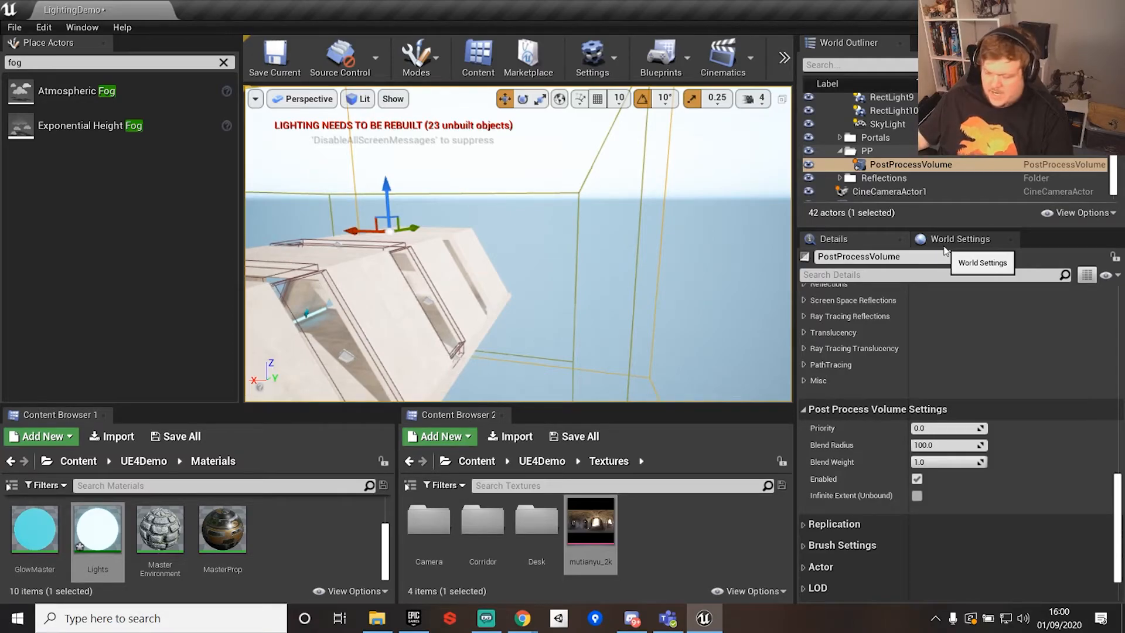
Find the Post Process Volume actor with the search "post", place a second one beside the corridor, and delete it again
{"action": "left_click", "coordinate": [697, 261]}
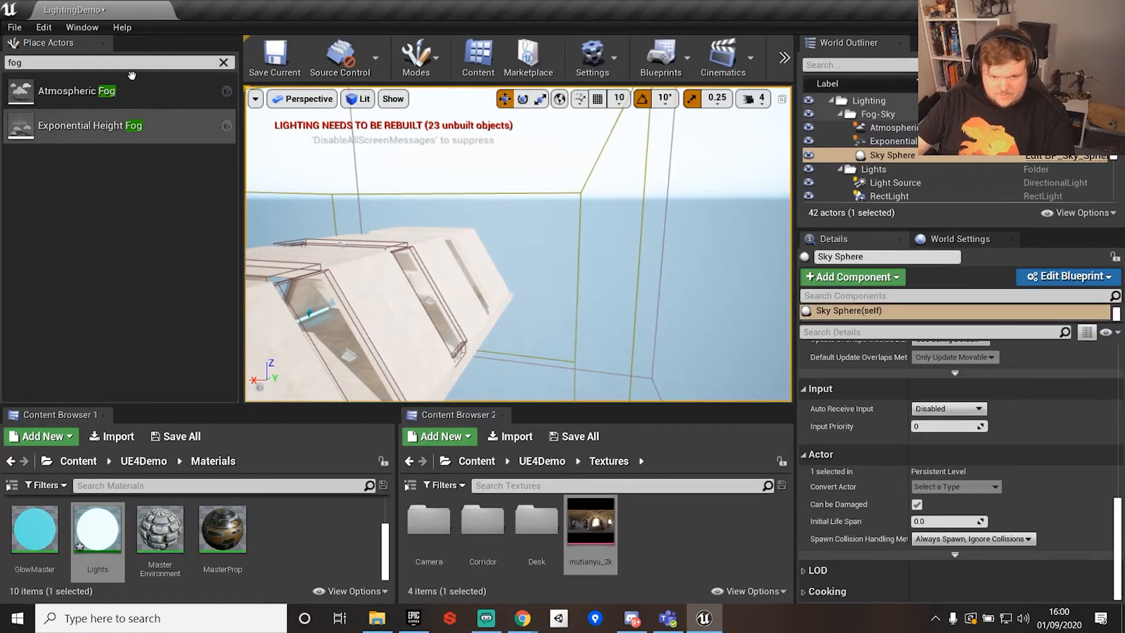
{"action": "left_click", "coordinate": [88, 63]}
{"action": "type", "text": "post"}
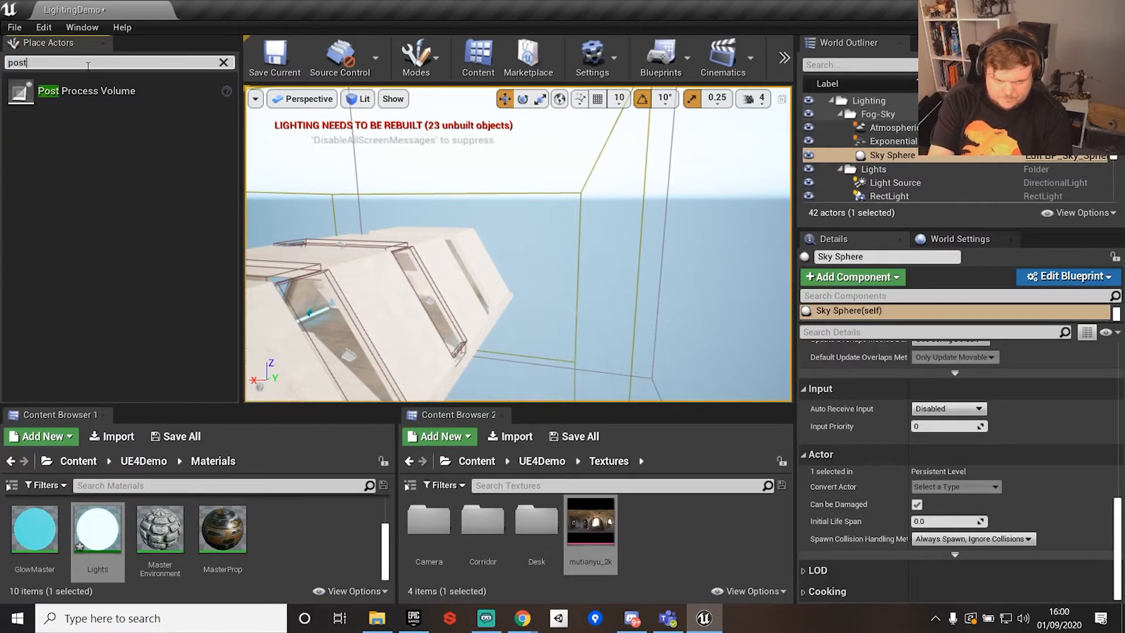
{"action": "left_click", "coordinate": [92, 92]}
{"action": "left_click_drag", "start_coordinate": [92, 92], "coordinate": [597, 261]}
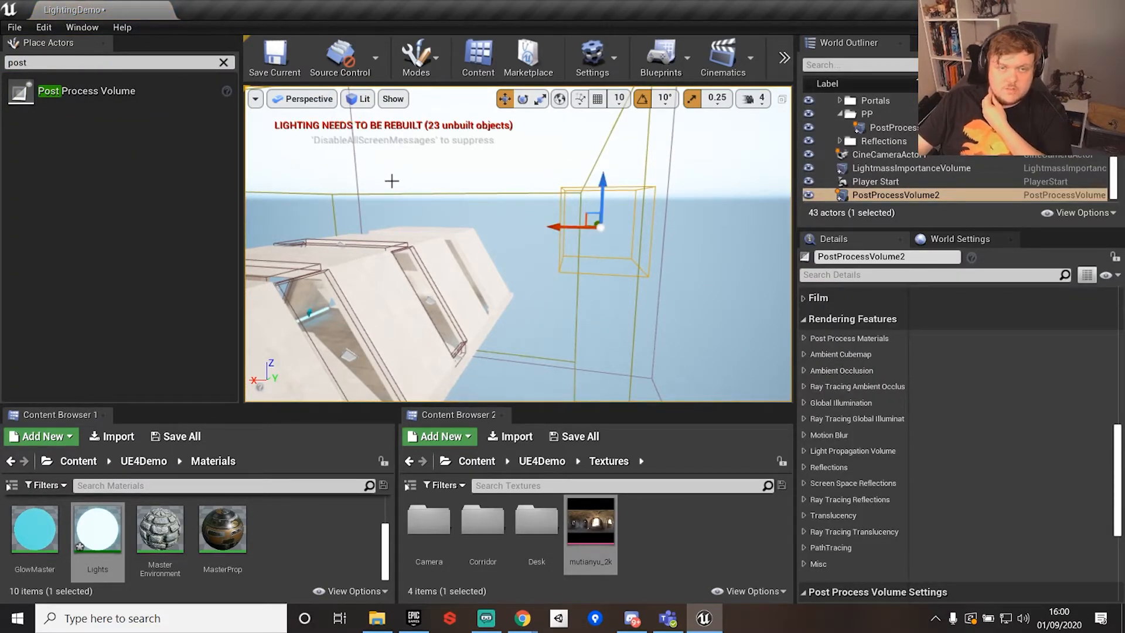
{"action": "key", "text": "Delete"}
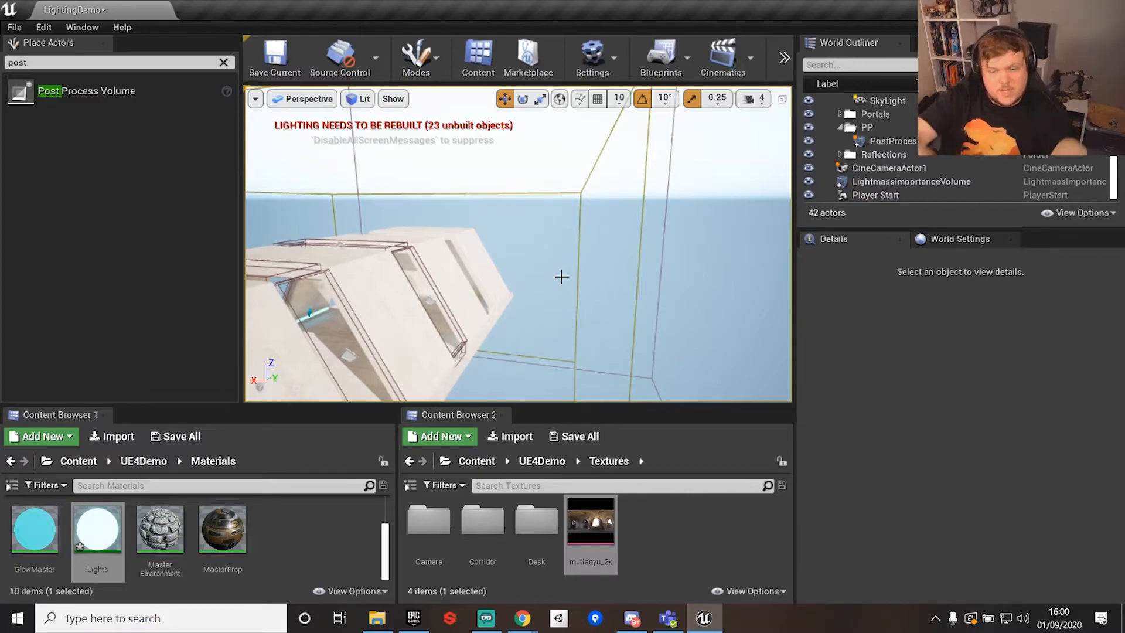
Try scaling the original PostProcessVolume around the corridor, and undo the scale change
{"action": "left_click", "coordinate": [434, 276]}
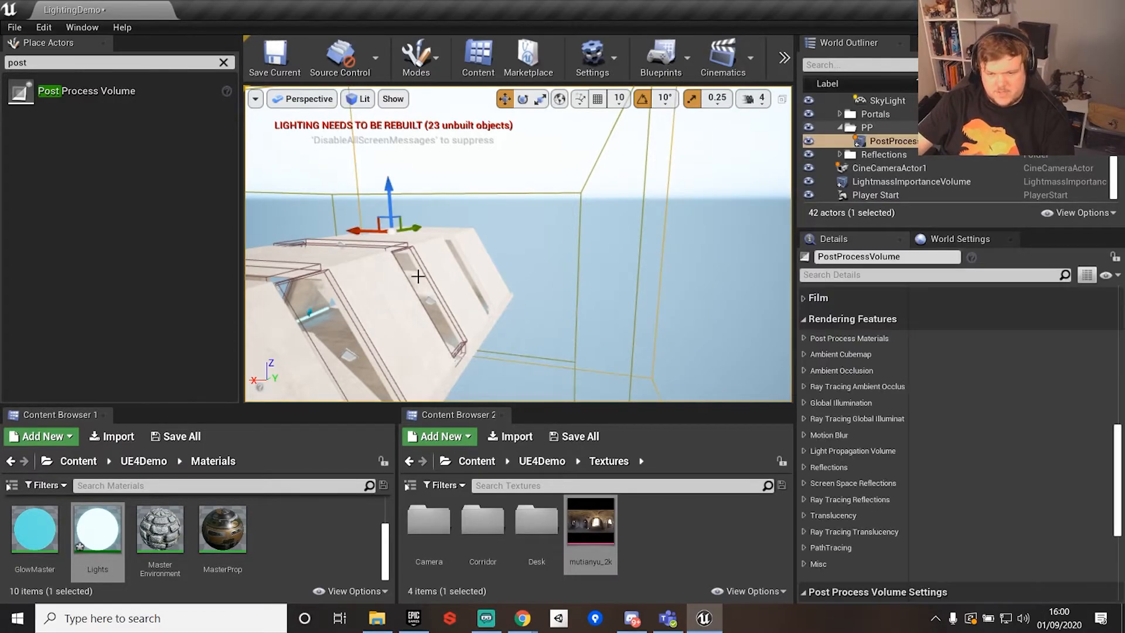
{"action": "key", "text": "r"}
{"action": "left_click_drag", "start_coordinate": [389, 230], "coordinate": [417, 239]}
{"action": "key", "text": "ctrl+z"}
Return the view inside the corridor with the editor icons hidden and keep the PostProcessVolume selected
{"action": "right_click_drag", "start_coordinate": [518, 244], "coordinate": [549, 221]}
{"action": "key", "text": "w"}
{"action": "key", "text": "g"}
{"action": "left_click", "coordinate": [908, 146]}
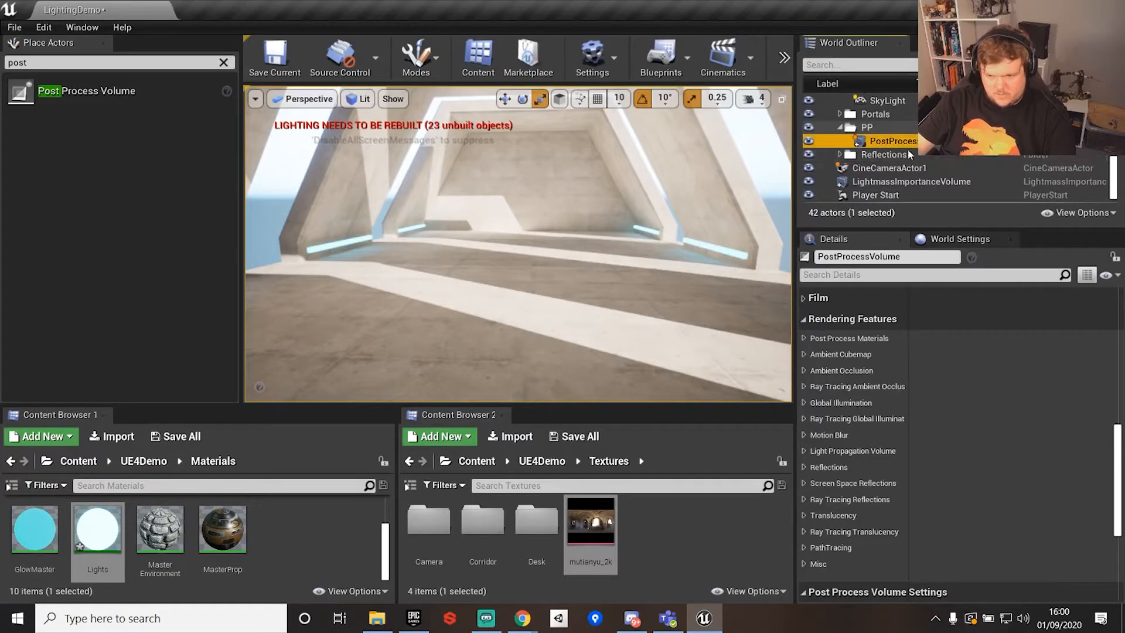
Expand the PostProcessVolume's Bloom settings and try bloom intensities of 2 and 10
{"action": "scroll", "coordinate": [865, 378], "scroll_direction": "up", "scroll_amount": 10}
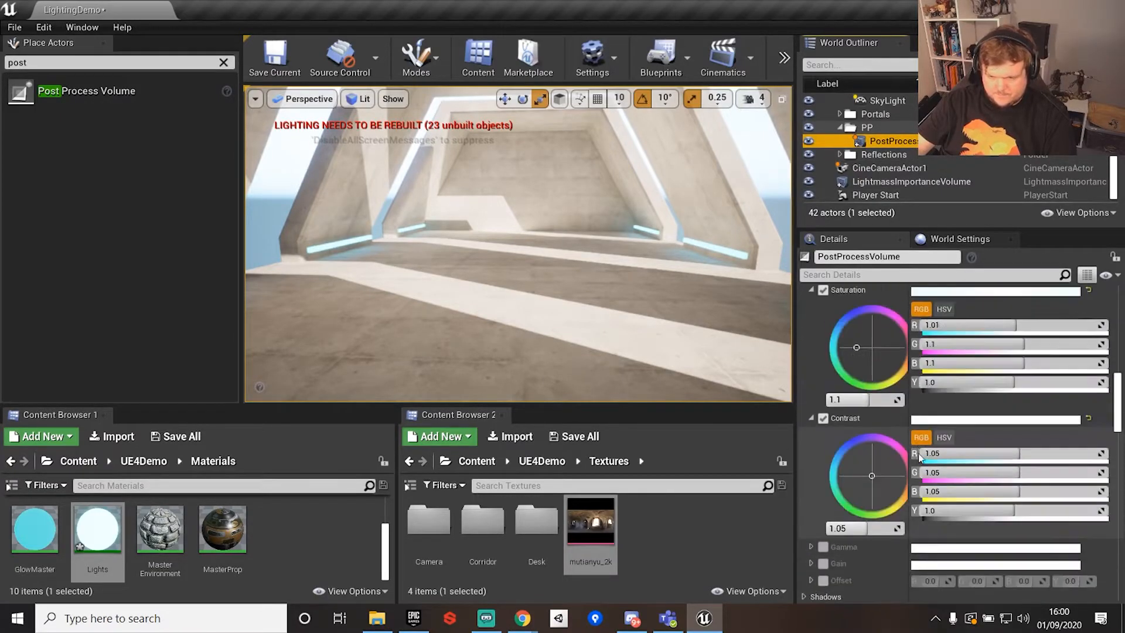
{"action": "scroll", "coordinate": [902, 439], "scroll_direction": "up", "scroll_amount": 10}
{"action": "left_click", "coordinate": [804, 378]}
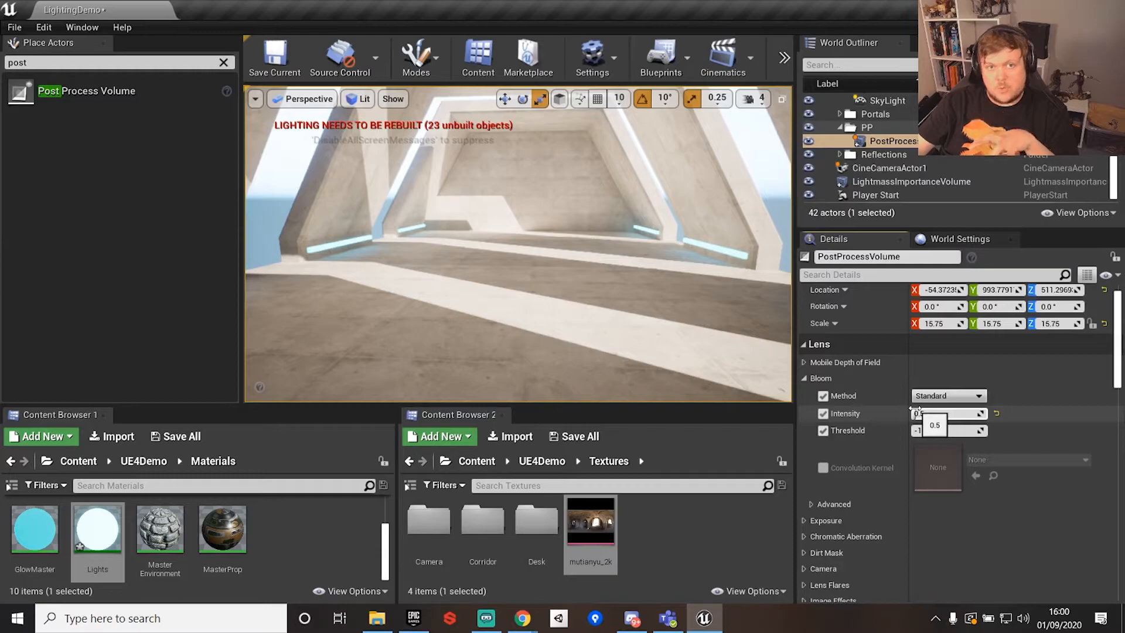
{"action": "left_click", "coordinate": [966, 412]}
{"action": "type", "text": "2"}
{"action": "key", "text": "Return"}
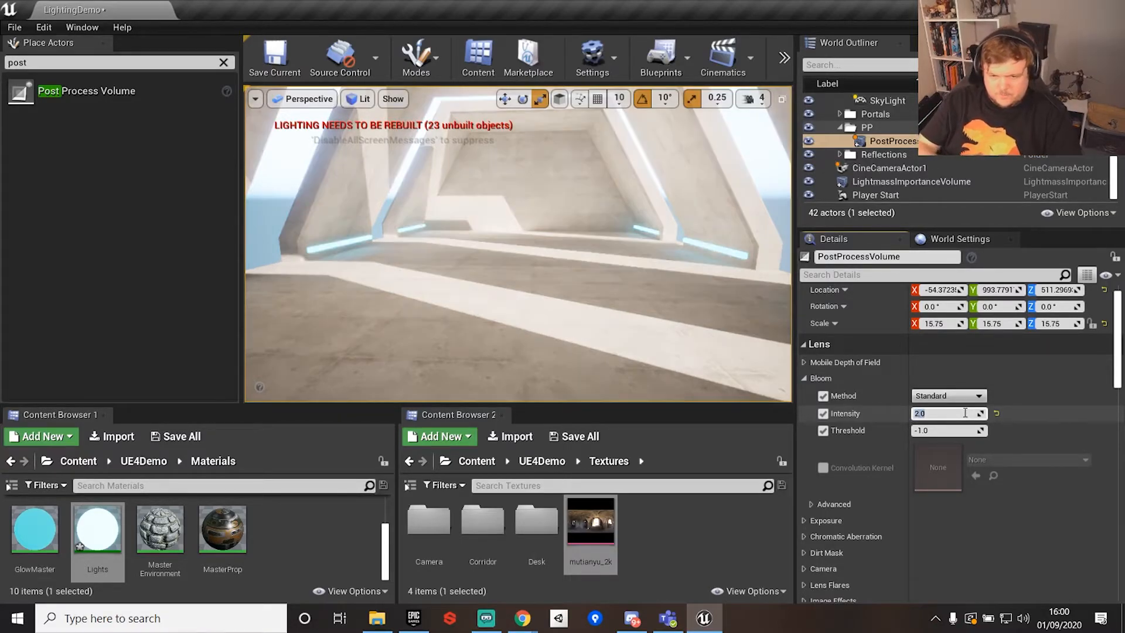
{"action": "type", "text": "10"}
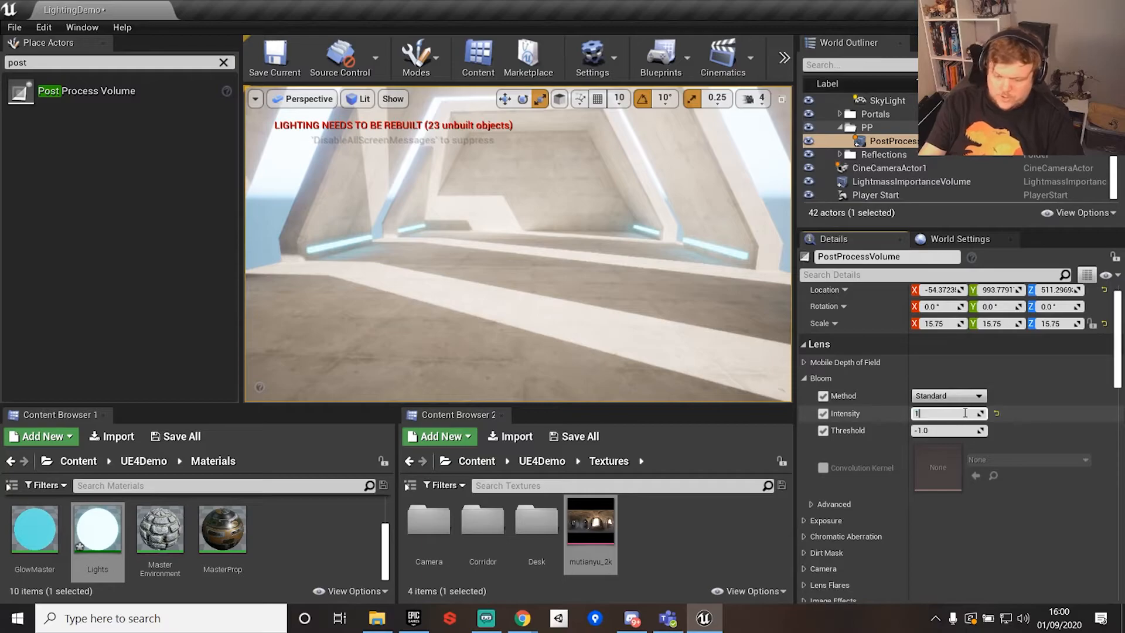
{"action": "key", "text": "Return"}
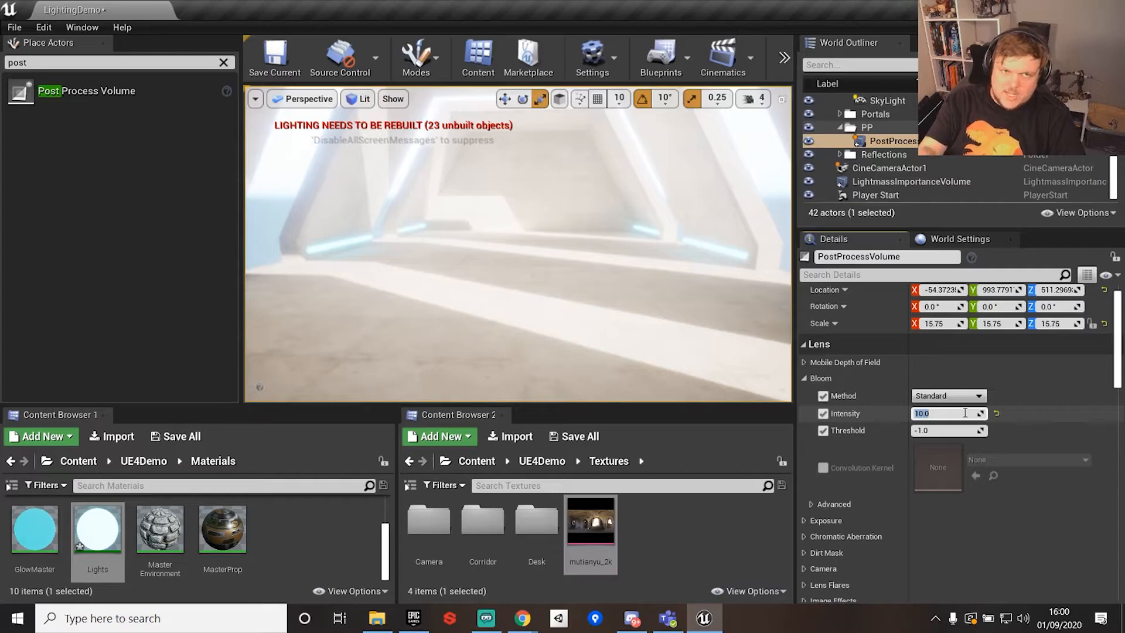
Reduce the Bloom intensity to 0.5 and finally set it to 0.1
{"action": "type", "text": "0"}
{"action": "key", "text": "Return"}
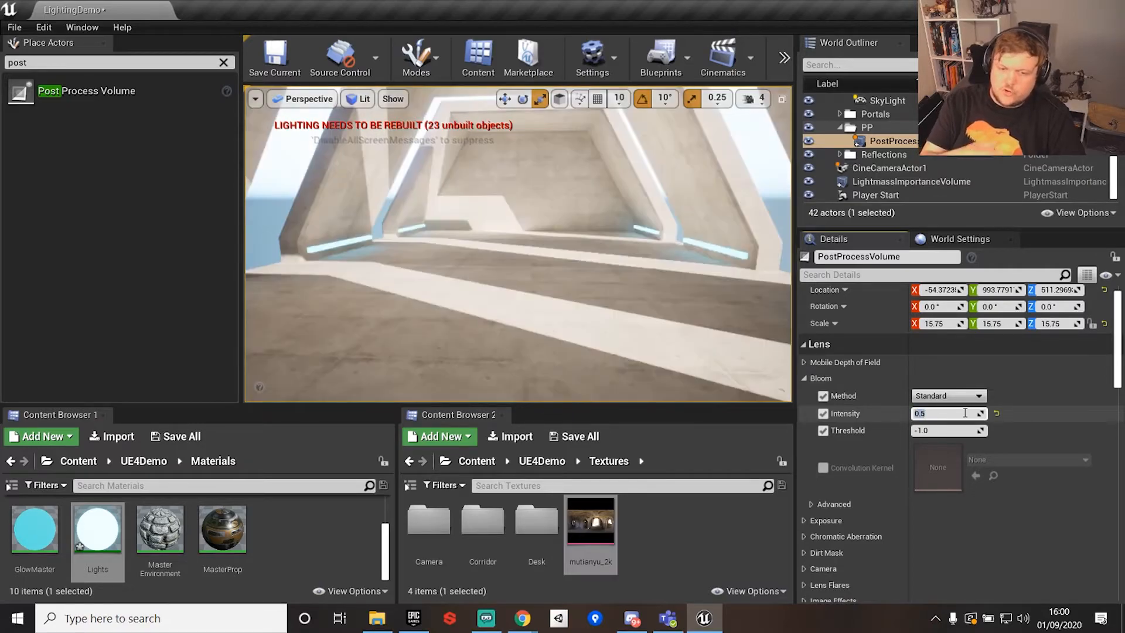
{"action": "type", "text": "0"}
{"action": "key", "text": "Return"}
{"action": "type", "text": "0"}
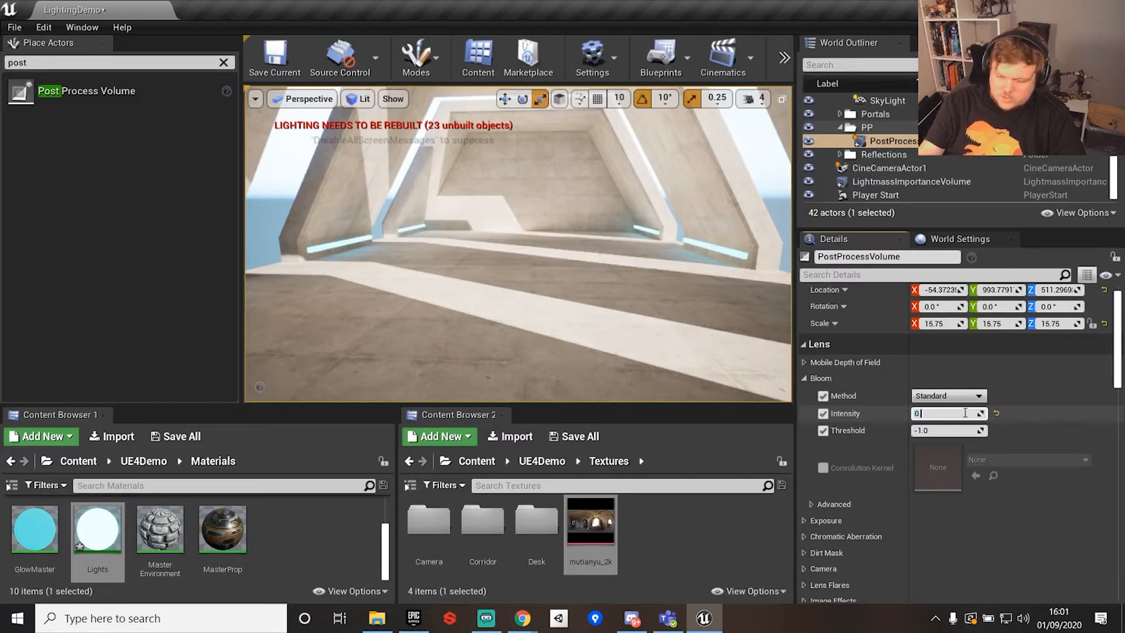
{"action": "key", "text": "Return"}
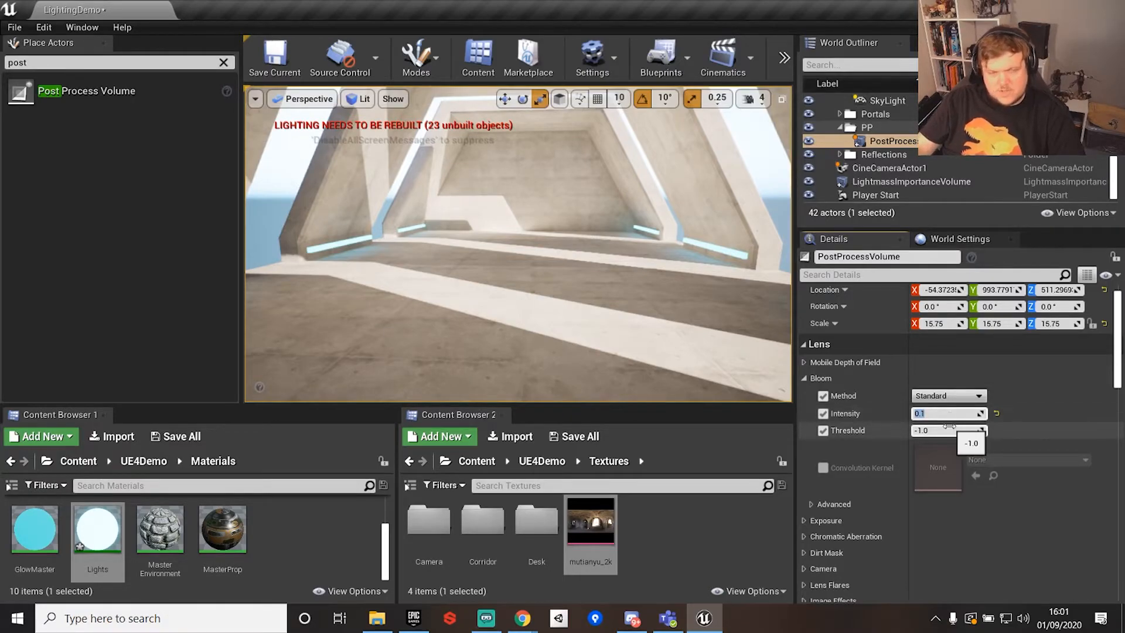
Collapse the Bloom settings and expand the Exposure settings of the PostProcessVolume
{"action": "scroll", "coordinate": [943, 437], "scroll_direction": "down", "scroll_amount": 2}
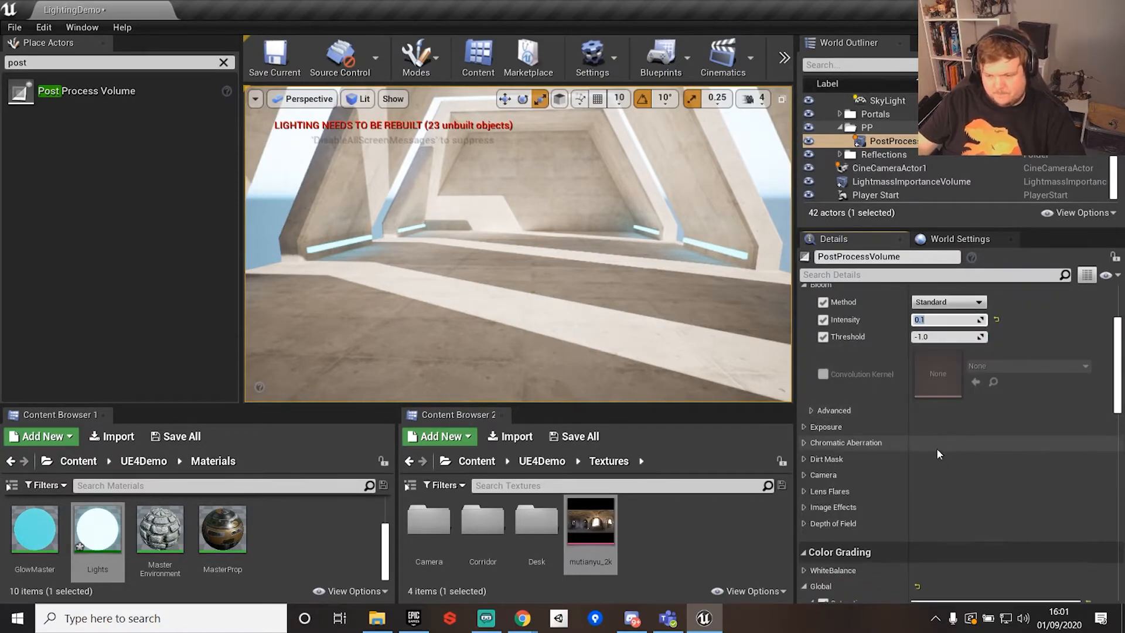
{"action": "scroll", "coordinate": [811, 311], "scroll_direction": "up", "scroll_amount": 1}
{"action": "left_click", "coordinate": [803, 331]}
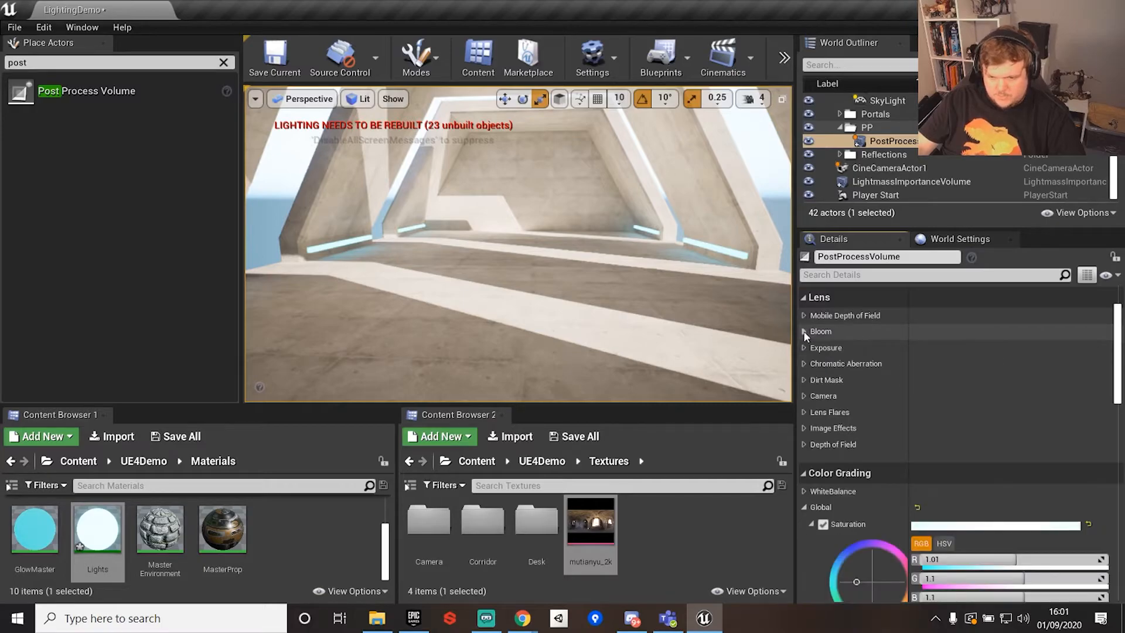
{"action": "left_click", "coordinate": [804, 348]}
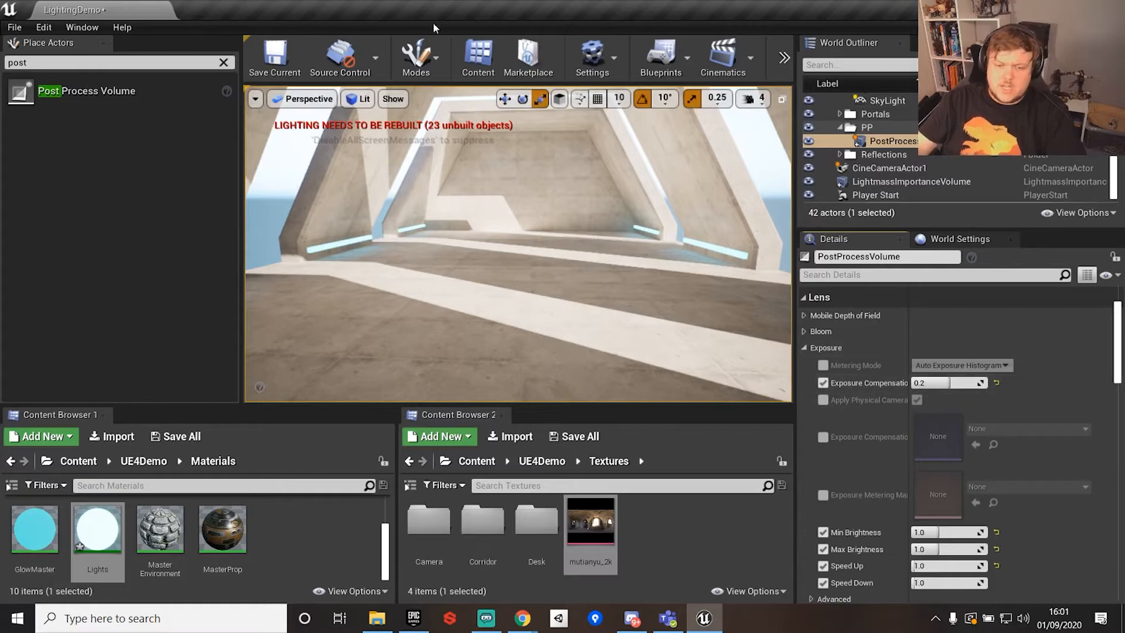
Locate the viewport's Eye Adaptation post-processing show flag, and toggle it off and back on
{"action": "left_click", "coordinate": [394, 99]}
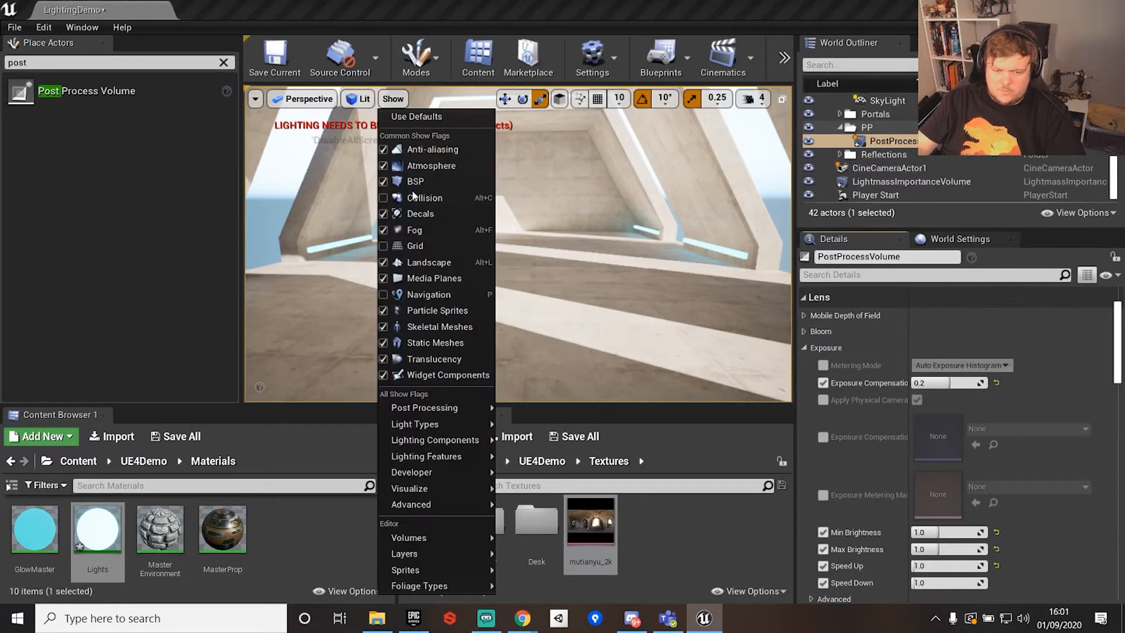
{"action": "mouse_move", "coordinate": [434, 432]}
{"action": "mouse_move", "coordinate": [446, 409]}
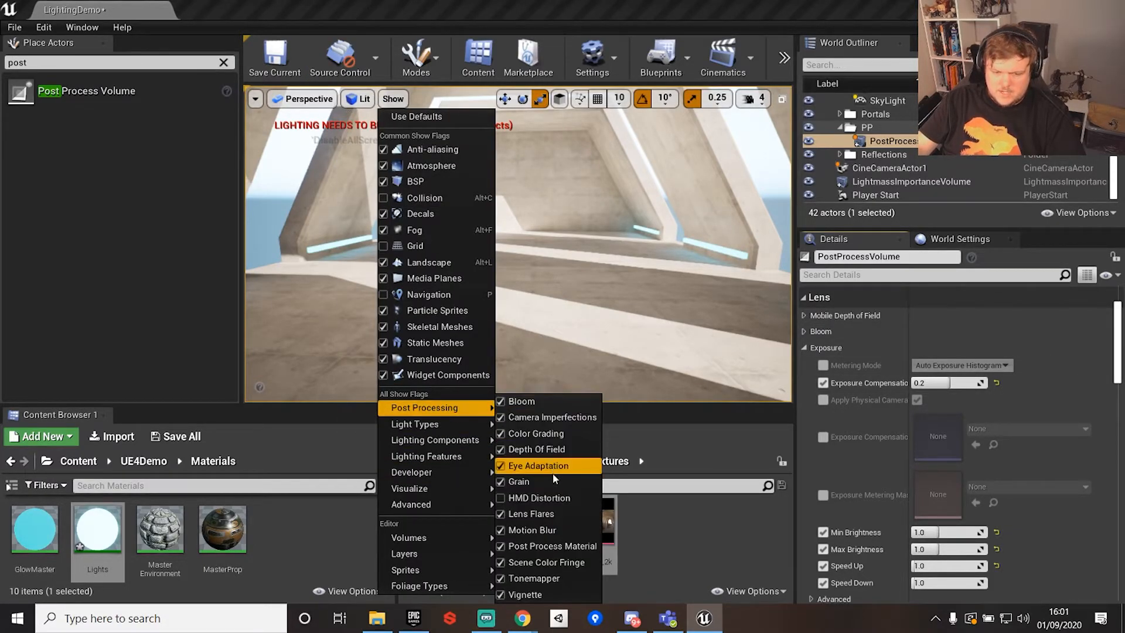
{"action": "left_click", "coordinate": [503, 468]}
{"action": "left_click", "coordinate": [502, 467]}
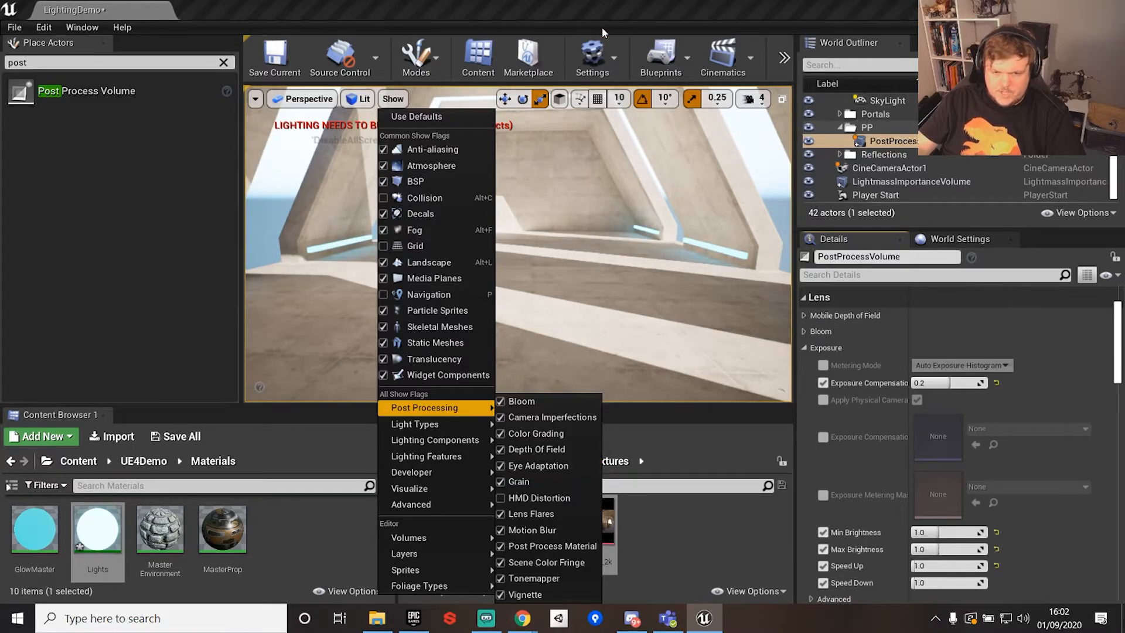
{"action": "left_click", "coordinate": [735, 9]}
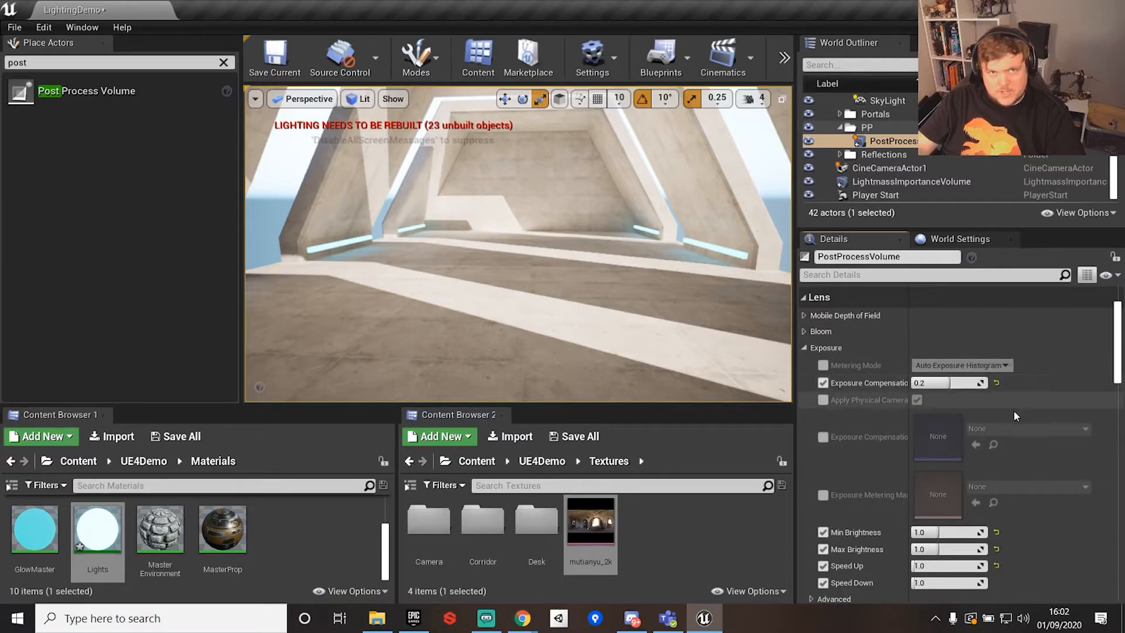
Try an Exposure Compensation of about -0.71, and set it to 0.1 instead
{"action": "scroll", "coordinate": [999, 498], "scroll_direction": "down", "scroll_amount": 1}
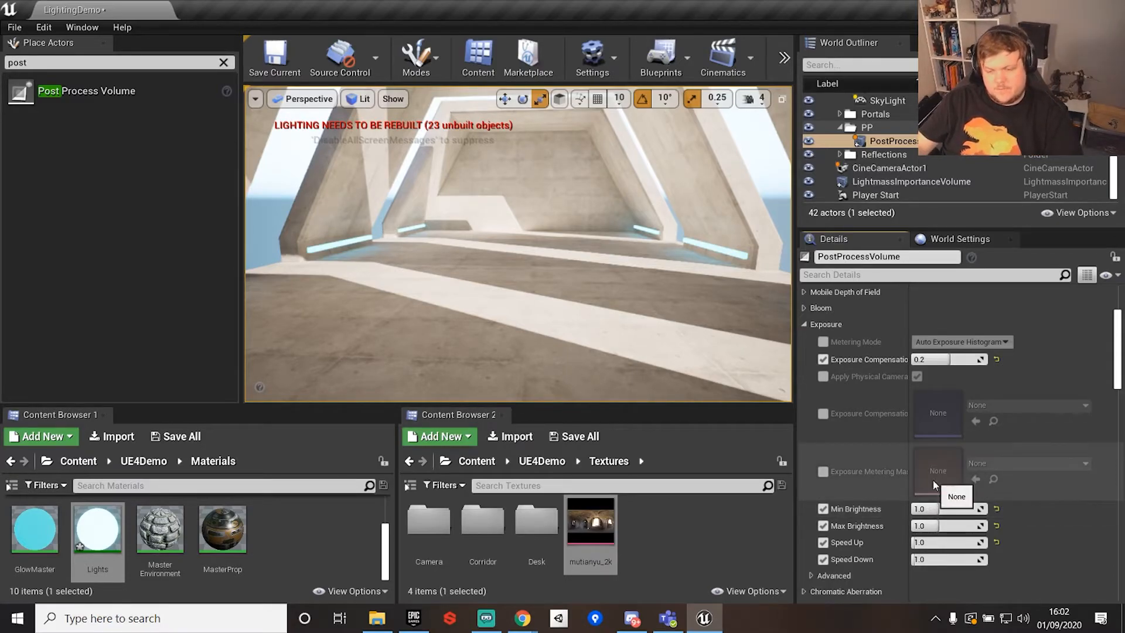
{"action": "scroll", "coordinate": [934, 483], "scroll_direction": "down", "scroll_amount": 5}
{"action": "scroll", "coordinate": [932, 481], "scroll_direction": "up", "scroll_amount": 5}
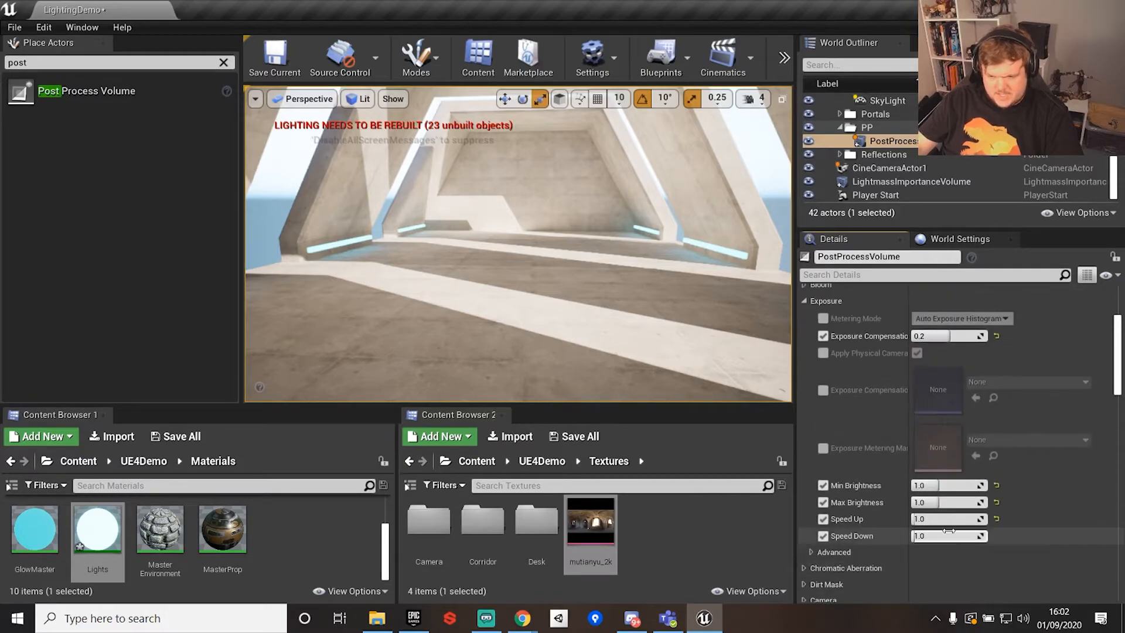
{"action": "left_click", "coordinate": [822, 382]}
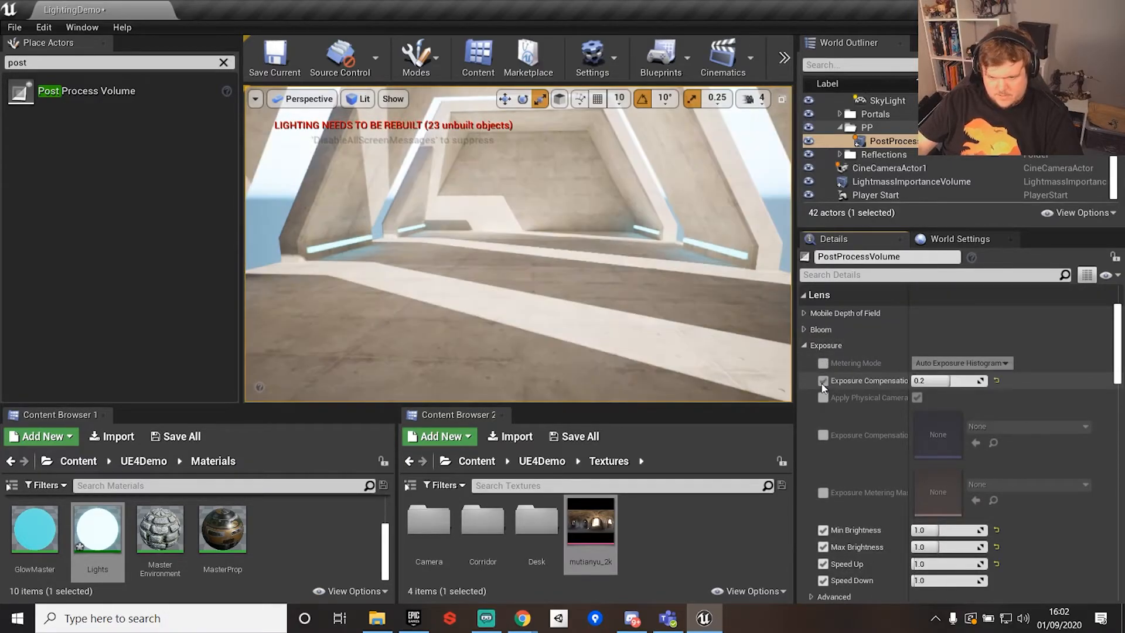
{"action": "mouse_move", "coordinate": [946, 380]}
{"action": "left_mouse_down"}
{"action": "mouse_move", "coordinate": [905, 380]}
{"action": "mouse_move", "coordinate": [947, 380]}
{"action": "left_mouse_up"}
{"action": "left_click", "coordinate": [961, 381]}
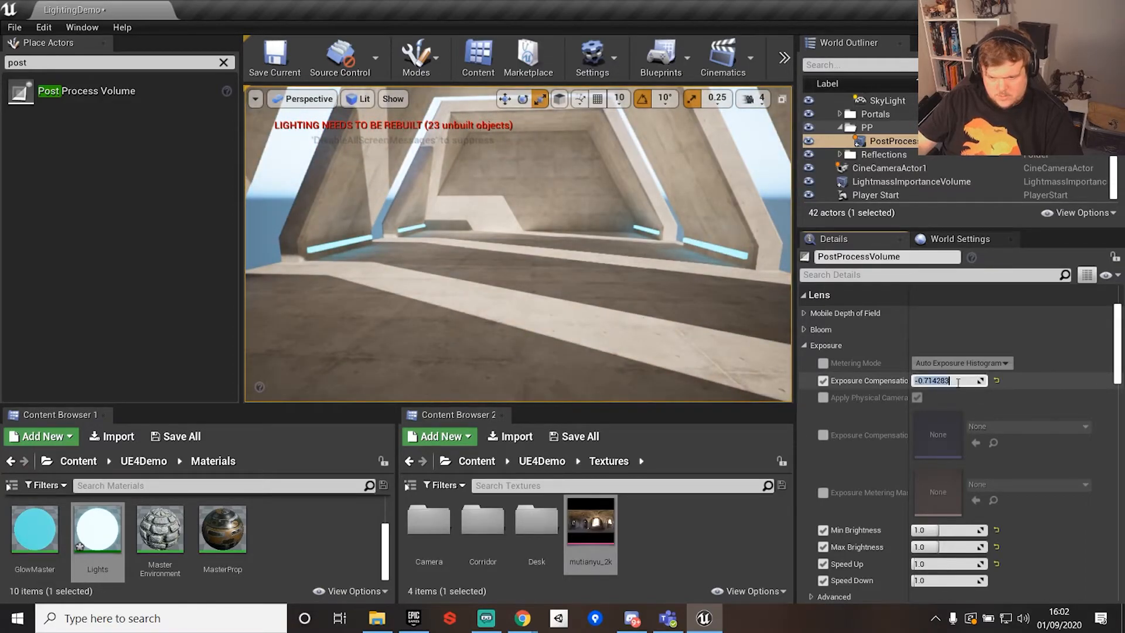
{"action": "type", "text": "0.1"}
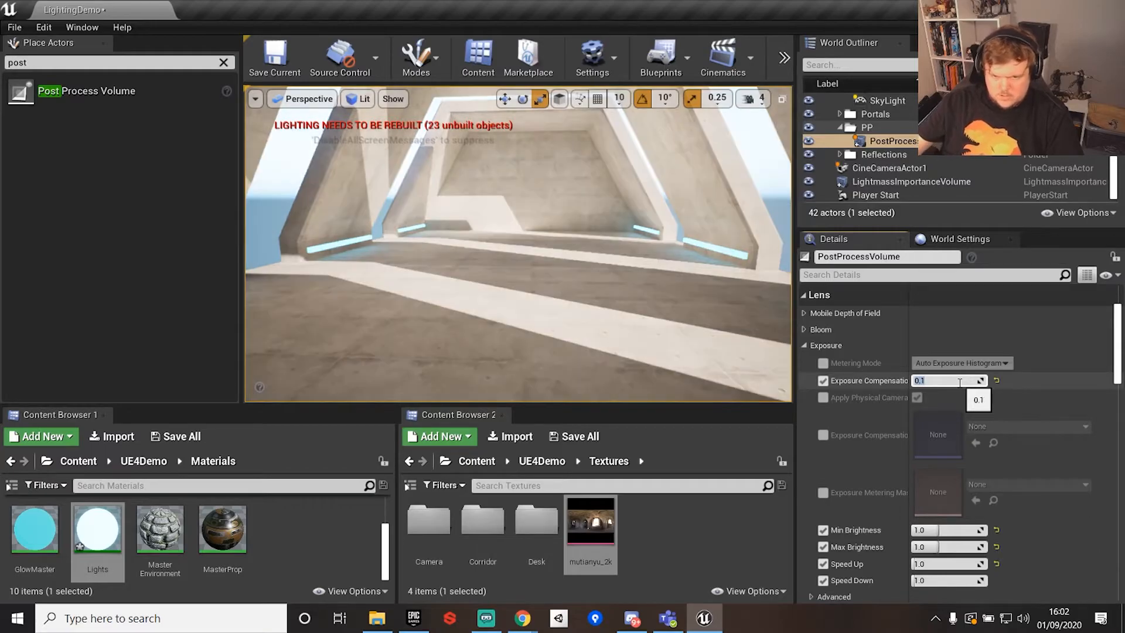
Expand the Chromatic Aberration settings and try an intensity of 10
{"action": "scroll", "coordinate": [1003, 485], "scroll_direction": "down", "scroll_amount": 5}
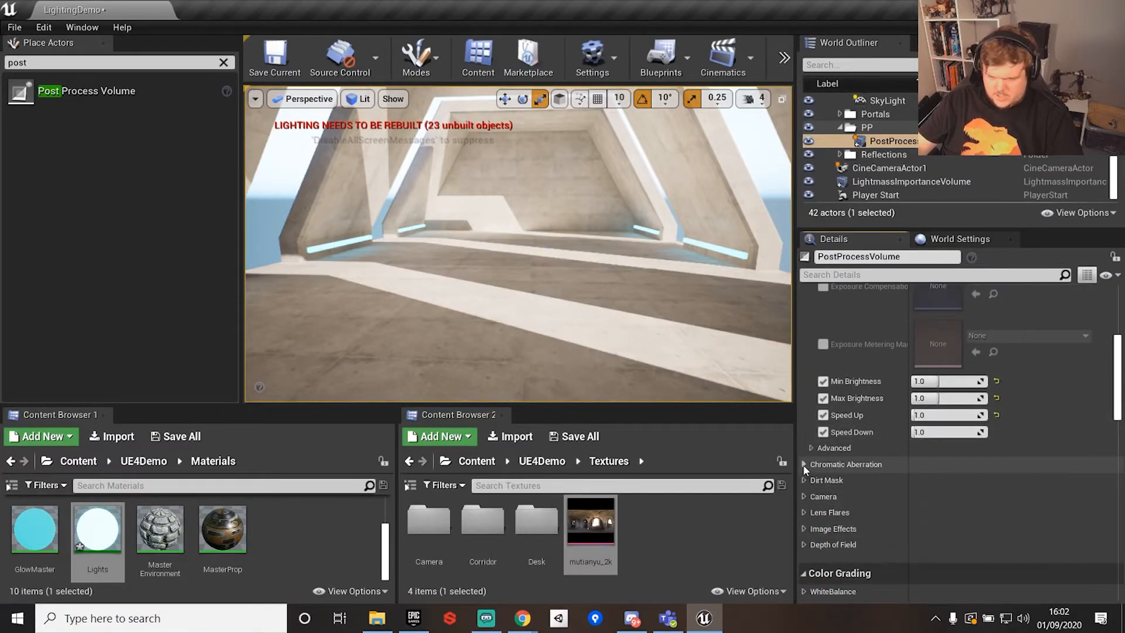
{"action": "left_click", "coordinate": [803, 464]}
{"action": "left_click", "coordinate": [941, 480]}
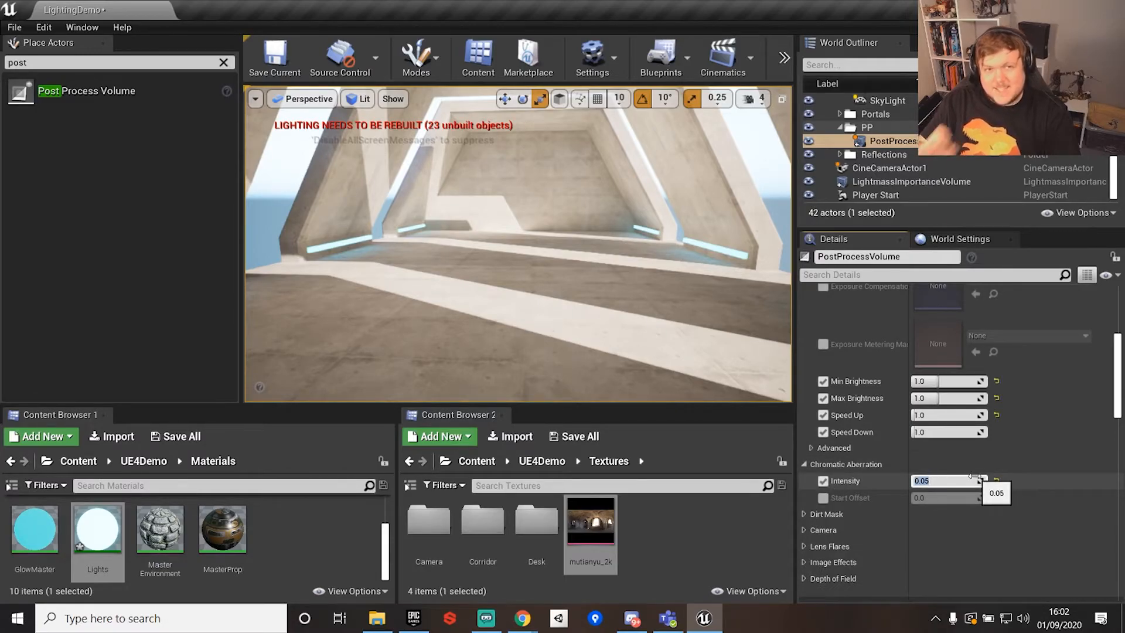
{"action": "type", "text": "10"}
{"action": "key", "text": "Return"}
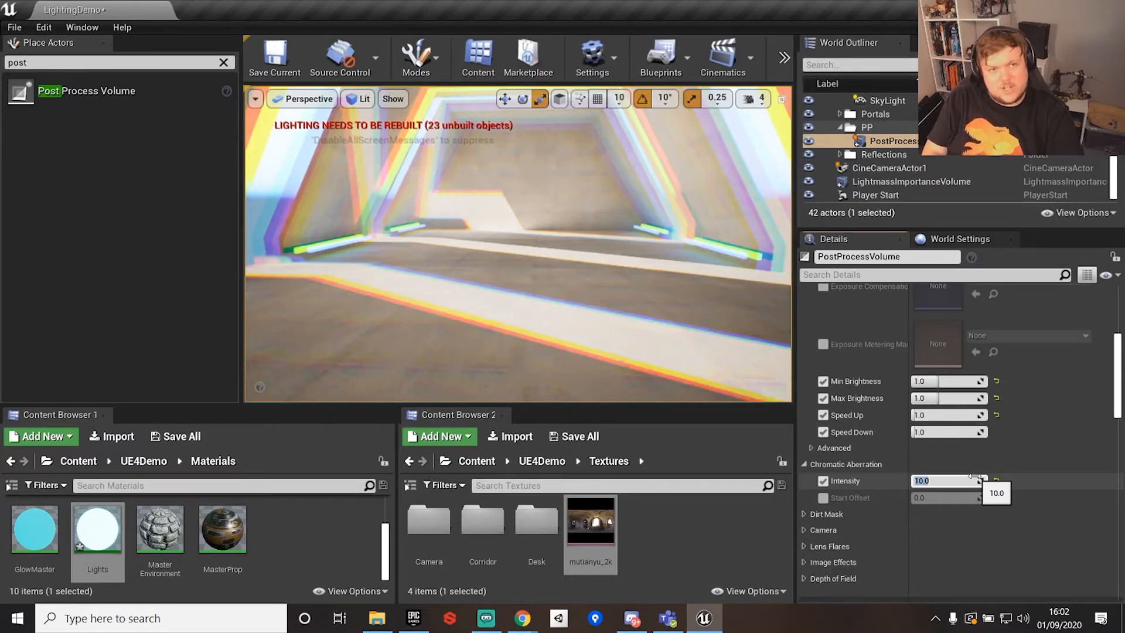
Set the Chromatic Aberration intensity to 0.05
{"action": "type", "text": "0.05"}
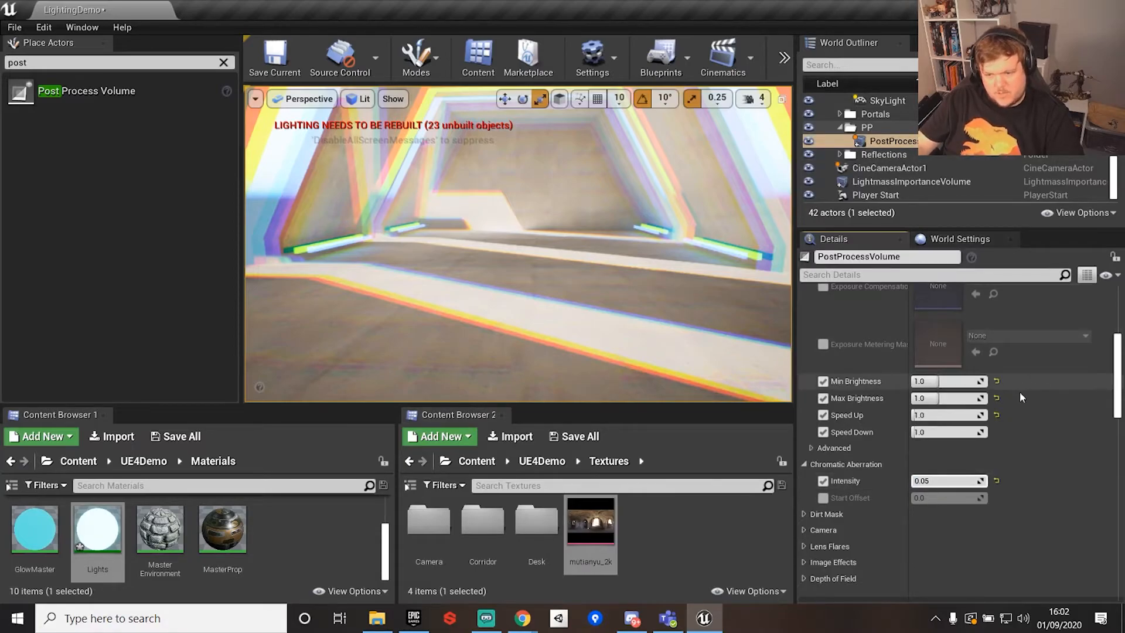
{"action": "left_click", "coordinate": [997, 481]}
{"action": "left_click", "coordinate": [953, 480]}
{"action": "type", "text": "0.05"}
{"action": "key", "text": "Return"}
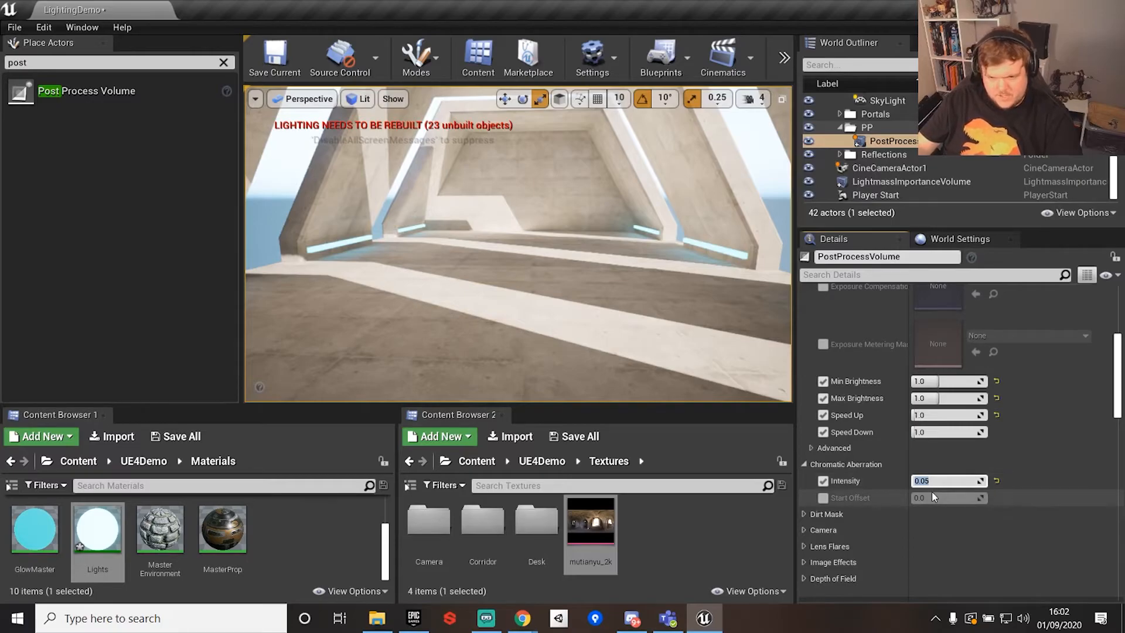
Look over the post process volume's Camera and Dirt Mask settings
{"action": "scroll", "coordinate": [957, 486], "scroll_direction": "down", "scroll_amount": 3}
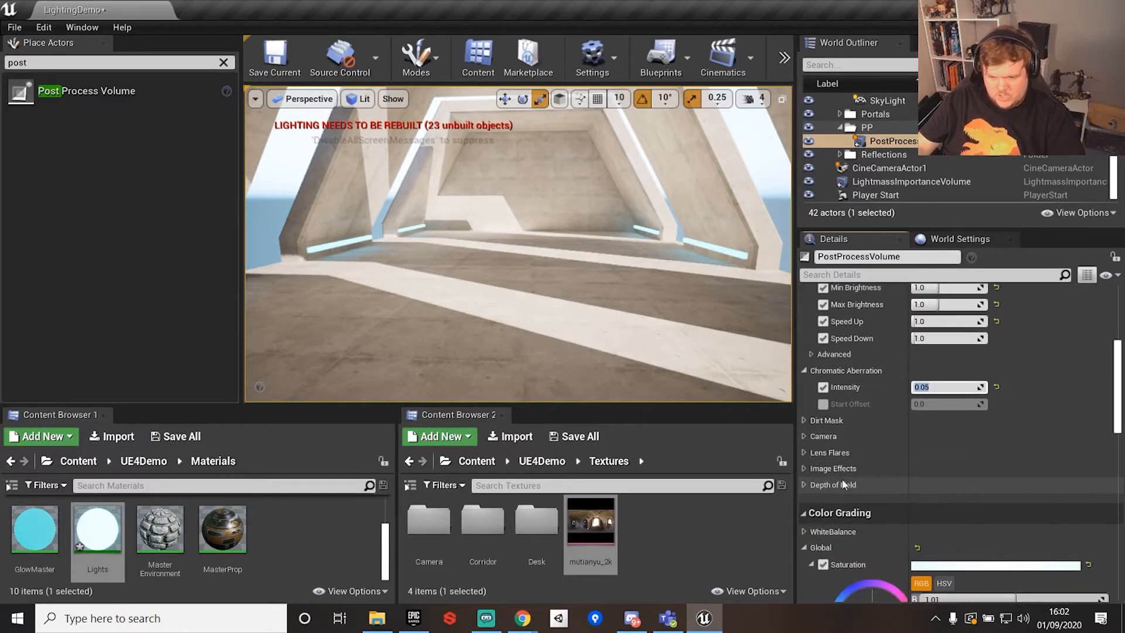
{"action": "left_click", "coordinate": [803, 436]}
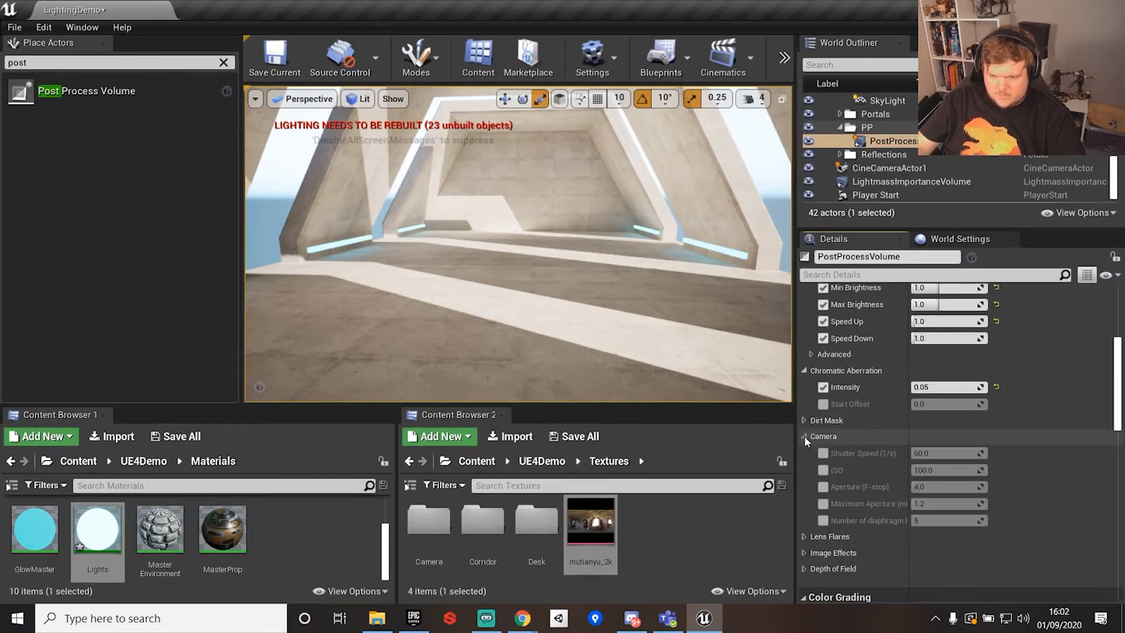
{"action": "left_click", "coordinate": [803, 436]}
{"action": "left_click", "coordinate": [803, 420]}
{"action": "left_click", "coordinate": [803, 420]}
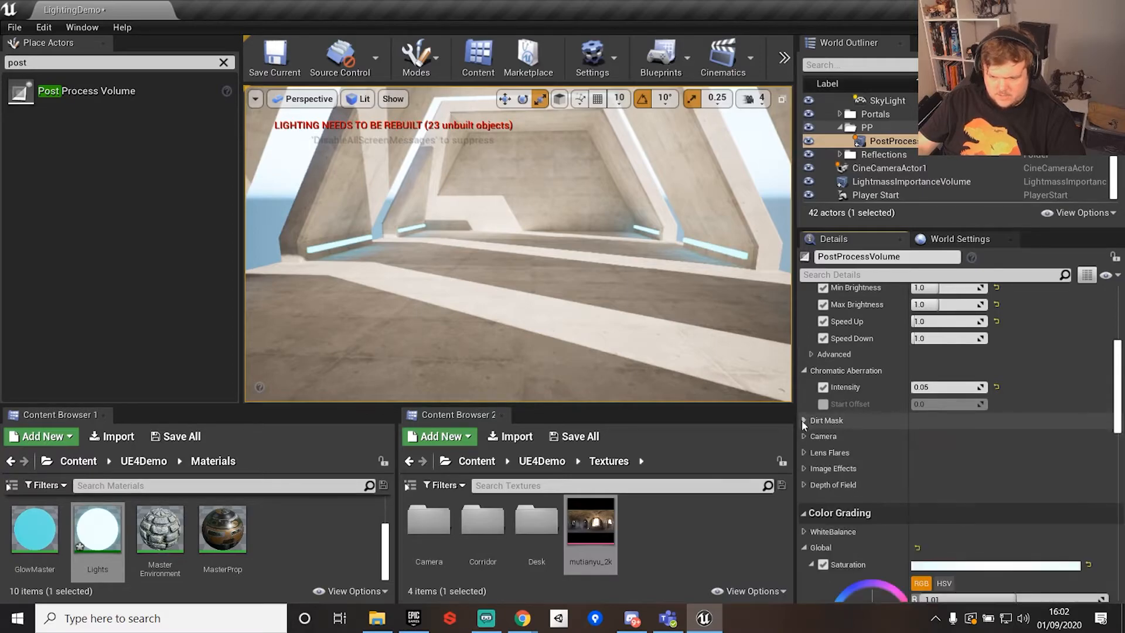
Enable the Lens Flares Intensity, try a value of about 6.2, and view the flares from different angles in the scene
{"action": "left_click", "coordinate": [803, 452]}
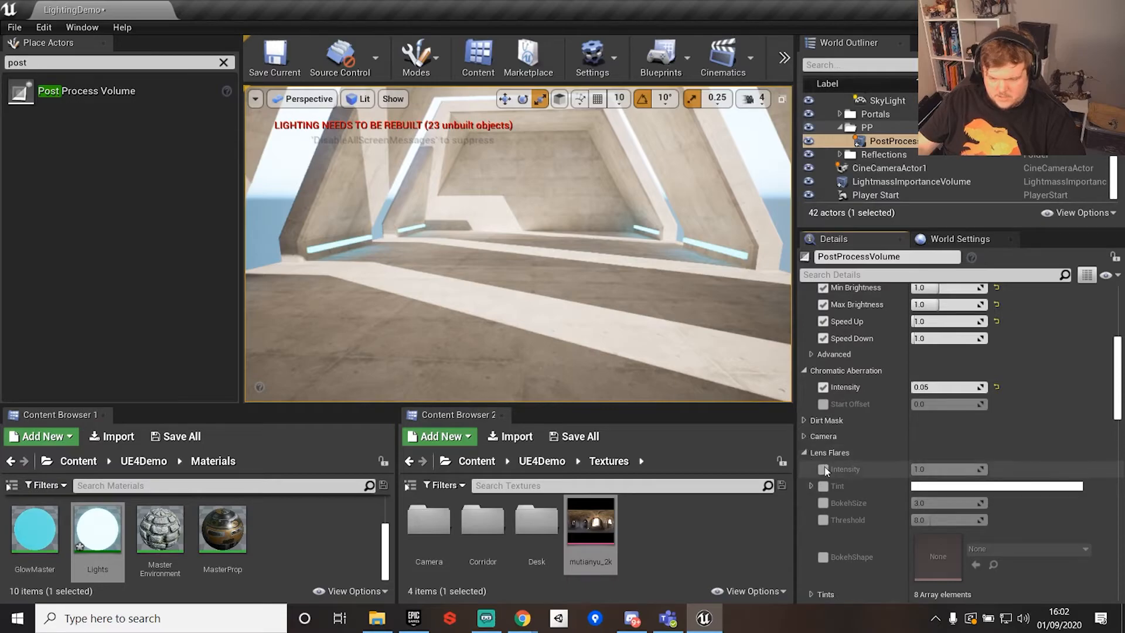
{"action": "left_click", "coordinate": [824, 470]}
{"action": "mouse_move", "coordinate": [937, 470]}
{"action": "left_mouse_down"}
{"action": "mouse_move", "coordinate": [985, 471]}
{"action": "mouse_move", "coordinate": [932, 469]}
{"action": "left_mouse_up"}
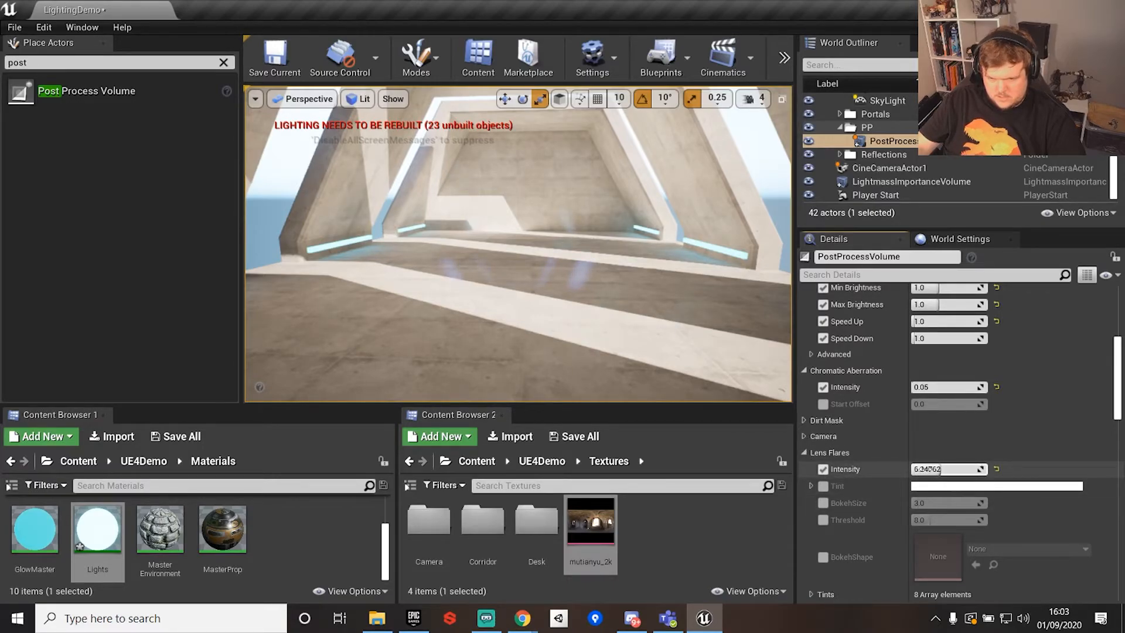
{"action": "right_click_drag", "start_coordinate": [505, 267], "coordinate": [609, 188]}
{"action": "right_click_drag", "start_coordinate": [543, 319], "coordinate": [486, 304]}
Set the Lens Flares Intensity to 1 and collapse the Lens Flares settings
{"action": "left_click", "coordinate": [956, 468]}
{"action": "type", "text": "1"}
{"action": "key", "text": "Return"}
{"action": "right_click_drag", "start_coordinate": [440, 327], "coordinate": [384, 357]}
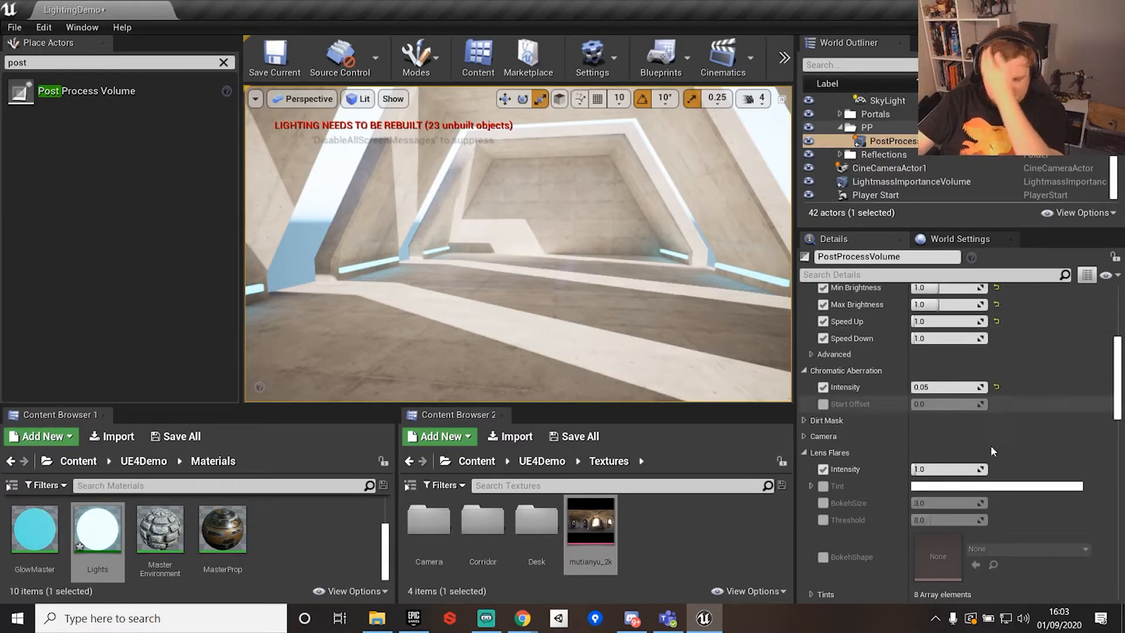
{"action": "left_click", "coordinate": [805, 453]}
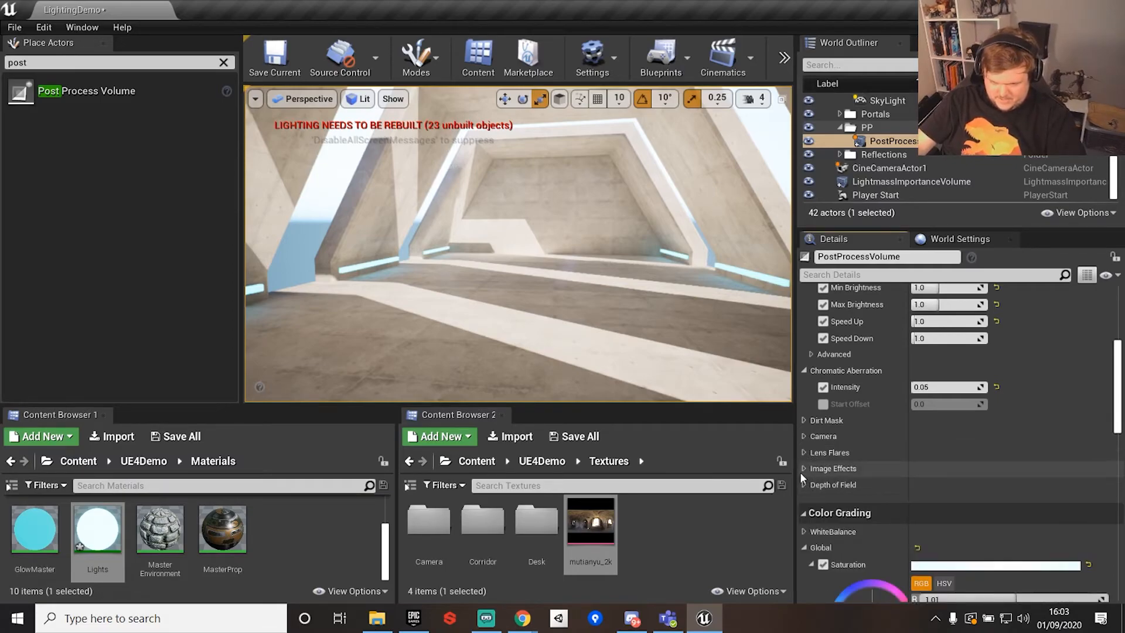
Switch the Vignette Intensity and Grain Intensity overrides off and back on, and collapse the Image Effects and Chromatic Aberration settings
{"action": "left_click", "coordinate": [803, 468]}
{"action": "left_click", "coordinate": [824, 484]}
{"action": "left_click", "coordinate": [825, 483]}
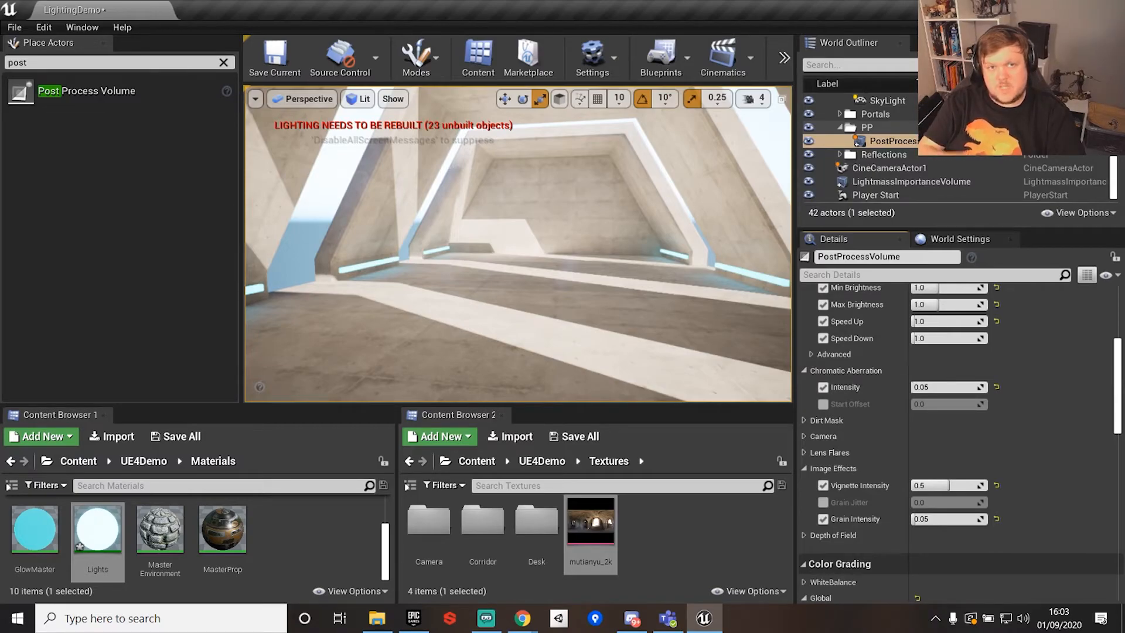
{"action": "left_click", "coordinate": [823, 519]}
{"action": "left_click", "coordinate": [823, 519]}
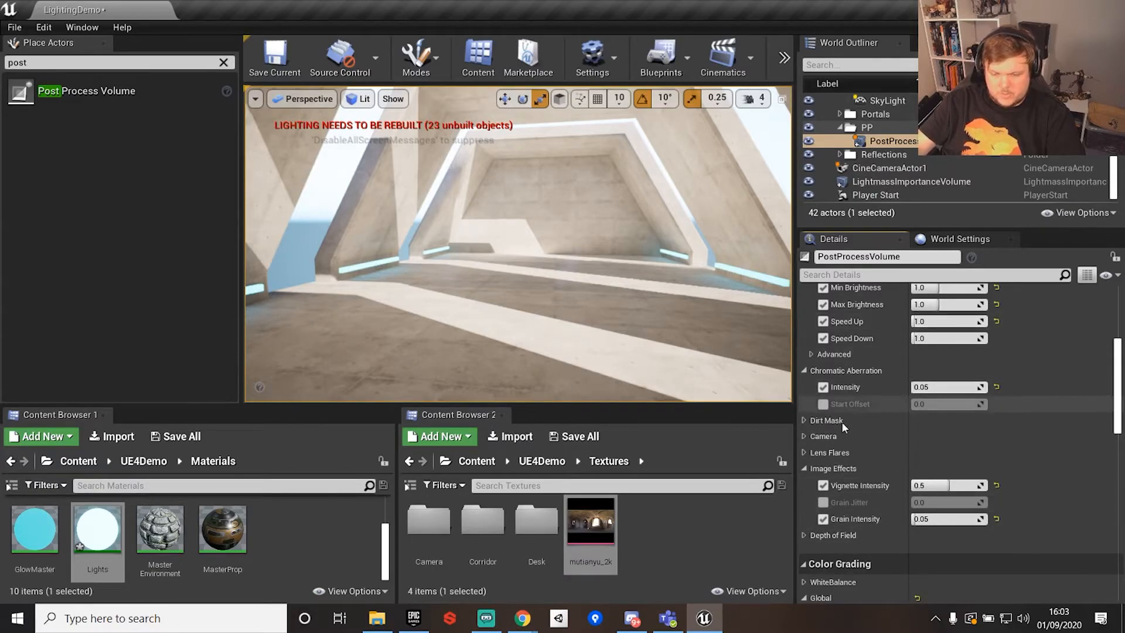
{"action": "left_click", "coordinate": [832, 468]}
{"action": "scroll", "coordinate": [810, 396], "scroll_direction": "up", "scroll_amount": 1}
{"action": "left_click", "coordinate": [810, 394]}
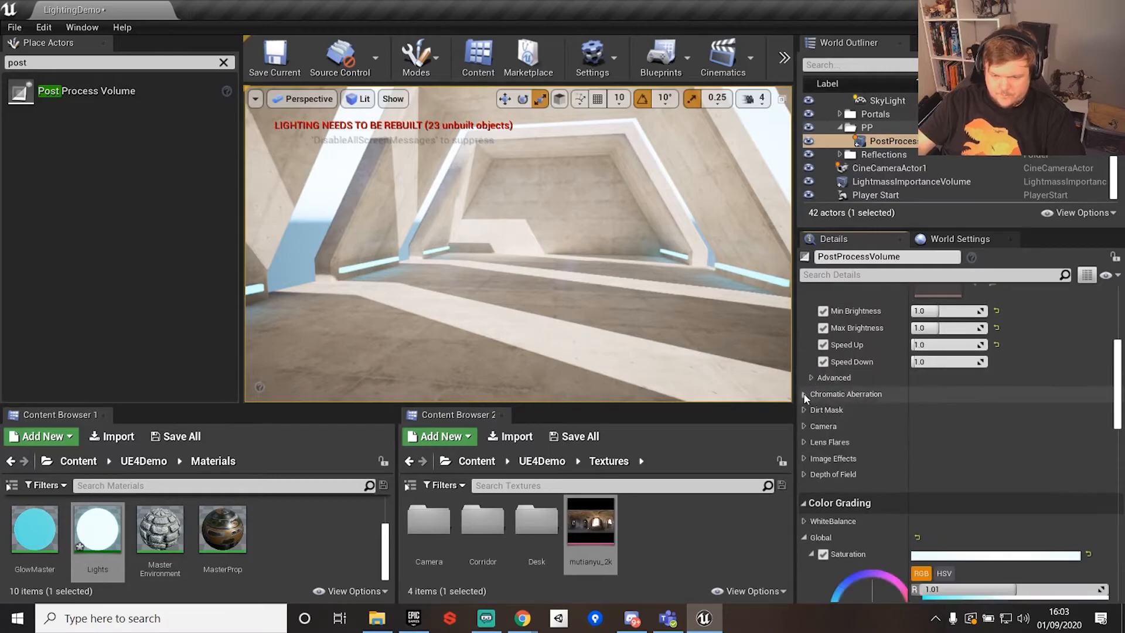
Try a Grain Intensity of 1 and a Vignette Intensity of 1.0 in Image Effects, undoing each change
{"action": "left_click", "coordinate": [806, 460]}
{"action": "left_click", "coordinate": [952, 508]}
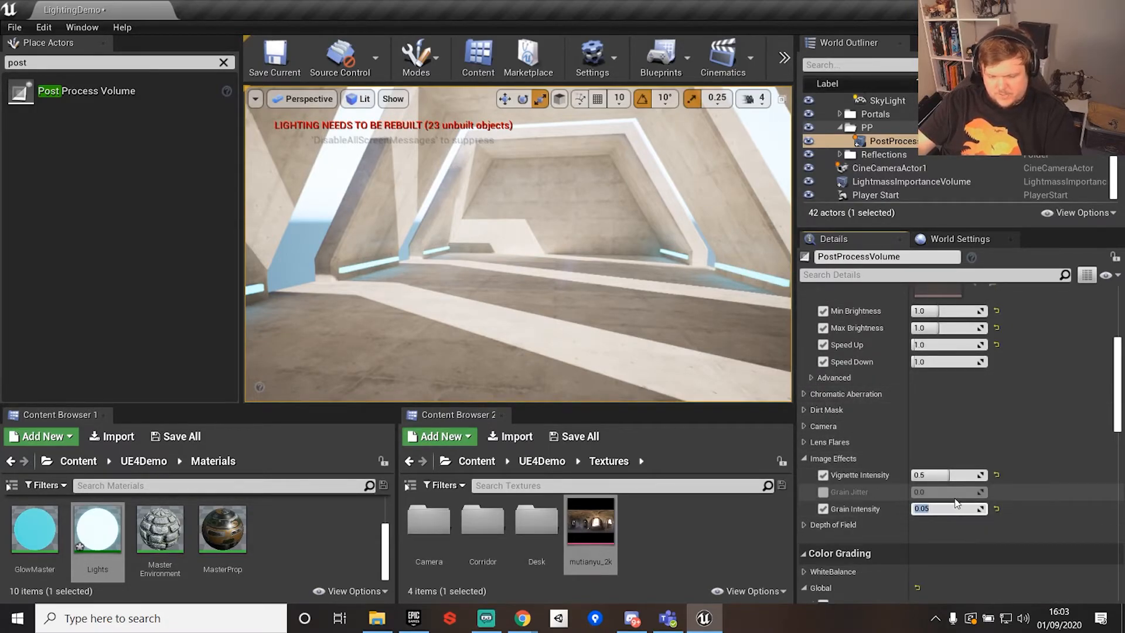
{"action": "left_click", "coordinate": [924, 519]}
{"action": "left_click_drag", "start_coordinate": [914, 508], "coordinate": [988, 509]}
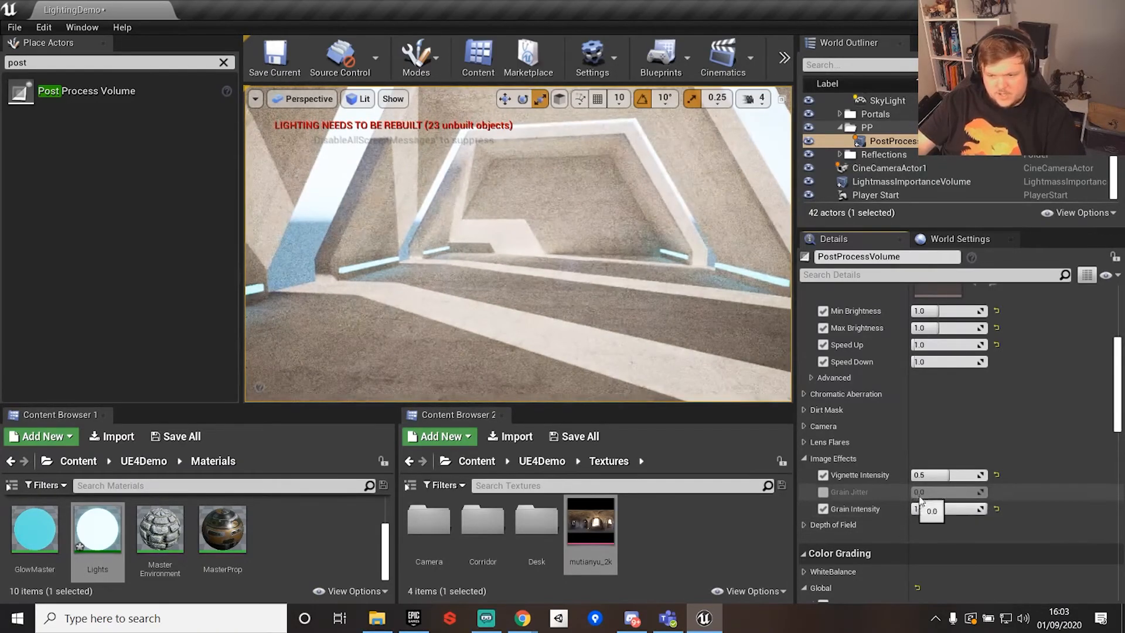
{"action": "key", "text": "ctrl+z"}
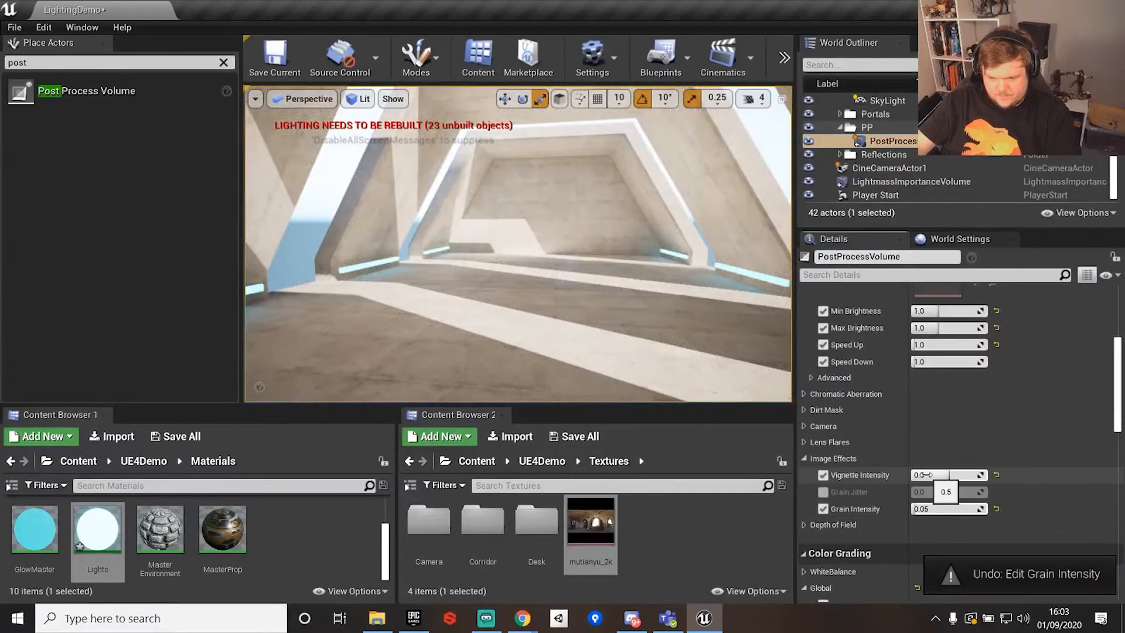
{"action": "left_click_drag", "start_coordinate": [944, 474], "coordinate": [985, 474]}
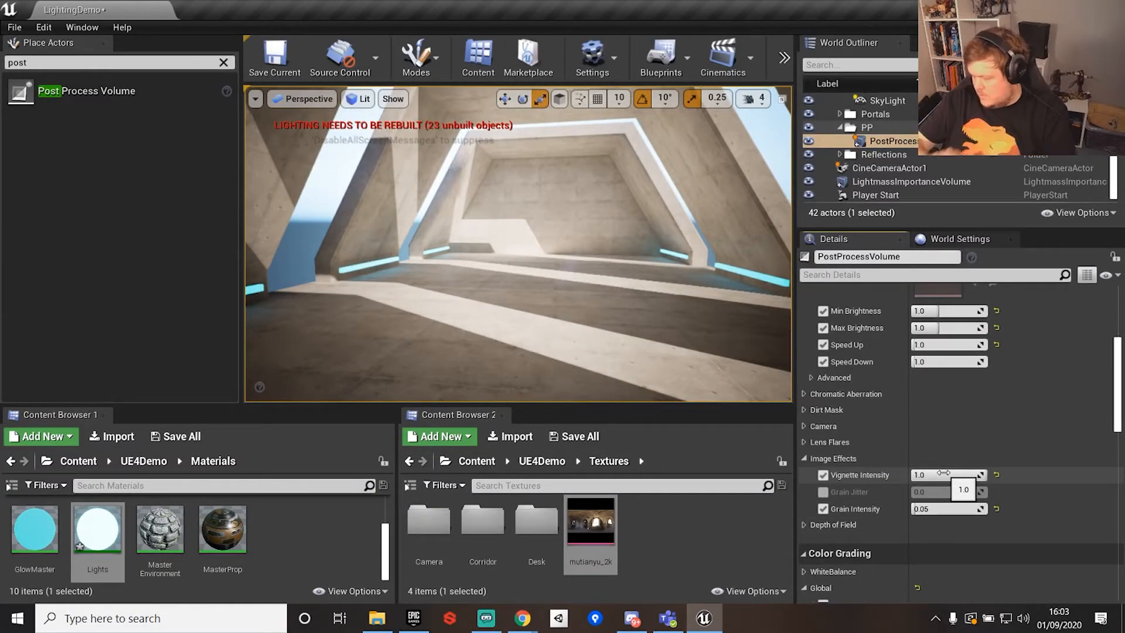
{"action": "key", "text": "ctrl+z"}
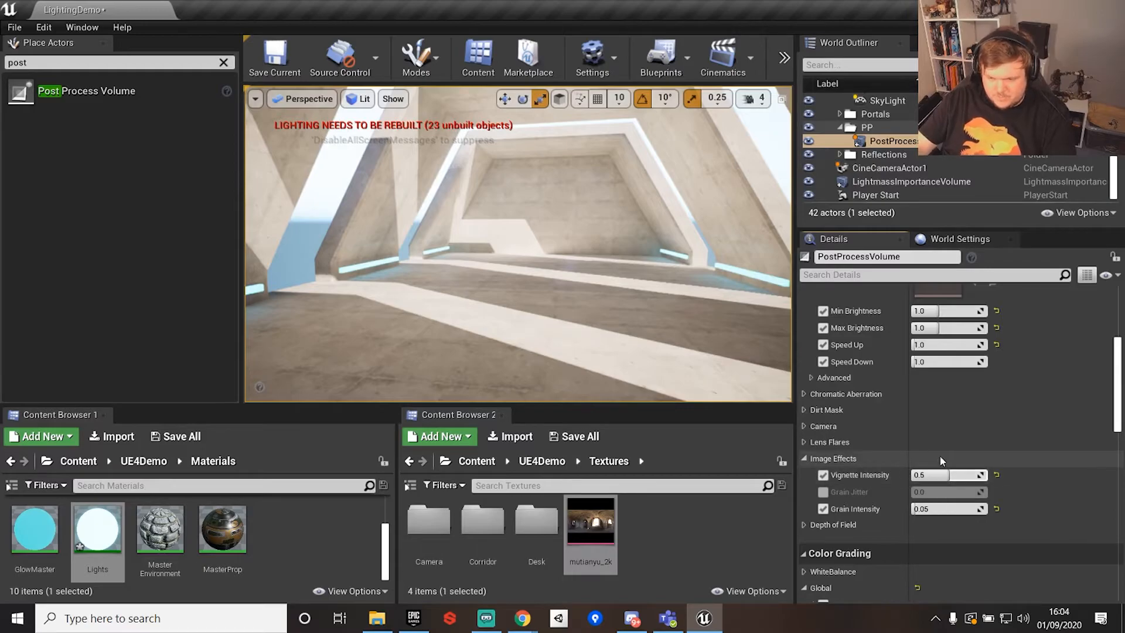
Try shifting the Global Saturation in Color Grading strongly towards green, and undo the change
{"action": "scroll", "coordinate": [940, 454], "scroll_direction": "down", "scroll_amount": 4}
{"action": "left_click", "coordinate": [805, 343]}
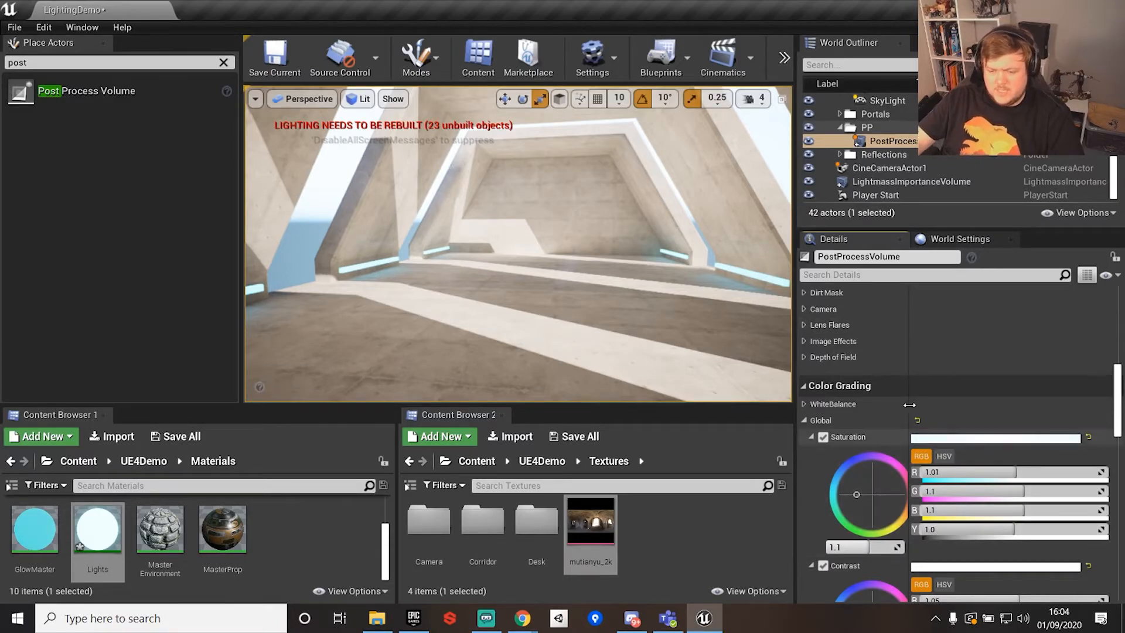
{"action": "mouse_move", "coordinate": [855, 490]}
{"action": "left_mouse_down"}
{"action": "mouse_move", "coordinate": [873, 475]}
{"action": "mouse_move", "coordinate": [860, 499]}
{"action": "mouse_move", "coordinate": [894, 494]}
{"action": "mouse_move", "coordinate": [902, 504]}
{"action": "mouse_move", "coordinate": [883, 542]}
{"action": "mouse_move", "coordinate": [850, 554]}
{"action": "mouse_move", "coordinate": [856, 540]}
{"action": "left_mouse_up"}
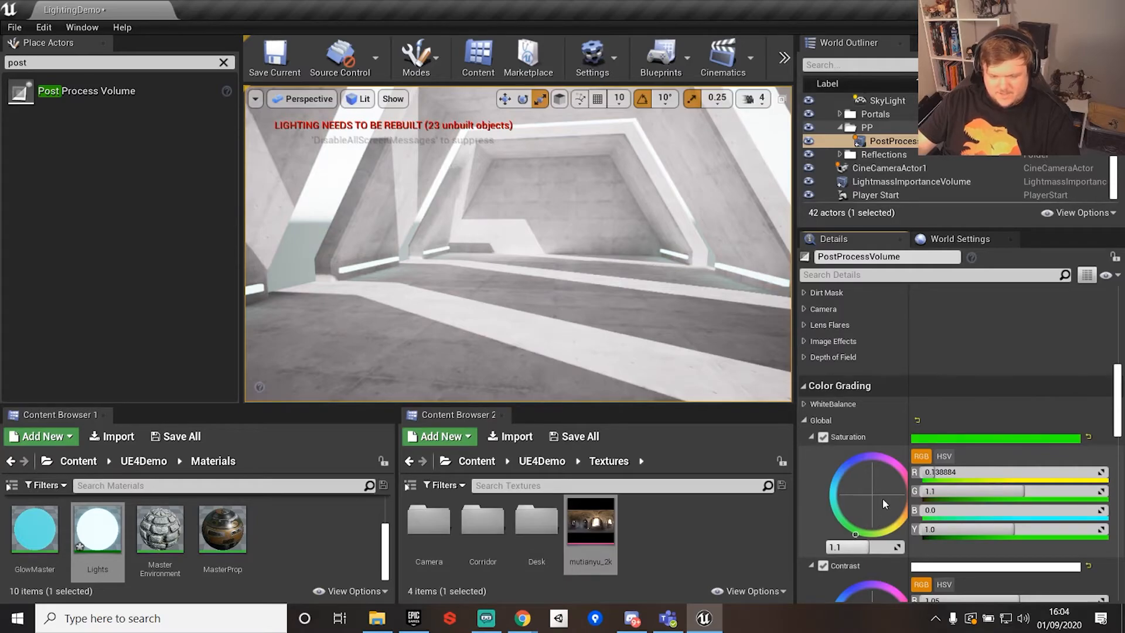
{"action": "key", "text": "ctrl+z"}
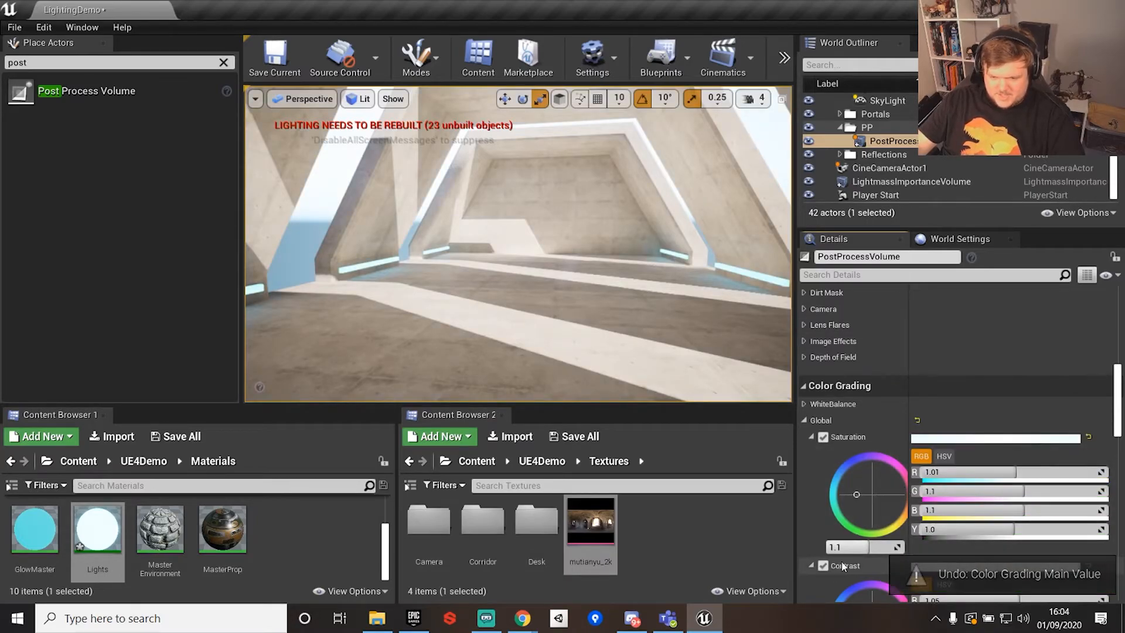
Shift the Global Contrast slightly towards red, to about R 1.05, G 1.02, B 1.02, and expand the Misc color grading settings
{"action": "scroll", "coordinate": [843, 566], "scroll_direction": "down", "scroll_amount": 3}
{"action": "mouse_move", "coordinate": [870, 529]}
{"action": "left_mouse_down"}
{"action": "mouse_move", "coordinate": [852, 515]}
{"action": "mouse_move", "coordinate": [882, 532]}
{"action": "left_mouse_up"}
{"action": "scroll", "coordinate": [855, 419], "scroll_direction": "down", "scroll_amount": 6}
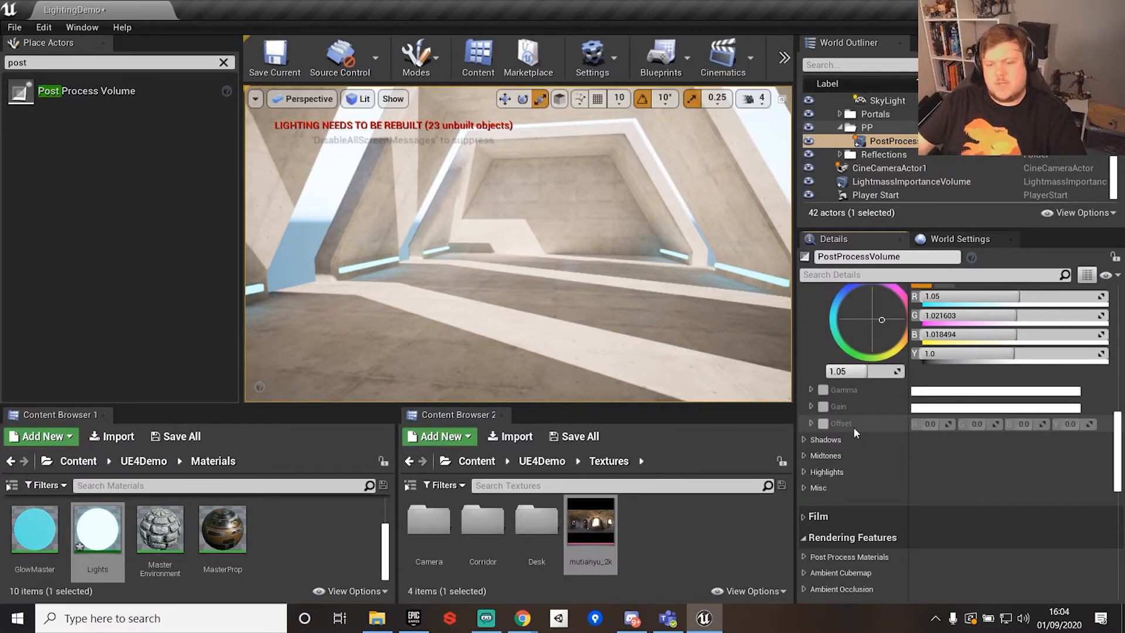
{"action": "left_click", "coordinate": [806, 487]}
{"action": "scroll", "coordinate": [884, 486], "scroll_direction": "down", "scroll_amount": 2}
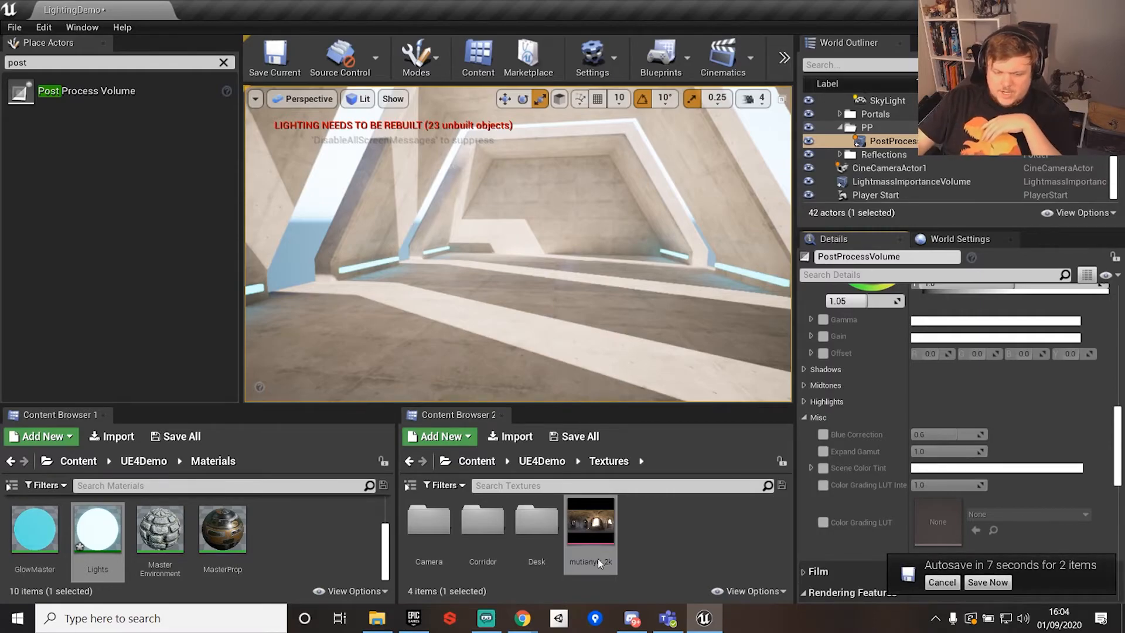
Switch to the Epic Games Launcher and browse the showcased products in the Unreal Engine Marketplace
{"action": "left_click", "coordinate": [414, 618]}
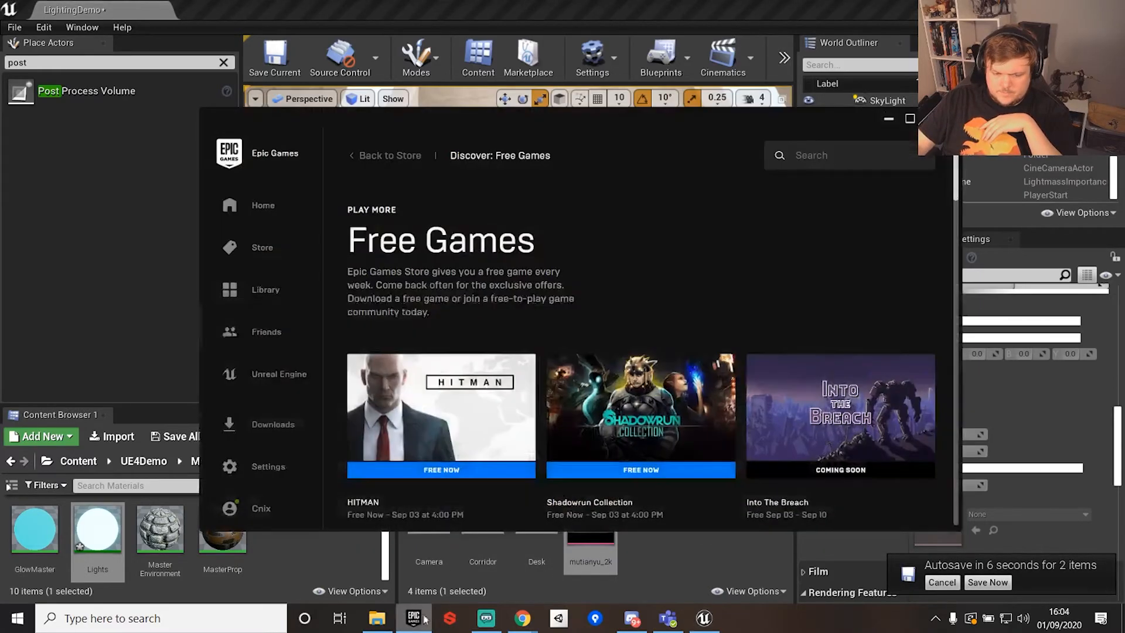
{"action": "left_click", "coordinate": [265, 289]}
{"action": "left_click", "coordinate": [278, 377]}
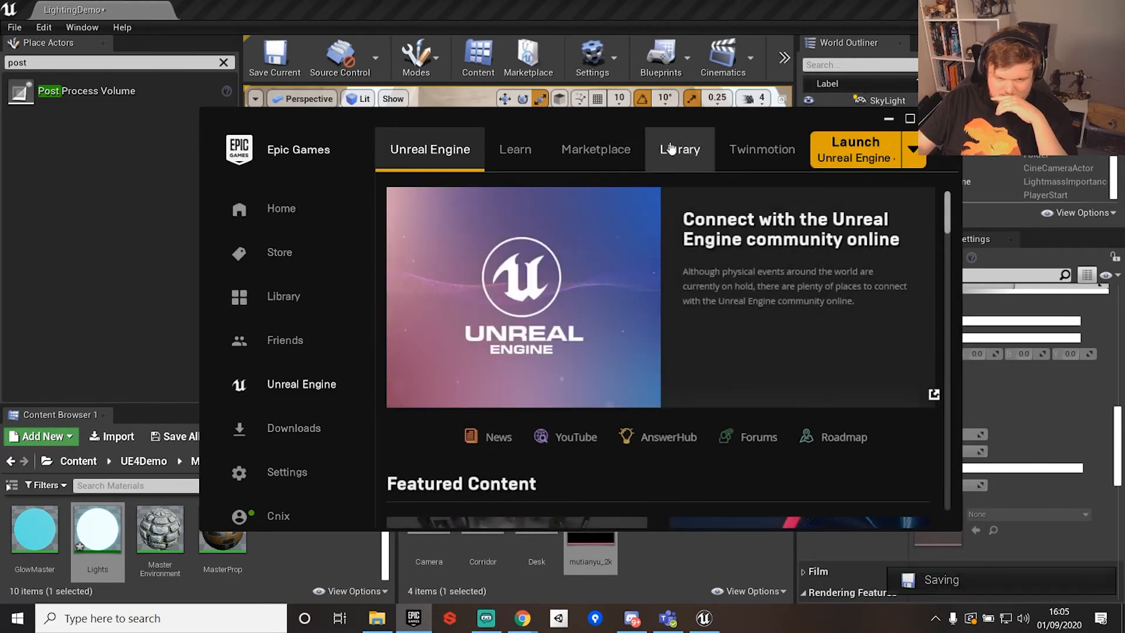
{"action": "left_click", "coordinate": [592, 156]}
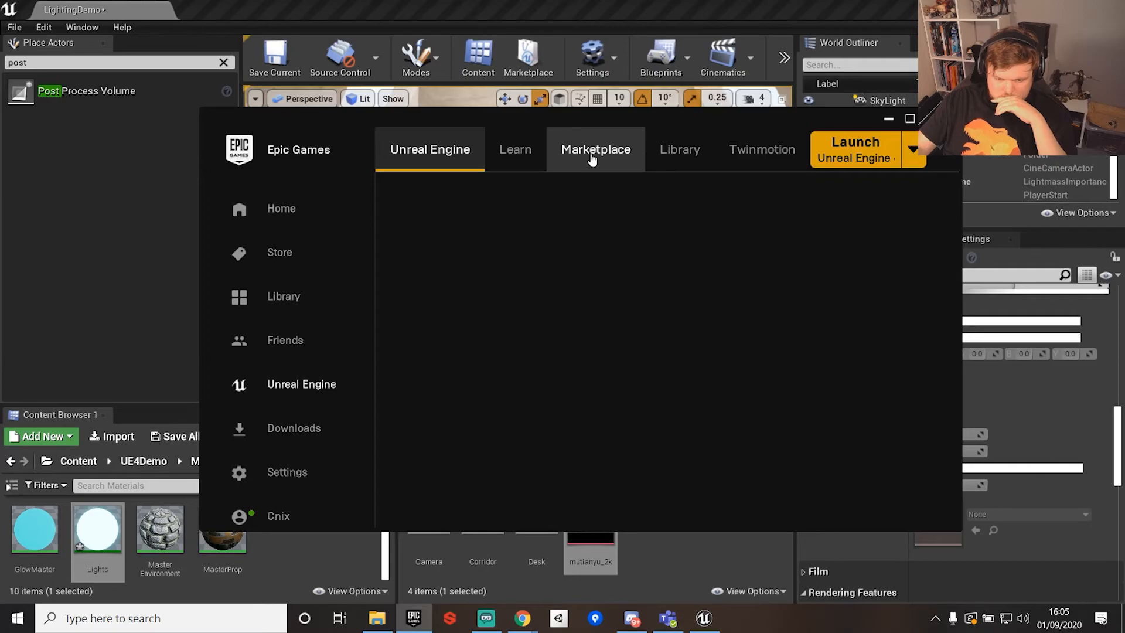
{"action": "scroll", "coordinate": [603, 293], "scroll_direction": "down", "scroll_amount": 3}
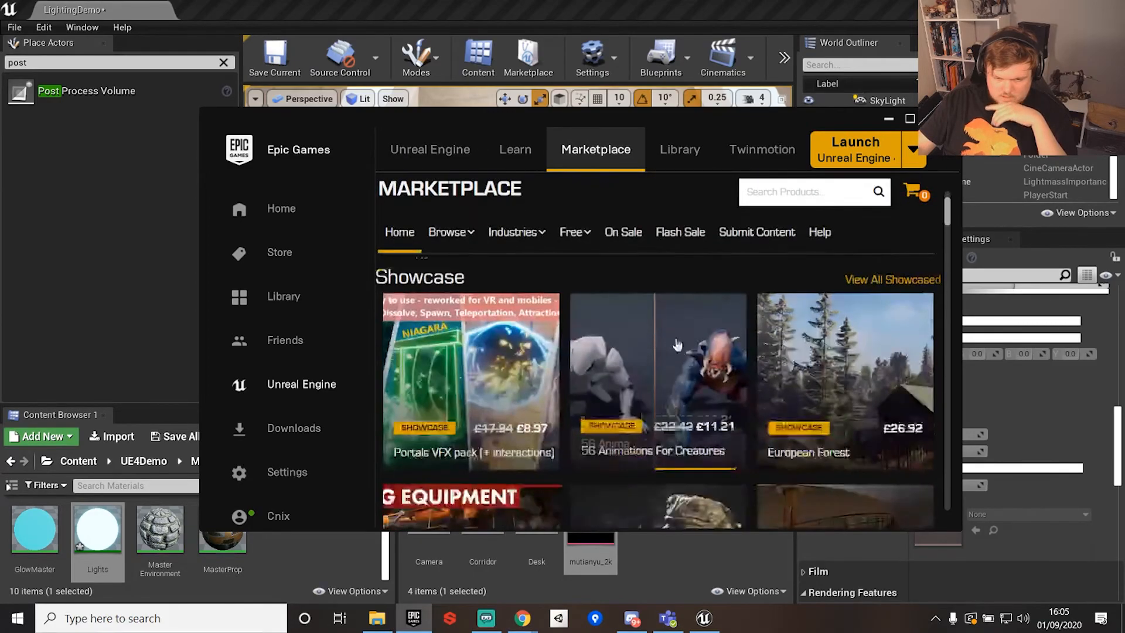
{"action": "scroll", "coordinate": [694, 356], "scroll_direction": "down", "scroll_amount": 1}
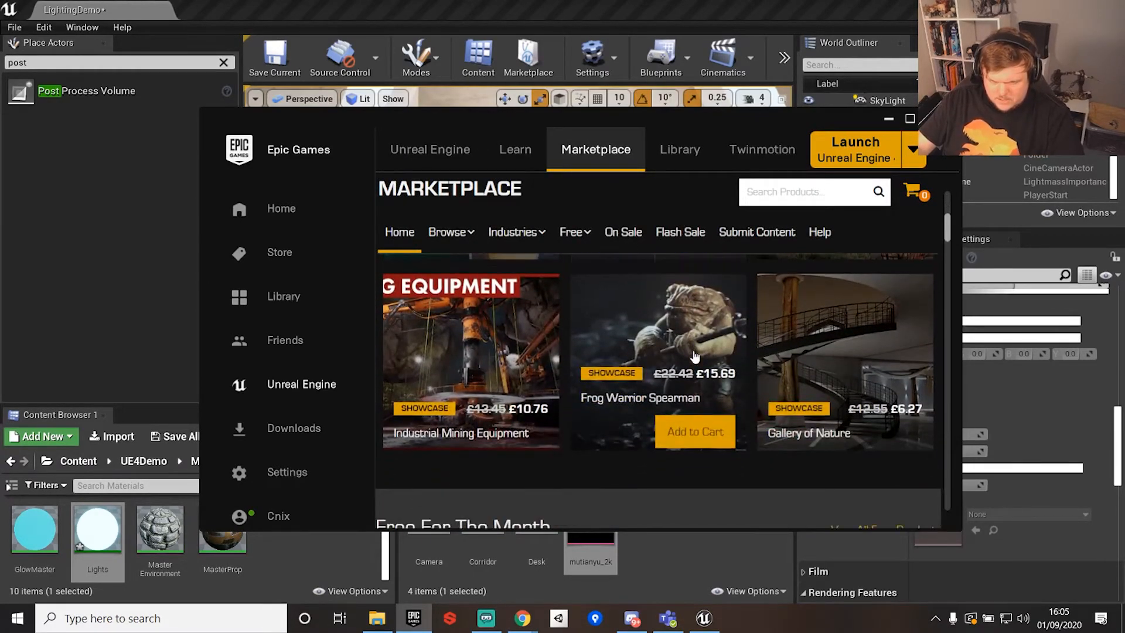
{"action": "scroll", "coordinate": [707, 237], "scroll_direction": "up", "scroll_amount": 1}
Browse the launcher's Unreal Engine home page and Library Vault for color grading LUT packs, and return to the Unreal Editor
{"action": "left_click", "coordinate": [444, 153]}
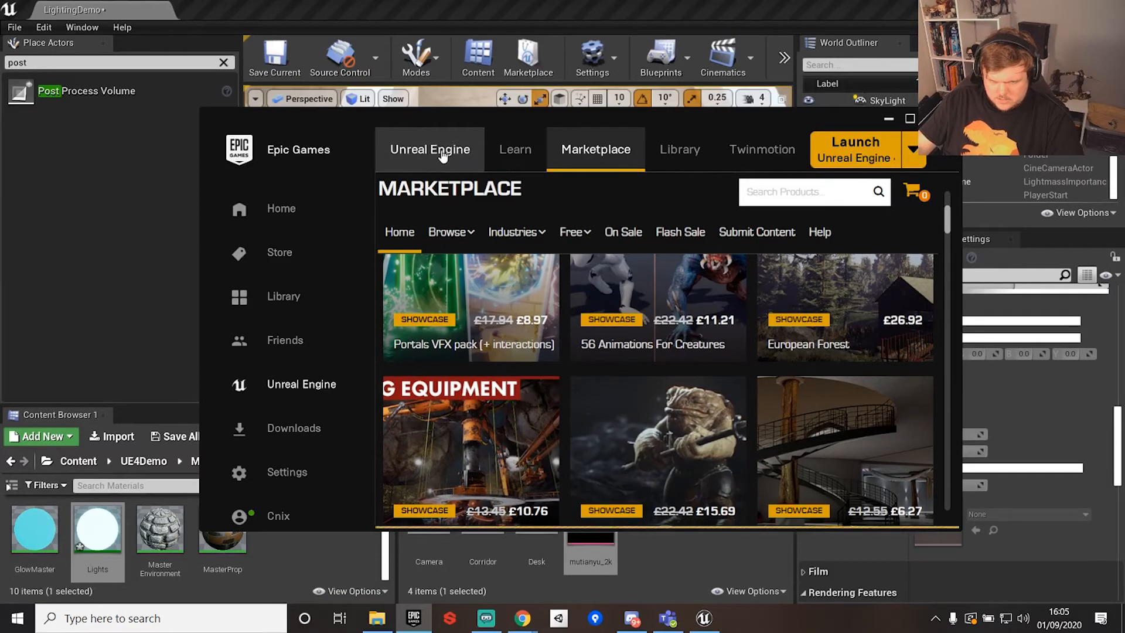
{"action": "scroll", "coordinate": [543, 335], "scroll_direction": "down", "scroll_amount": 5}
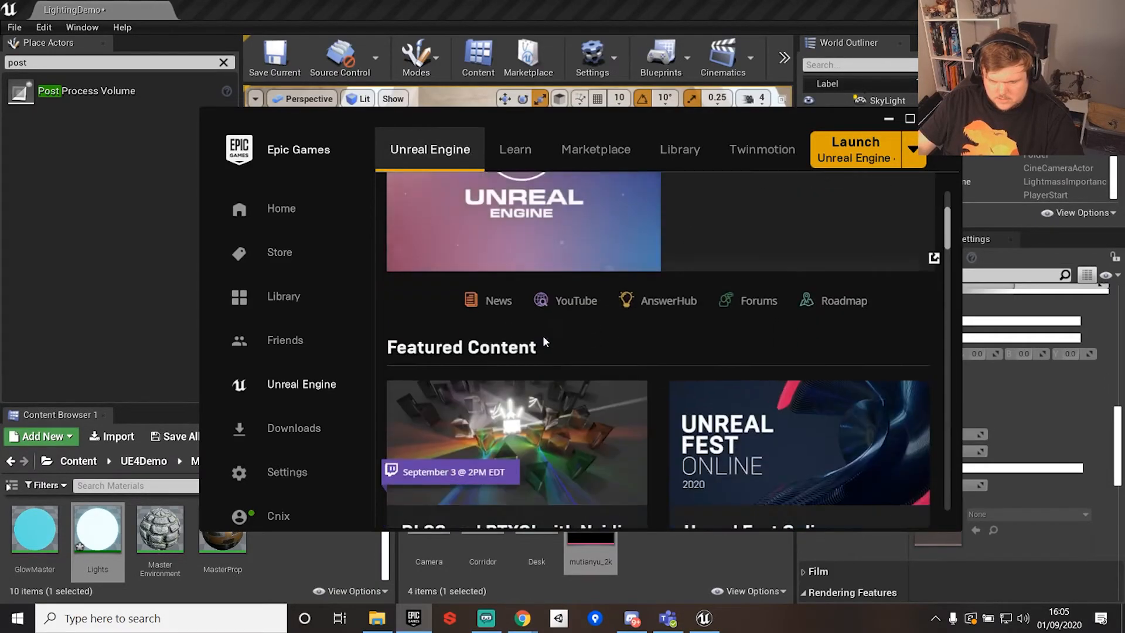
{"action": "scroll", "coordinate": [544, 342], "scroll_direction": "up", "scroll_amount": 2}
{"action": "left_click", "coordinate": [679, 154]}
{"action": "scroll", "coordinate": [670, 352], "scroll_direction": "down", "scroll_amount": 2}
{"action": "scroll", "coordinate": [671, 384], "scroll_direction": "down", "scroll_amount": 4}
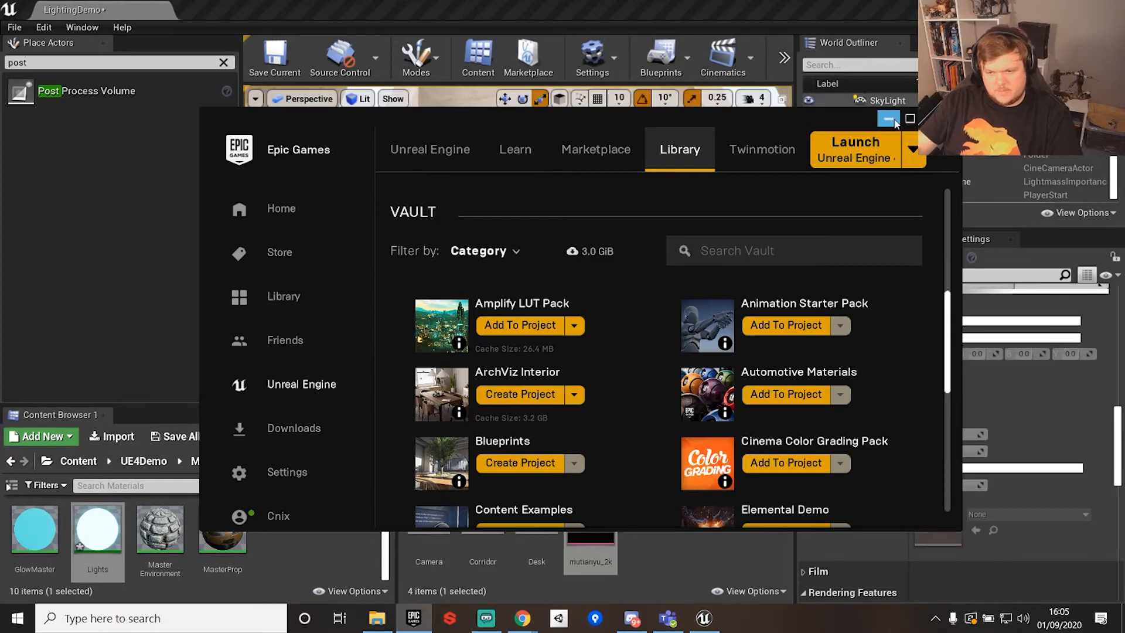
{"action": "left_click", "coordinate": [729, 7]}
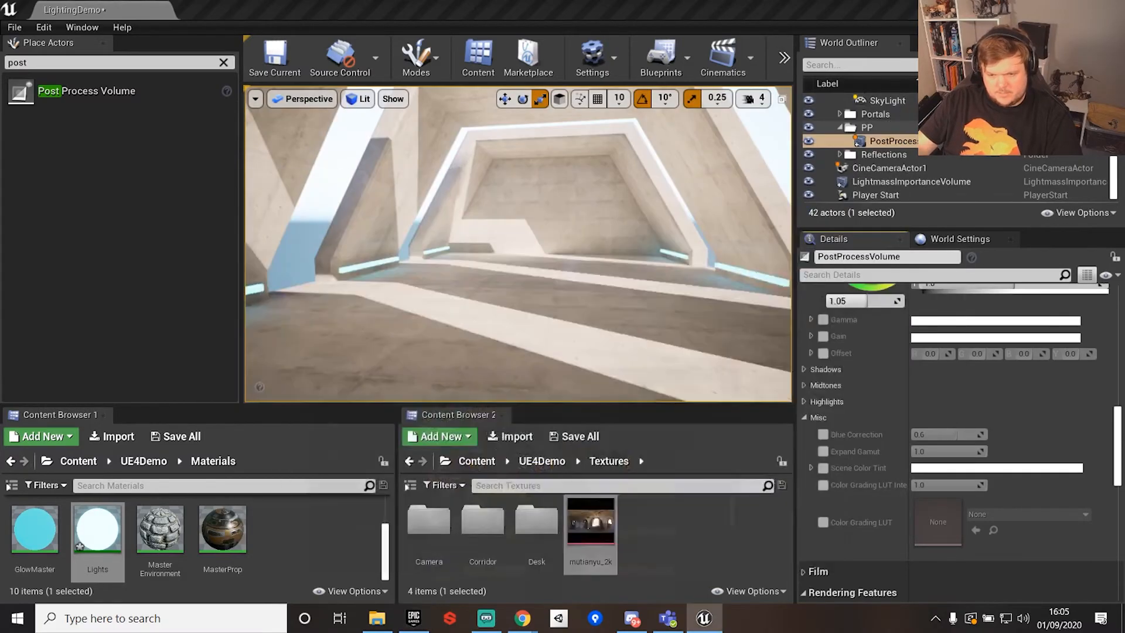
Collapse the Misc color grading settings and examine the Ray Tracing Ambient Occlusion options under Rendering Features
{"action": "left_click", "coordinate": [806, 417]}
{"action": "scroll", "coordinate": [878, 423], "scroll_direction": "down", "scroll_amount": 2}
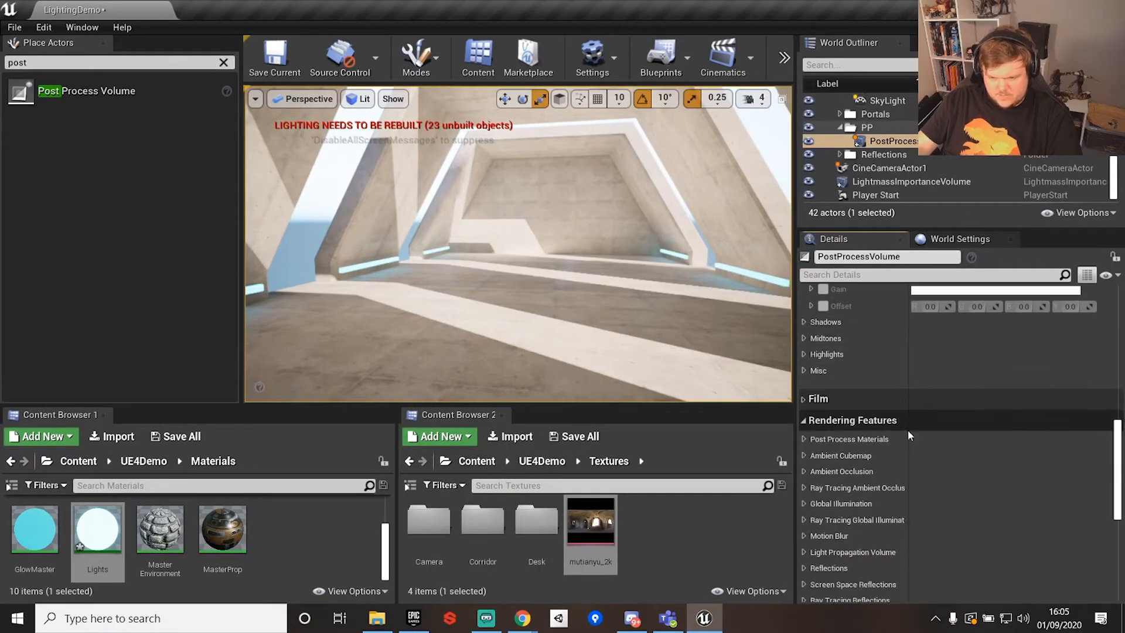
{"action": "left_click", "coordinate": [802, 487]}
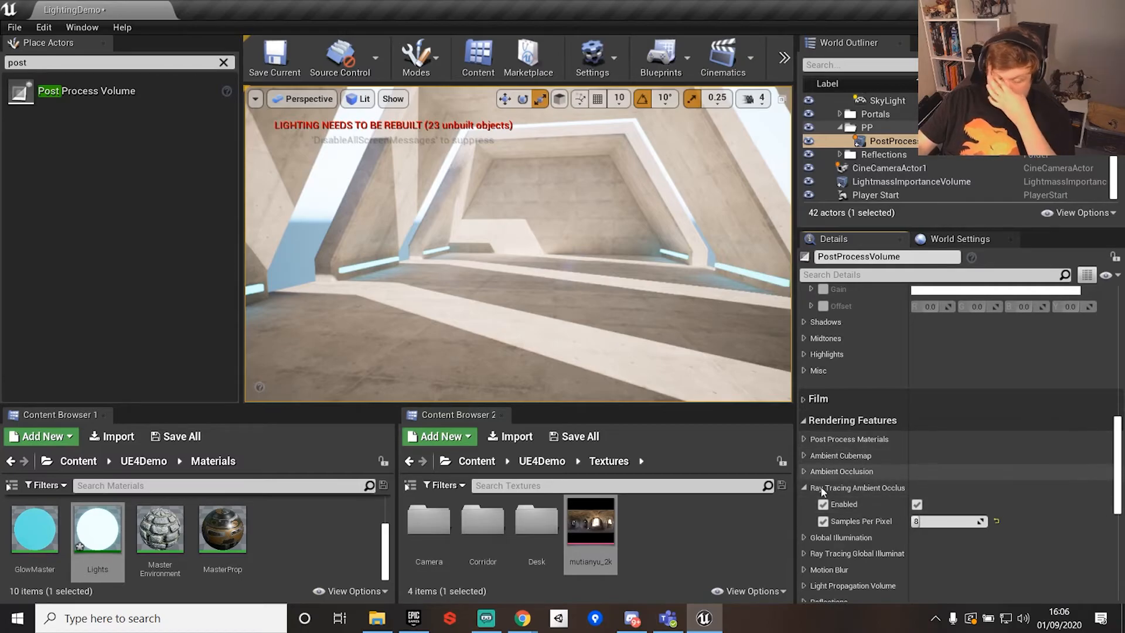
{"action": "left_click", "coordinate": [803, 487]}
Try an Ambient Occlusion Intensity of about 0.76 with the Radius override enabled, and disable both overrides again
{"action": "left_click", "coordinate": [803, 471]}
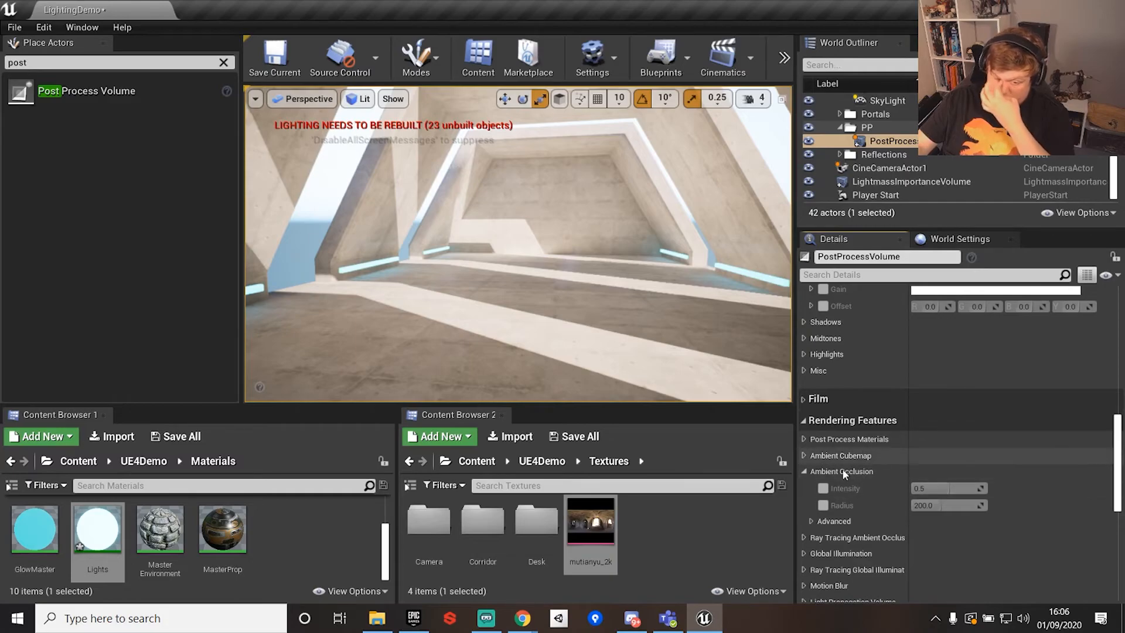
{"action": "left_click", "coordinate": [822, 488]}
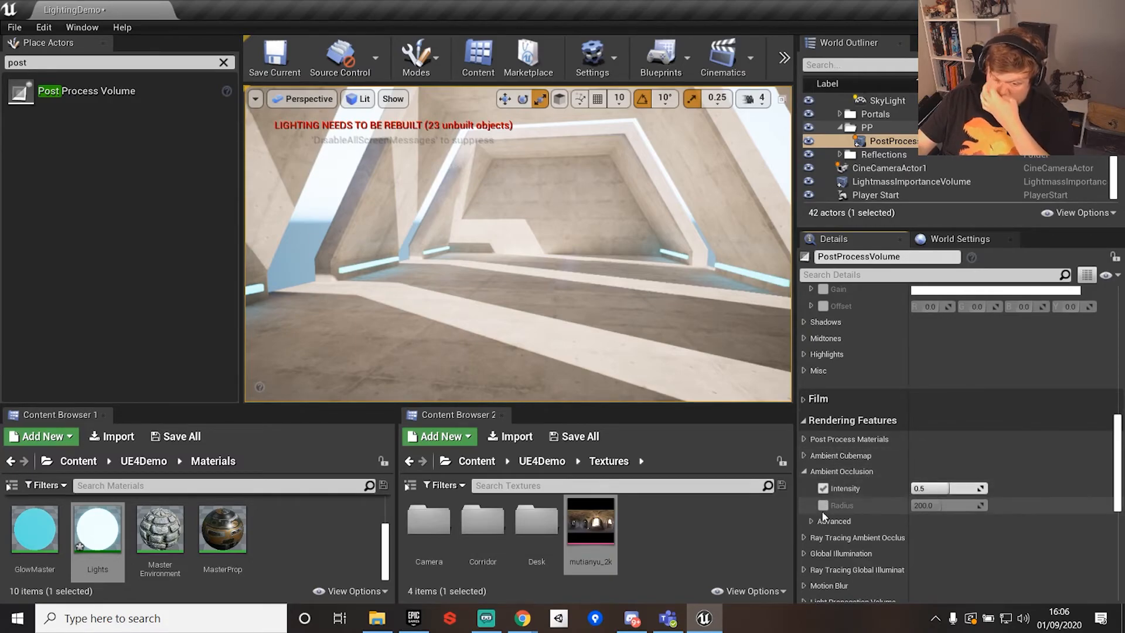
{"action": "left_click", "coordinate": [823, 505]}
{"action": "mouse_move", "coordinate": [948, 489]}
{"action": "left_mouse_down"}
{"action": "mouse_move", "coordinate": [986, 488]}
{"action": "mouse_move", "coordinate": [933, 488]}
{"action": "mouse_move", "coordinate": [987, 488]}
{"action": "mouse_move", "coordinate": [968, 488]}
{"action": "left_mouse_up"}
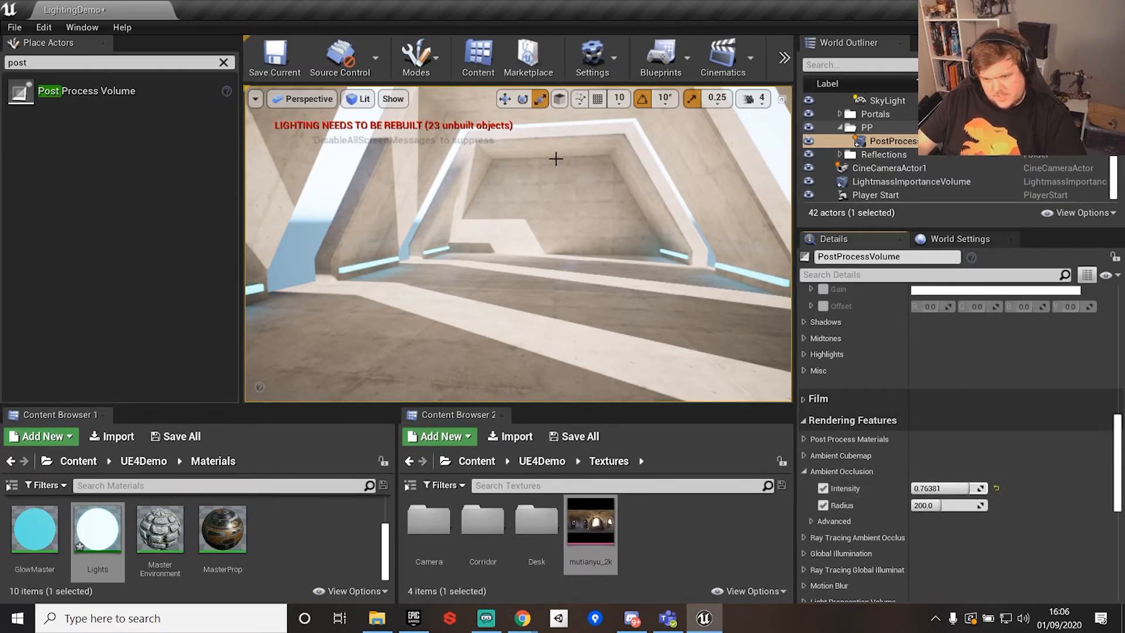
{"action": "left_click", "coordinate": [823, 488]}
{"action": "left_click", "coordinate": [823, 505]}
{"action": "left_click", "coordinate": [805, 471]}
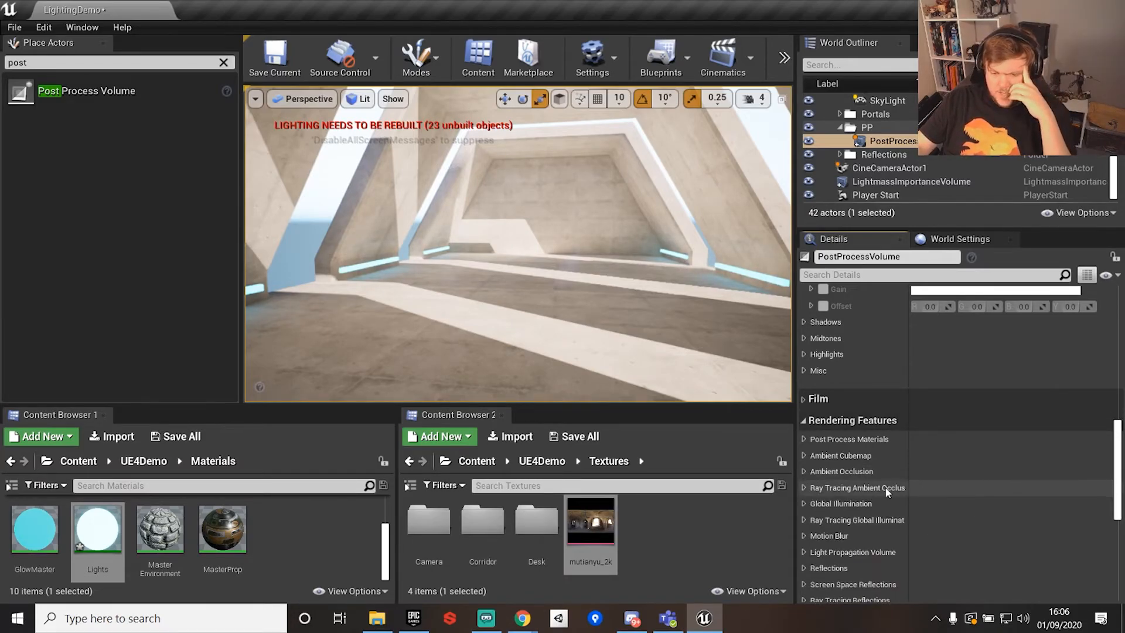
Try the mutianyu_2k texture as the post process volume's Ambient Cubemap with the Intensity override enabled
{"action": "scroll", "coordinate": [886, 492], "scroll_direction": "down", "scroll_amount": 3}
{"action": "left_click", "coordinate": [804, 362]}
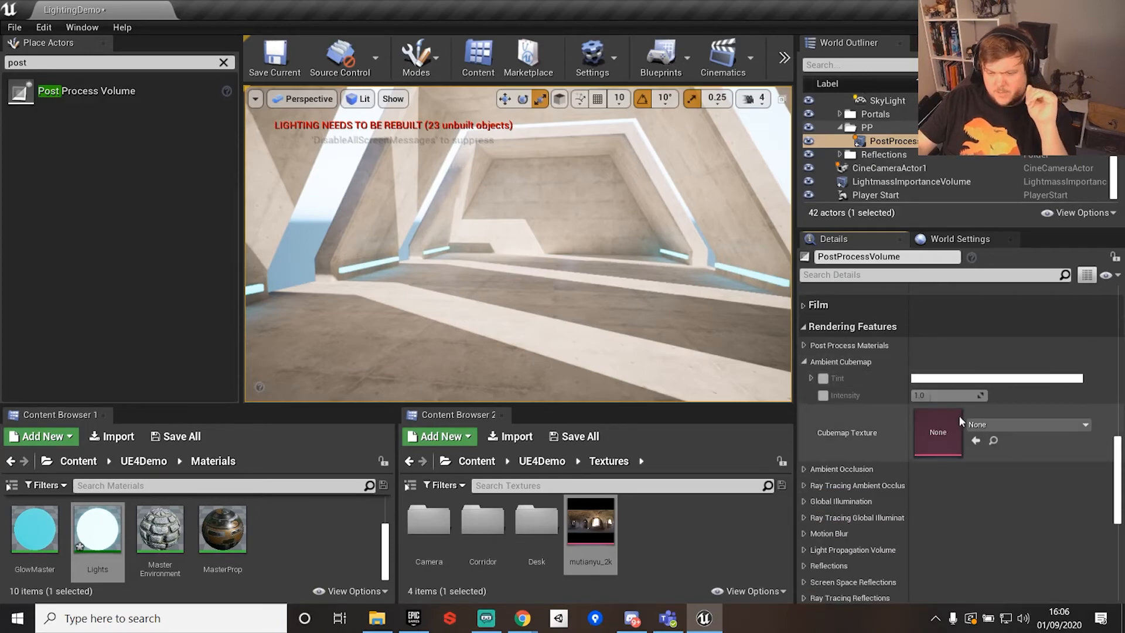
{"action": "left_click_drag", "start_coordinate": [590, 521], "coordinate": [950, 391]}
{"action": "left_click", "coordinate": [823, 395]}
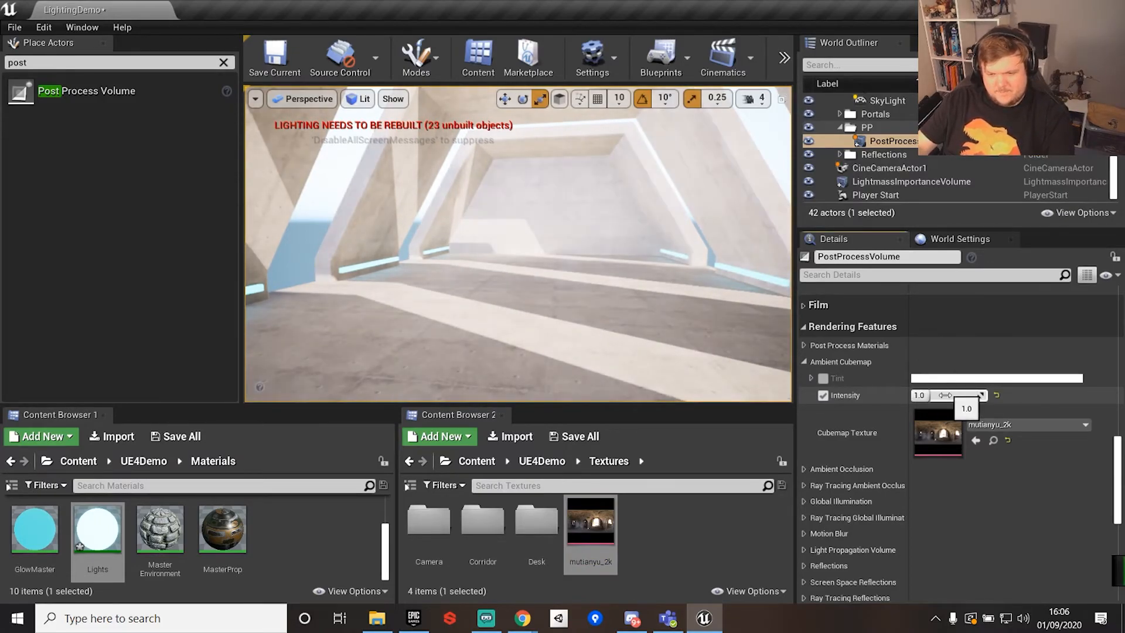
Undo the Ambient Cubemap intensity changes and collapse the Ambient Cubemap settings
{"action": "key", "text": "ctrl+z"}
{"action": "key", "text": "ctrl+z"}
{"action": "key", "text": "ctrl+z"}
{"action": "left_click", "coordinate": [811, 378]}
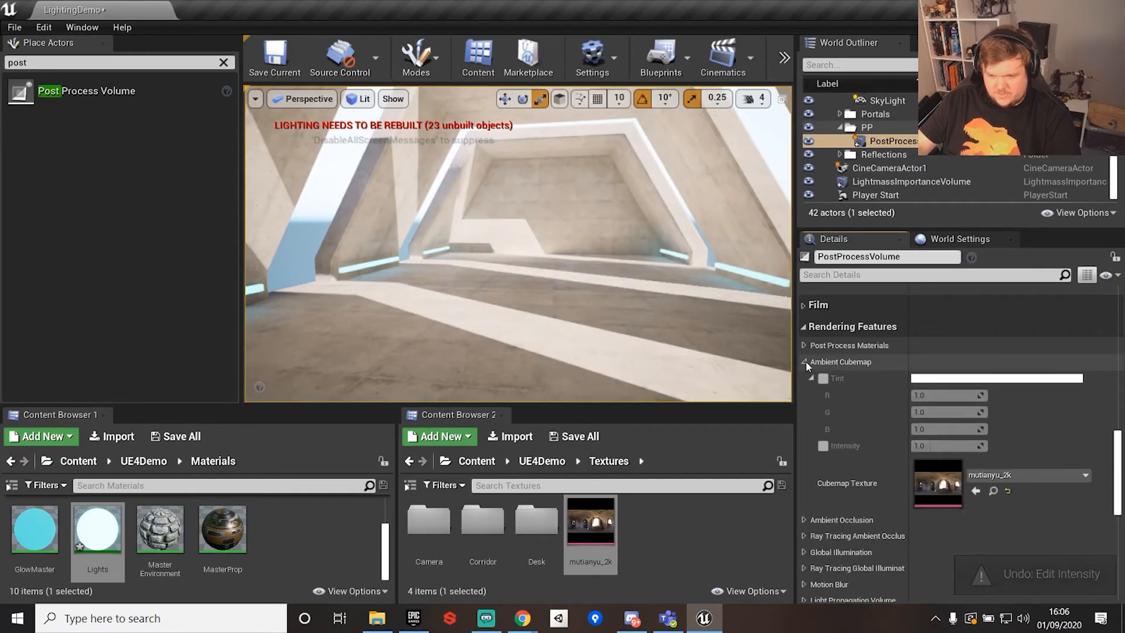
{"action": "left_click", "coordinate": [805, 361]}
{"action": "scroll", "coordinate": [1006, 481], "scroll_direction": "down", "scroll_amount": 2}
{"action": "scroll", "coordinate": [947, 498], "scroll_direction": "up", "scroll_amount": 3}
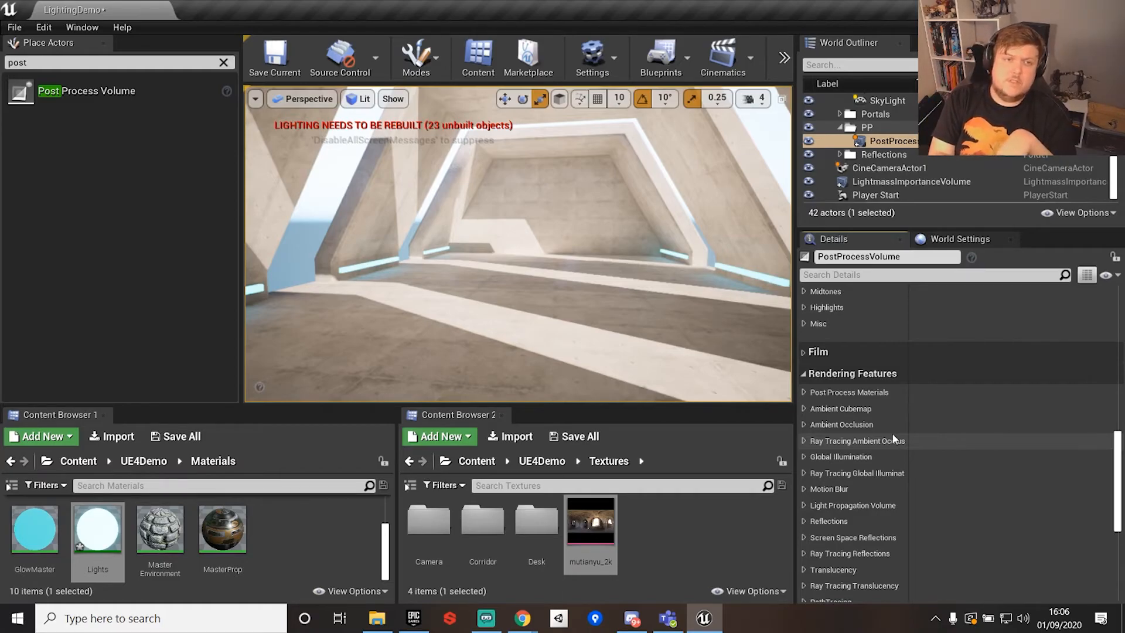
Open the LightingDemoInterior level from the FirstPersonBP Maps folder without saving the changes to the current level
{"action": "left_click", "coordinate": [15, 28]}
{"action": "left_click", "coordinate": [36, 49]}
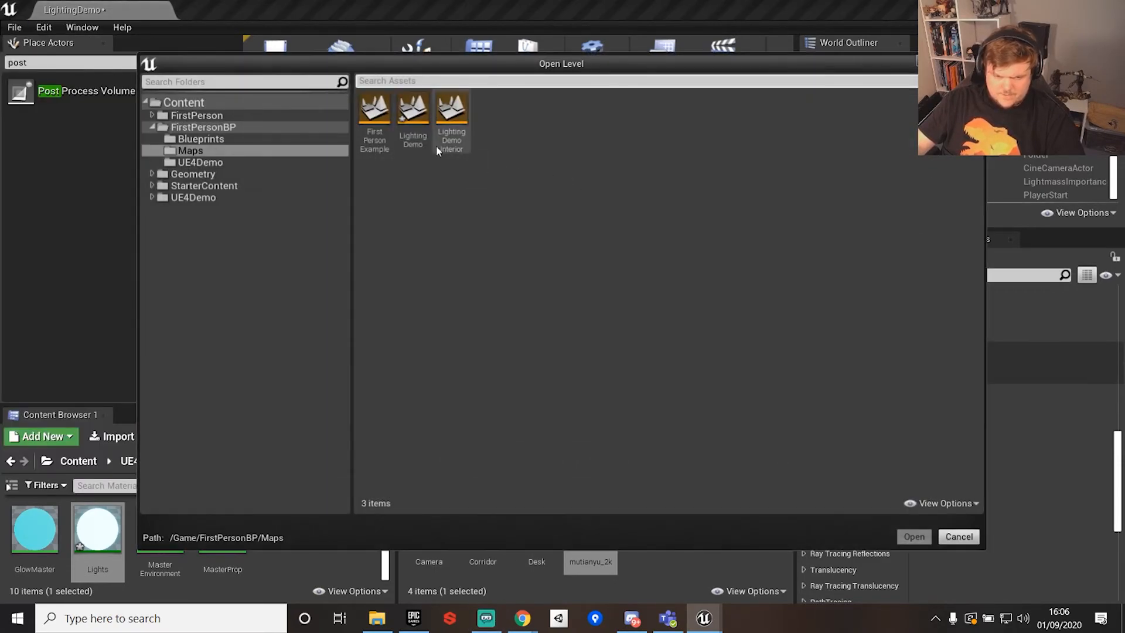
{"action": "double_click", "coordinate": [454, 115]}
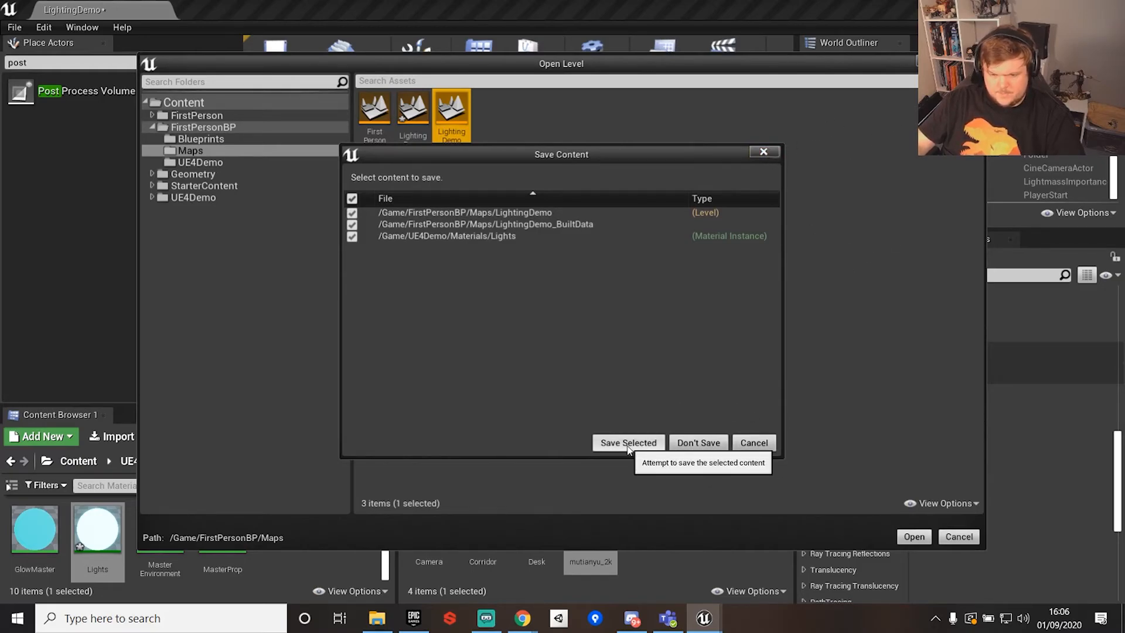
{"action": "left_click", "coordinate": [698, 443]}
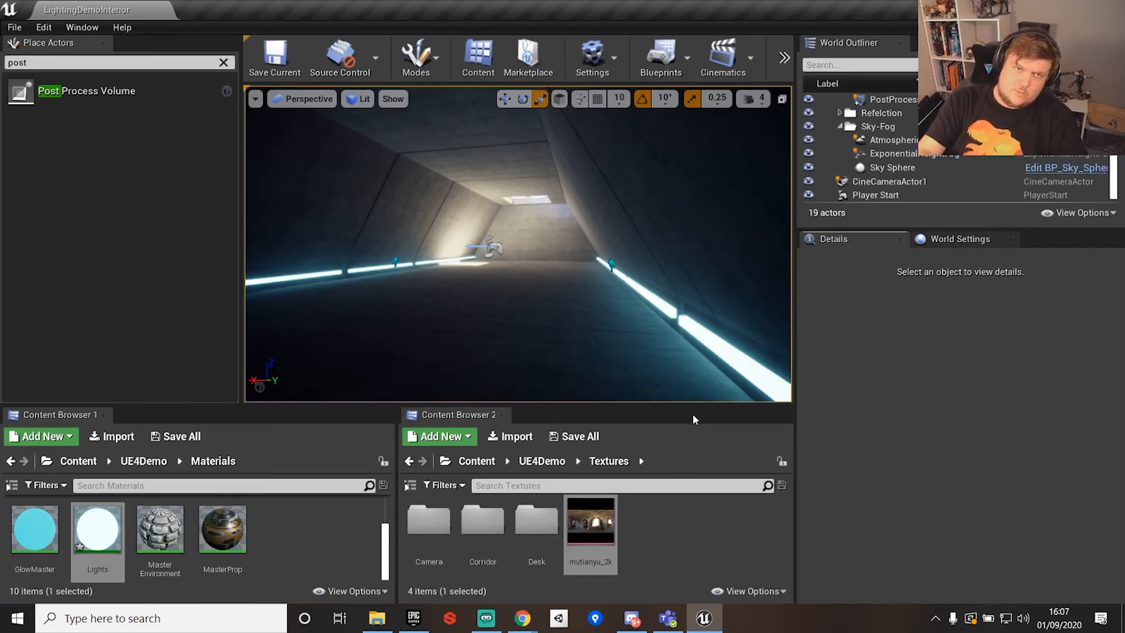
Examine the corridor interior from both directions, including its glowing light strips and the ceiling opening
{"action": "right_click_drag", "start_coordinate": [737, 236], "coordinate": [919, 333]}
{"action": "key", "text": "w"}
{"action": "key", "text": "w"}
{"action": "key", "text": "w"}
{"action": "key", "text": "s"}
{"action": "key", "text": "w"}
{"action": "right_click_drag", "start_coordinate": [518, 243], "coordinate": [445, 235]}
{"action": "key", "text": "s"}
{"action": "key", "text": "w"}
{"action": "mouse_move", "coordinate": [546, 294]}
{"action": "right_mouse_down"}
{"action": "mouse_move", "coordinate": [586, 293]}
{"action": "mouse_move", "coordinate": [546, 294]}
{"action": "right_mouse_up"}
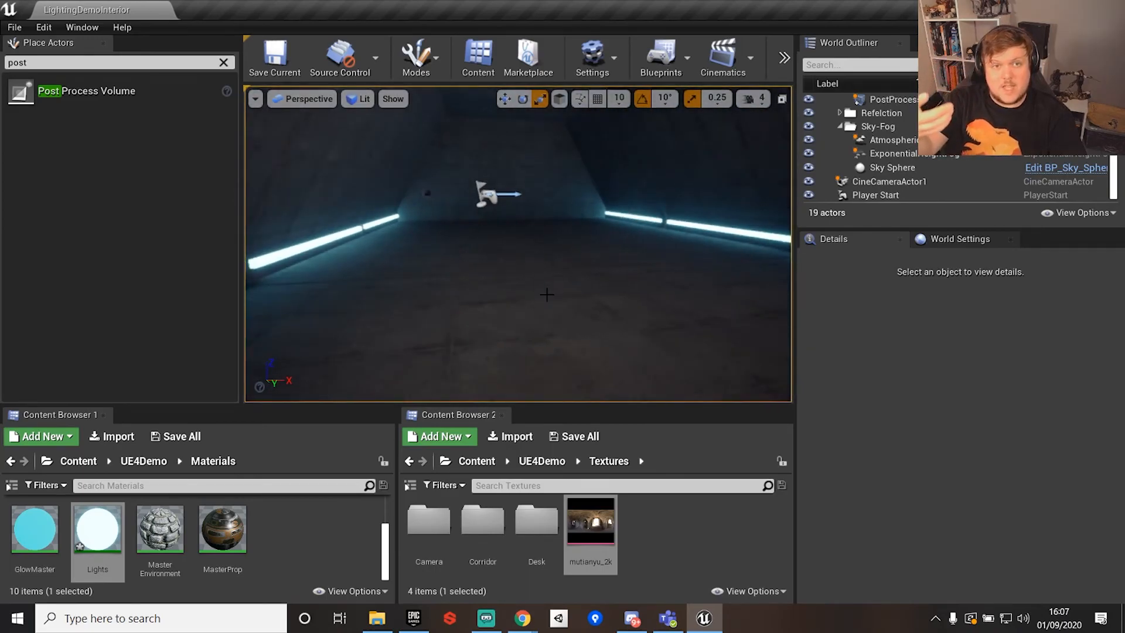
{"action": "key", "text": "s"}
{"action": "right_click_drag", "start_coordinate": [577, 192], "coordinate": [606, 170]}
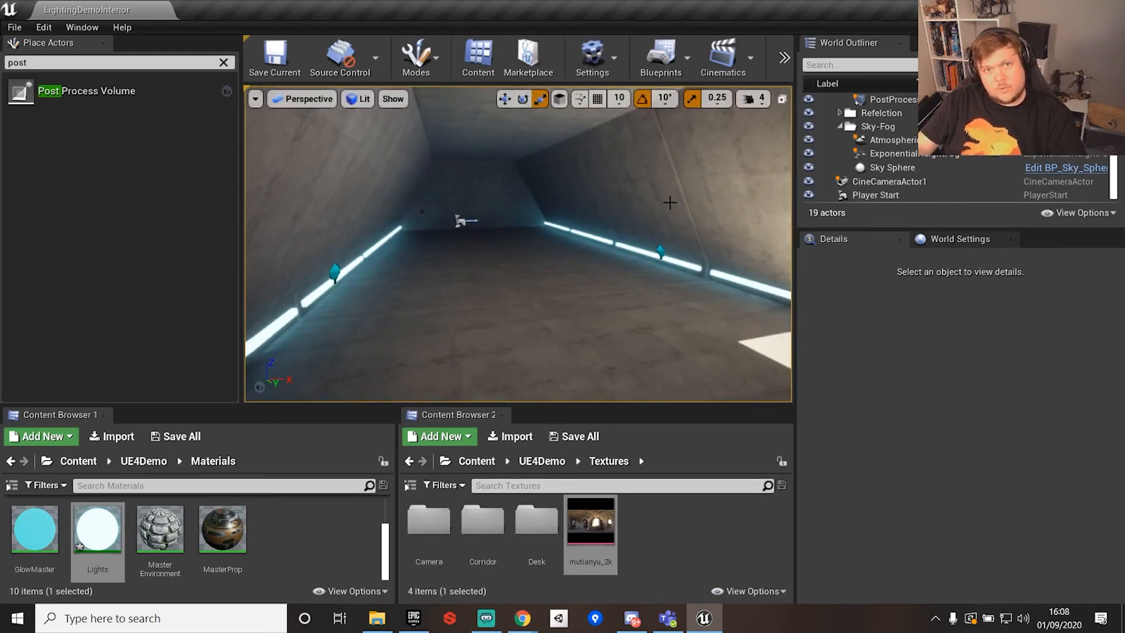
{"action": "key", "text": "w"}
{"action": "mouse_move", "coordinate": [560, 363]}
{"action": "right_mouse_down"}
{"action": "mouse_move", "coordinate": [539, 363]}
{"action": "mouse_move", "coordinate": [539, 375]}
{"action": "mouse_move", "coordinate": [559, 363]}
{"action": "right_mouse_up"}
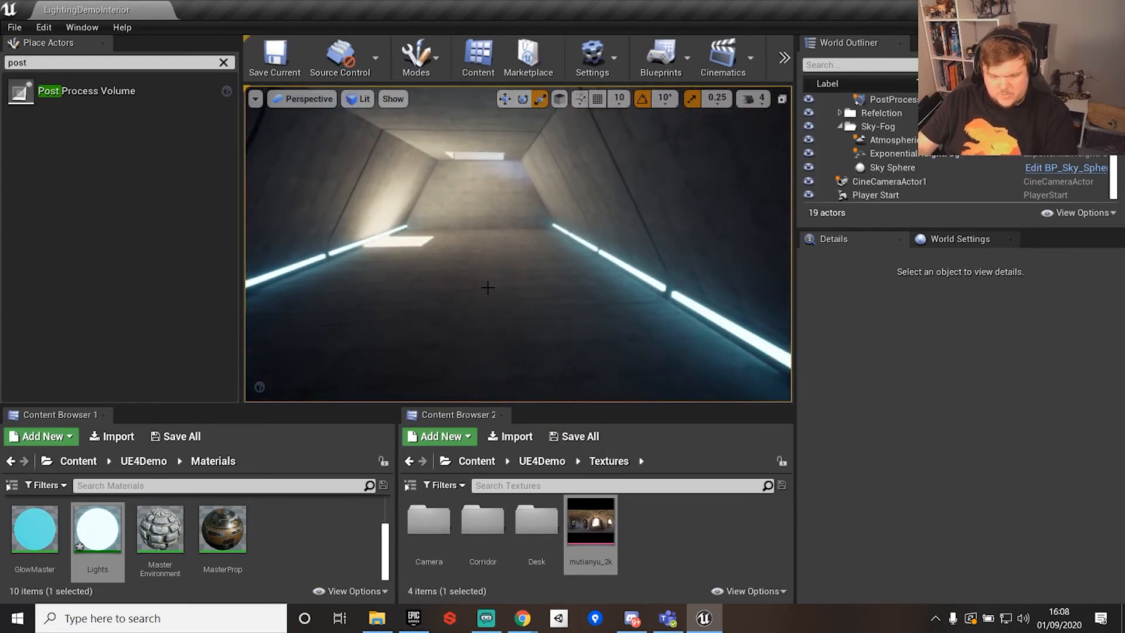
Select the rect light along the corridor's glowing wall strip and inspect how it lights the floor and wall
{"action": "right_click_drag", "start_coordinate": [587, 271], "coordinate": [621, 276]}
{"action": "right_click_drag", "start_coordinate": [378, 263], "coordinate": [411, 264]}
{"action": "right_click_drag", "start_coordinate": [505, 328], "coordinate": [482, 301]}
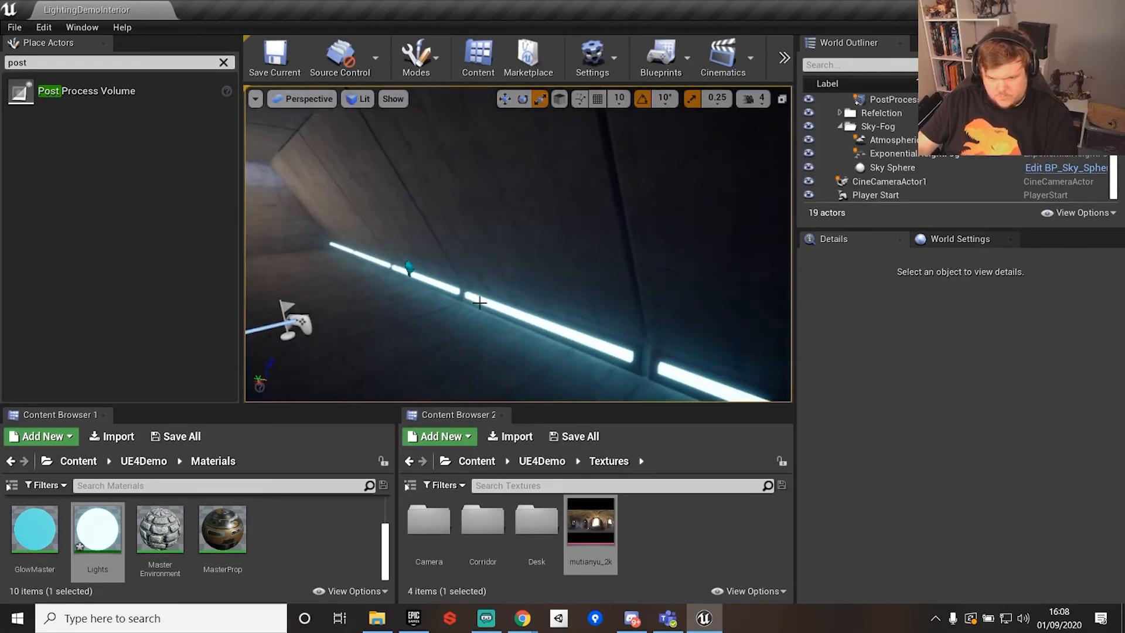
{"action": "left_click", "coordinate": [408, 268]}
{"action": "right_click_drag", "start_coordinate": [609, 296], "coordinate": [423, 299]}
{"action": "right_click_drag", "start_coordinate": [703, 291], "coordinate": [597, 309]}
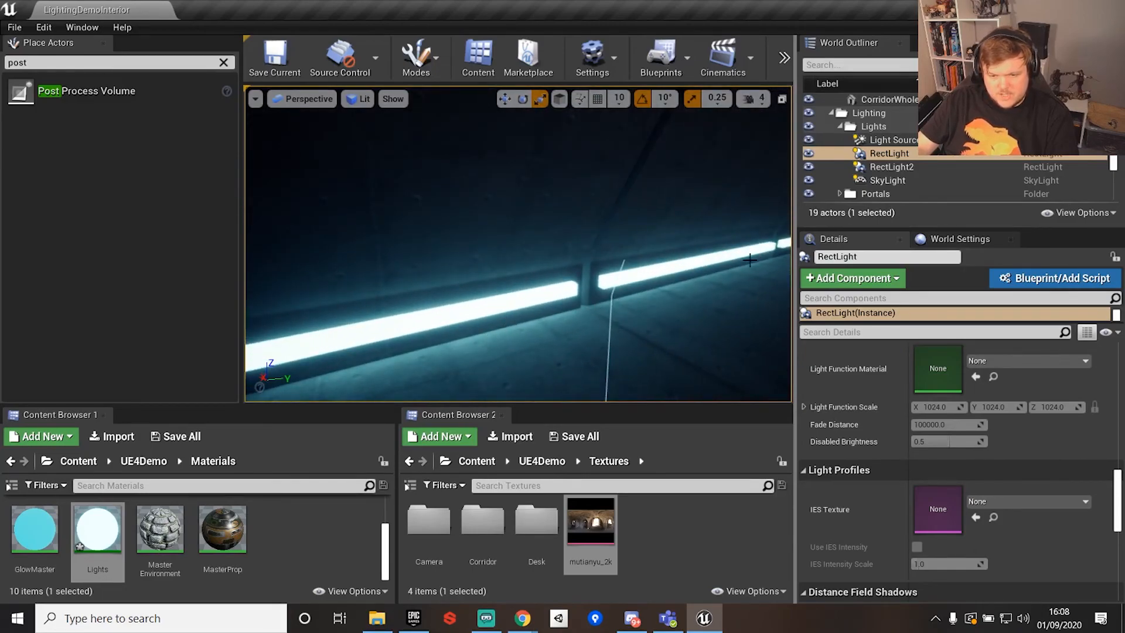
{"action": "right_click_drag", "start_coordinate": [673, 334], "coordinate": [779, 301]}
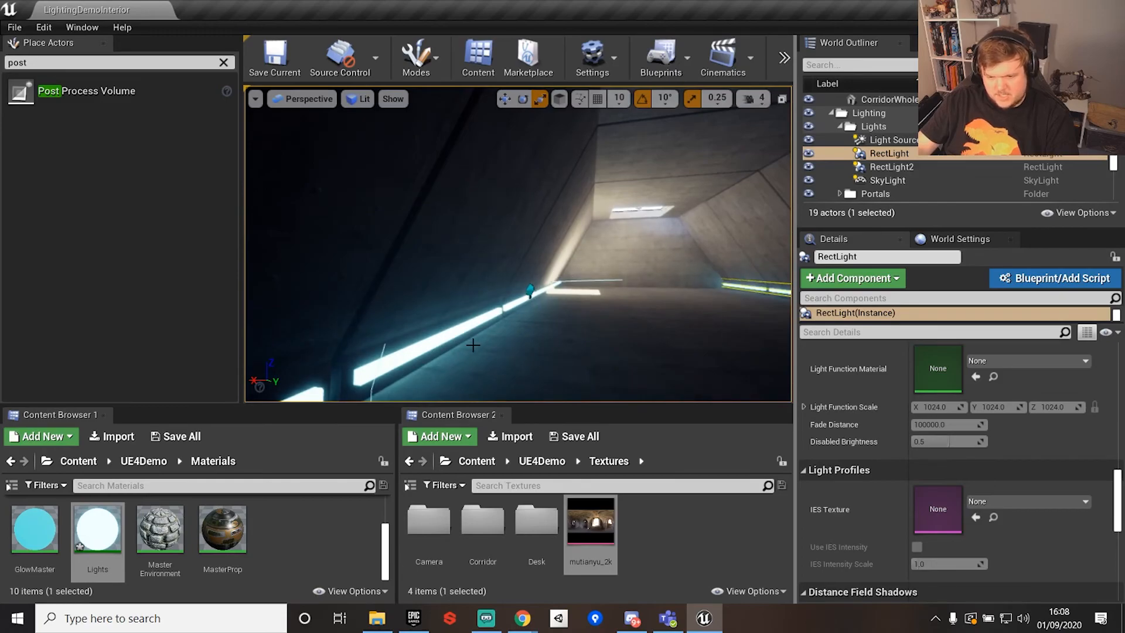
{"action": "right_click_drag", "start_coordinate": [620, 266], "coordinate": [699, 346]}
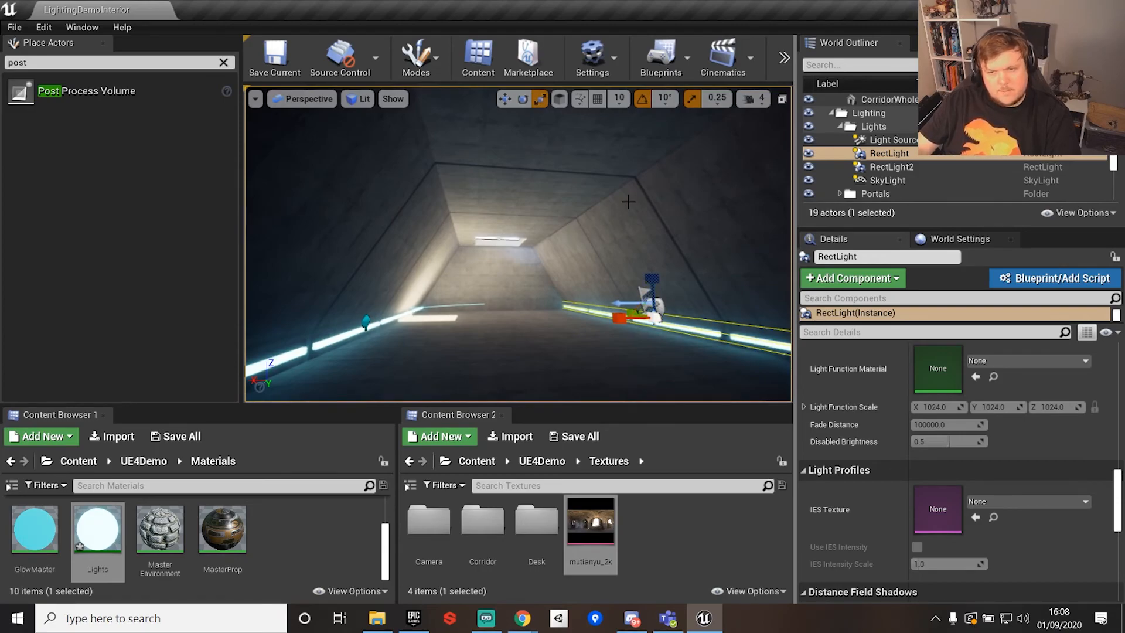
Select the SkyLight above the corridor and review its source type, cubemap and intensity settings
{"action": "right_click_drag", "start_coordinate": [600, 243], "coordinate": [571, 314]}
{"action": "key", "text": "e"}
{"action": "key", "text": "e"}
{"action": "left_click", "coordinate": [508, 255]}
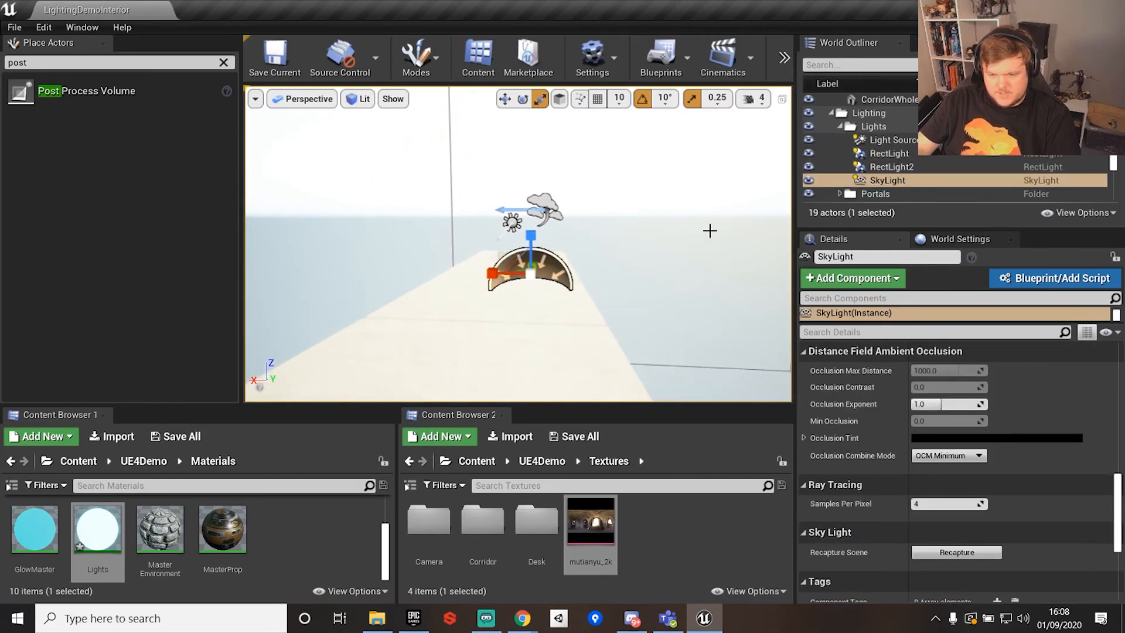
{"action": "scroll", "coordinate": [974, 483], "scroll_direction": "up", "scroll_amount": 3}
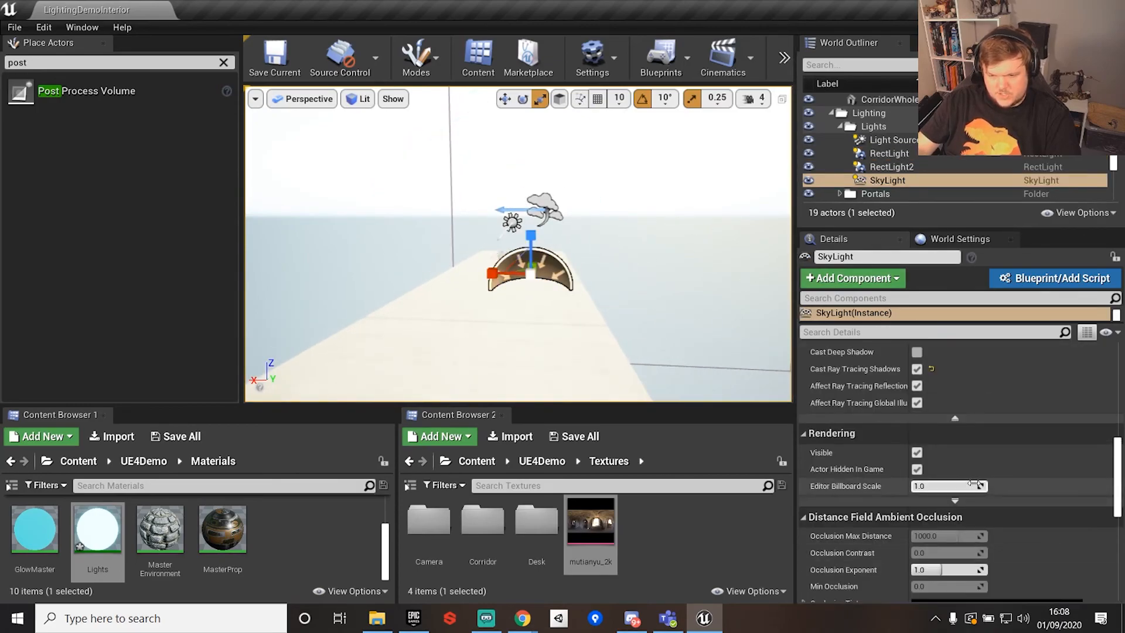
{"action": "scroll", "coordinate": [976, 481], "scroll_direction": "up", "scroll_amount": 6}
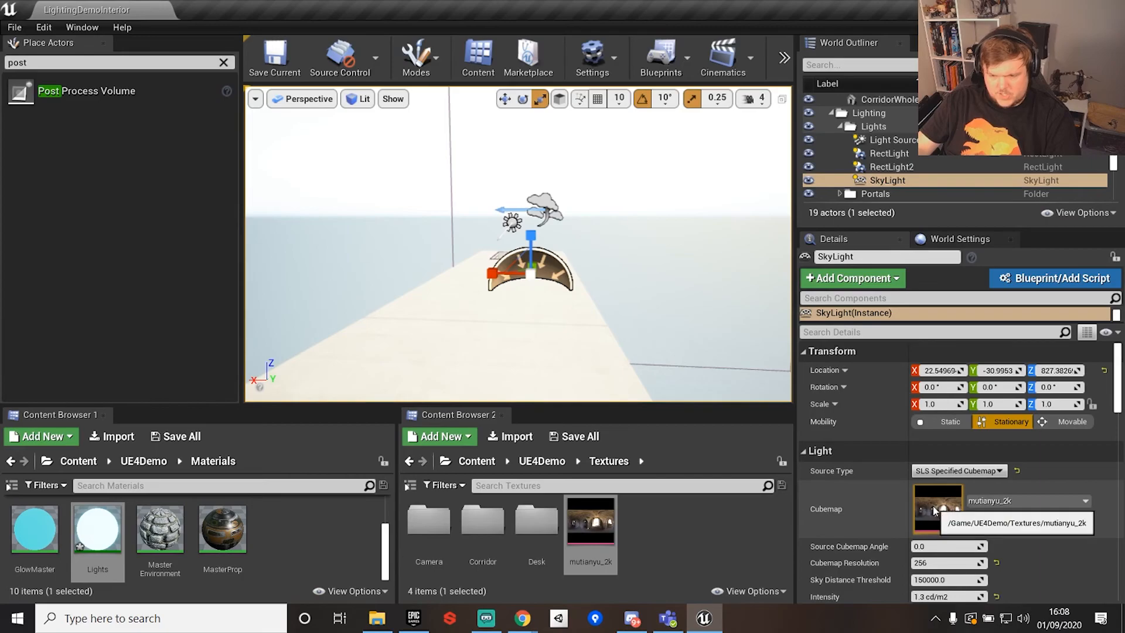
Select the Light Source directional light above the corridor and inspect its effect inside the corridor
{"action": "right_click_drag", "start_coordinate": [609, 293], "coordinate": [591, 251]}
{"action": "left_click", "coordinate": [507, 254]}
{"action": "key", "text": "w"}
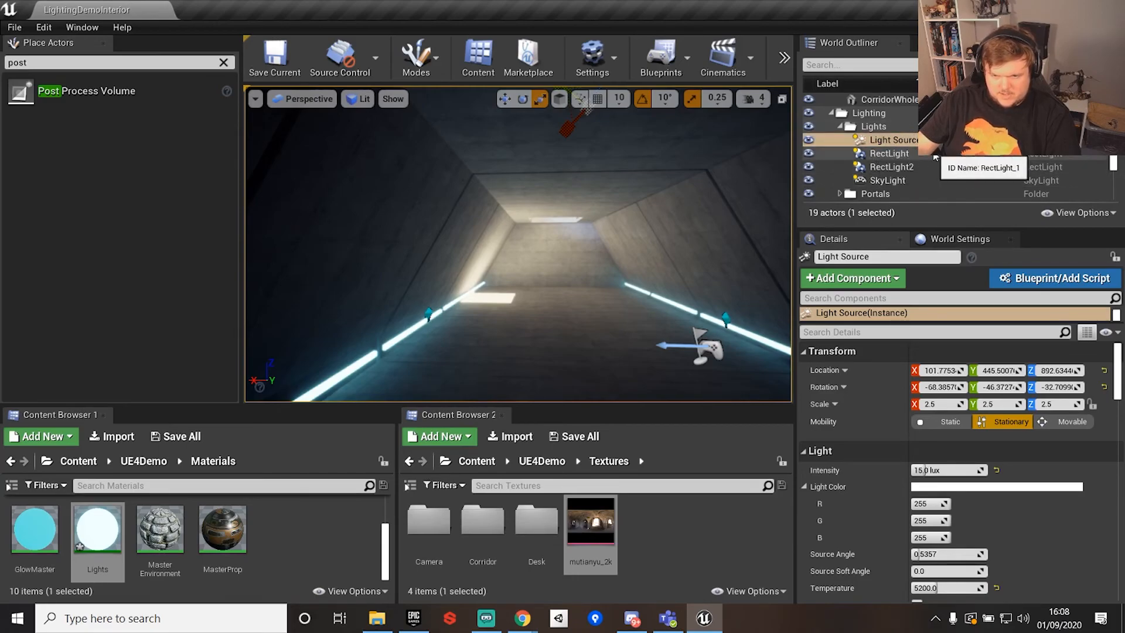
{"action": "mouse_move", "coordinate": [593, 258]}
{"action": "middle_mouse_down"}
{"action": "mouse_move", "coordinate": [660, 274]}
{"action": "mouse_move", "coordinate": [698, 303]}
{"action": "mouse_move", "coordinate": [732, 290]}
{"action": "mouse_move", "coordinate": [584, 271]}
{"action": "middle_mouse_up"}
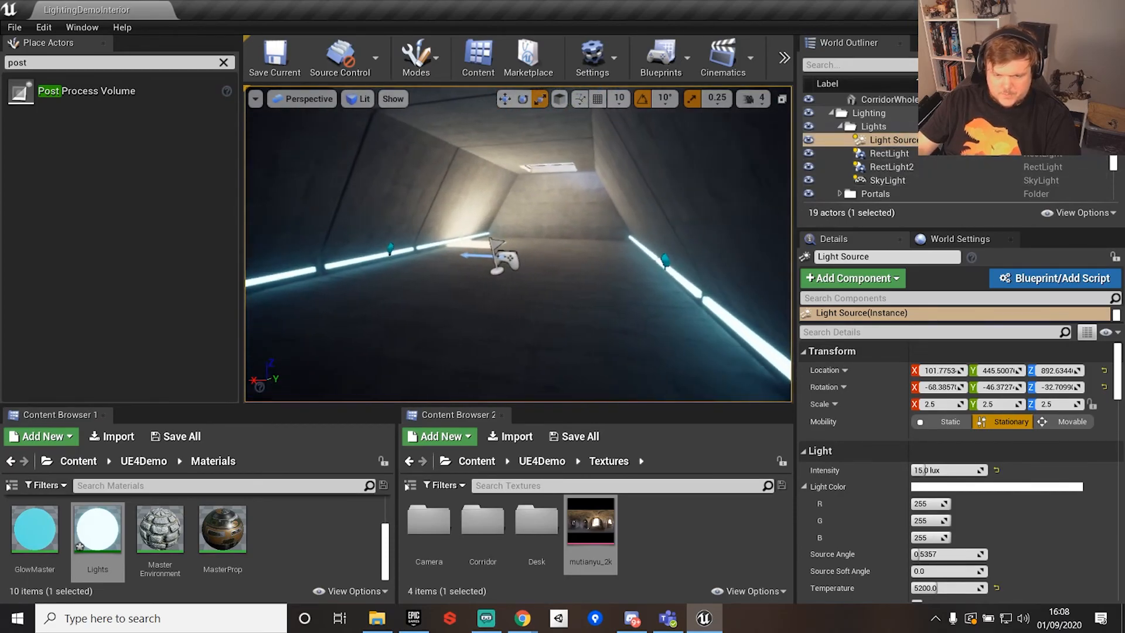